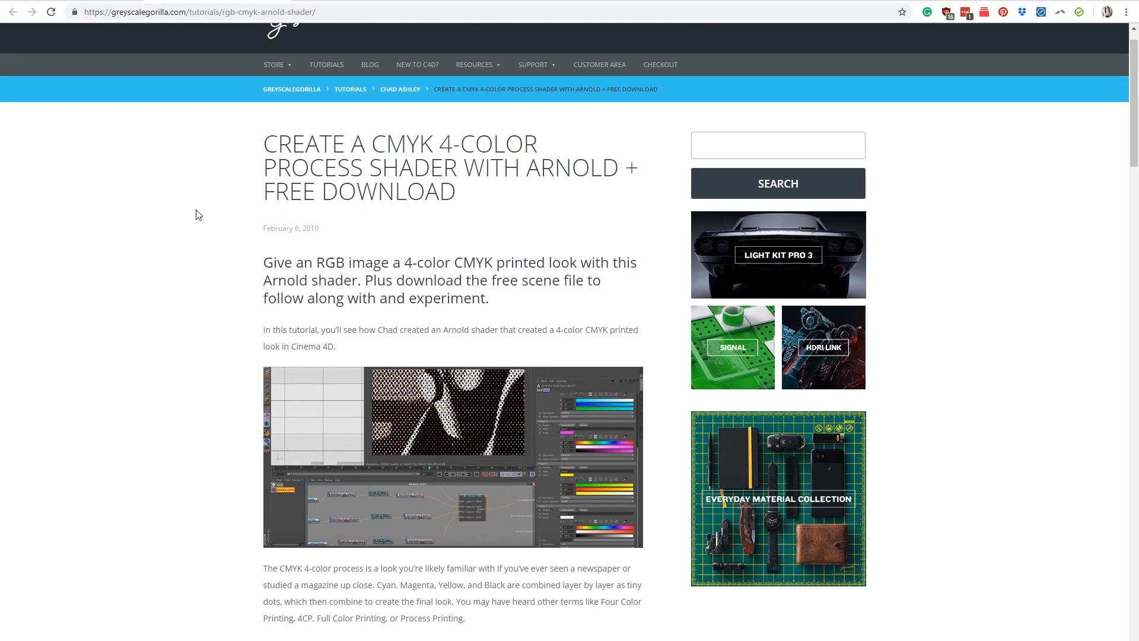
Step: Look through the Greyscalegorilla tutorial on creating a CMYK 4-color process shader with Arnold
scroll(193, 225, "down", 1)
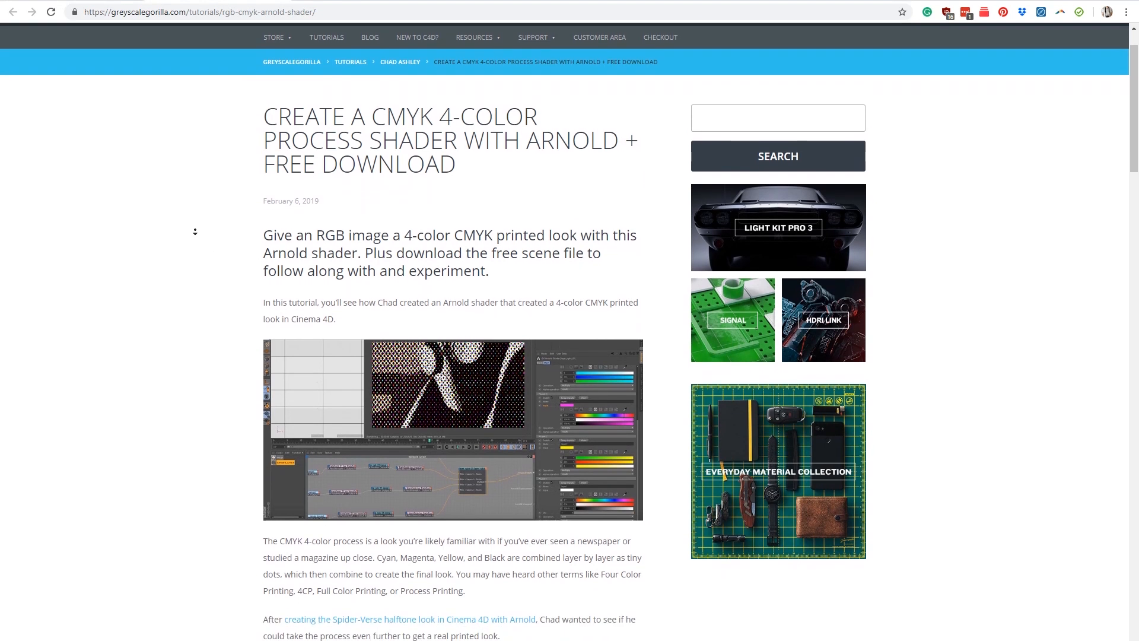
scroll(215, 374, "down", 2)
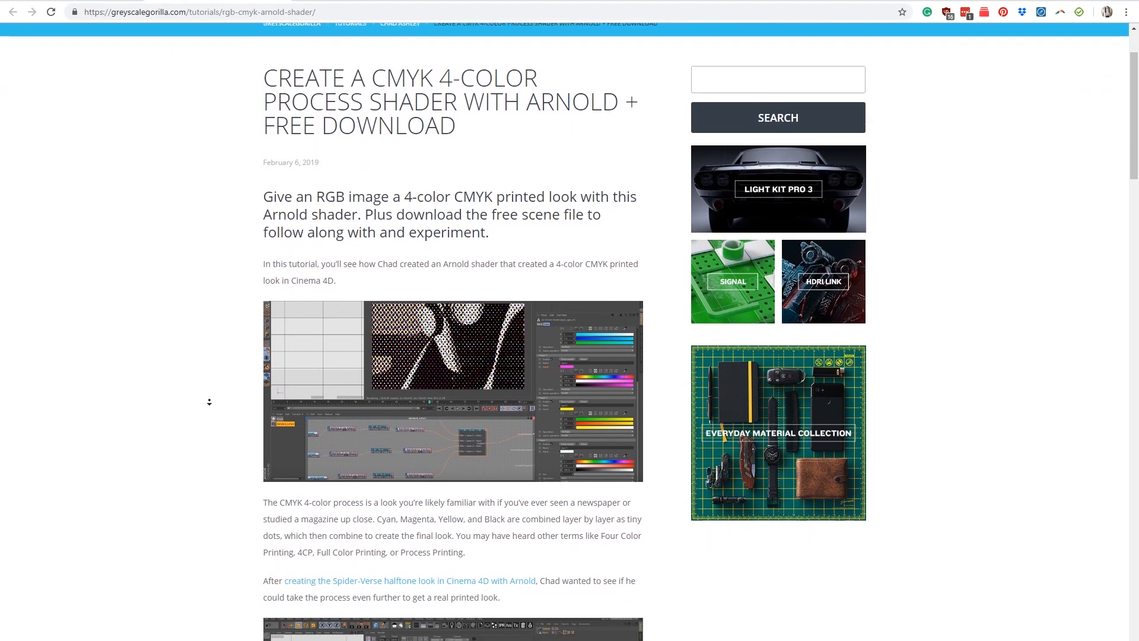
scroll(207, 395, "down", 3)
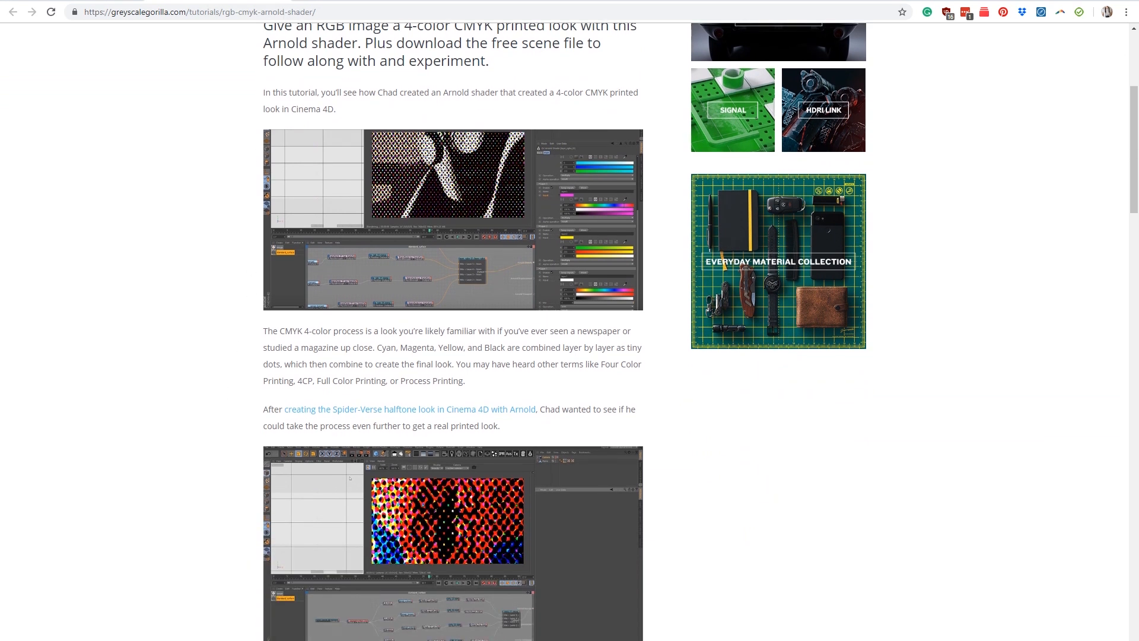
Step: Switch to the Eyedesyn tutorials page and browse through the gallery of Cinema 4D tutorials
left_click(355, 4)
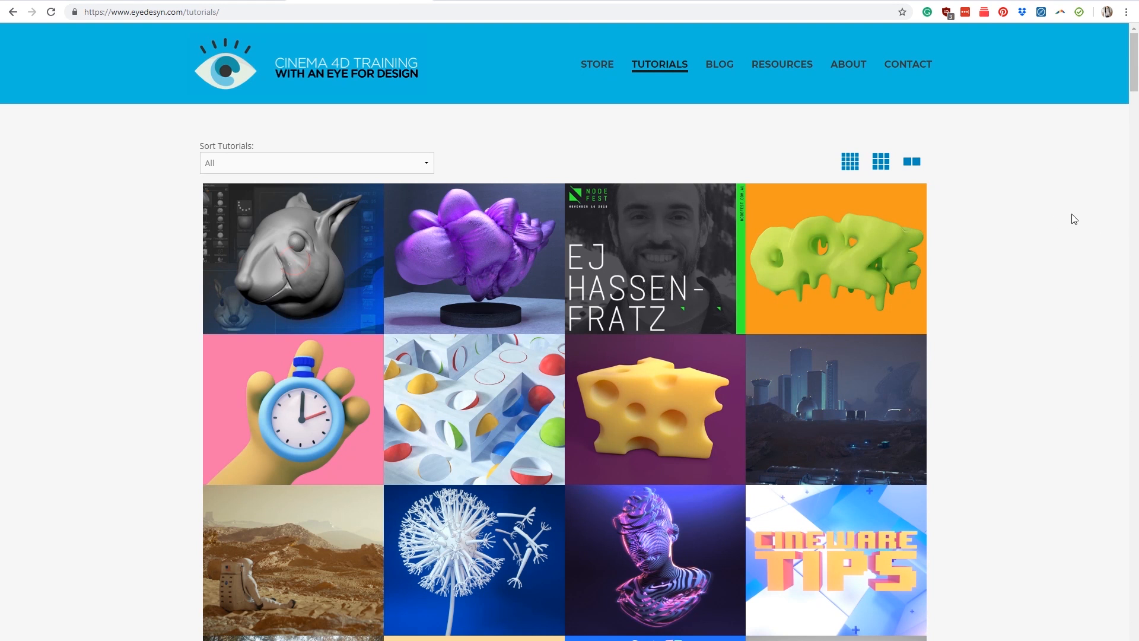
middle_click(1075, 244)
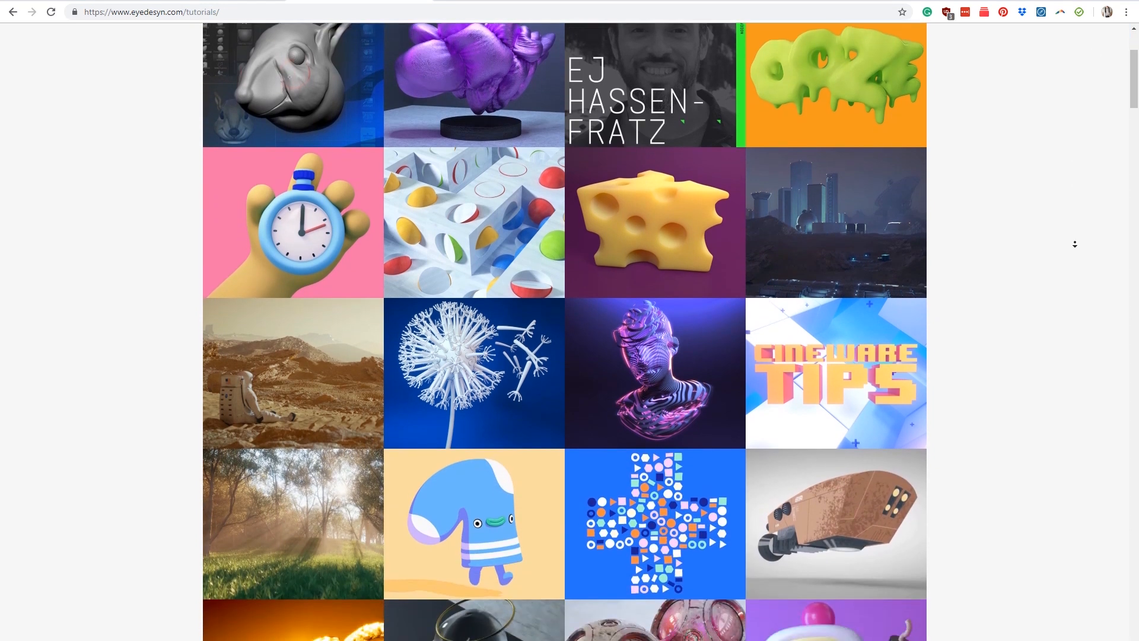
middle_click(1075, 243)
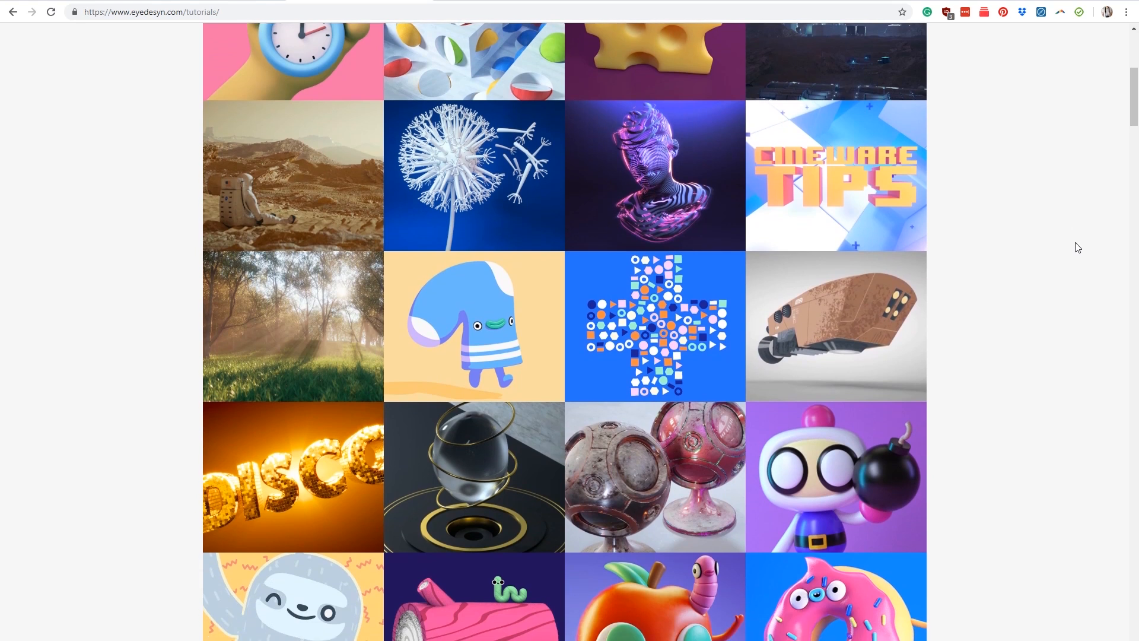
middle_click(1078, 248)
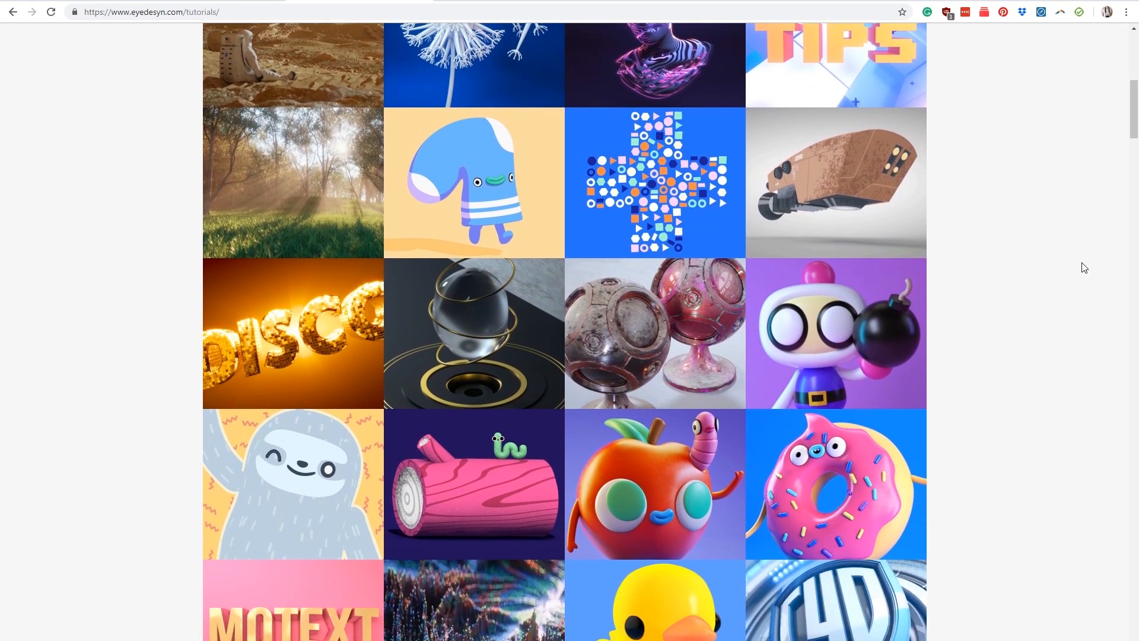
middle_click(1080, 262)
scroll(1073, 300, "down", 3)
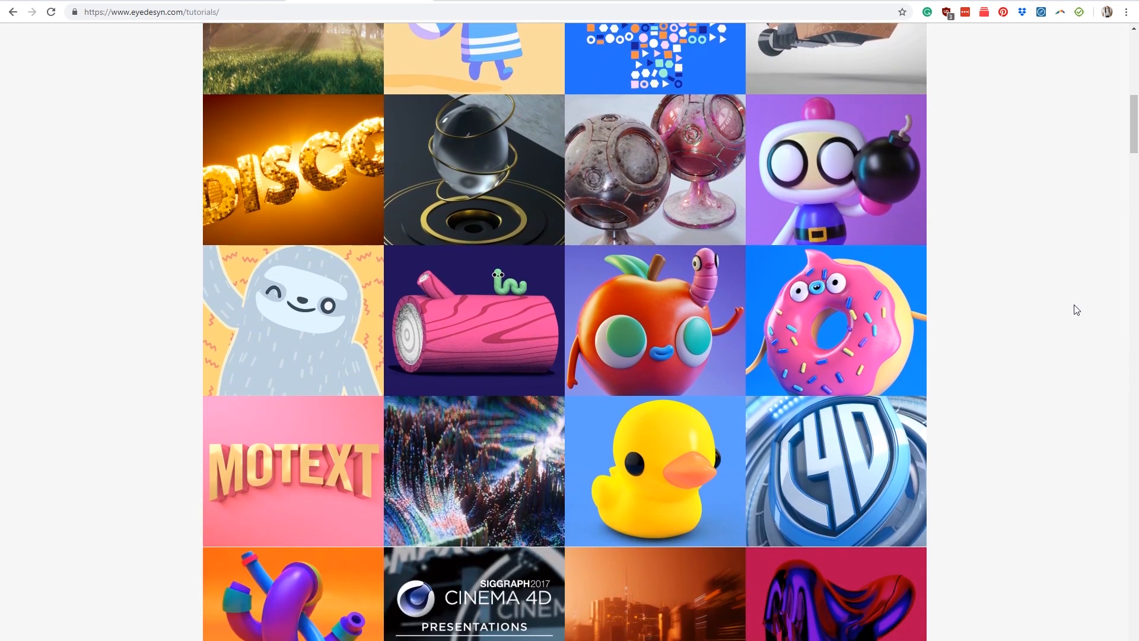
scroll(1071, 297, "down", 2)
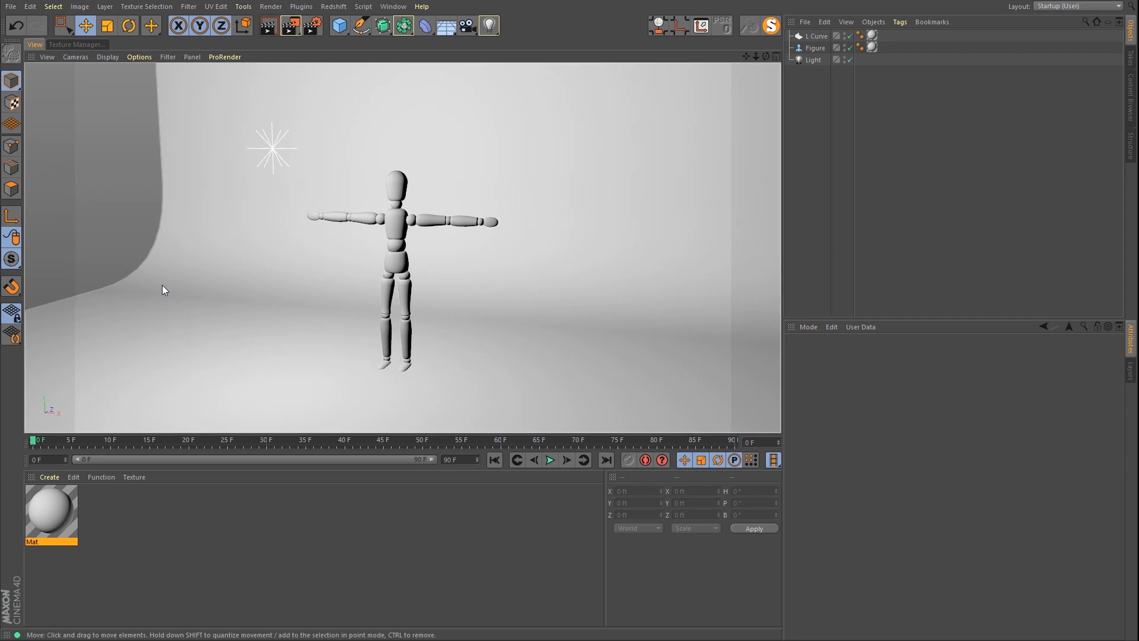
Step: Open the Mat material, turn off its Color channel and enable the Luminance channel
double_click(42, 505)
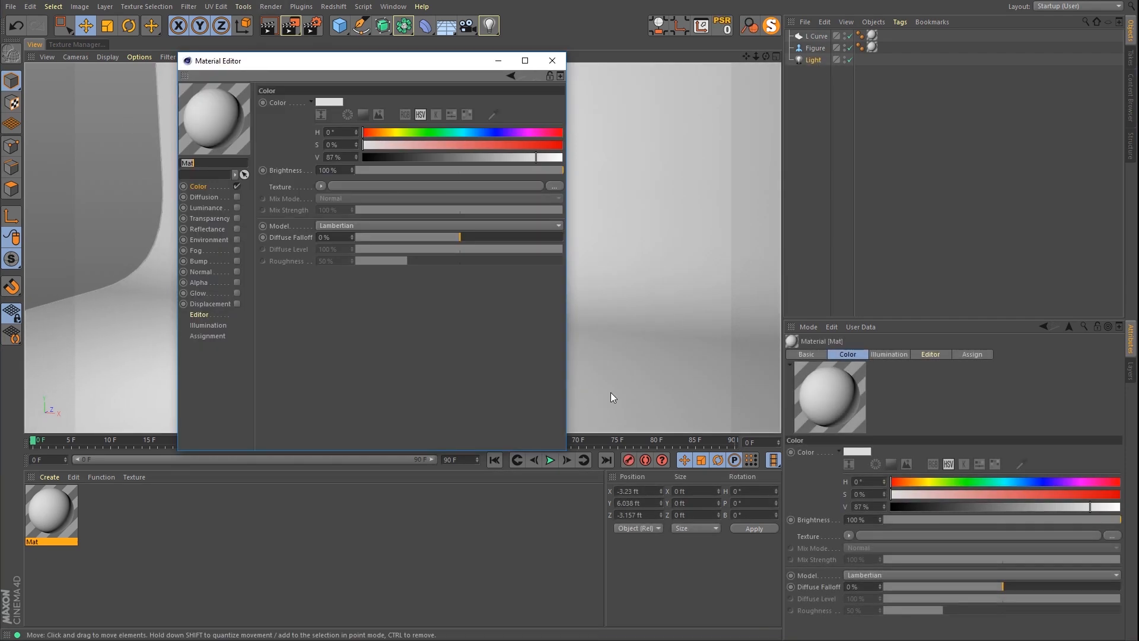
left_click_drag(383, 60, 738, 64)
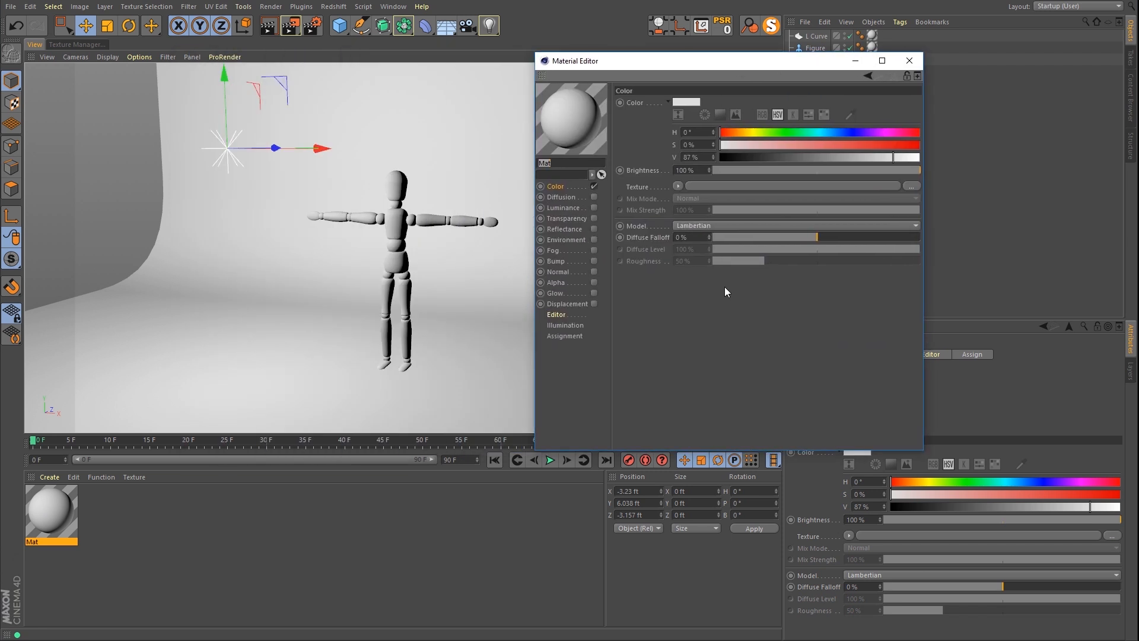
left_click(594, 186)
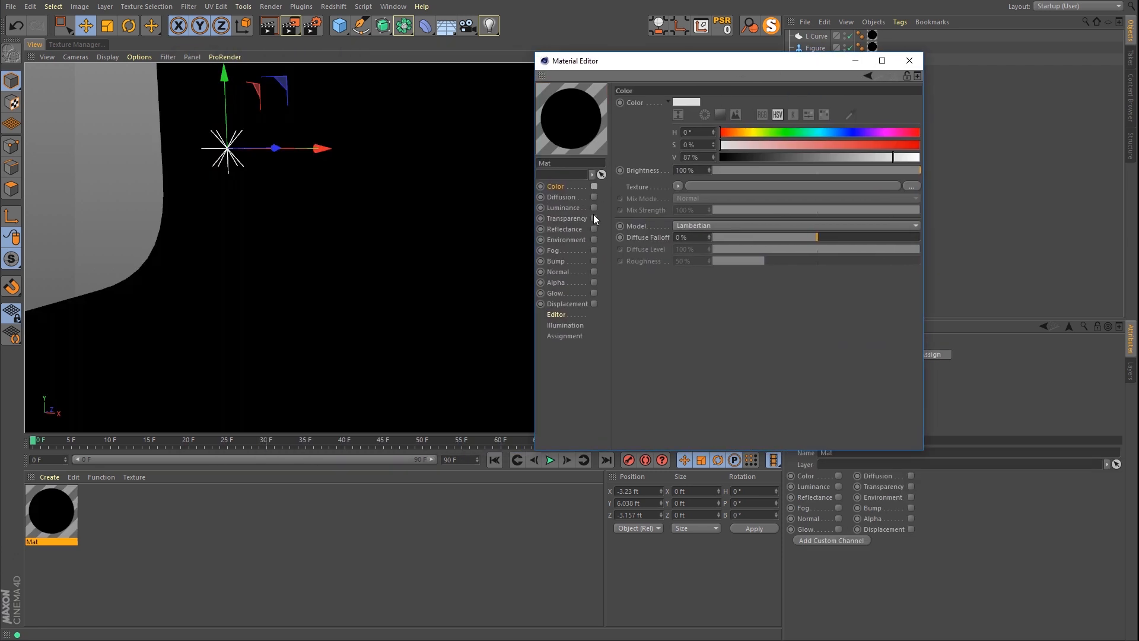
left_click(594, 207)
Step: Load the Sketch and Toon Cel shader as the Luminance channel's texture
left_click(673, 187)
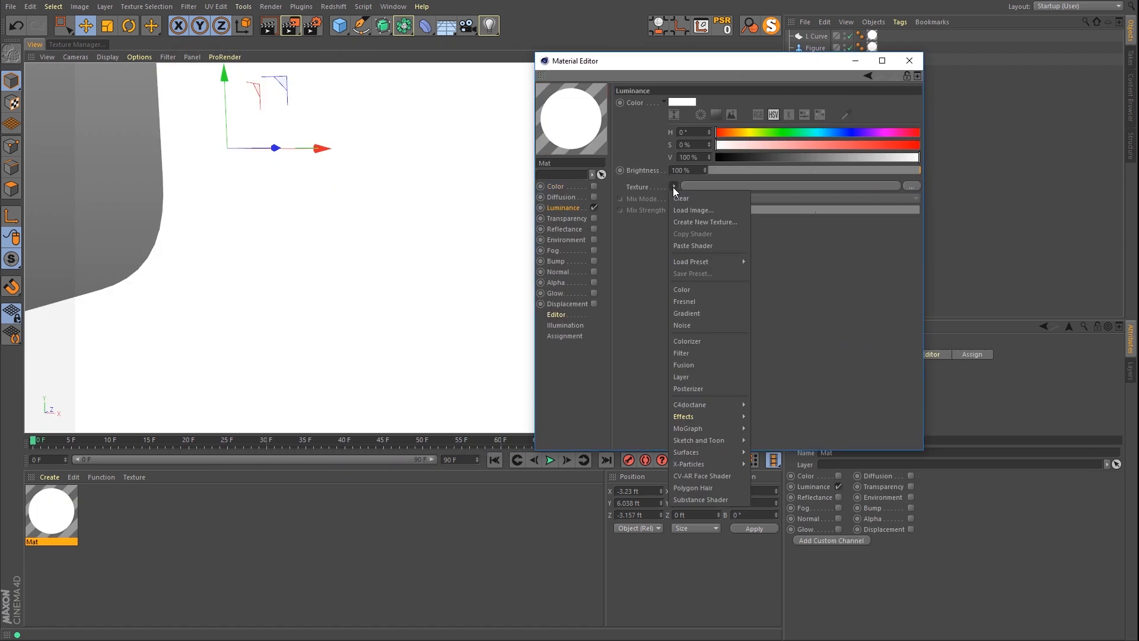
mouse_move(712, 439)
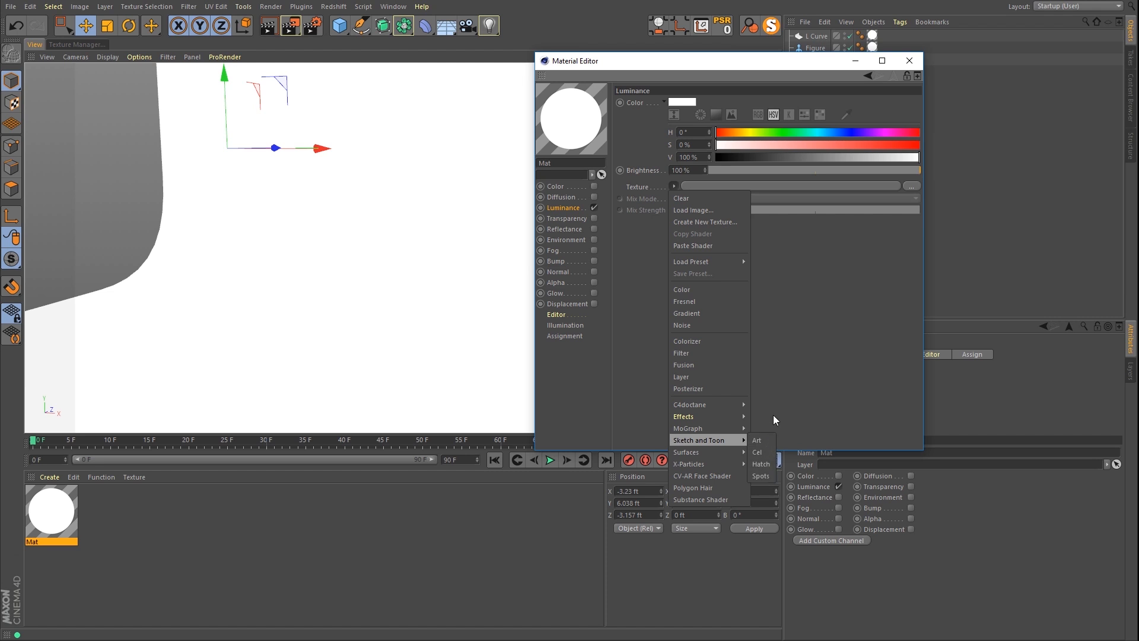
left_click(770, 454)
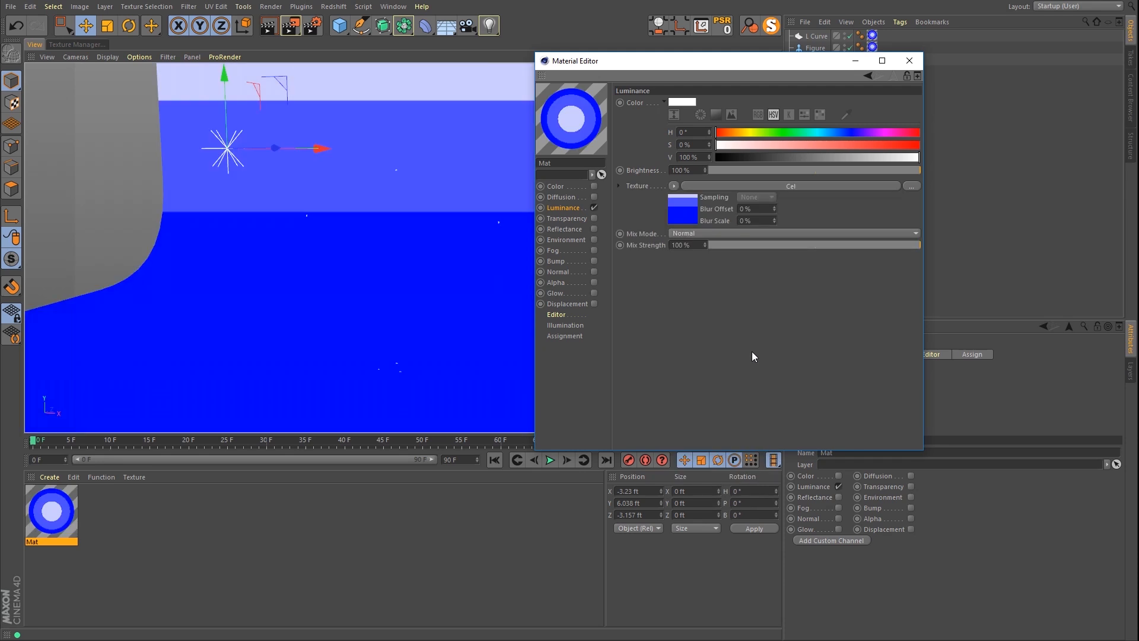
Step: Reframe the mannequin in the viewport and start an Interactive Render Region over it
left_click_drag(615, 72, 764, 78)
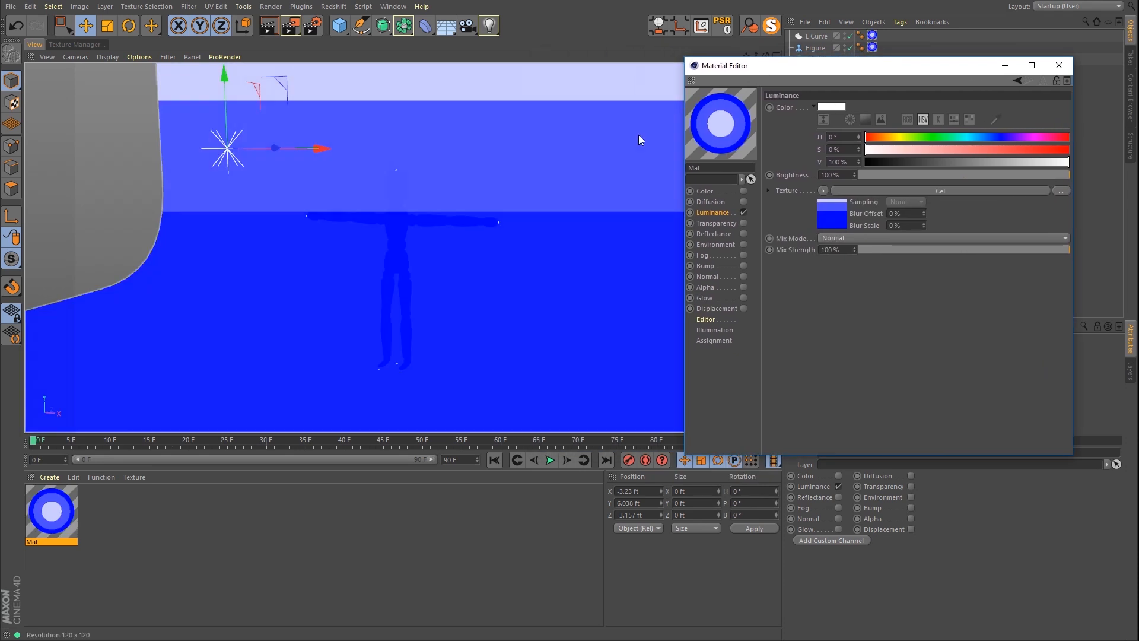
left_click(412, 257)
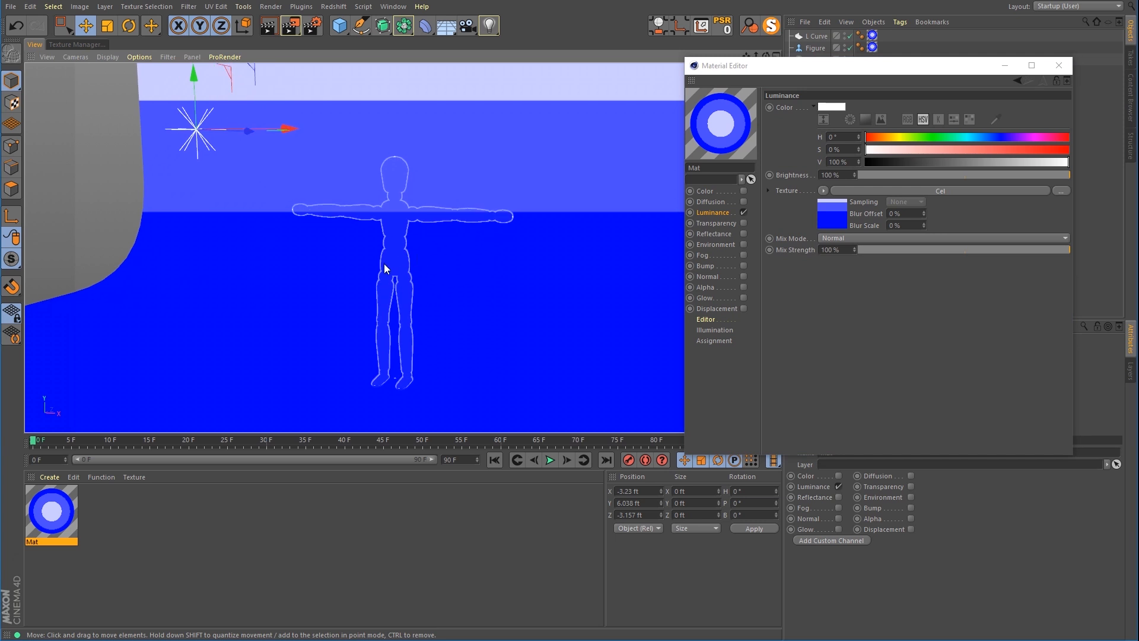
mouse_move(425, 263)
middle_mouse_down("alt")
mouse_move(393, 257)
mouse_move(412, 247)
middle_mouse_up("alt")
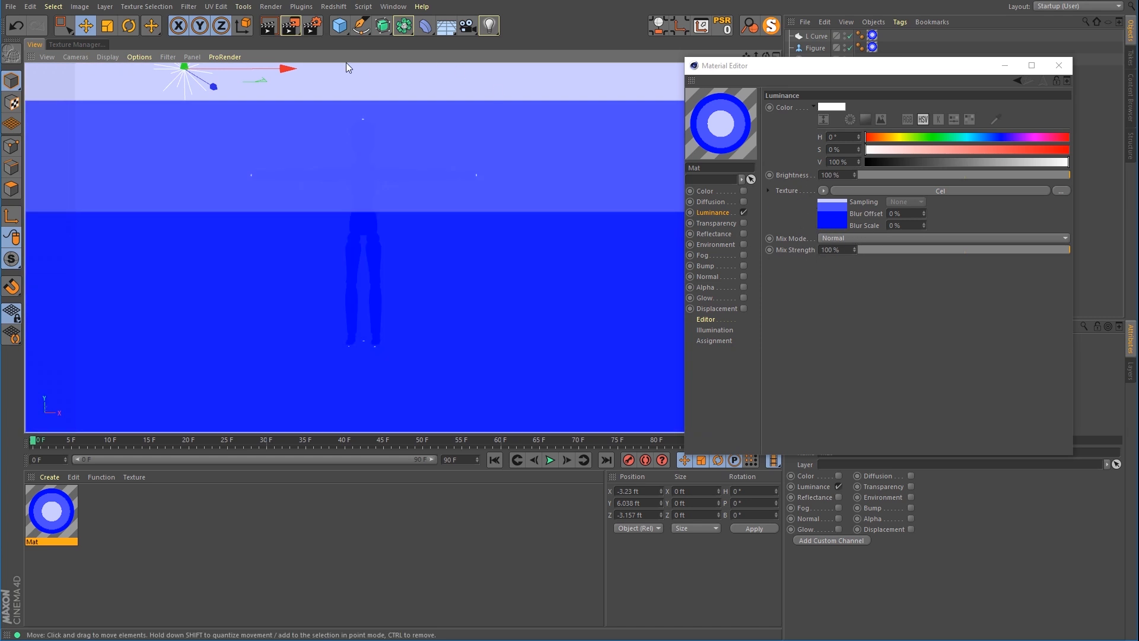
left_click(291, 25)
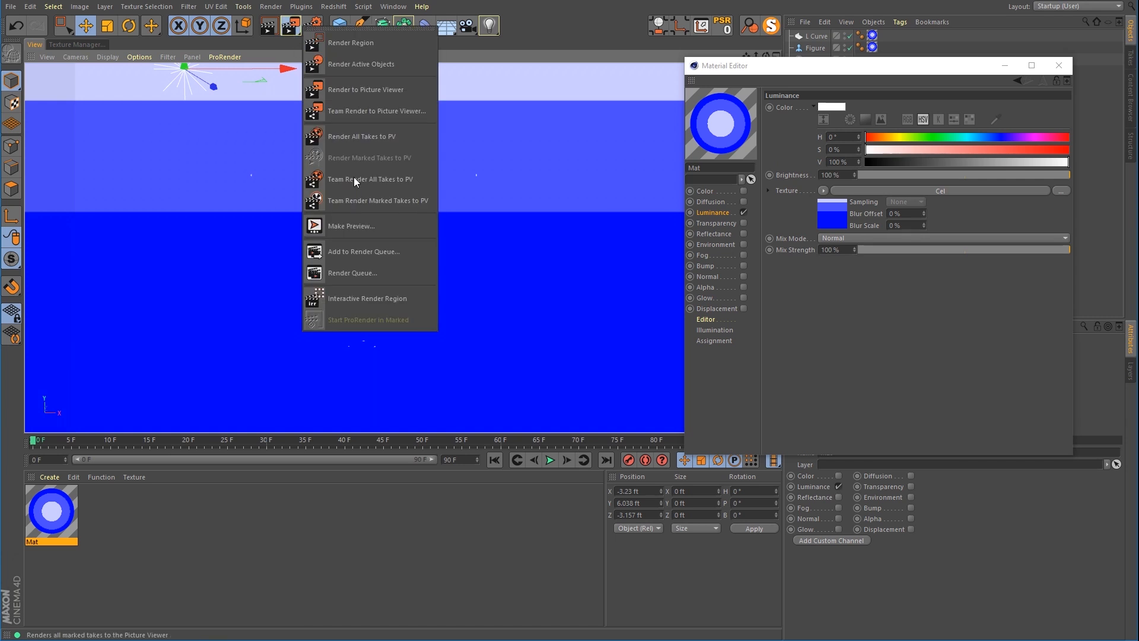
left_click(369, 299)
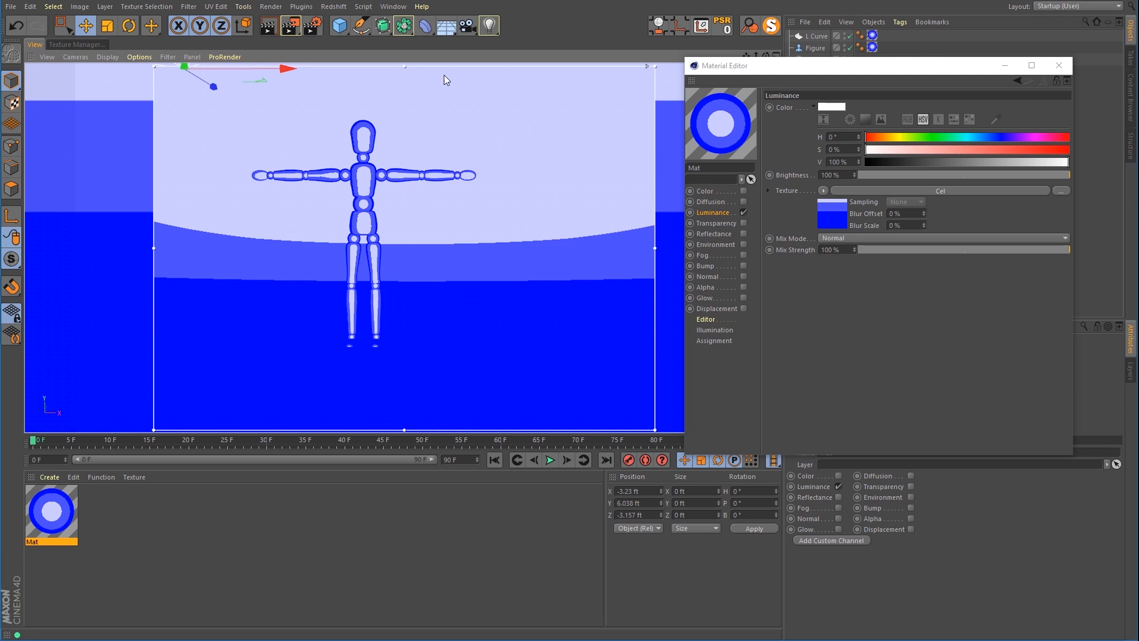
Step: Open the render settings and set the ray depth to 2 in the general render options
left_click(313, 25)
left_click_drag(712, 97, 563, 67)
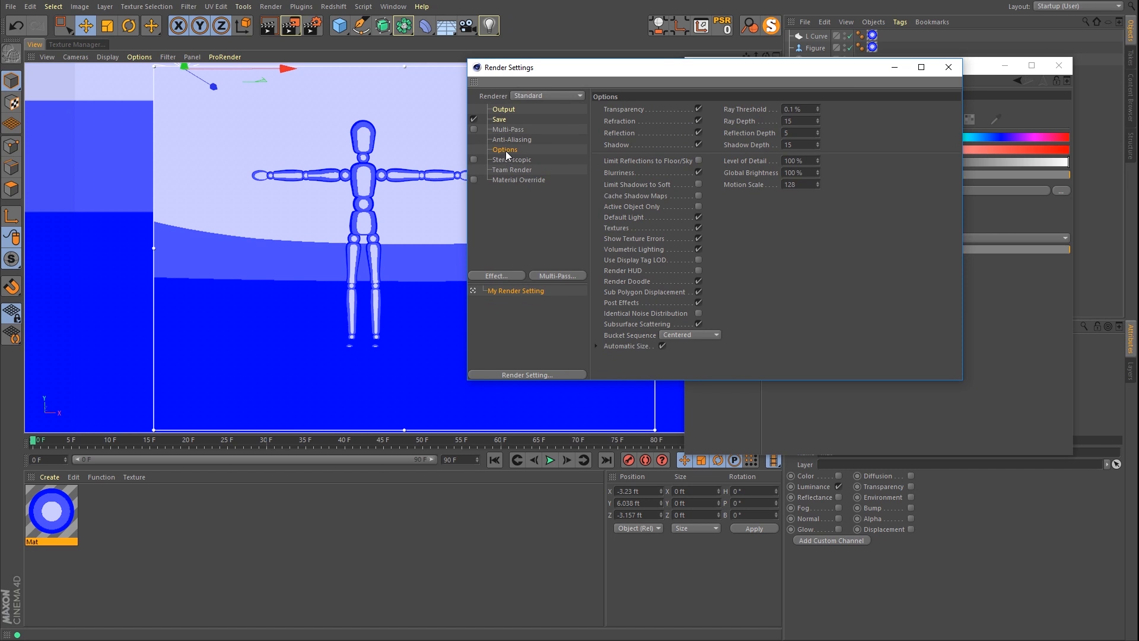
left_click_drag(799, 121, 751, 119)
type("2")
key("Return")
Step: Set the render's anti-aliasing to Best and close the render settings
left_click(509, 140)
left_click(735, 109)
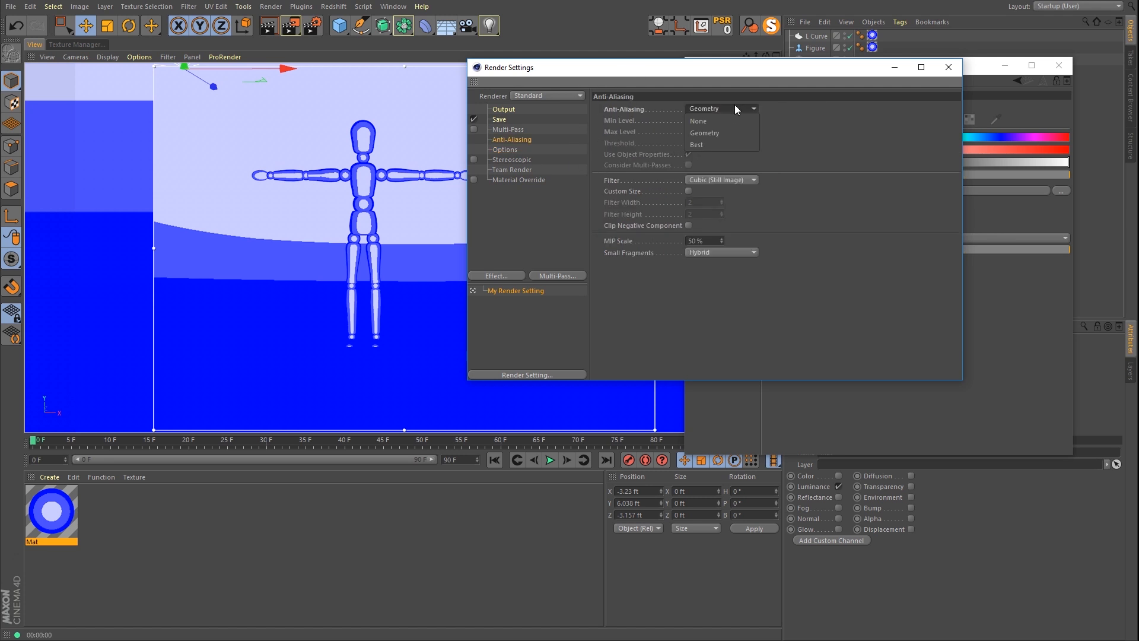
left_click(363, 181)
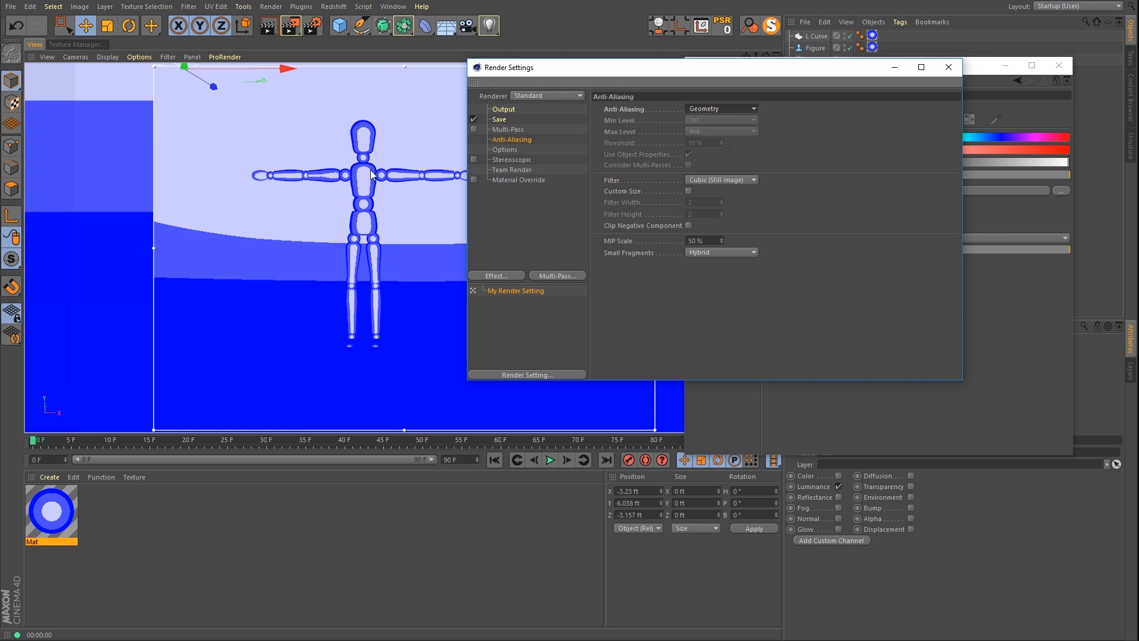
right_click_drag(357, 180, 366, 170, "alt")
key("ctrl+r")
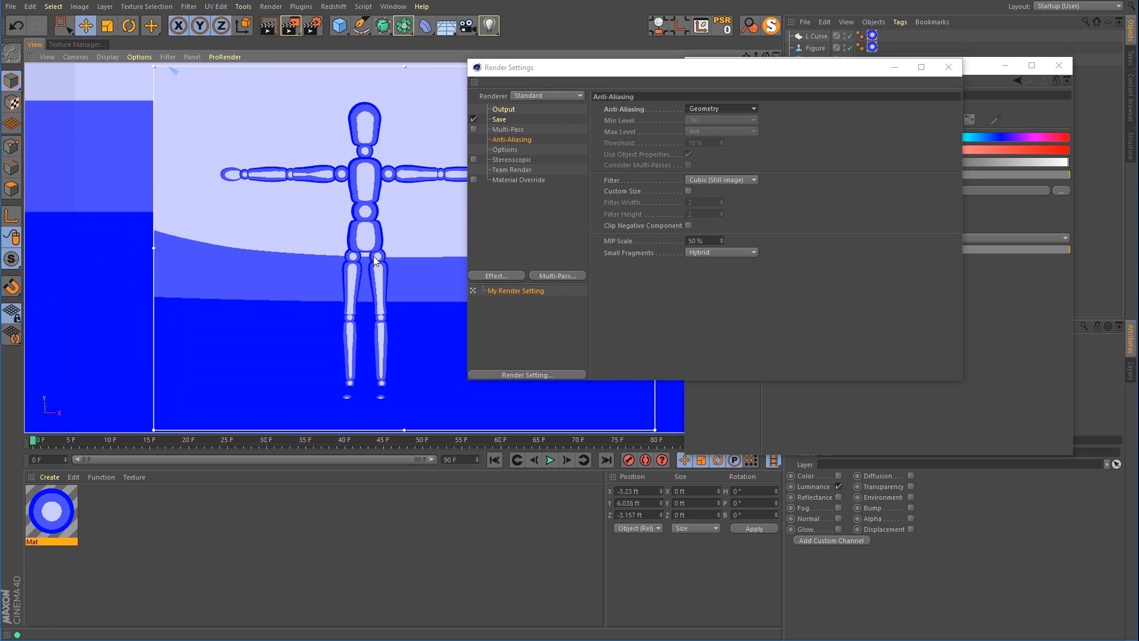
left_click(736, 108)
left_click(731, 133)
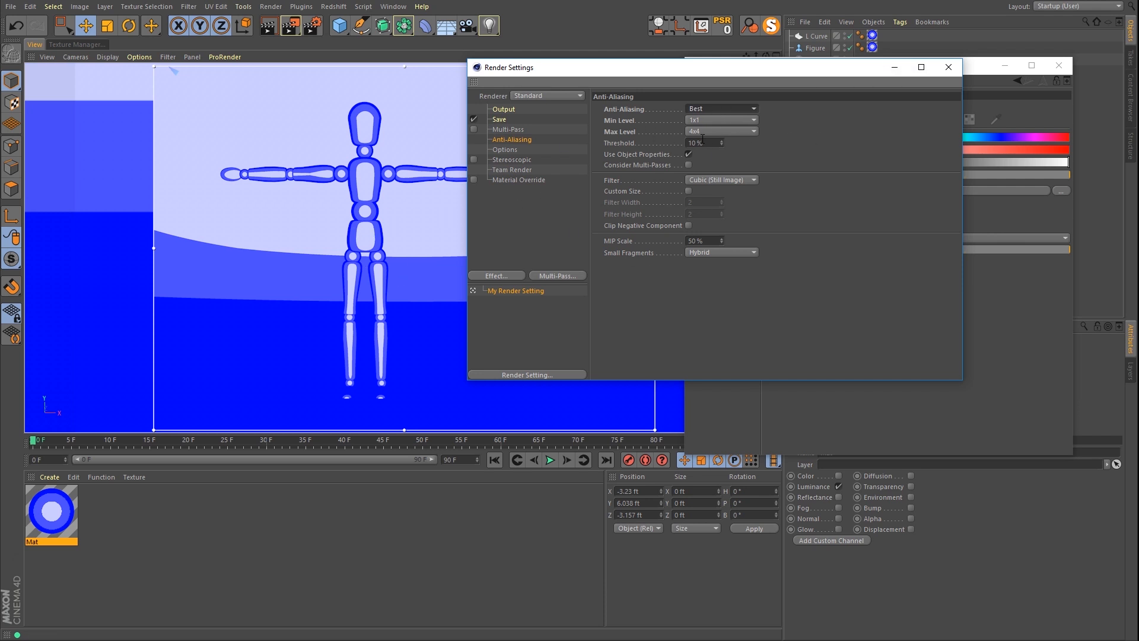
left_click(947, 69)
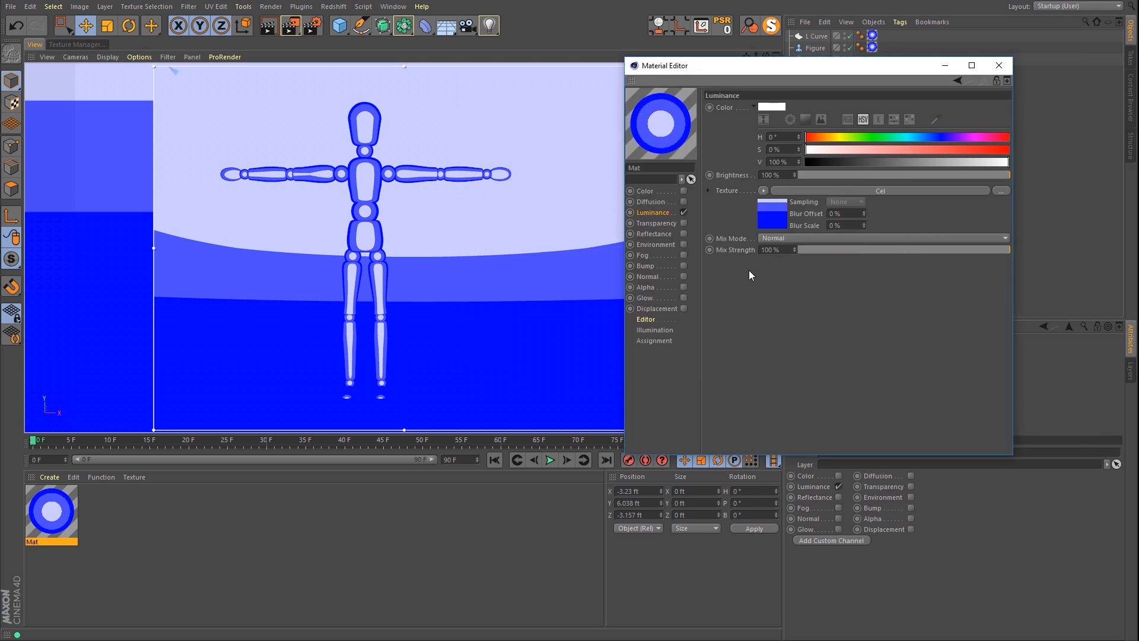
Step: Open the Cel shader and reposition the middle and lightest knots of its Diffuse gradient to widen the mid-blue band
key("ctrl+r")
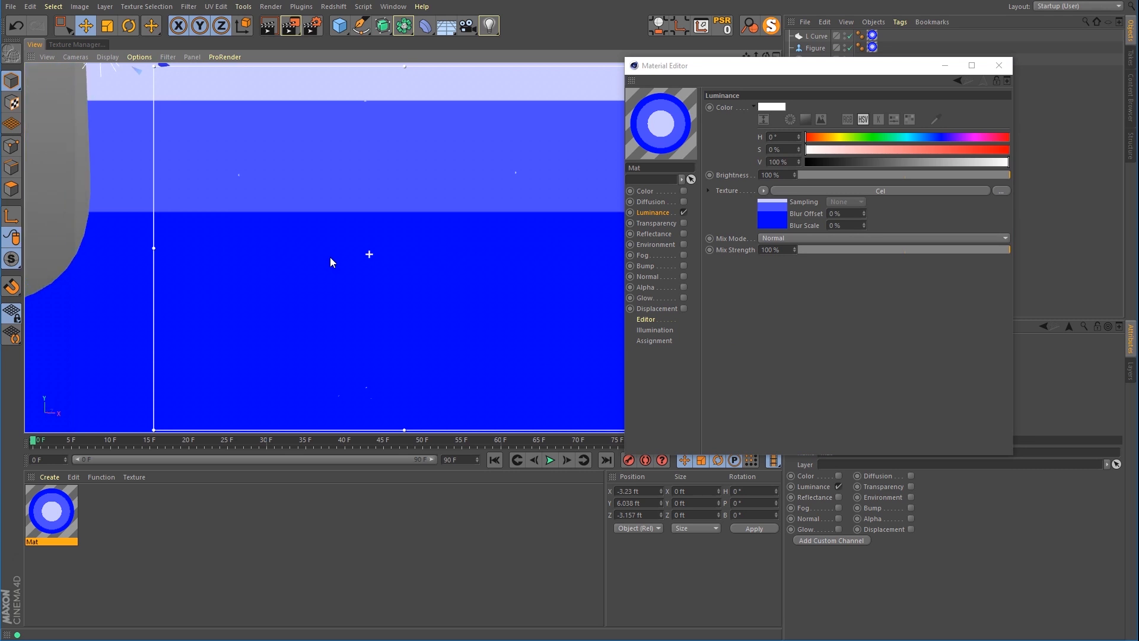
left_click_drag(365, 249, 347, 248, "alt")
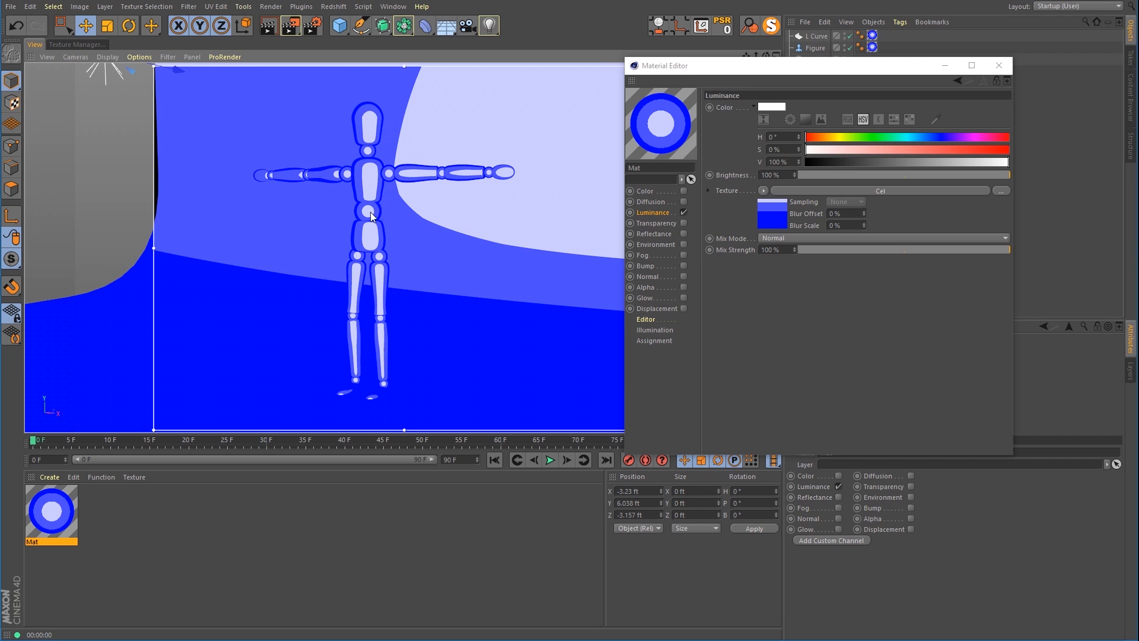
scroll(370, 176, "up", 1)
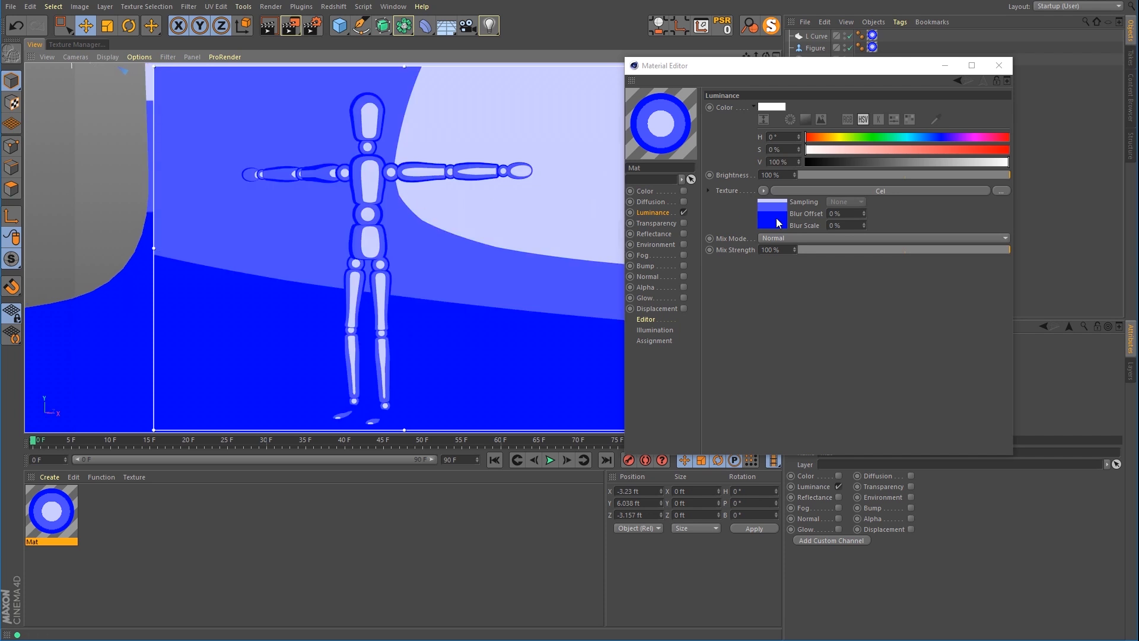
left_click(777, 217)
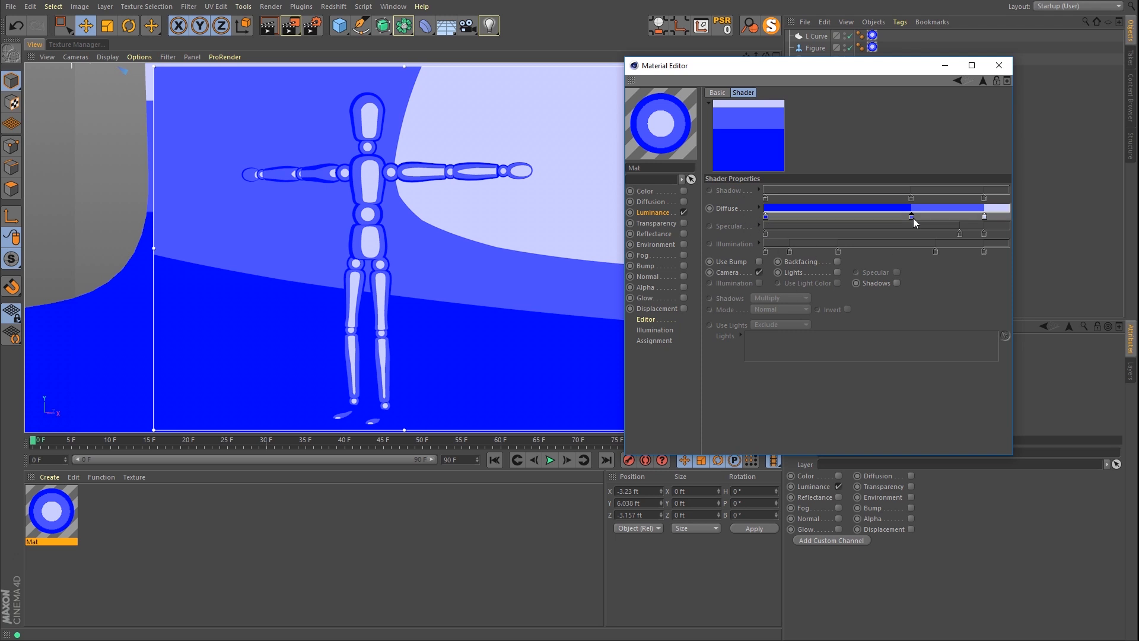
left_click_drag(912, 217, 839, 215)
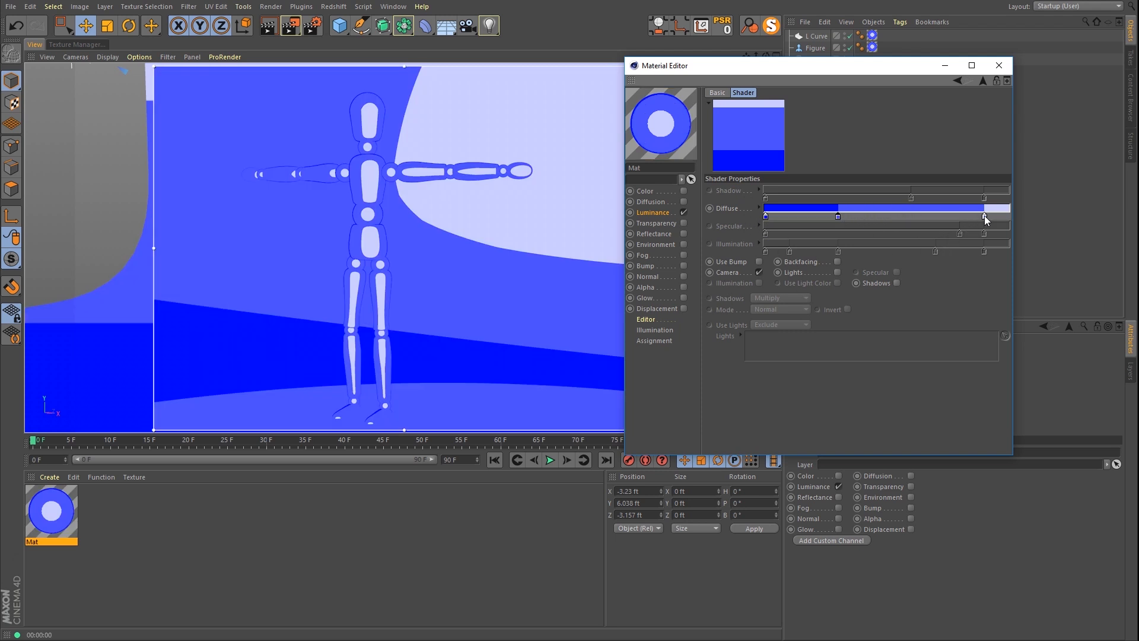
left_click_drag(984, 216, 909, 216)
left_click_drag(838, 217, 870, 217)
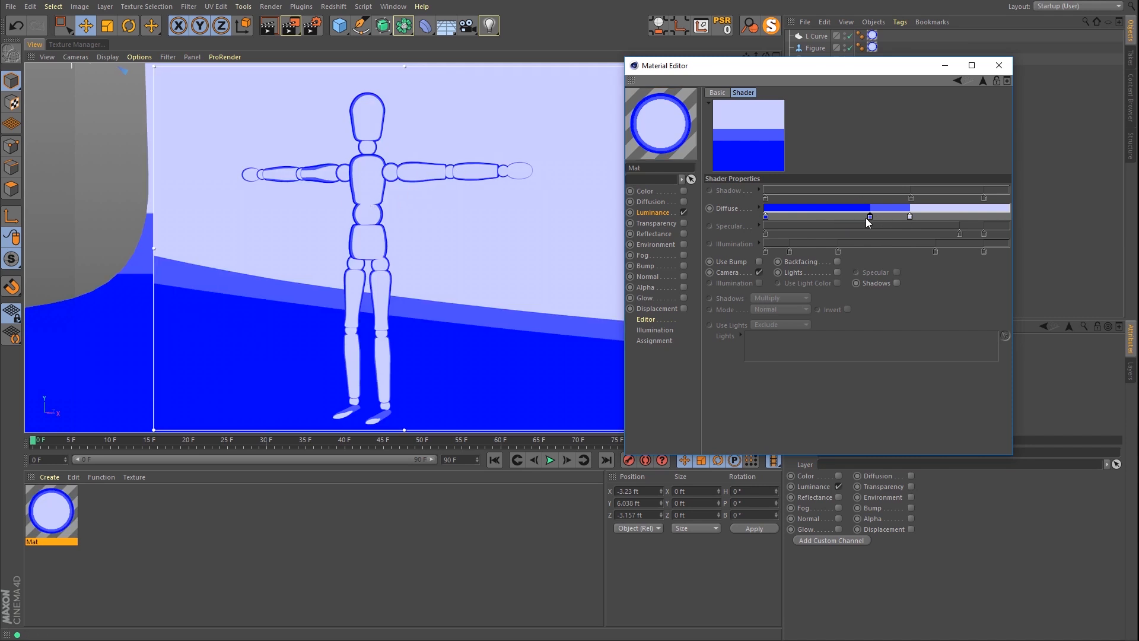
left_click_drag(868, 217, 836, 217)
left_click_drag(910, 217, 968, 217)
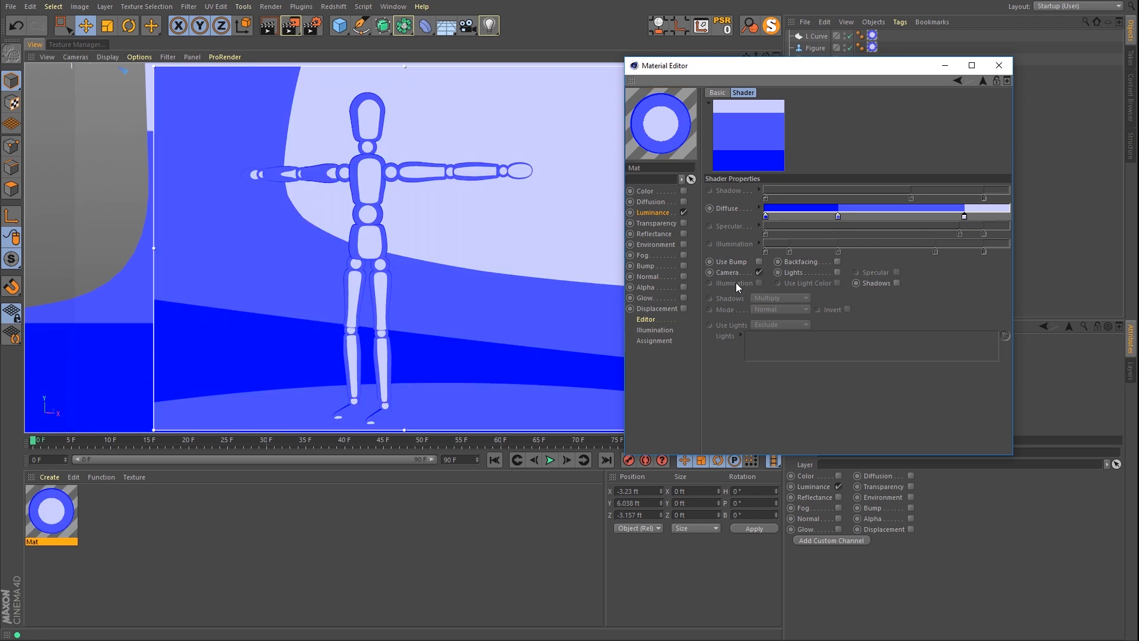
Step: Switch the Cel shader from camera-based to light-based shading by disabling Camera and enabling Lights
left_click(759, 272)
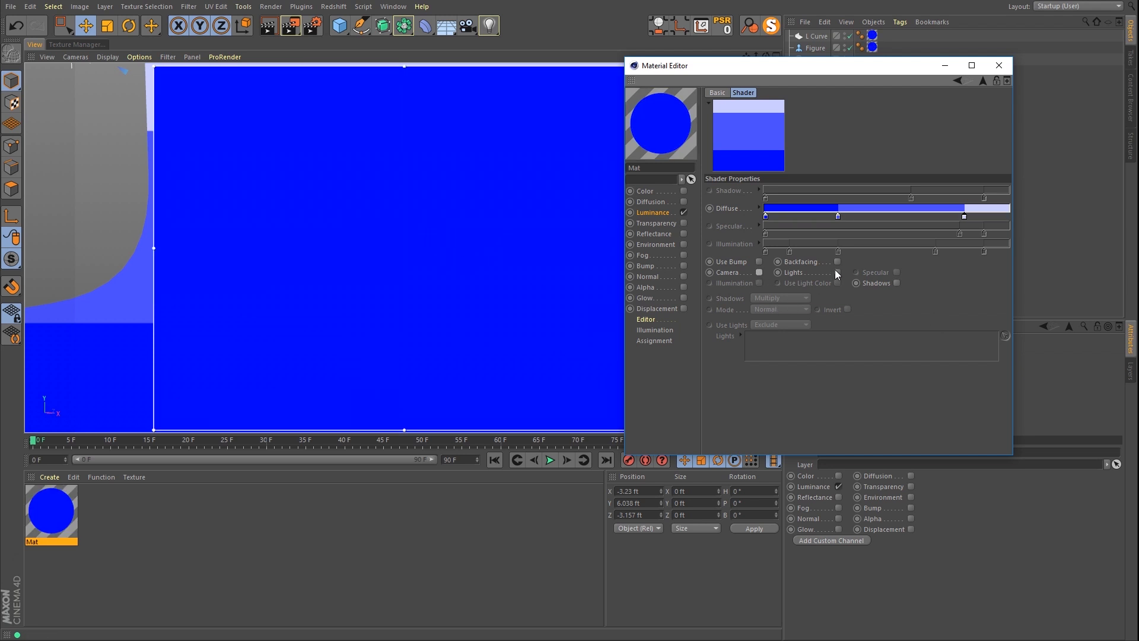
left_click(837, 272)
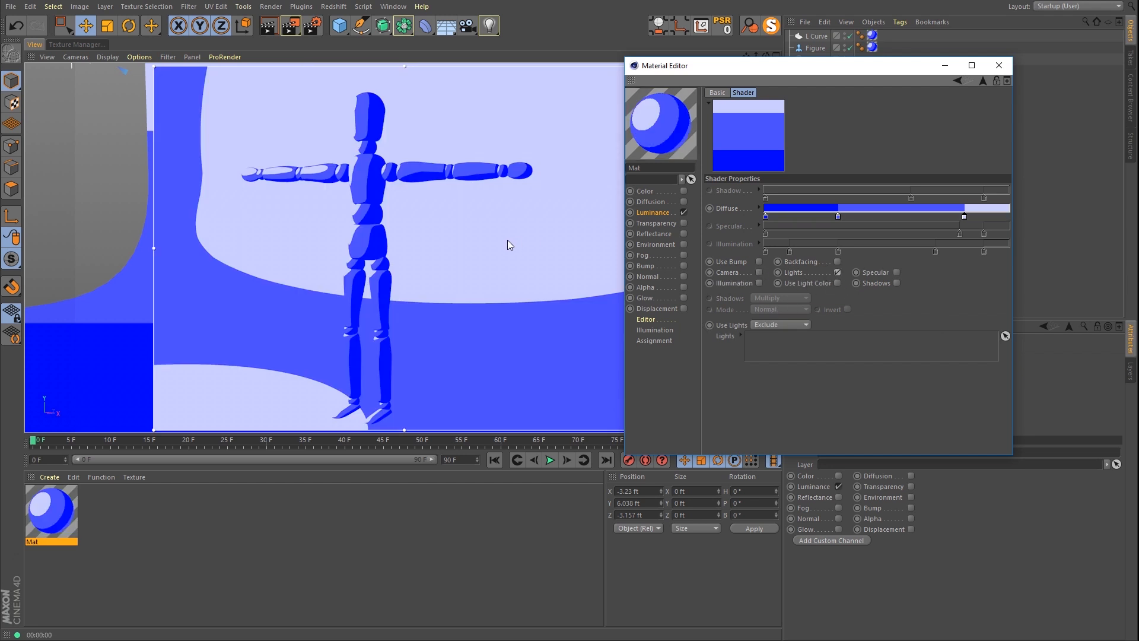
Step: Reposition the light closer to the mannequin, at about X 2.55 ft, Y 4.27 ft and Z -3.21 ft
left_click_drag(689, 71, 676, 239)
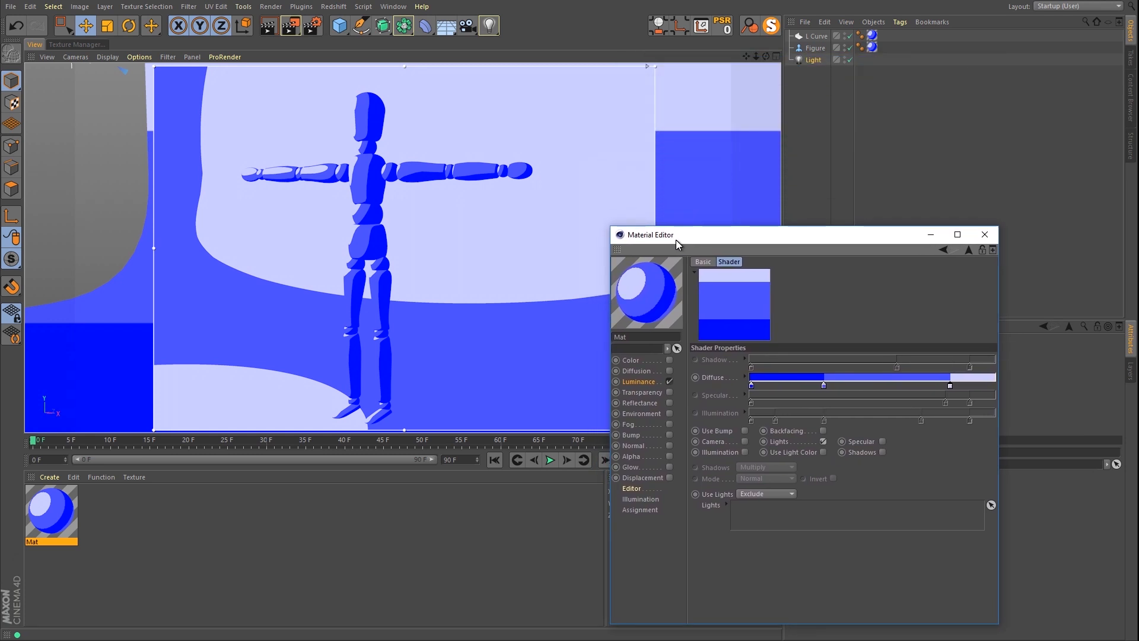
right_click_drag(472, 202, 376, 147, "alt")
left_click_drag(336, 112, 507, 119)
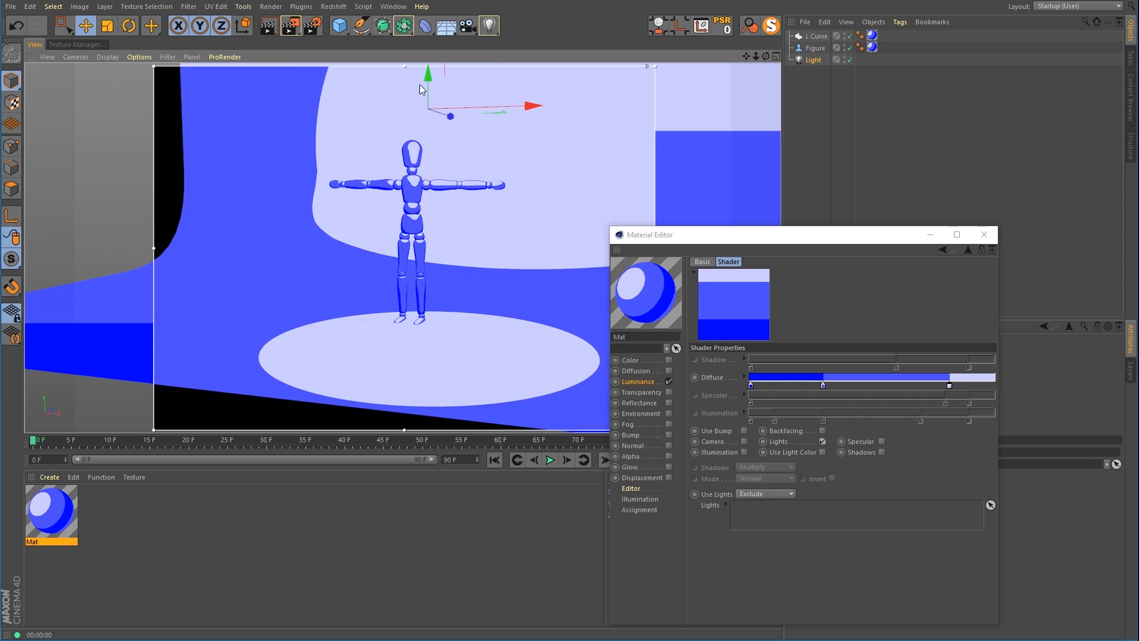
left_click_drag(419, 84, 534, 177)
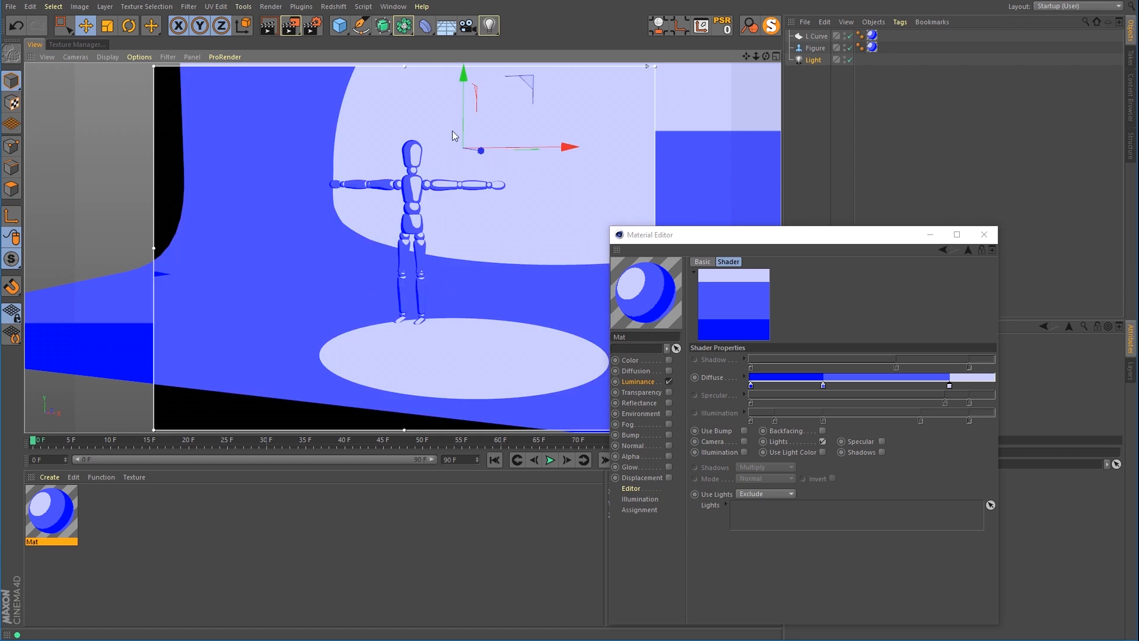
left_click_drag(452, 135, 564, 208)
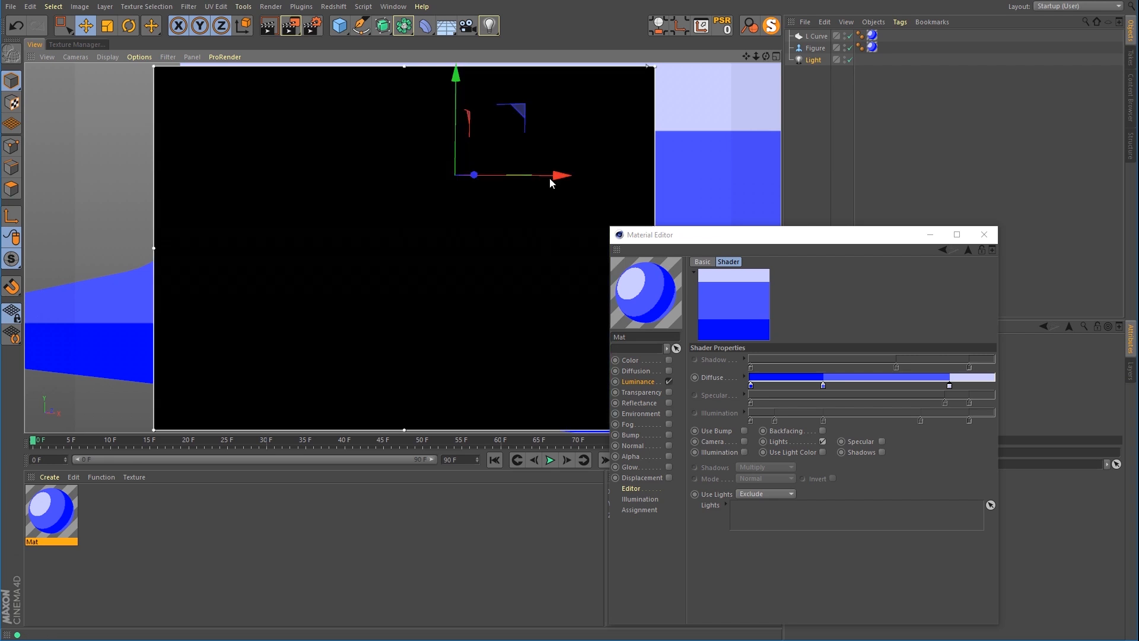
Step: Try the Cel shader's Shadows option on the scene and disable it again
left_click(882, 452)
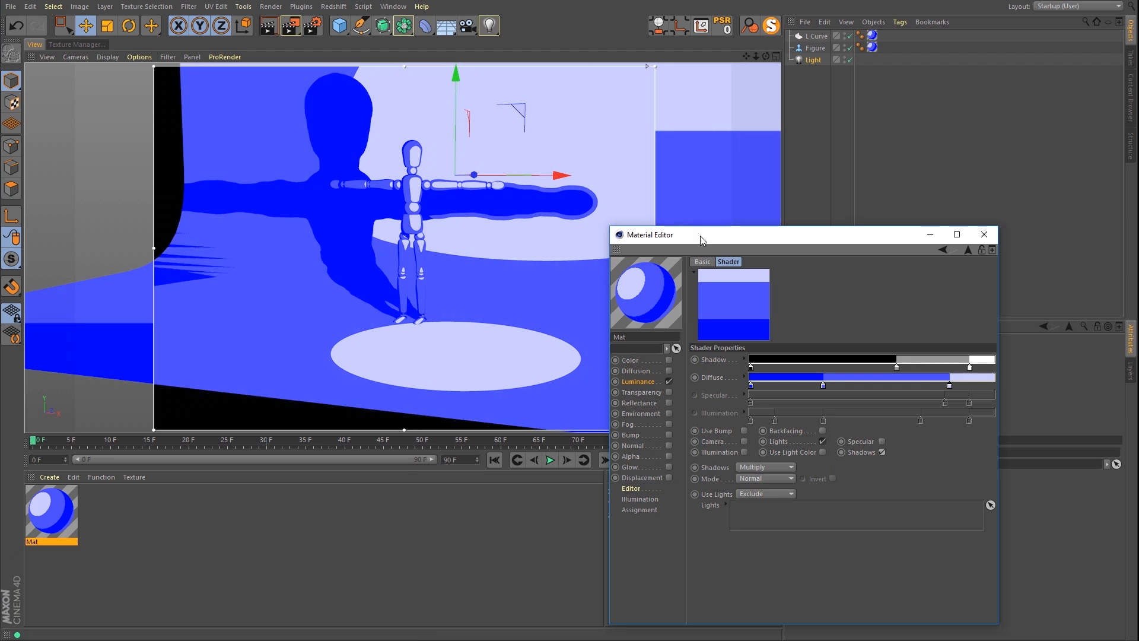
left_click_drag(715, 237, 714, 210)
left_click(882, 424)
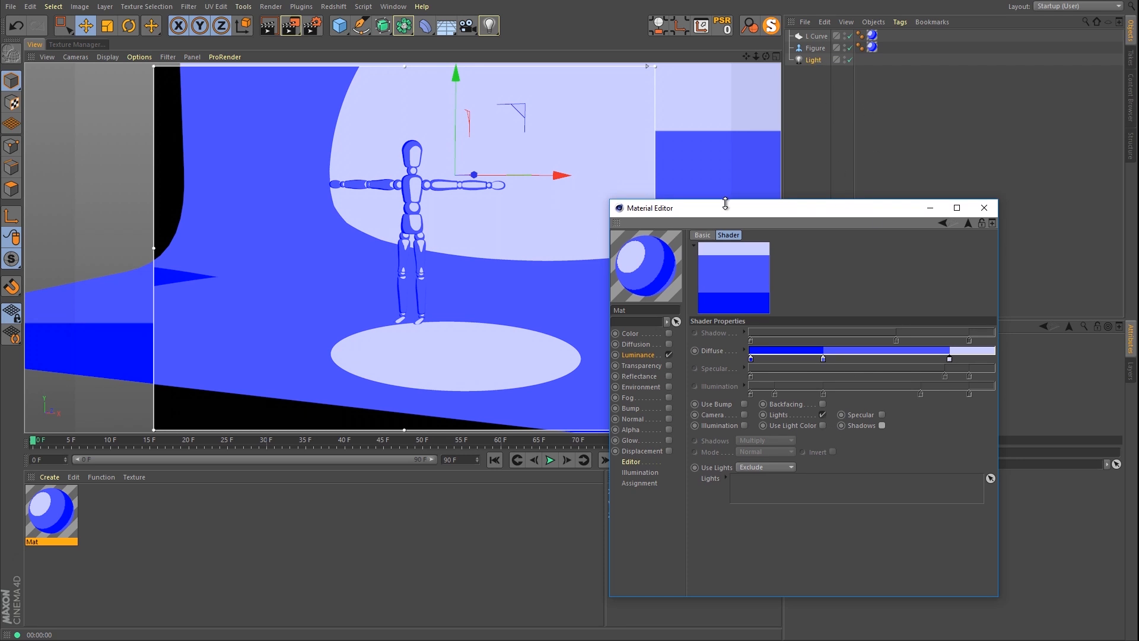
Step: Show the light's attributes and set the interpolation of the Cel shader's Diffuse gradient to Linear
left_click_drag(743, 210, 517, 234)
left_click(813, 60)
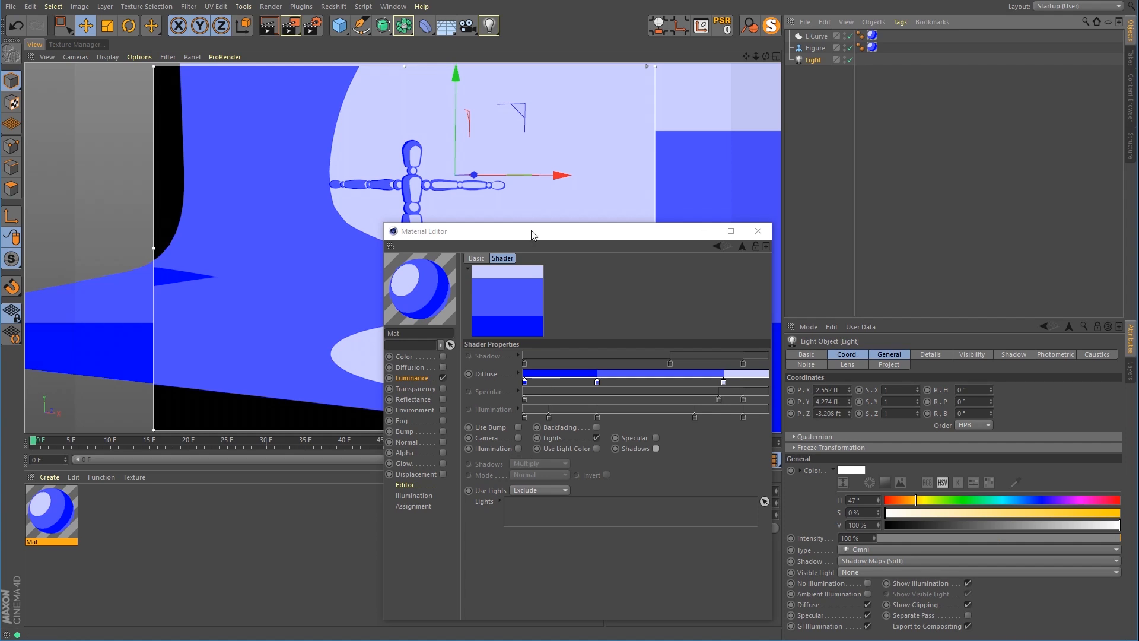
left_click_drag(531, 234, 166, 226)
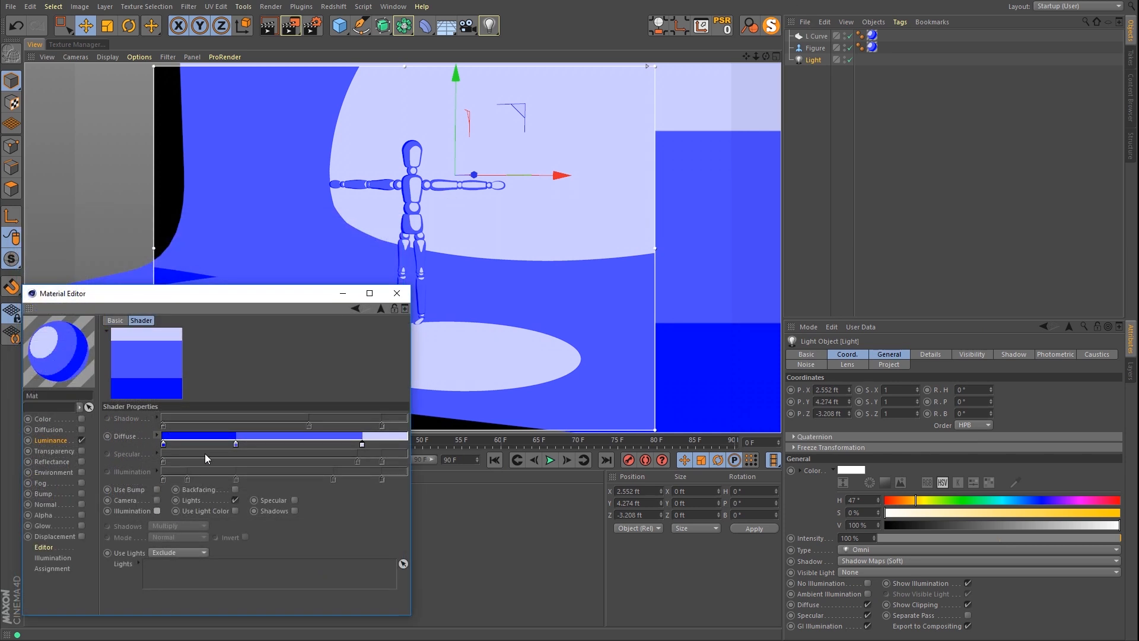
left_click(159, 439)
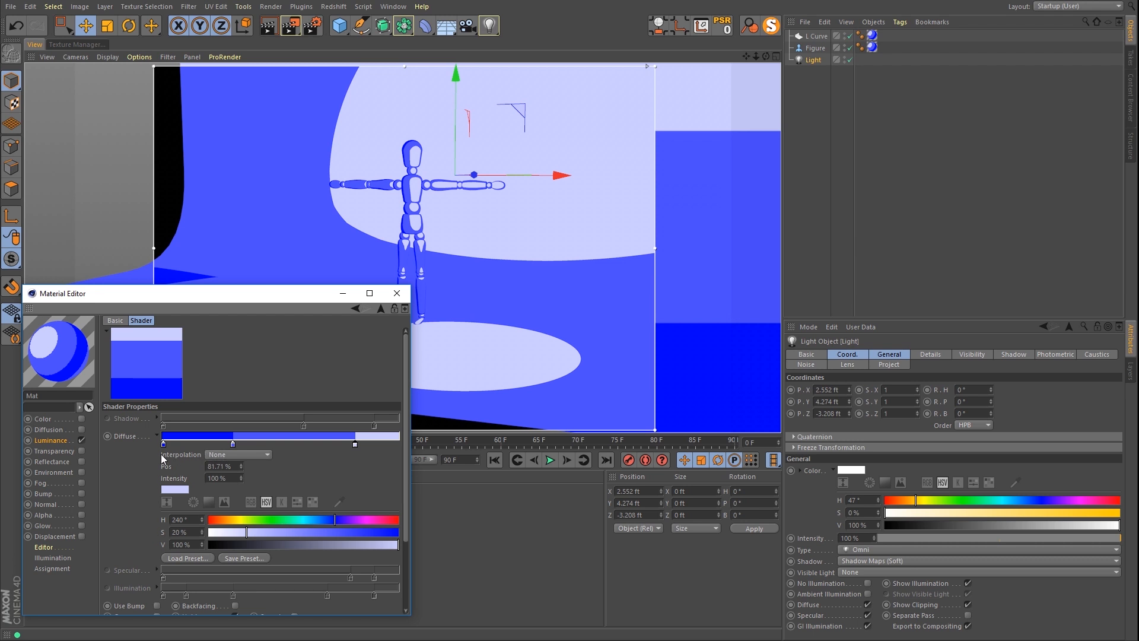
left_click(235, 455)
left_click(237, 513)
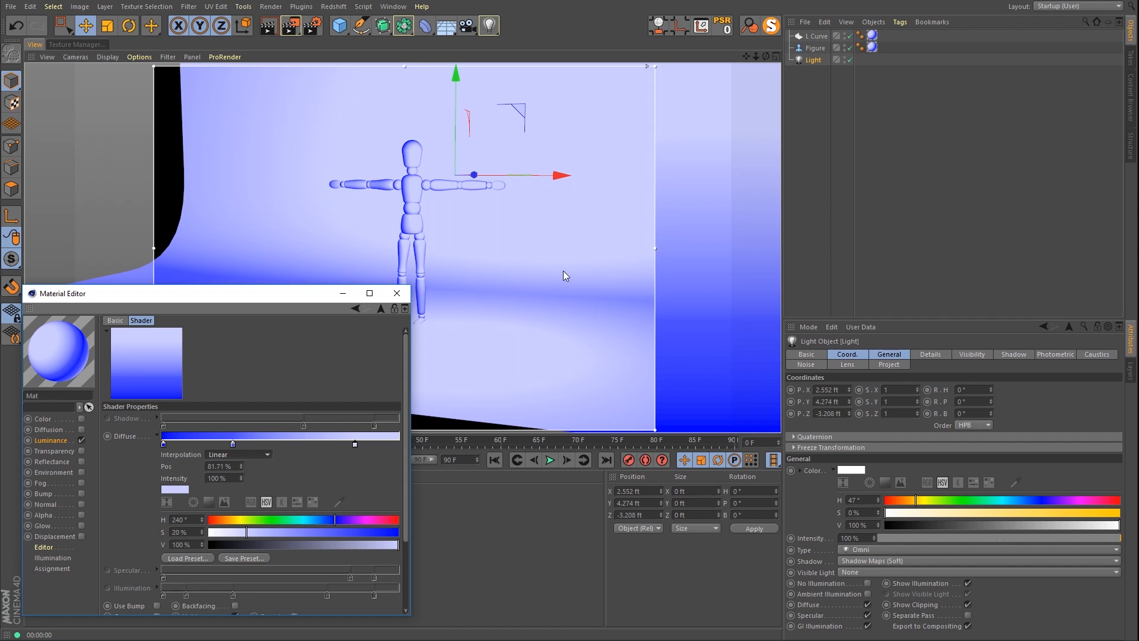
Step: Move the light along X and up, to about X 3.8 ft and Y 5.77 ft
left_click_drag(247, 293, 261, 309)
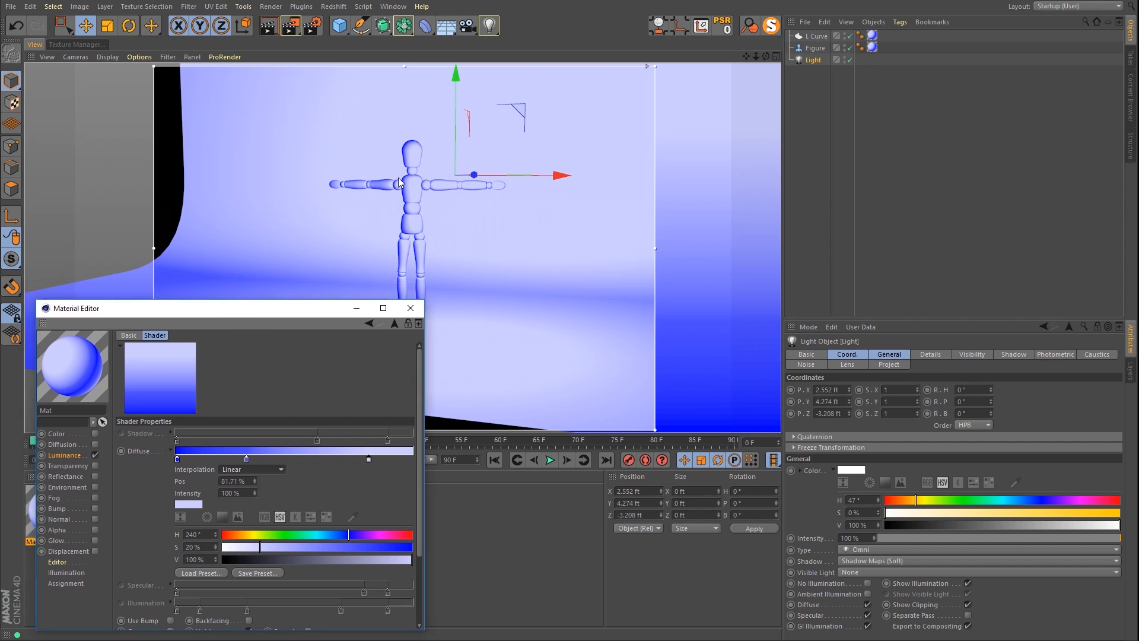
left_click_drag(321, 308, 306, 262)
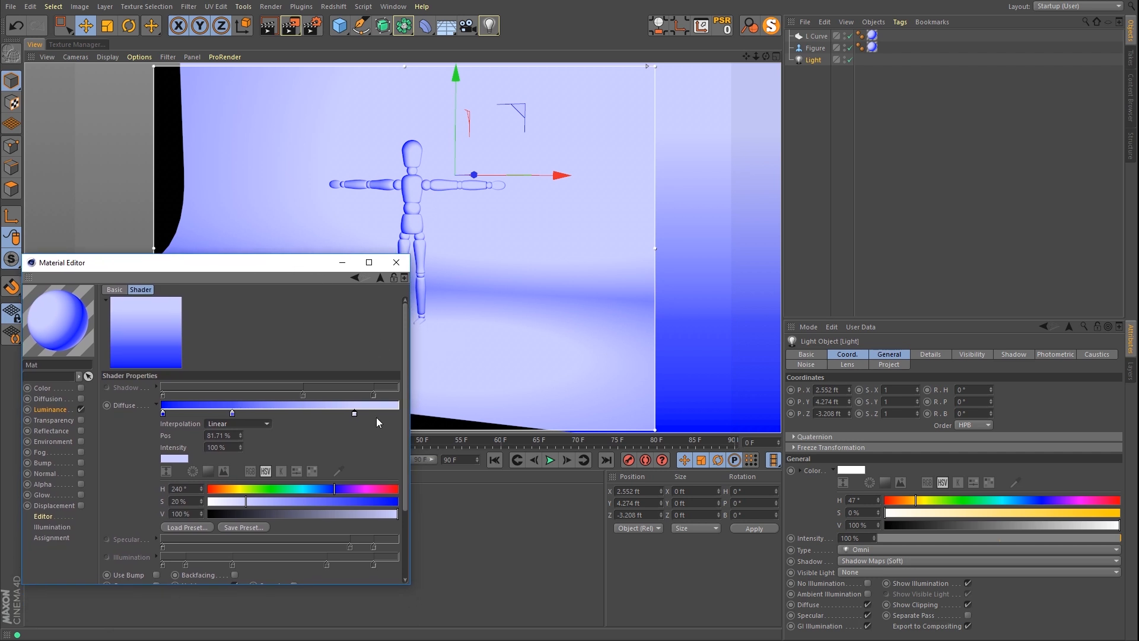
left_click_drag(532, 177, 573, 177)
left_click_drag(504, 102, 504, 40)
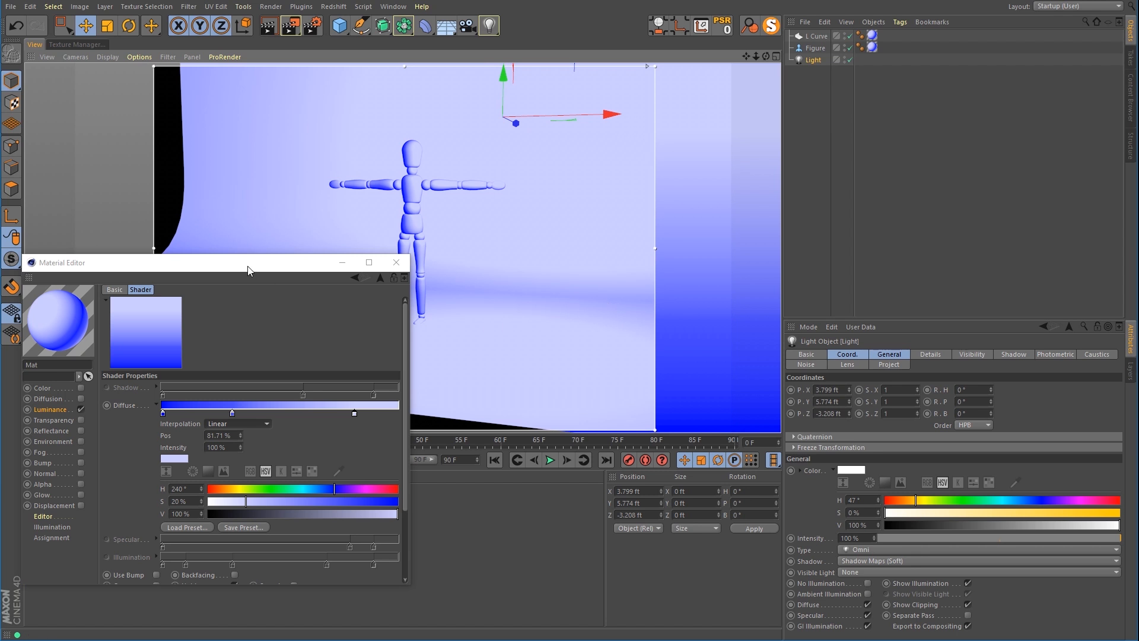
Step: Remove the middle knot of the Diffuse gradient and bring the dark blue and light knots together at about 45 % for a hard edge
left_click_drag(247, 265, 249, 225)
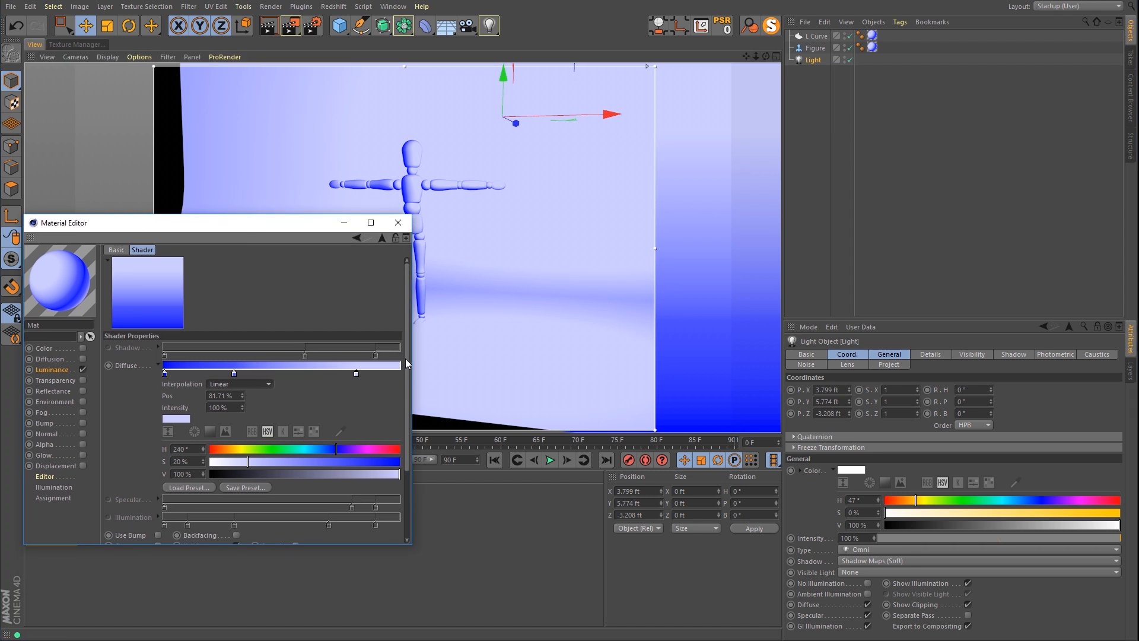
left_click_drag(233, 373, 234, 383)
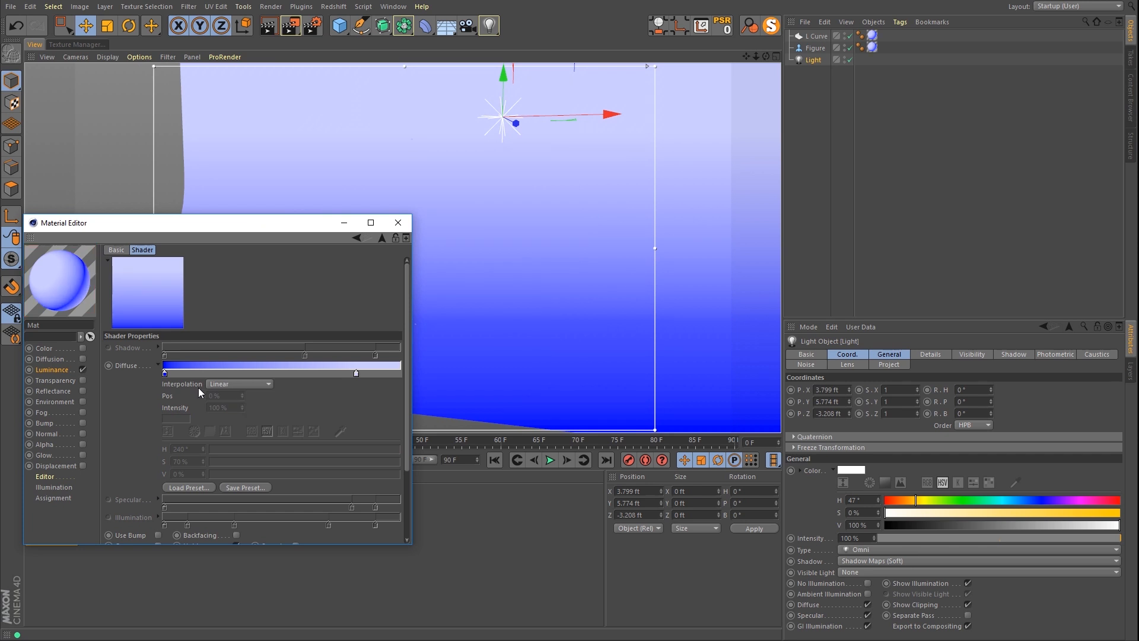
left_click_drag(165, 373, 244, 375)
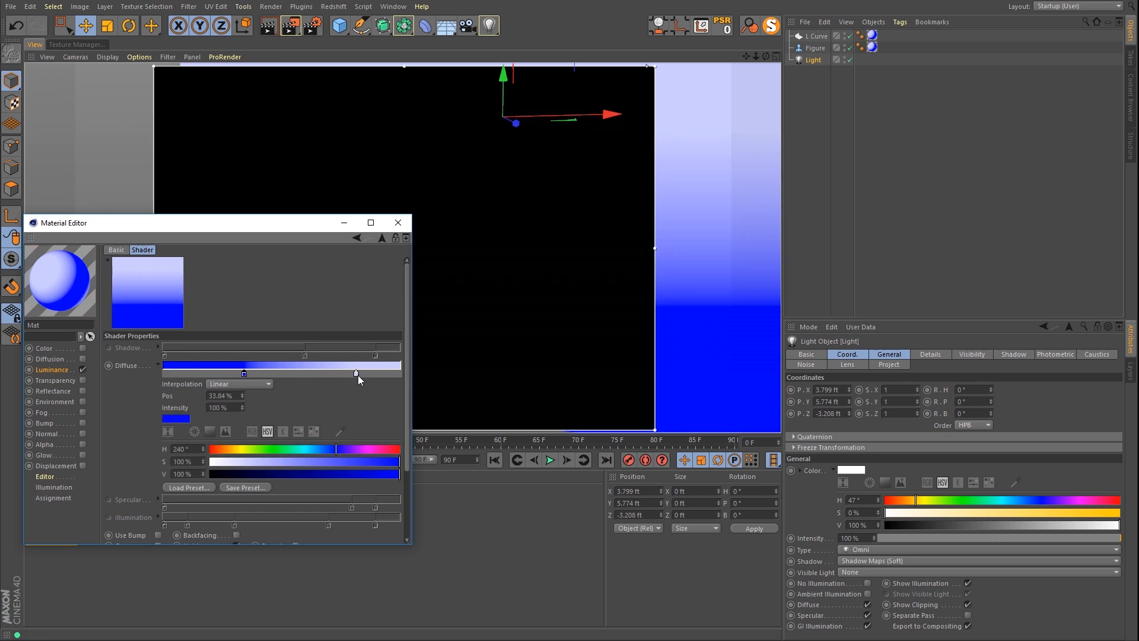
left_click_drag(356, 373, 271, 375)
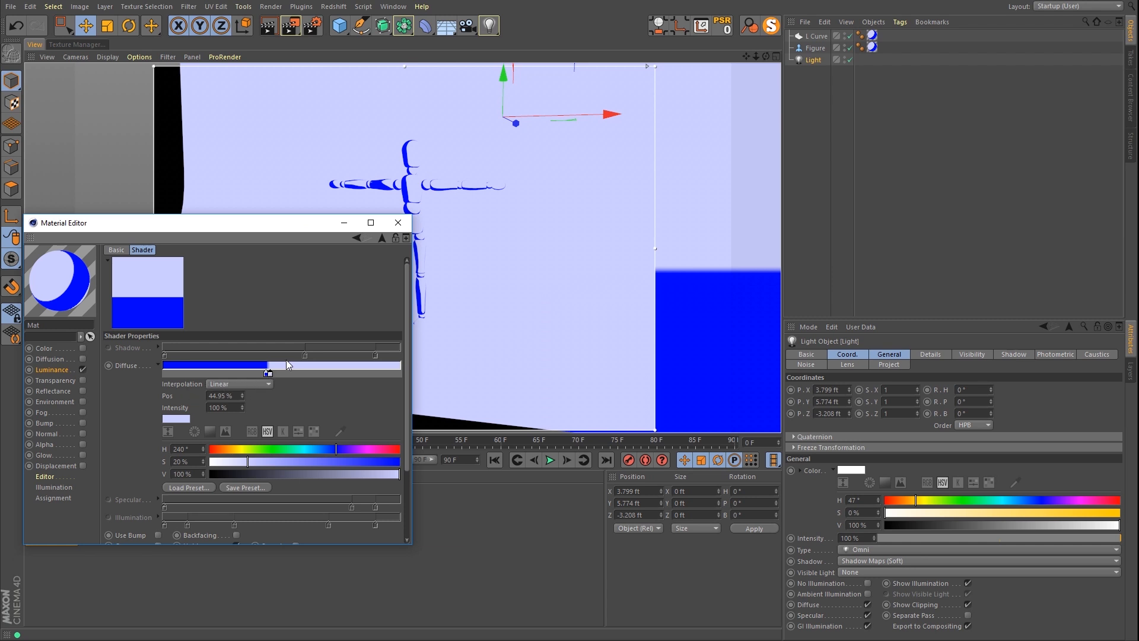
Step: Frame the mannequin closer and spread the Diffuse gradient's knots apart, with the dark blue one at about 5 % and the light one near the light end
scroll(406, 180, "up", 3)
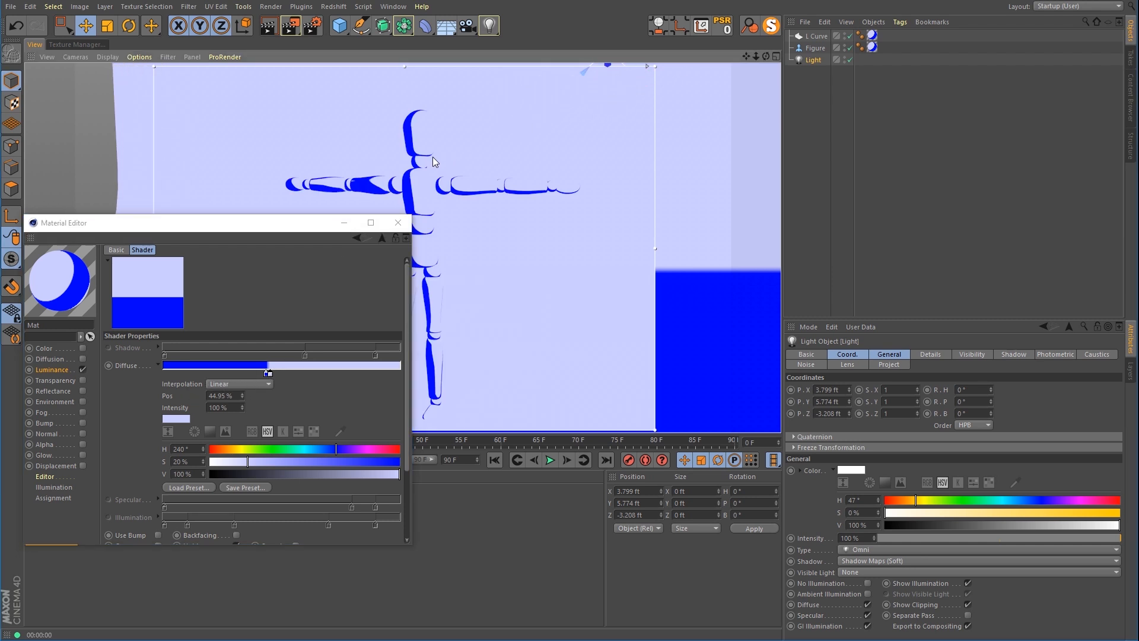
right_click_drag(420, 169, 450, 152, "alt")
right_click_drag(406, 186, 444, 161, "alt")
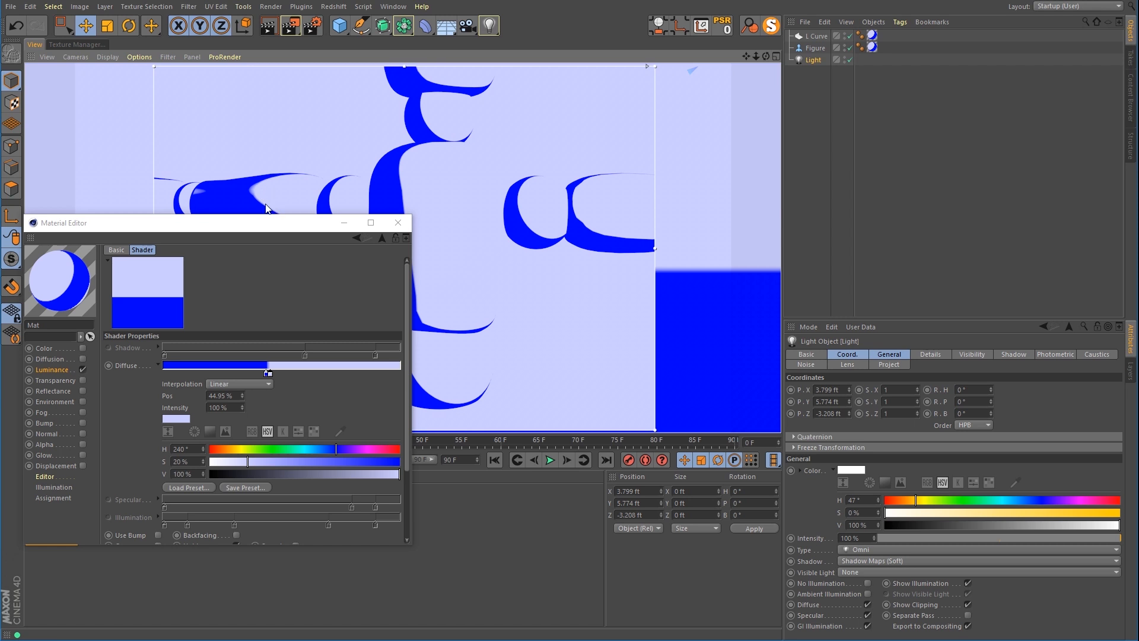
right_click_drag(468, 177, 463, 187, "alt")
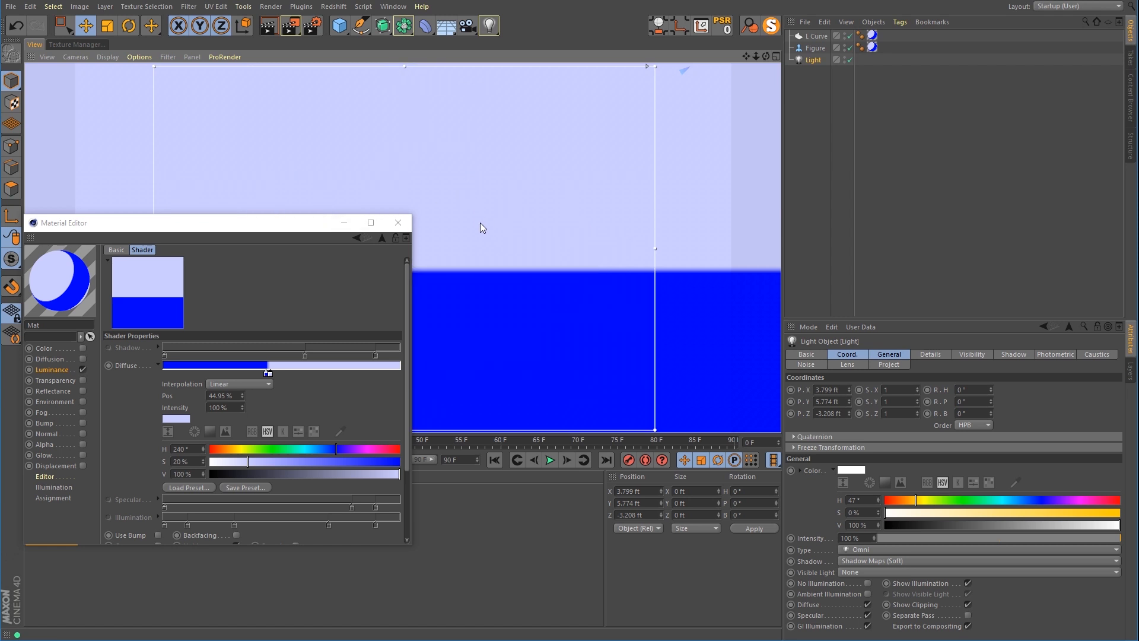
right_click_drag(489, 231, 461, 242, "alt")
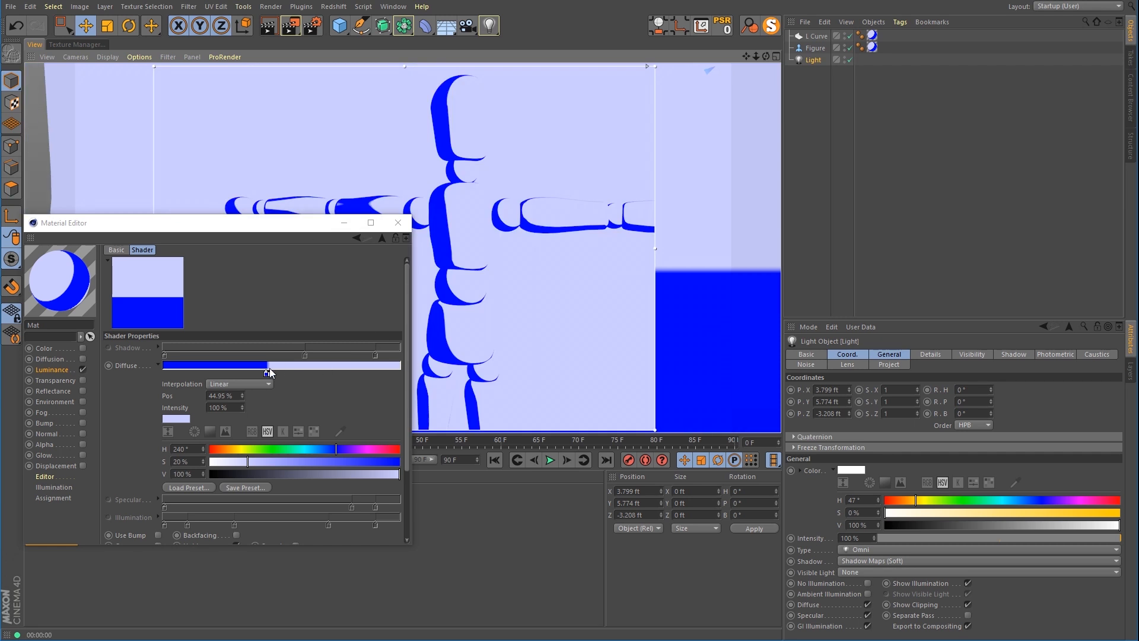
left_click_drag(270, 372, 219, 376)
left_click_drag(259, 221, 241, 125)
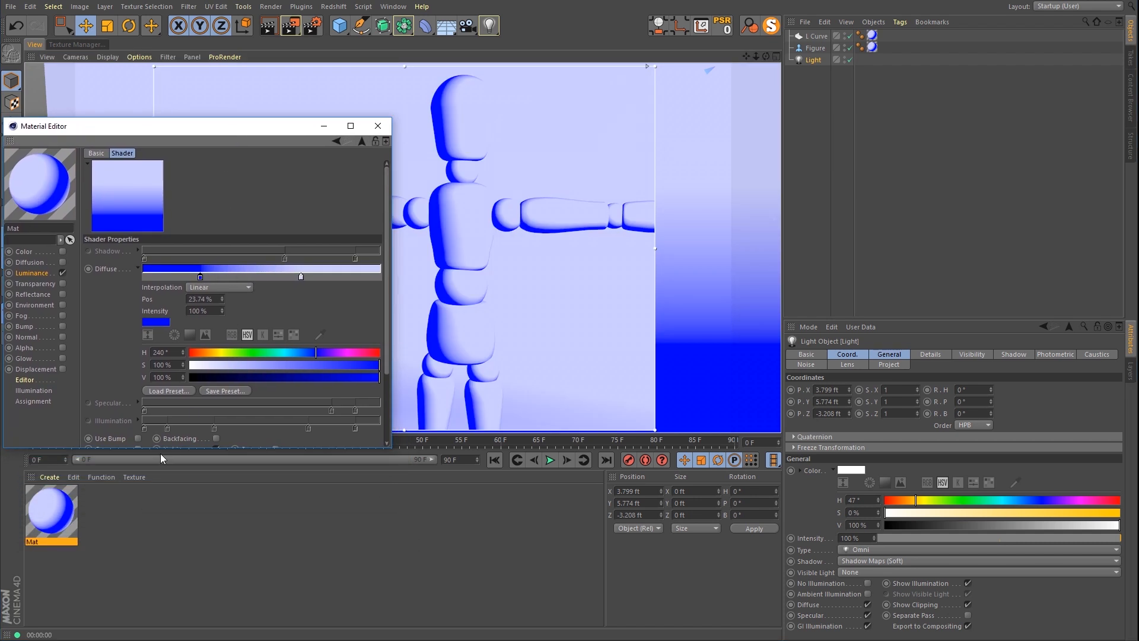
scroll(116, 374, "down", 3)
left_click_drag(318, 448, 330, 554)
left_click_drag(305, 276, 349, 277)
left_click_drag(202, 277, 150, 279)
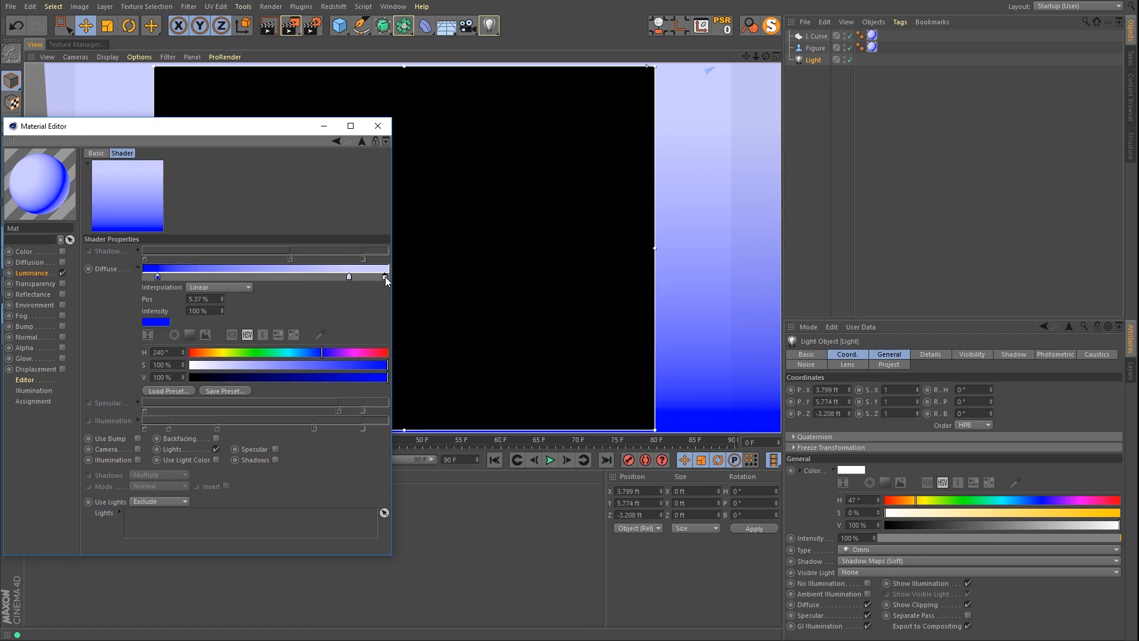
Step: Add a knot at about 99 % of the Diffuse gradient and make it white with 0 % saturation
double_click(385, 276)
left_click_drag(367, 289, 277, 291)
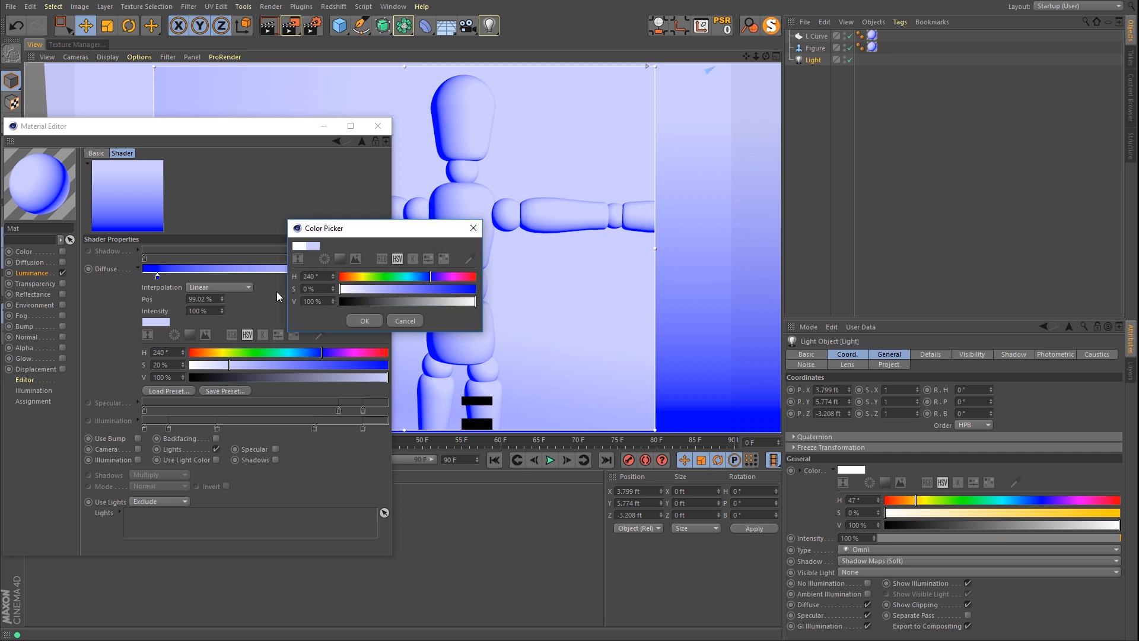
left_click(363, 320)
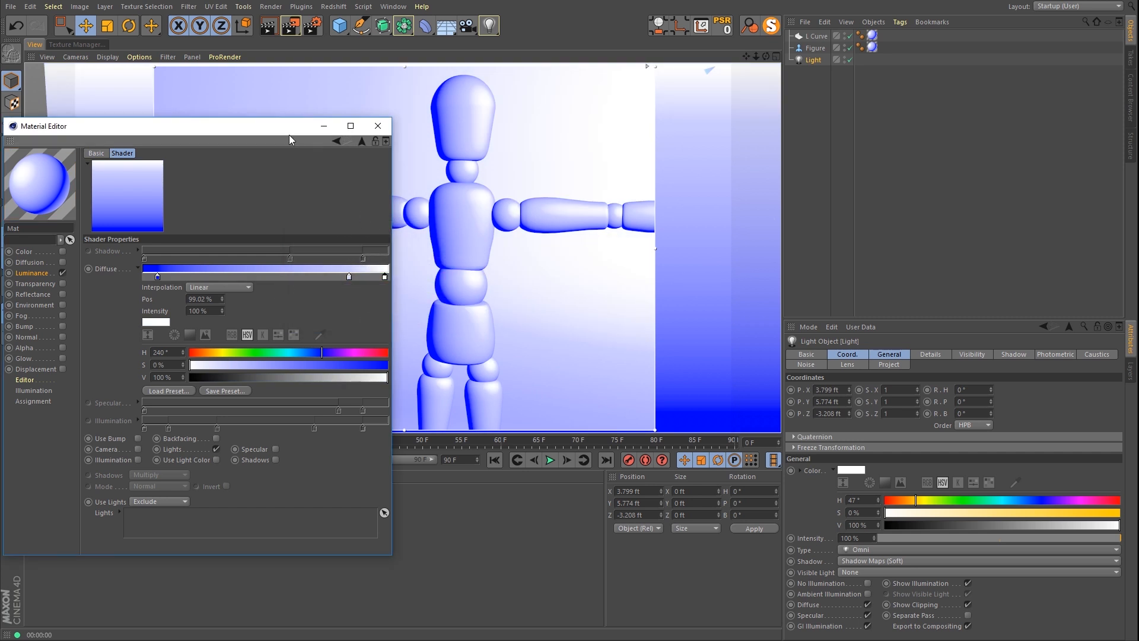
left_click_drag(290, 134, 272, 80)
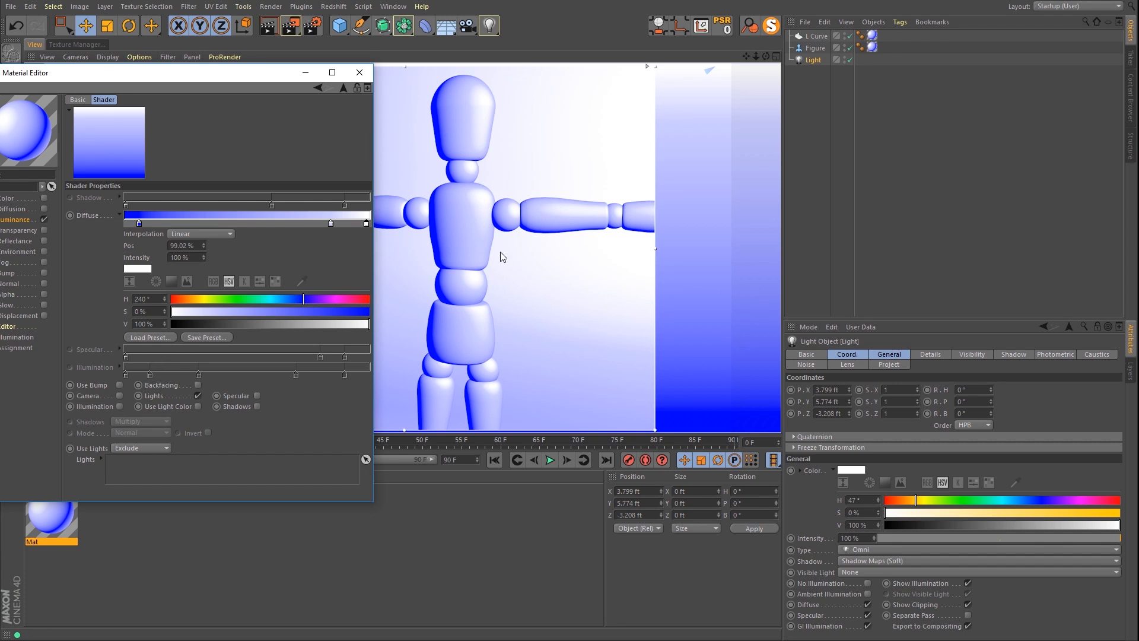
Step: Try light intensities of 10 % and 1000 % on the scene and return the intensity to 100 %
left_click(822, 60)
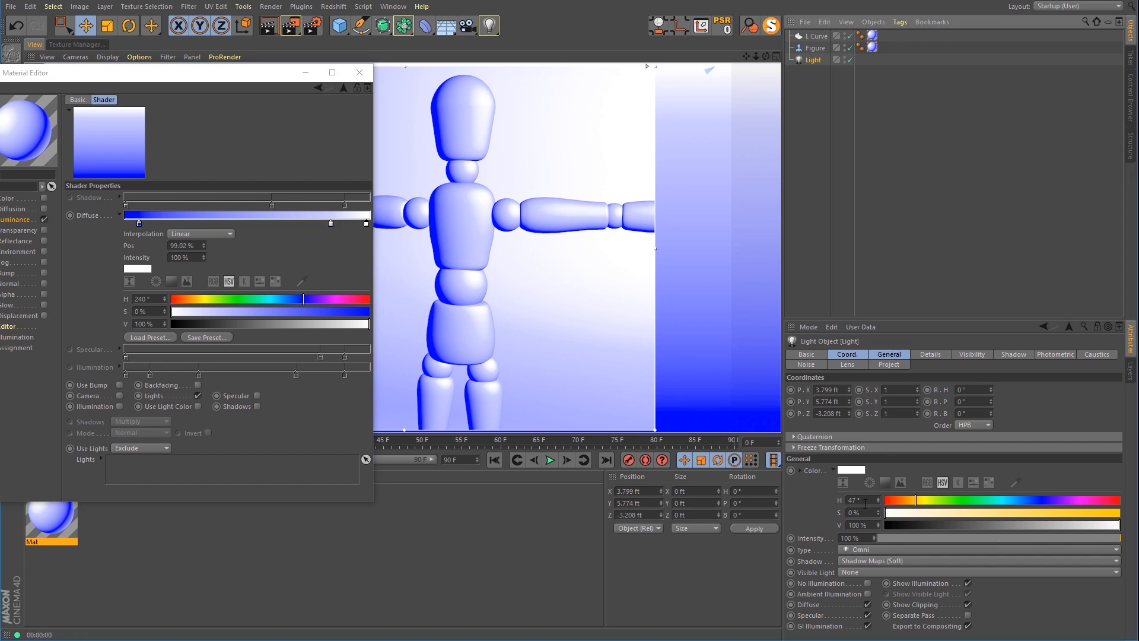
left_click(864, 536)
double_click(850, 537)
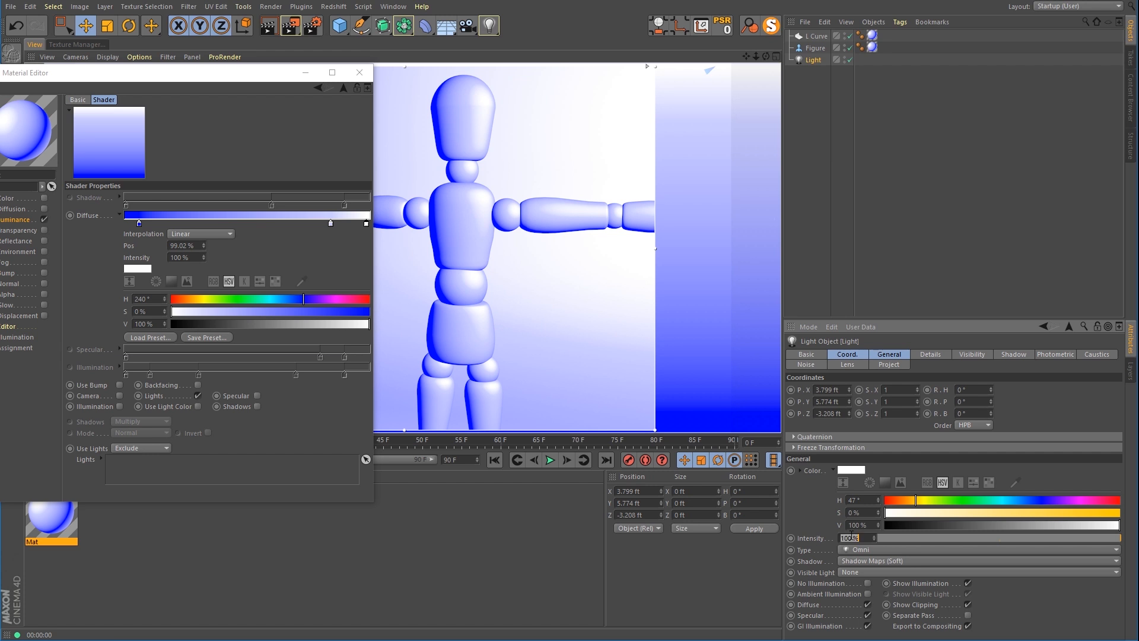
type("10")
key("Return")
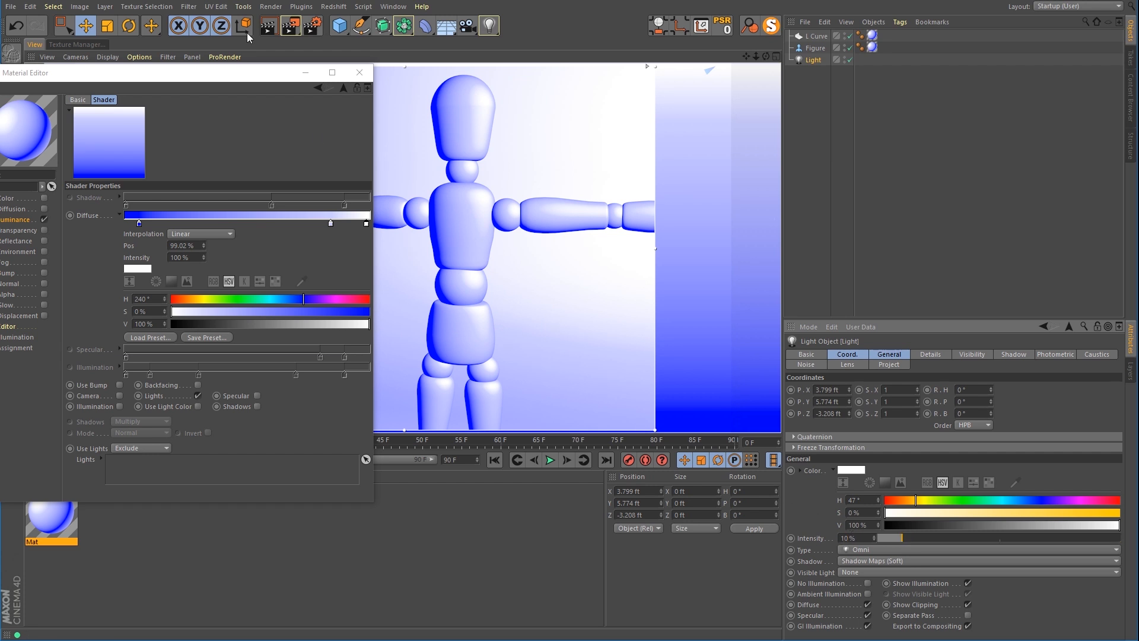
double_click(866, 538)
type("1000")
key("Return")
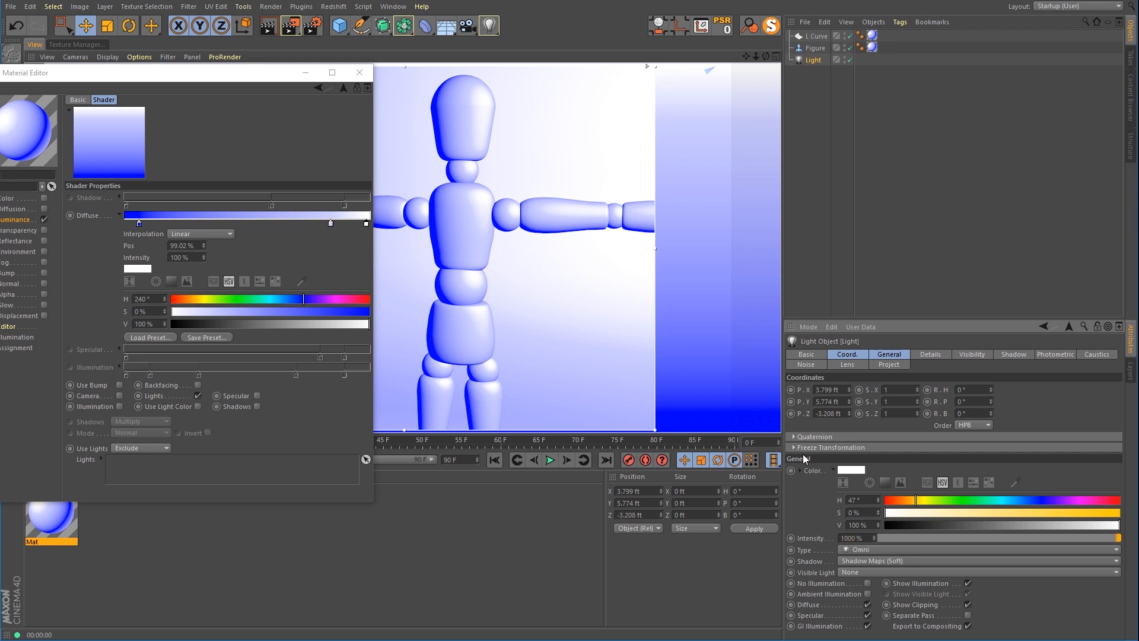
left_click(864, 540)
type("100")
key("Return")
Step: Enable Illumination in the Cel shader and set the light's intensity to 50 %
left_click(120, 406)
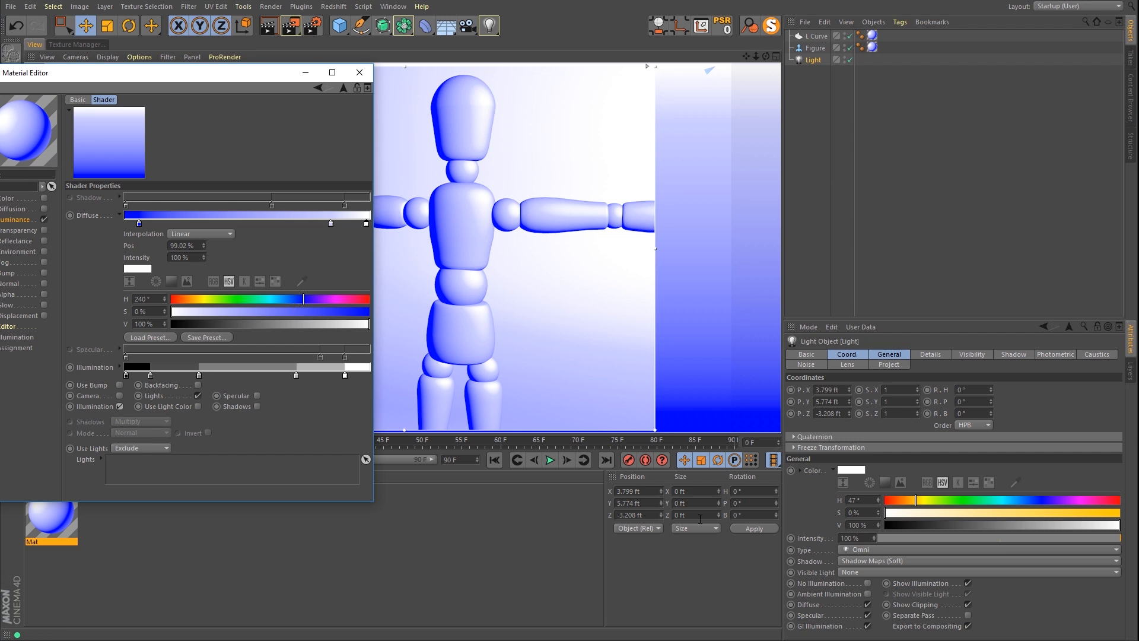
left_click(861, 537)
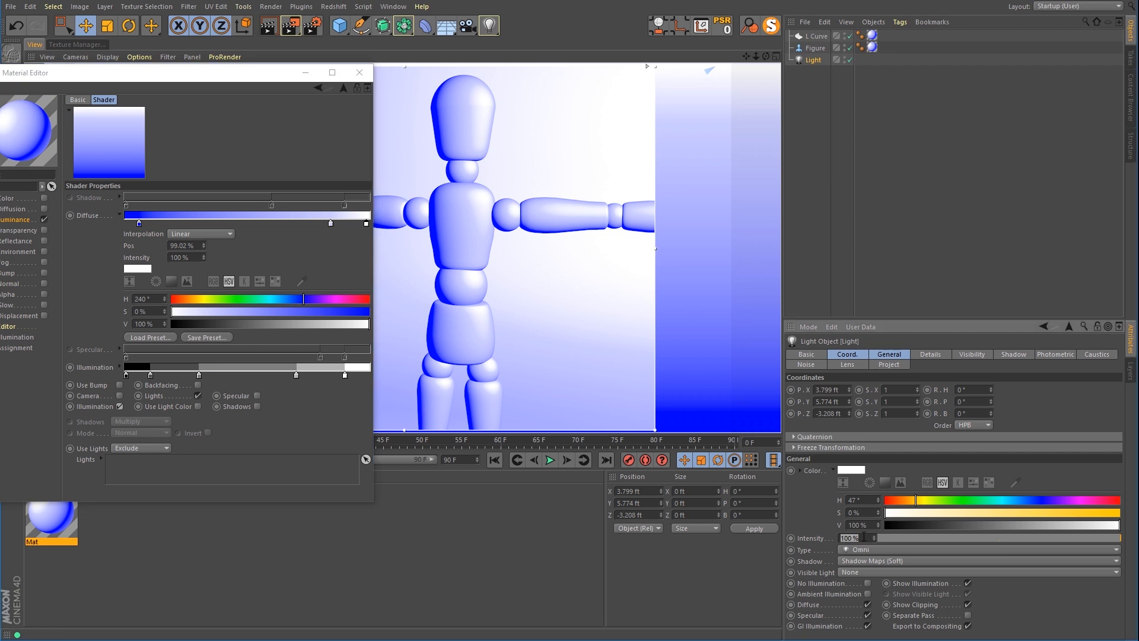
type("50")
key("Return")
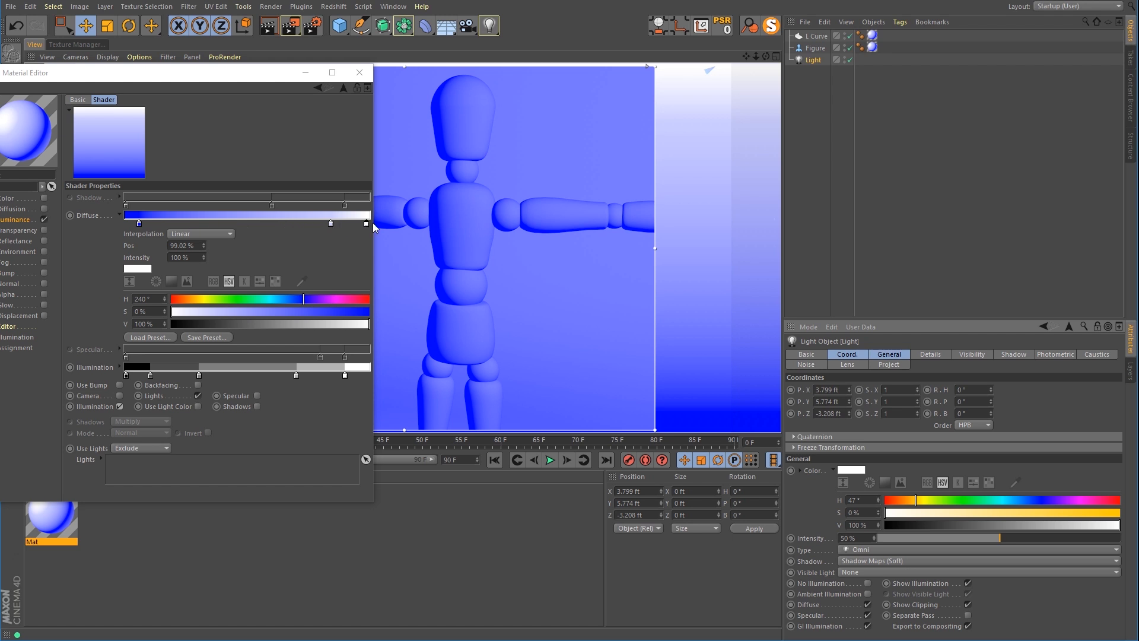
Step: Move the Diffuse gradient's light blue knot to about 33 % and set the white knot's position to 50 %
left_click_drag(330, 224, 207, 223)
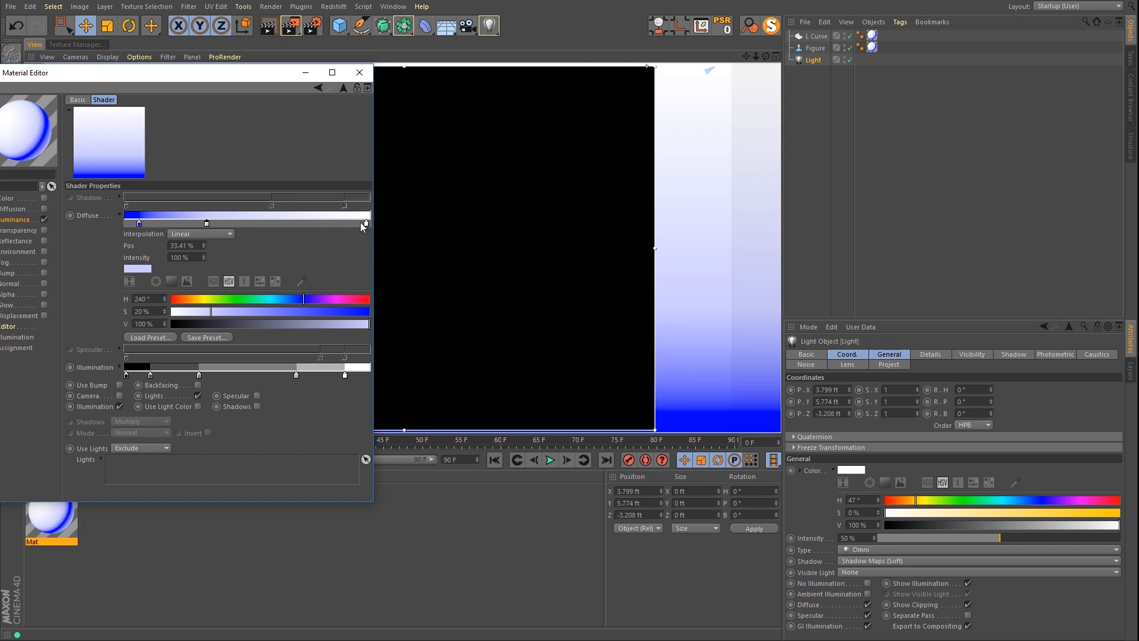
left_click(367, 223)
double_click(187, 245)
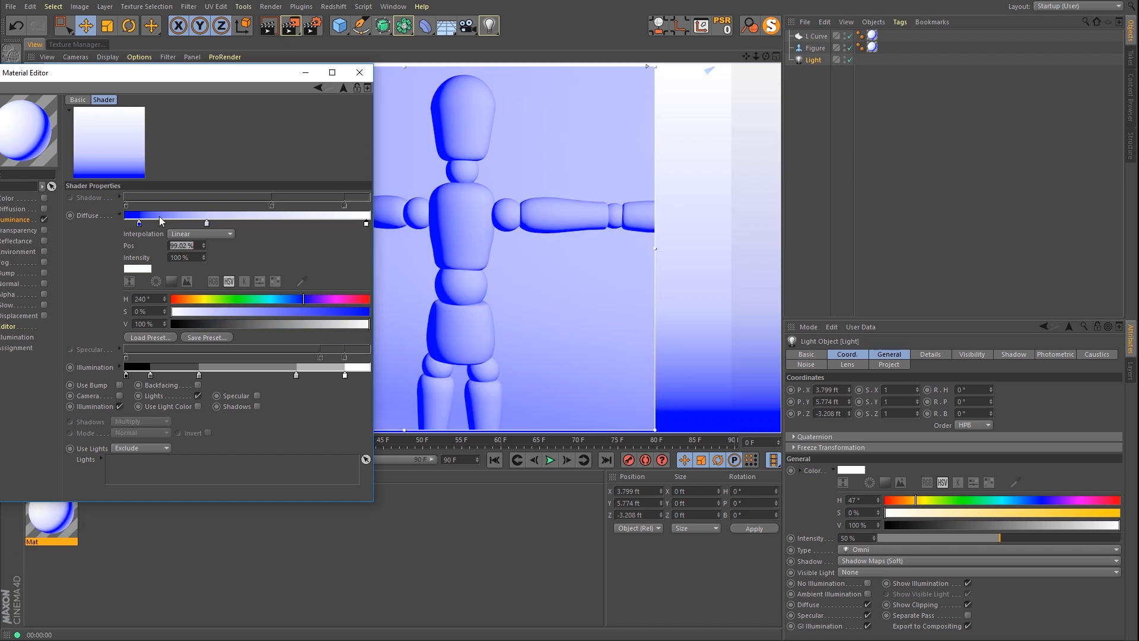
type("50")
key("Return")
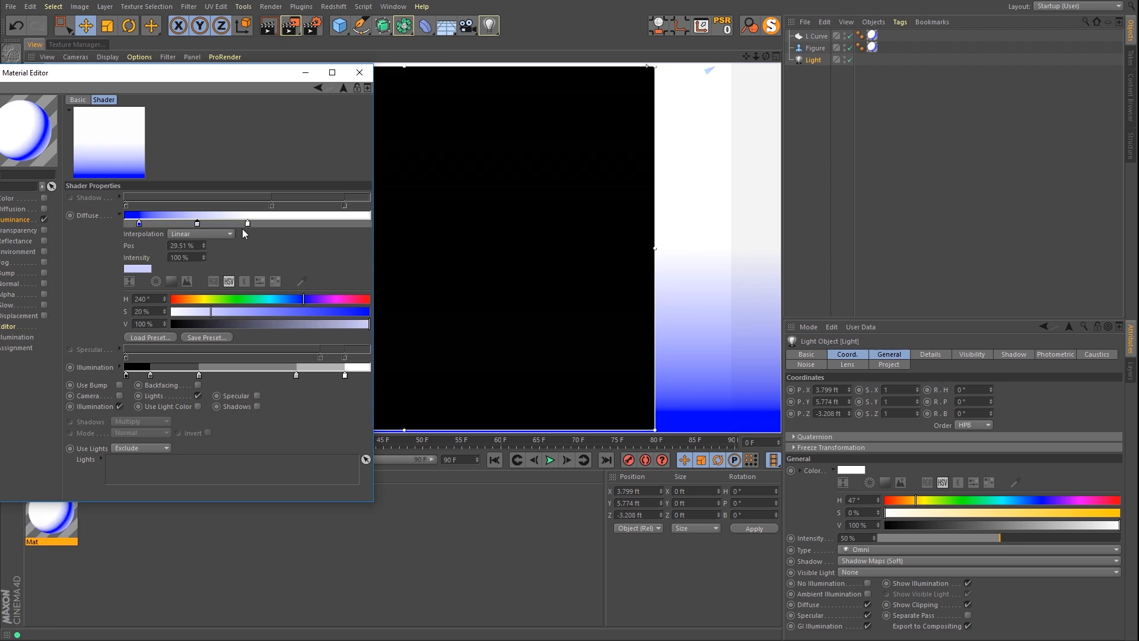
Step: Try the white Diffuse knot at about 46 % and 19 %, and place it near the light end with the light blue knot at 40 %
left_click_drag(248, 222, 239, 223)
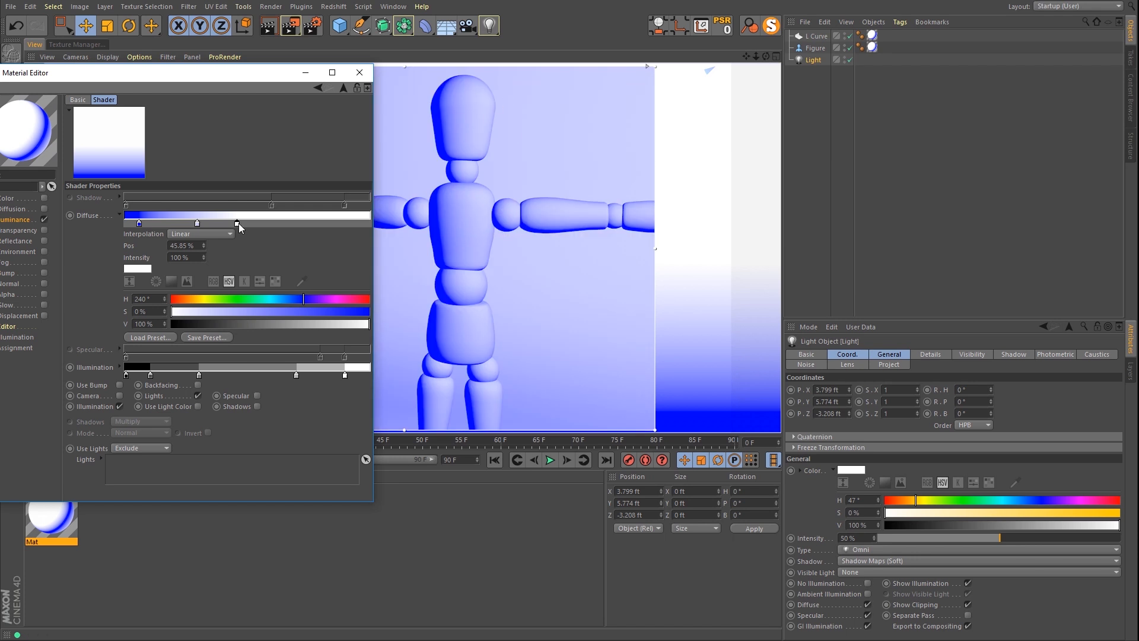
left_click_drag(238, 223, 171, 223)
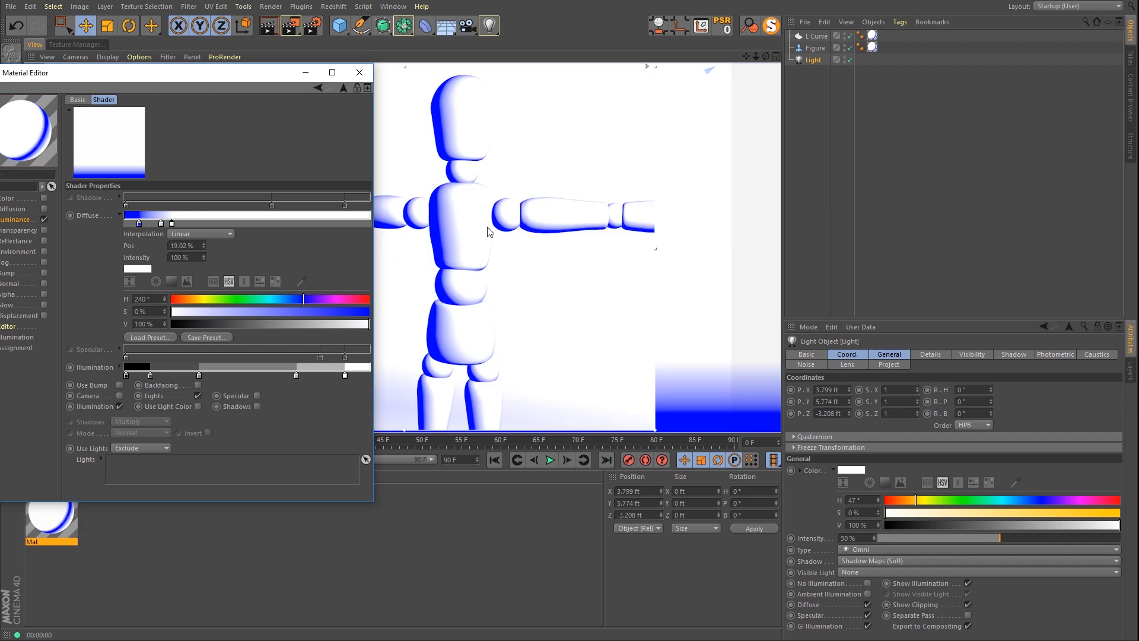
left_click_drag(173, 223, 359, 222)
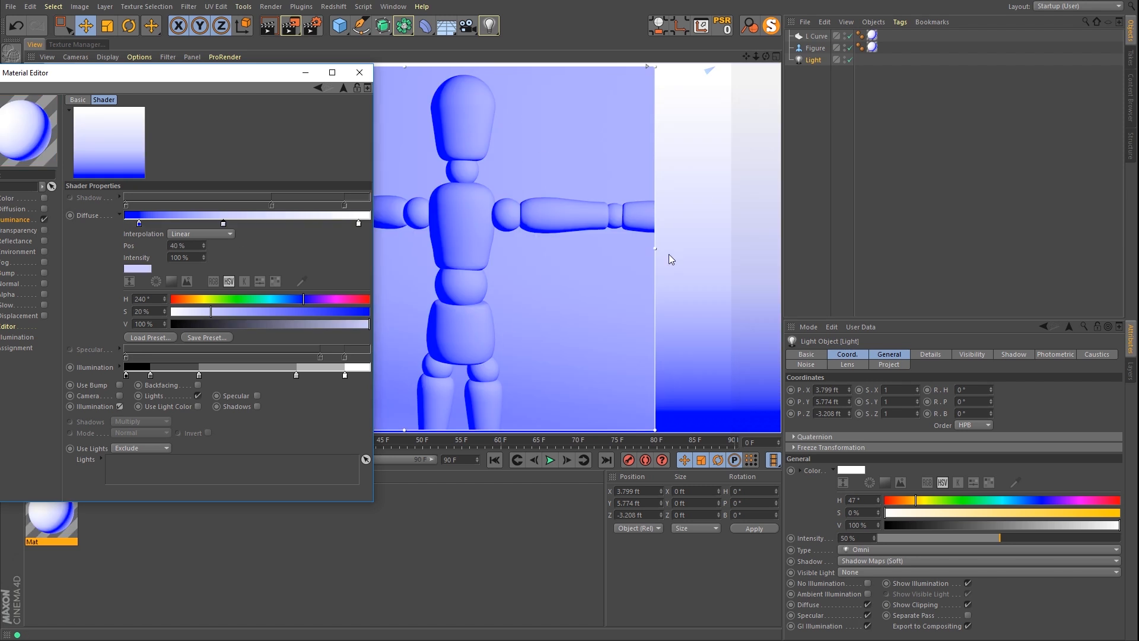
Step: Duplicate the light and place the copy behind the mannequin at about X -1.5 ft and Z 1.7 ft
left_click(814, 63)
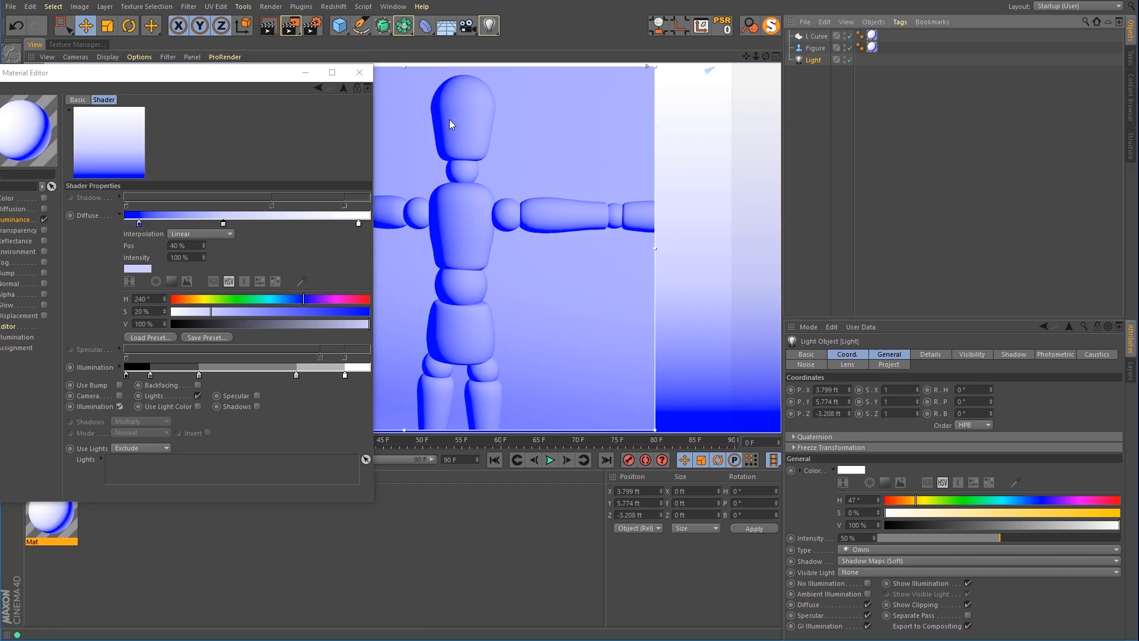
scroll(501, 233, "down", 3)
middle_click(480, 245)
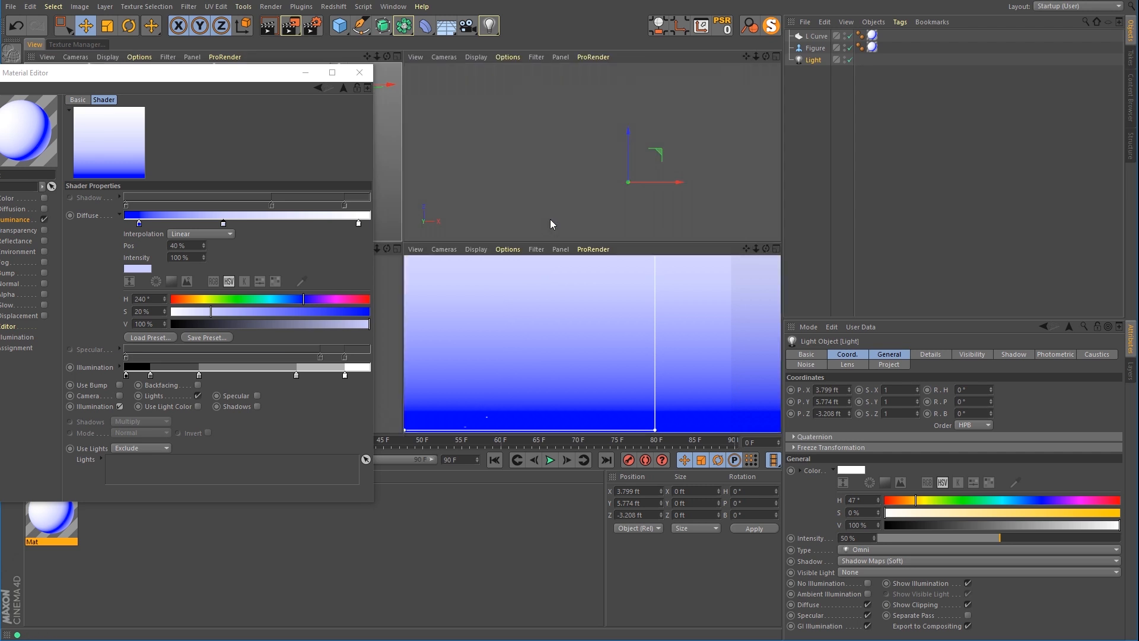
left_click_drag(575, 381, 562, 416, "alt")
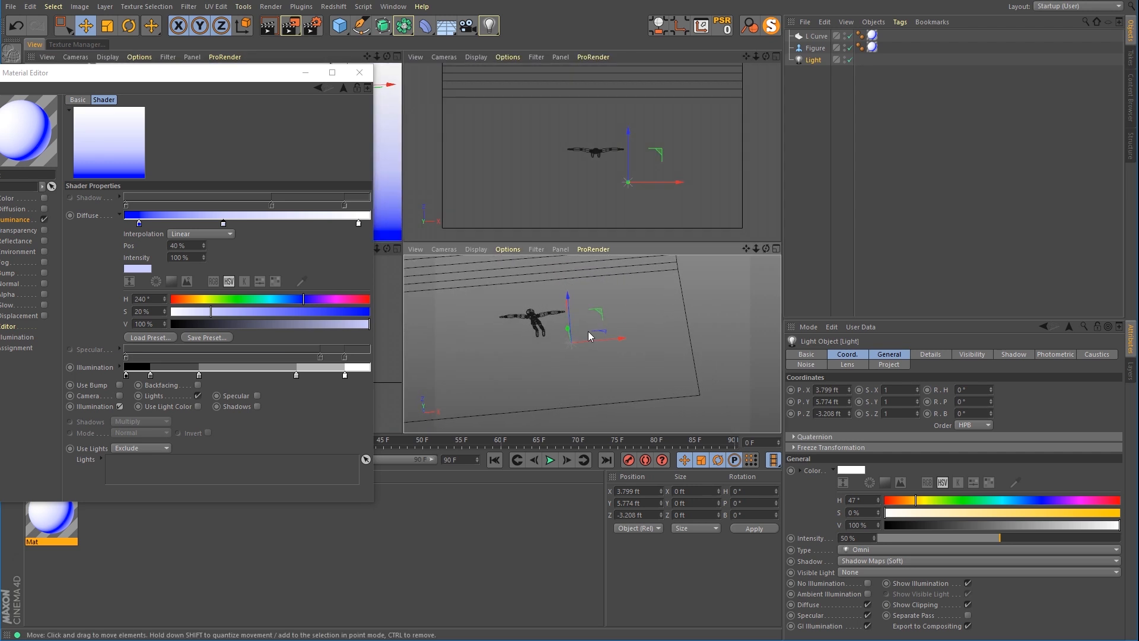
left_click(598, 311)
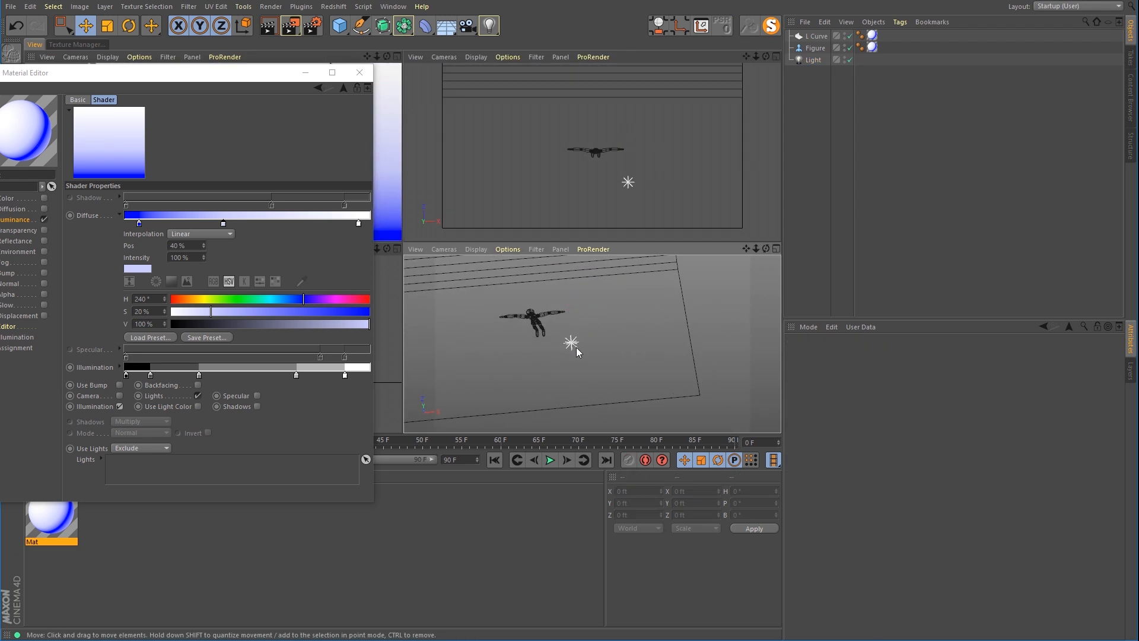
left_click(801, 59)
left_click_drag(599, 306, 522, 265, "ctrl")
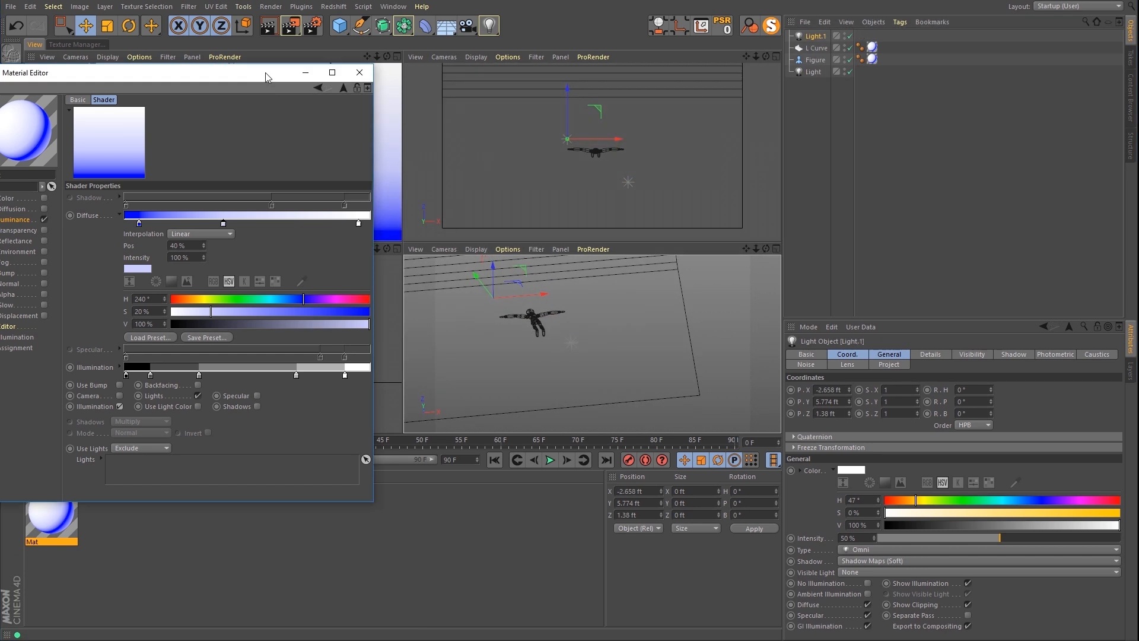
left_click_drag(265, 73, 522, 187)
left_click_drag(244, 160, 207, 121, "alt")
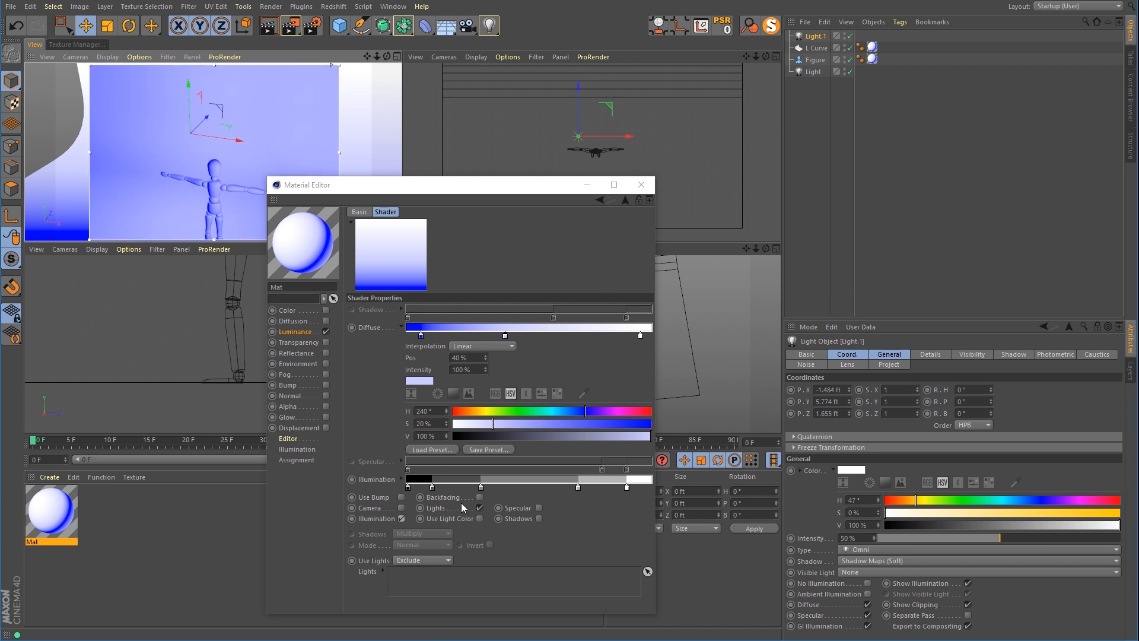
Step: Try an intensity of 100 % on the light behind the mannequin and return it to 50 %
double_click(866, 538)
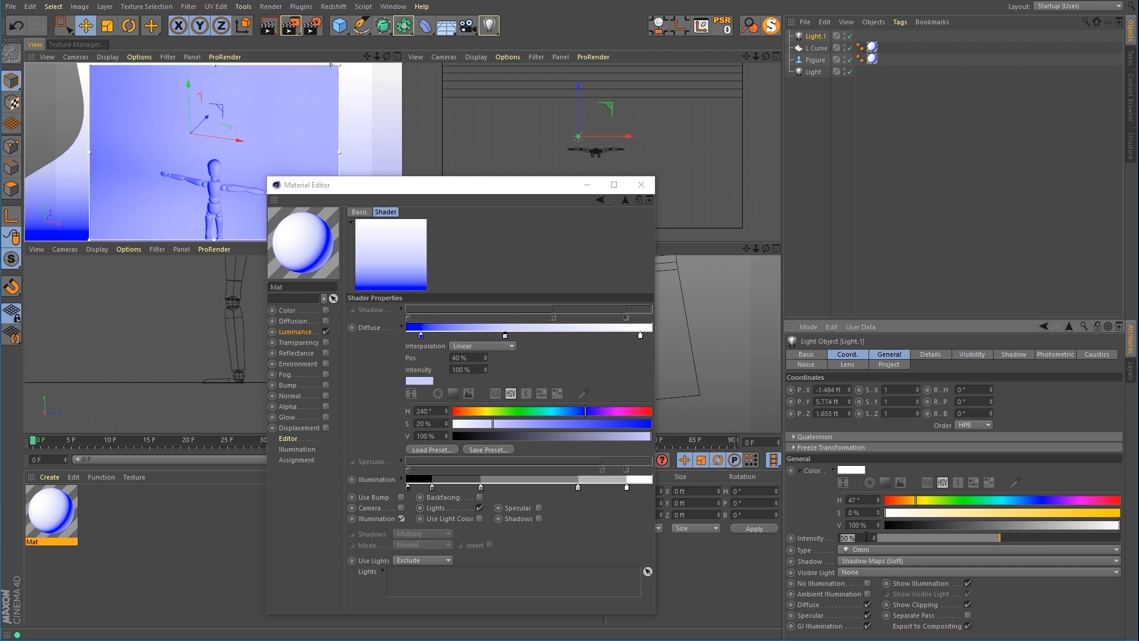
type("100")
key("Return")
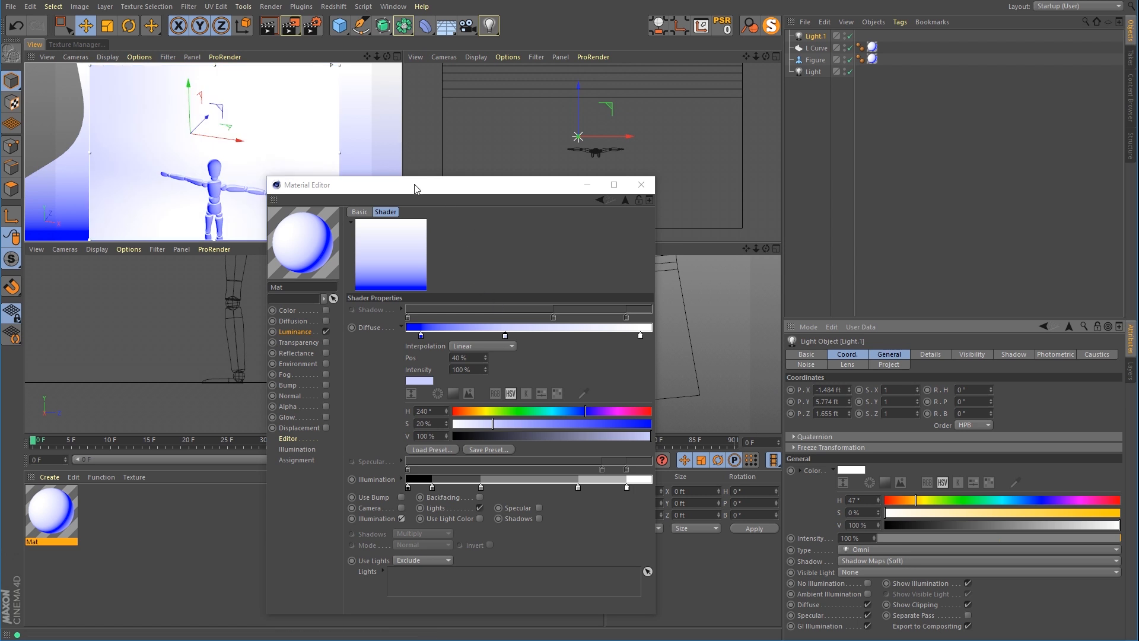
left_click_drag(415, 185, 776, 133)
scroll(215, 181, "up", 3)
left_click_drag(215, 181, 276, 137, "alt")
middle_click_drag(255, 187, 215, 155, "alt")
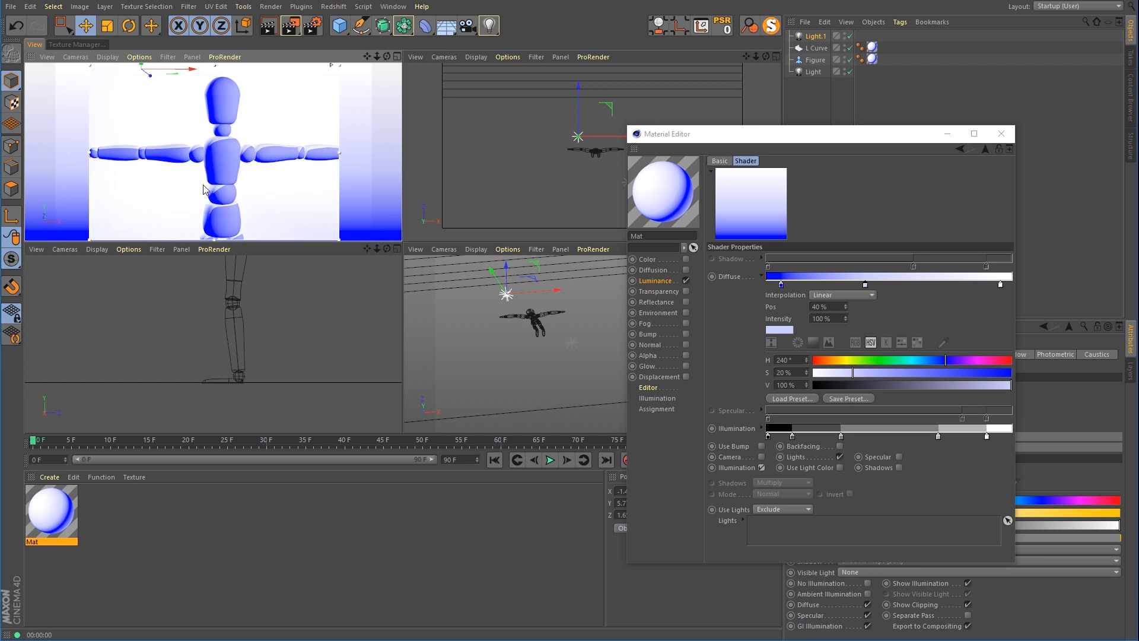
left_click_drag(701, 136, 162, 247)
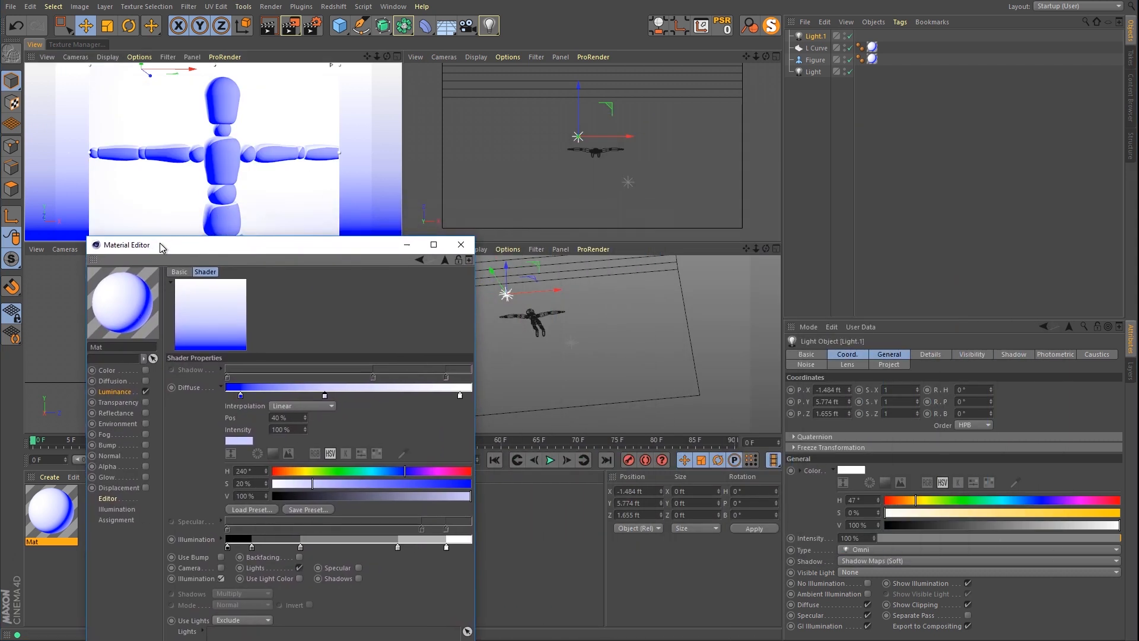
left_click(861, 538)
type("50")
key("Return")
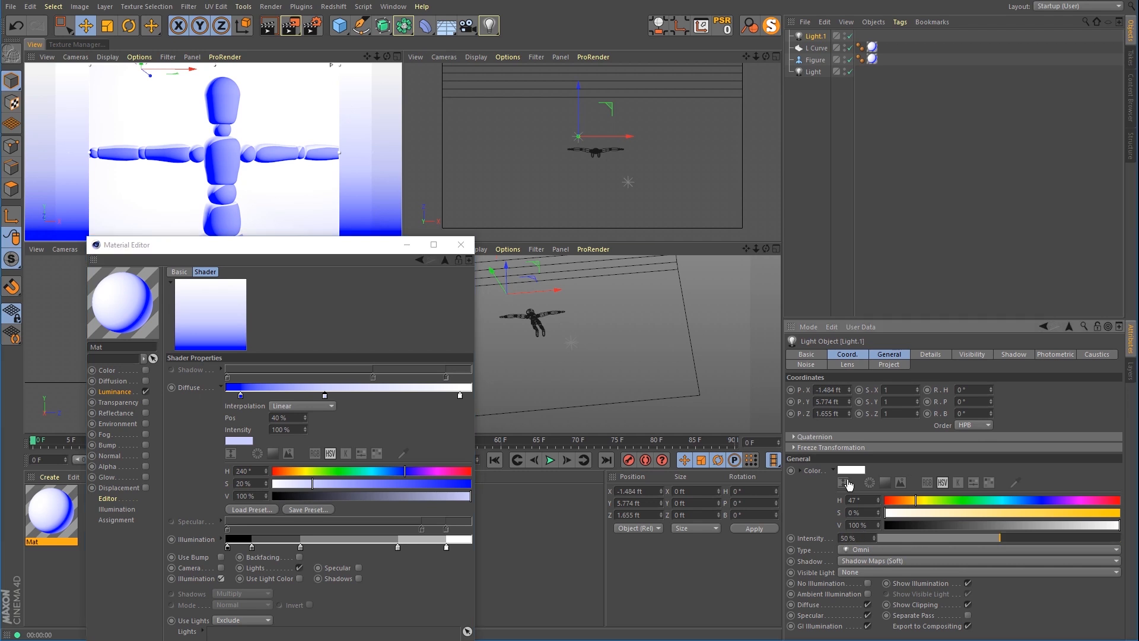
Step: Set the front light's intensity to 100 % and disable Illumination in the Cel shader
left_click(860, 538)
type("100")
key("Return")
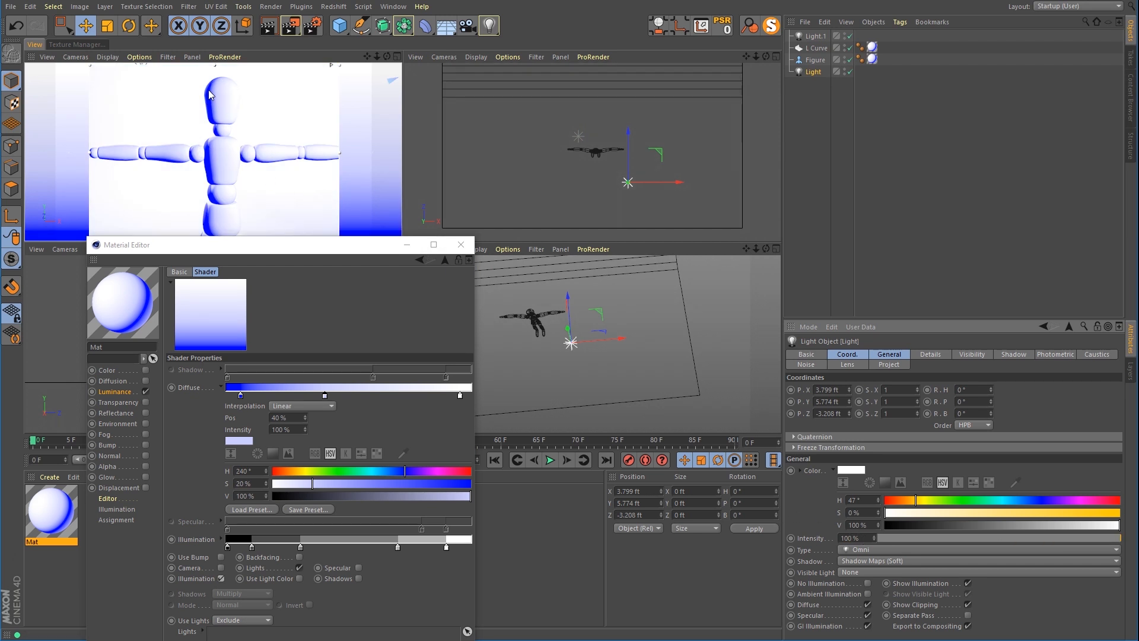
scroll(209, 89, "up", 2)
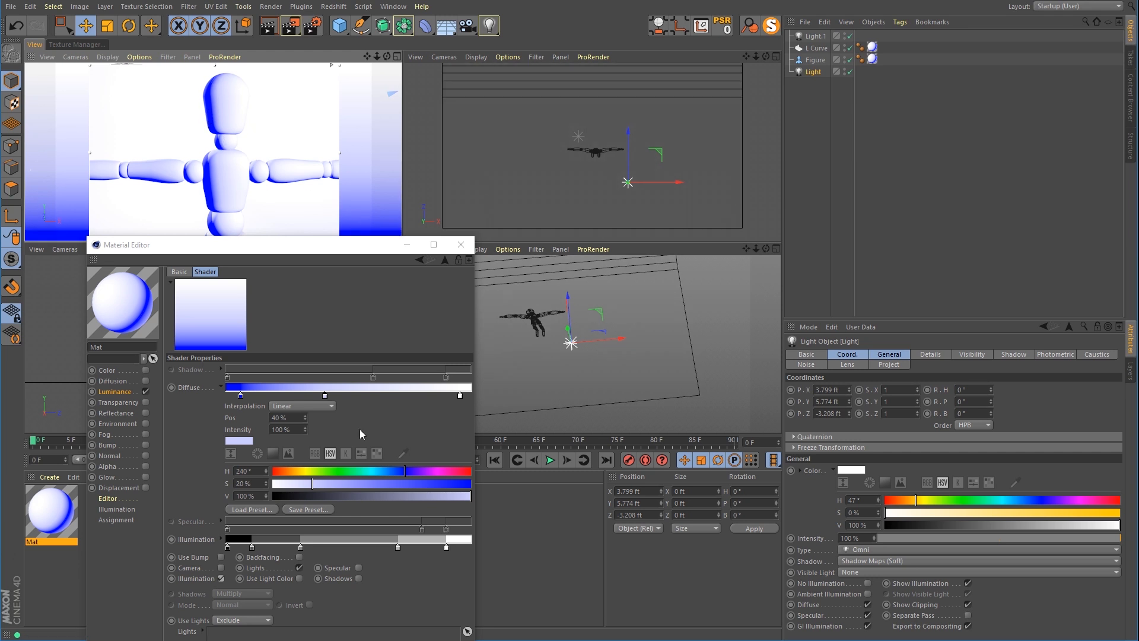
left_click_drag(272, 250, 274, 185)
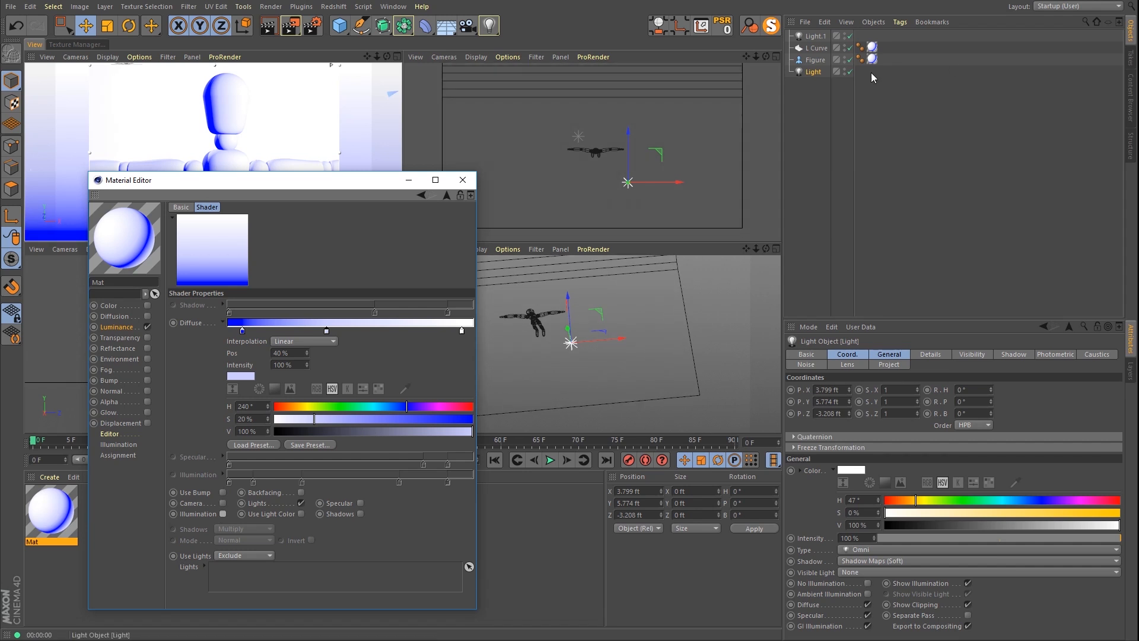
Step: Delete the duplicate light, select the remaining light and enlarge the perspective view of the mannequin
left_click(815, 37)
key("Delete")
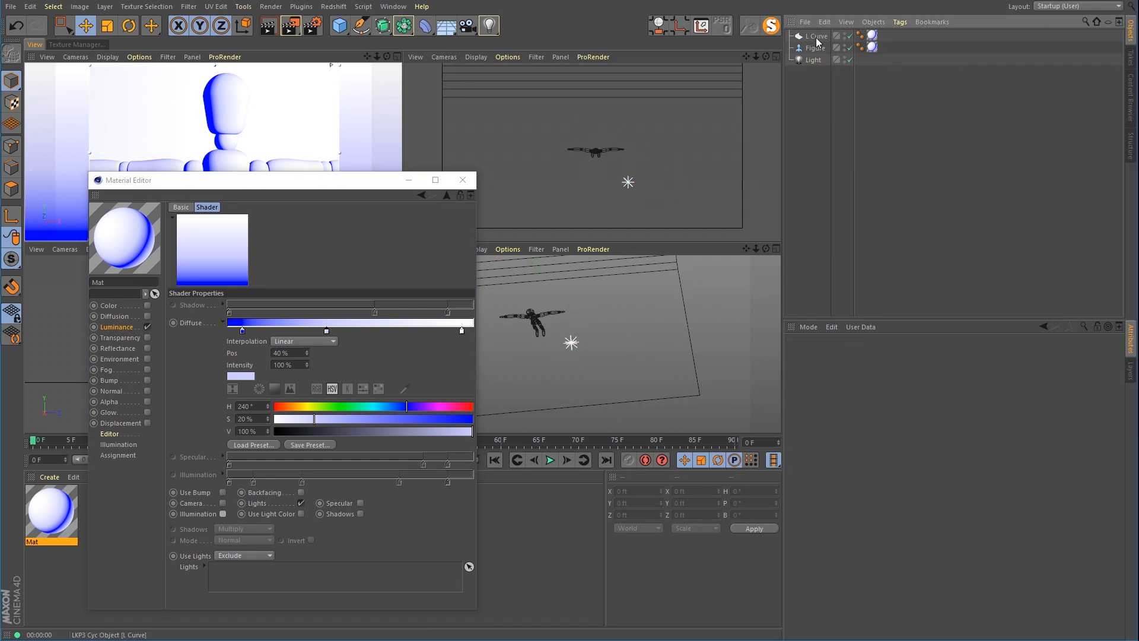
left_click(814, 60)
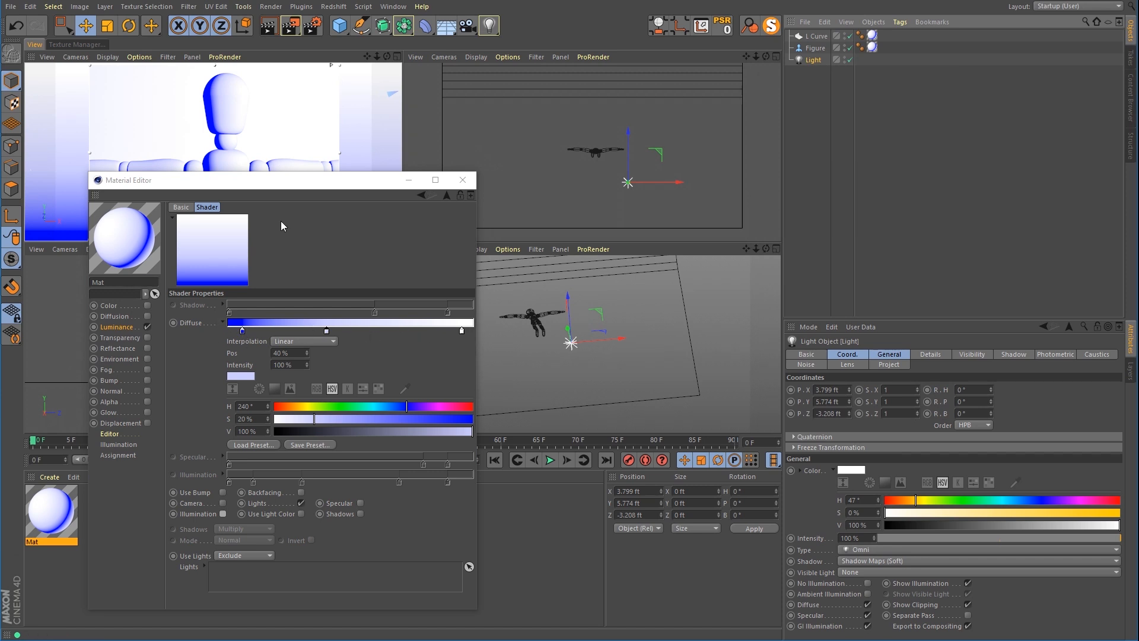
left_click_drag(291, 186, 655, 155)
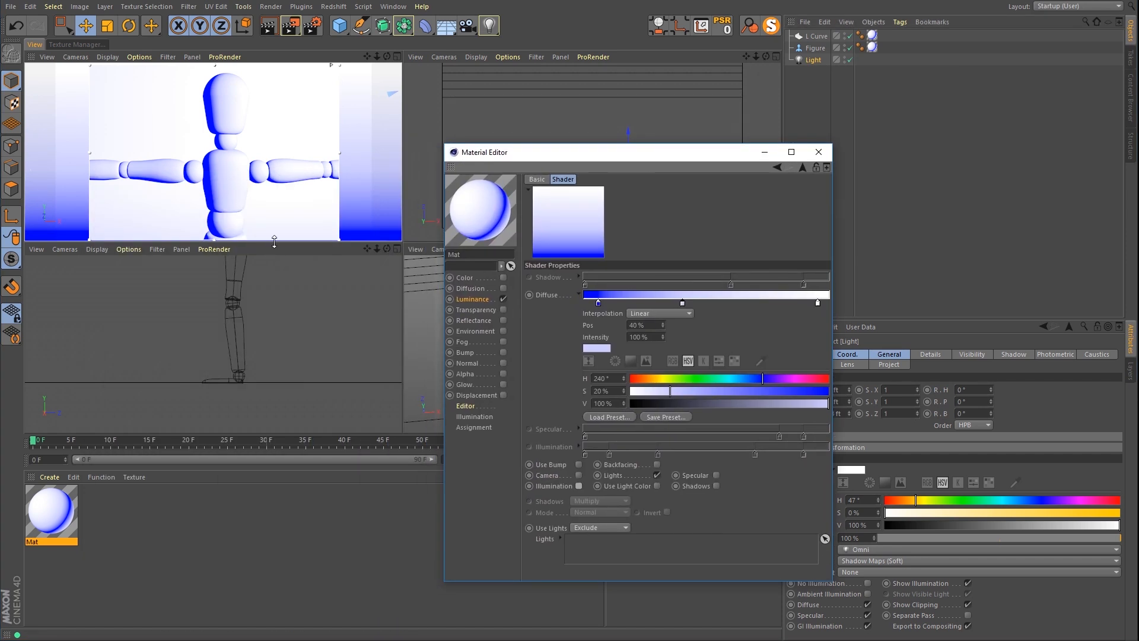
scroll(261, 236, "up", 2)
middle_click(249, 236)
Step: Remove the white knot from the Diffuse gradient and move the dark blue knot to about 35 %
left_click_drag(671, 154, 874, 150)
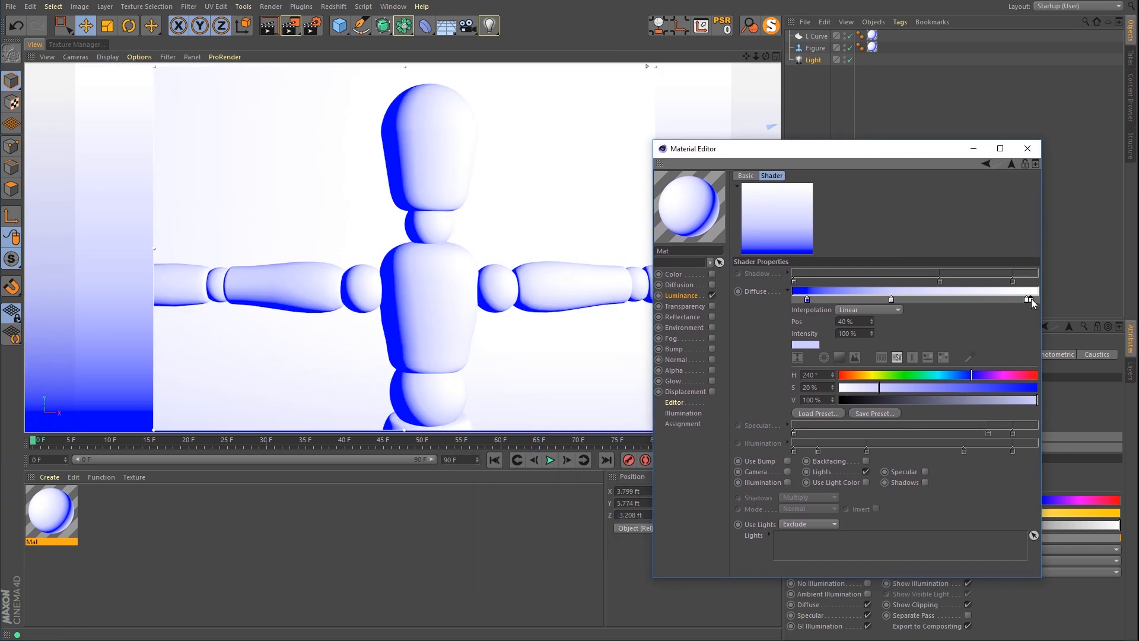
left_click_drag(1032, 298, 1034, 382)
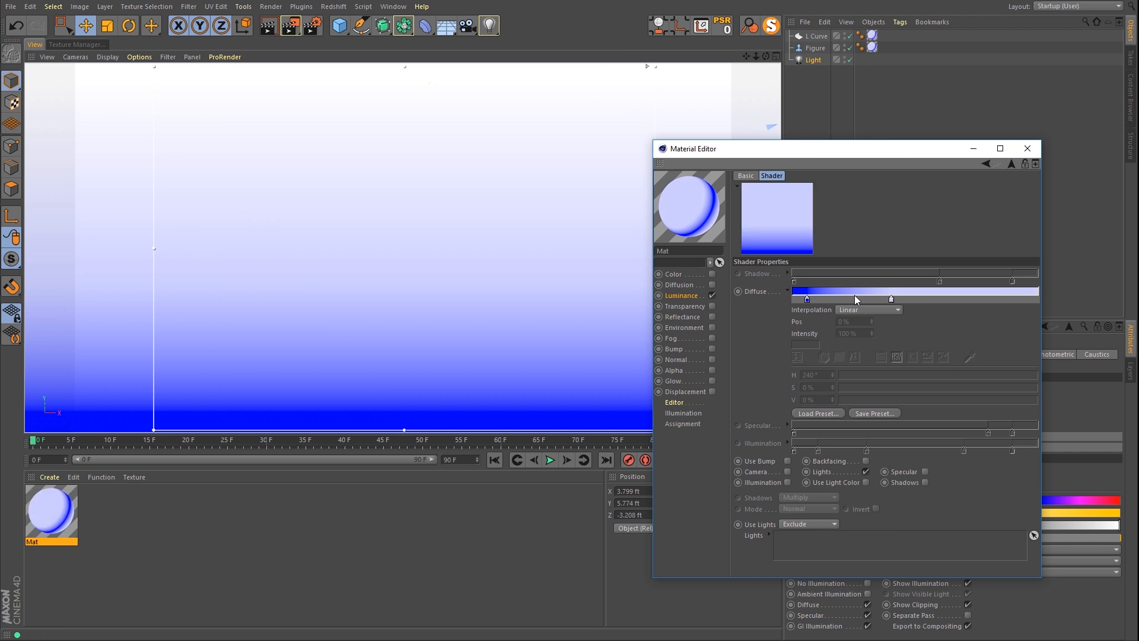
left_click_drag(808, 299, 880, 297)
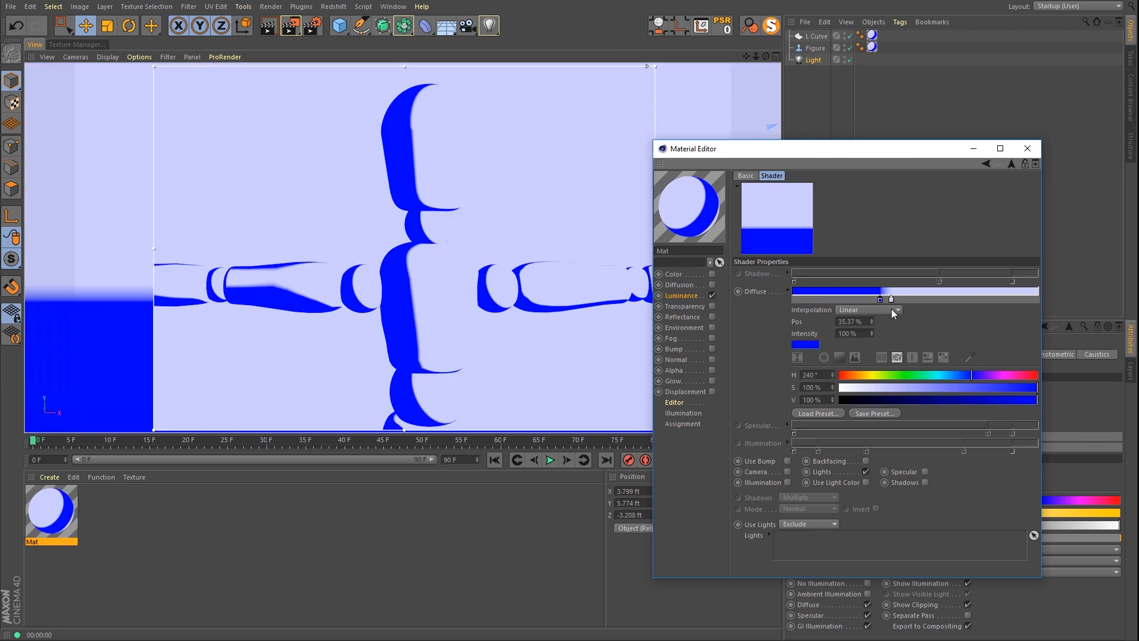
Step: Make the dark Diffuse knot black with 0 % value and the light knot white with 0 % saturation
left_click(810, 343)
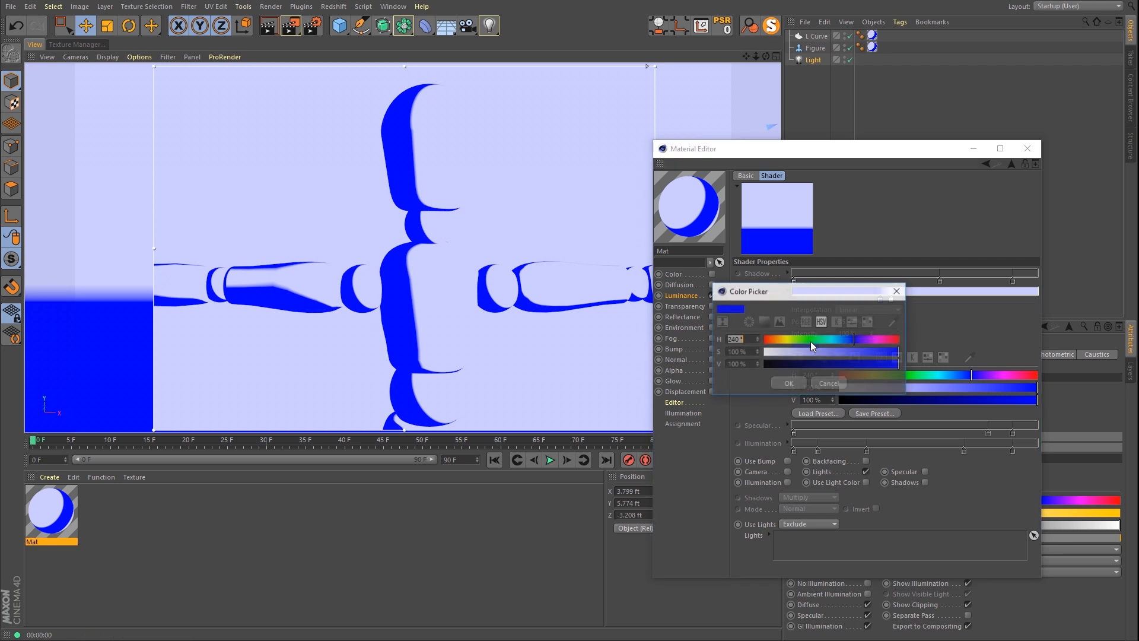
left_click(765, 364)
left_click(788, 383)
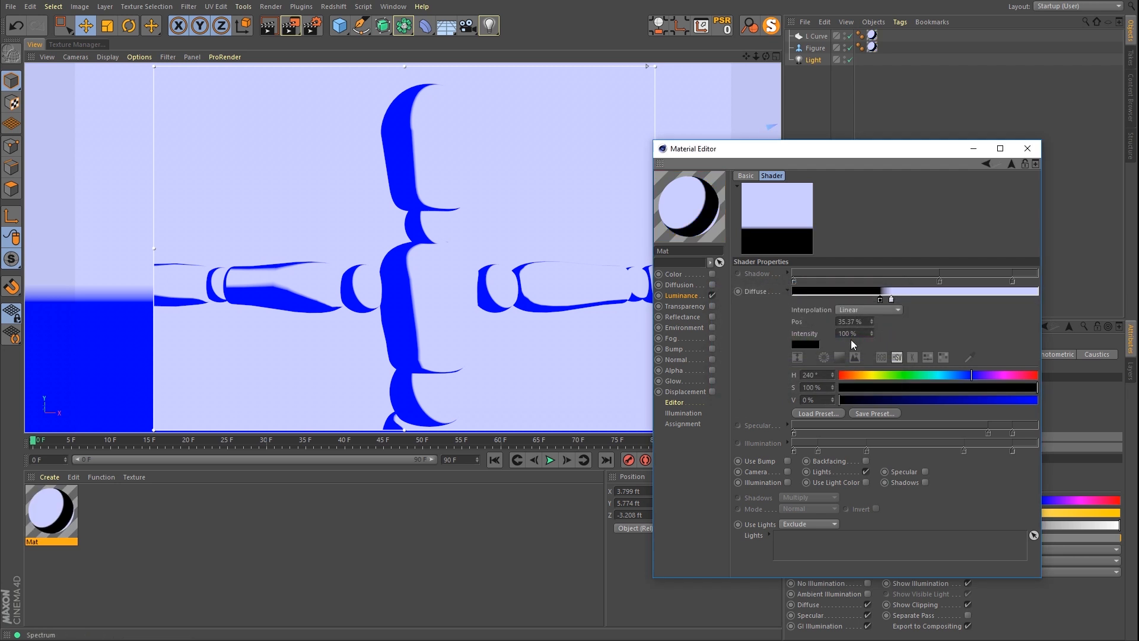
left_click(890, 299)
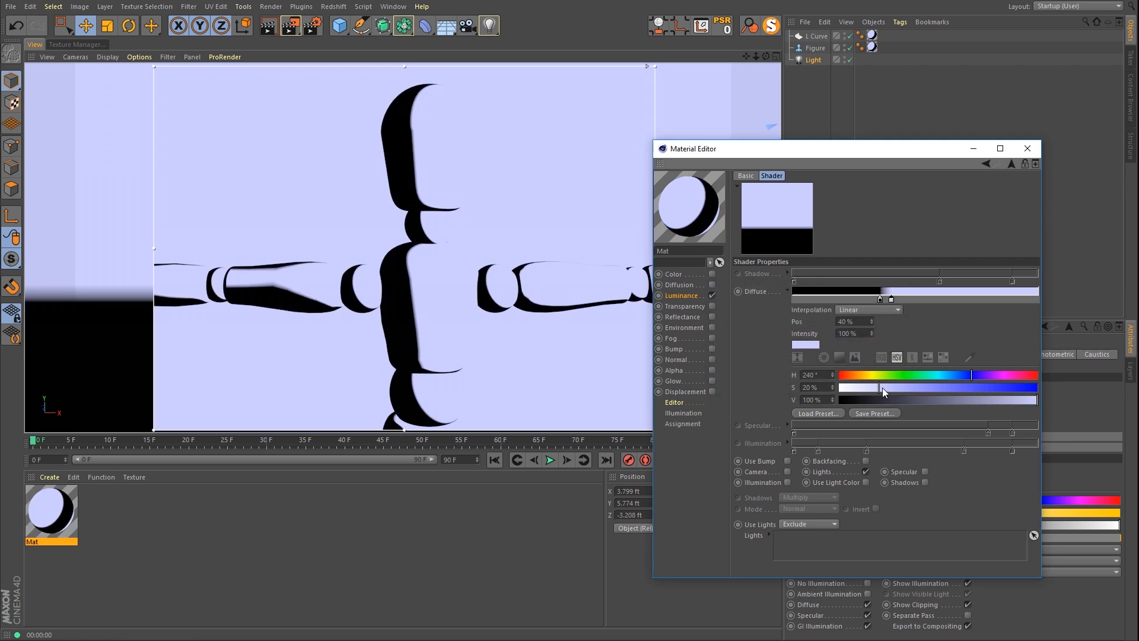
left_click_drag(882, 387, 839, 387)
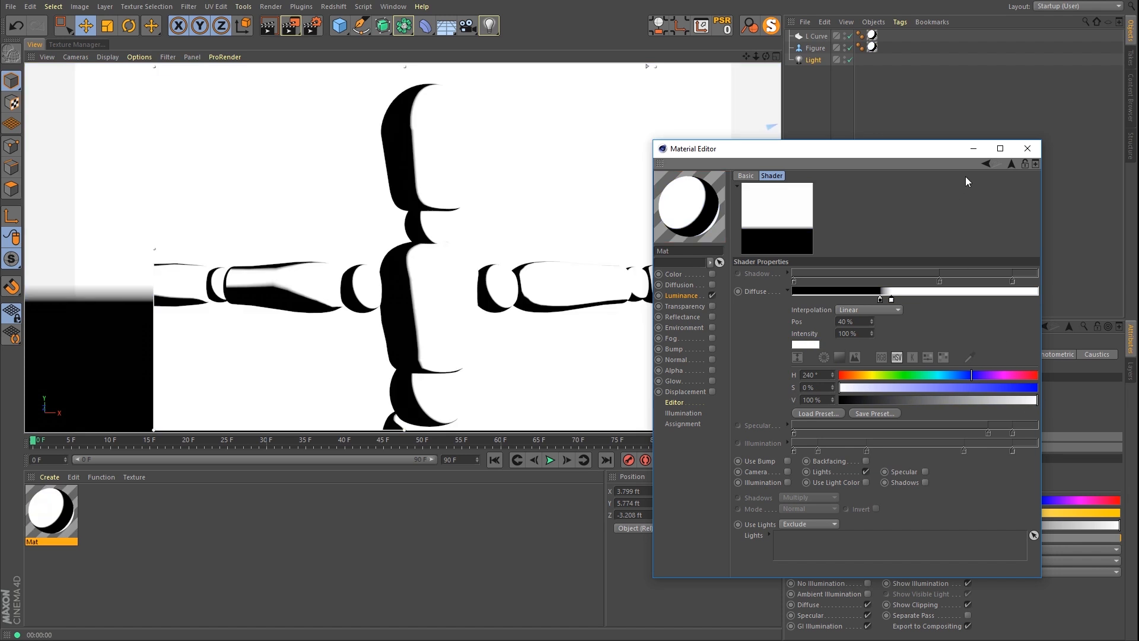
Step: Recolour the dark knot of the Cel shader's Diffuse gradient red, with 100 % saturation and 90 % value
left_click(1010, 165)
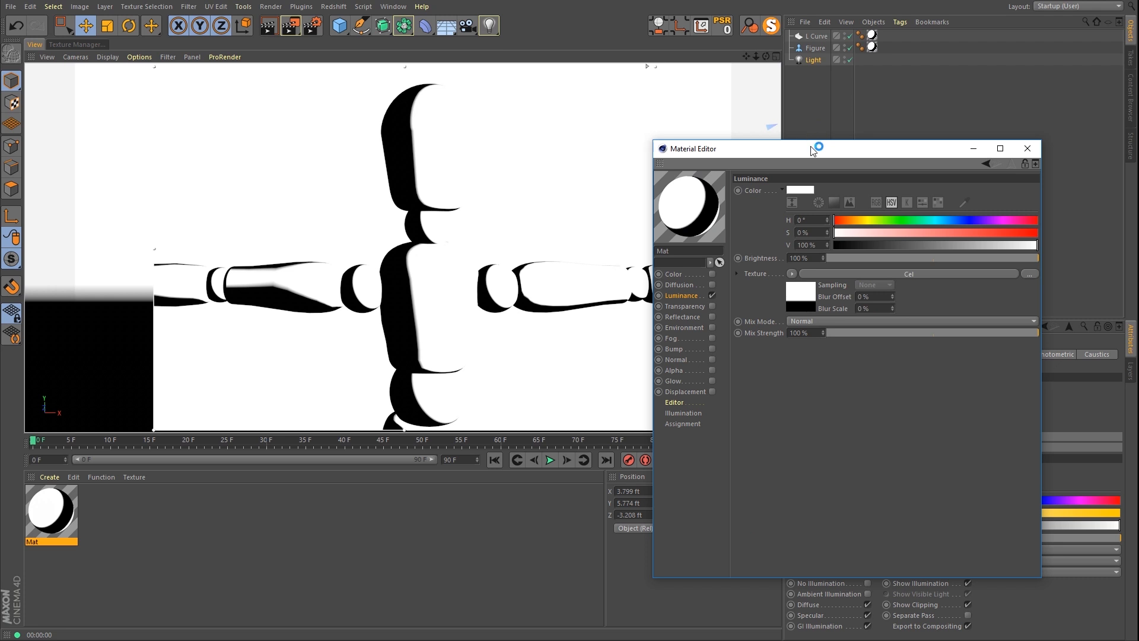
left_click_drag(813, 148, 791, 119)
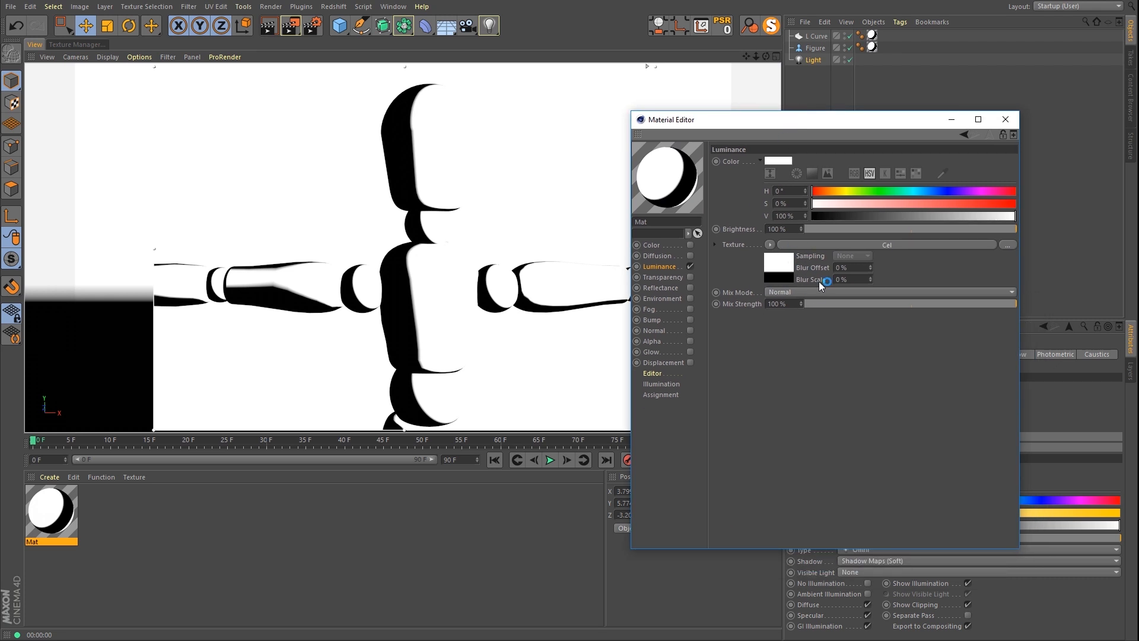
left_click(778, 265)
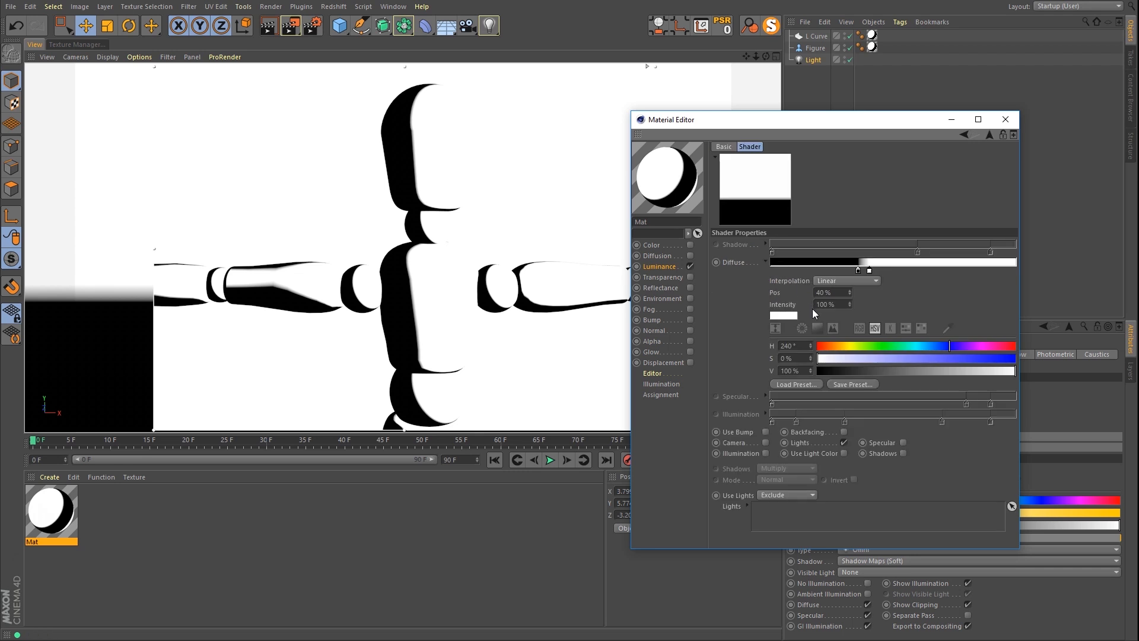
double_click(858, 270)
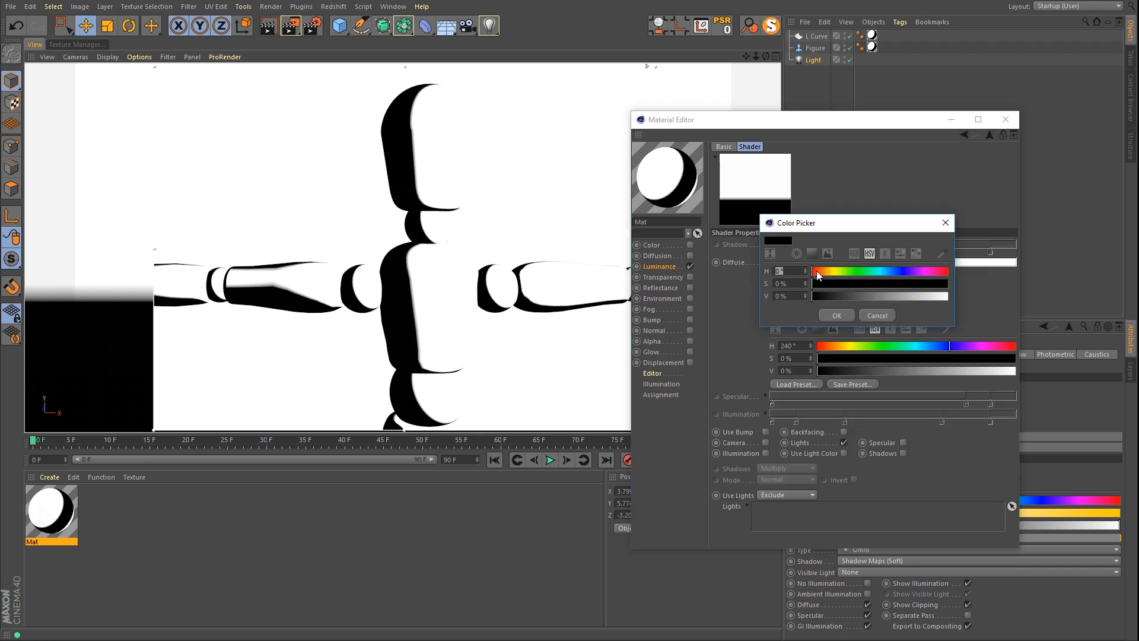
left_click(816, 270)
left_click(837, 284)
left_click(933, 295)
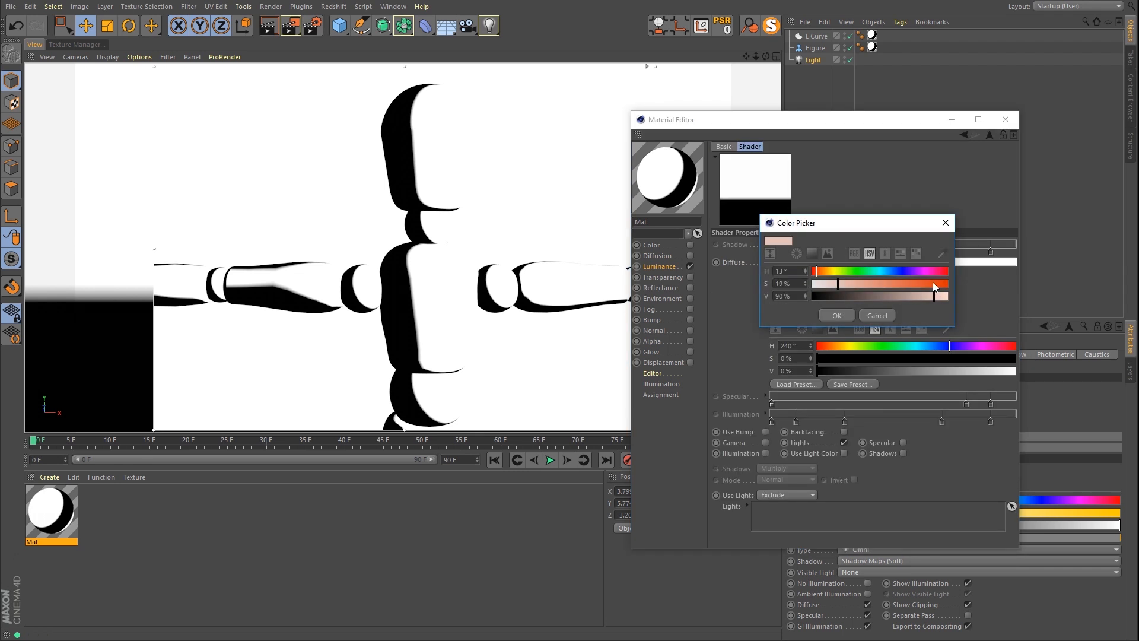
left_click_drag(936, 271, 967, 286)
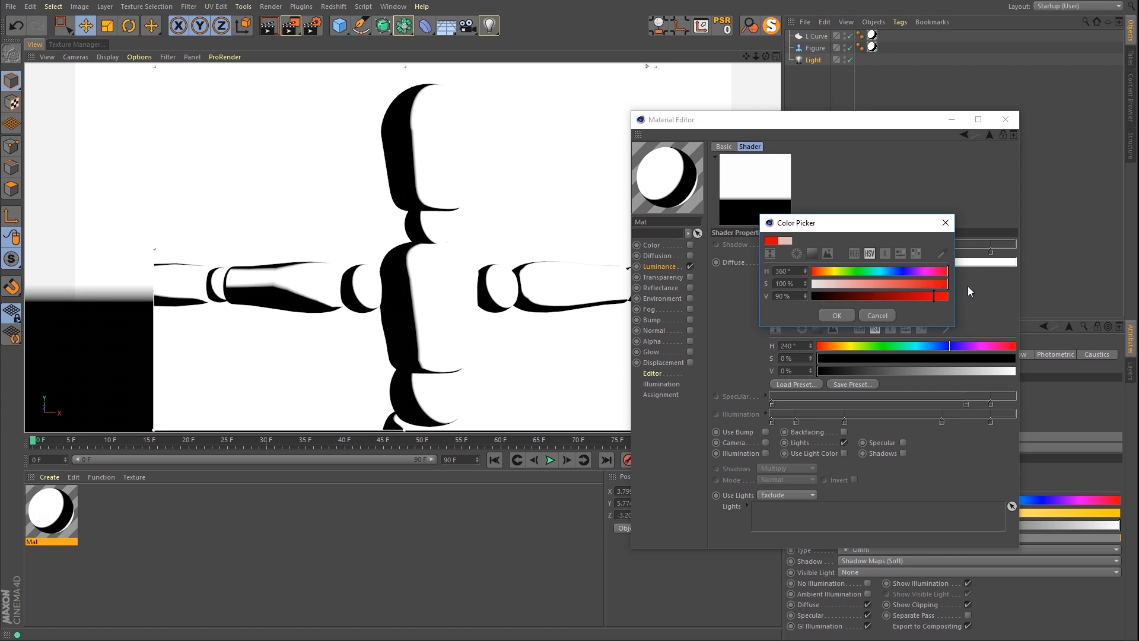
left_click(839, 313)
Step: Tint the light Diffuse knot pink with hue 0° and 35 % saturation
double_click(870, 272)
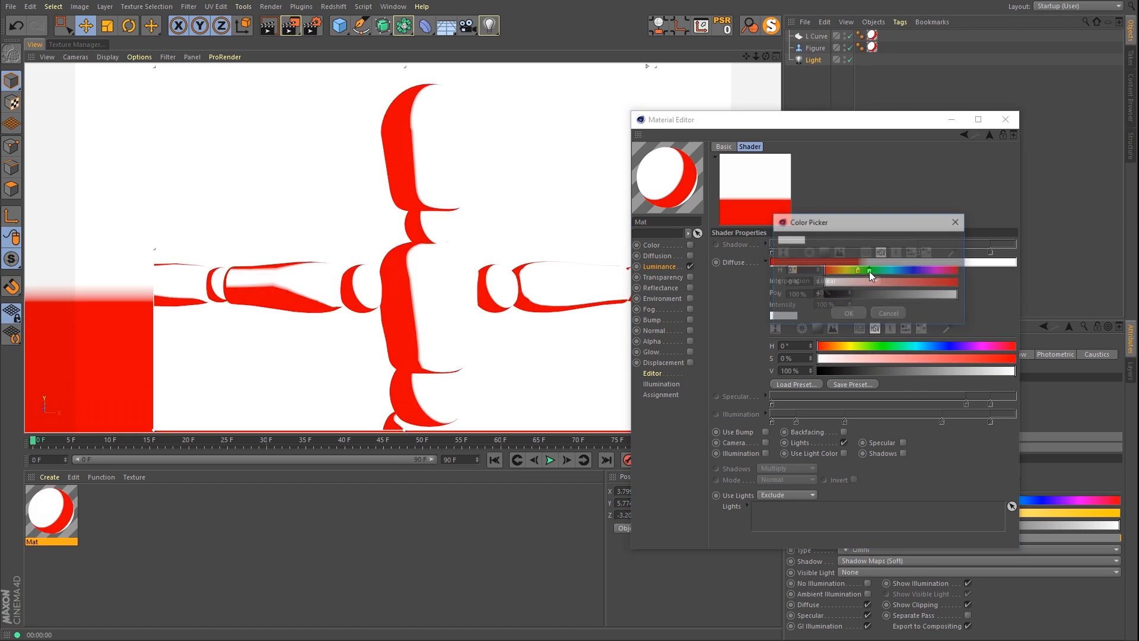
left_click(871, 283)
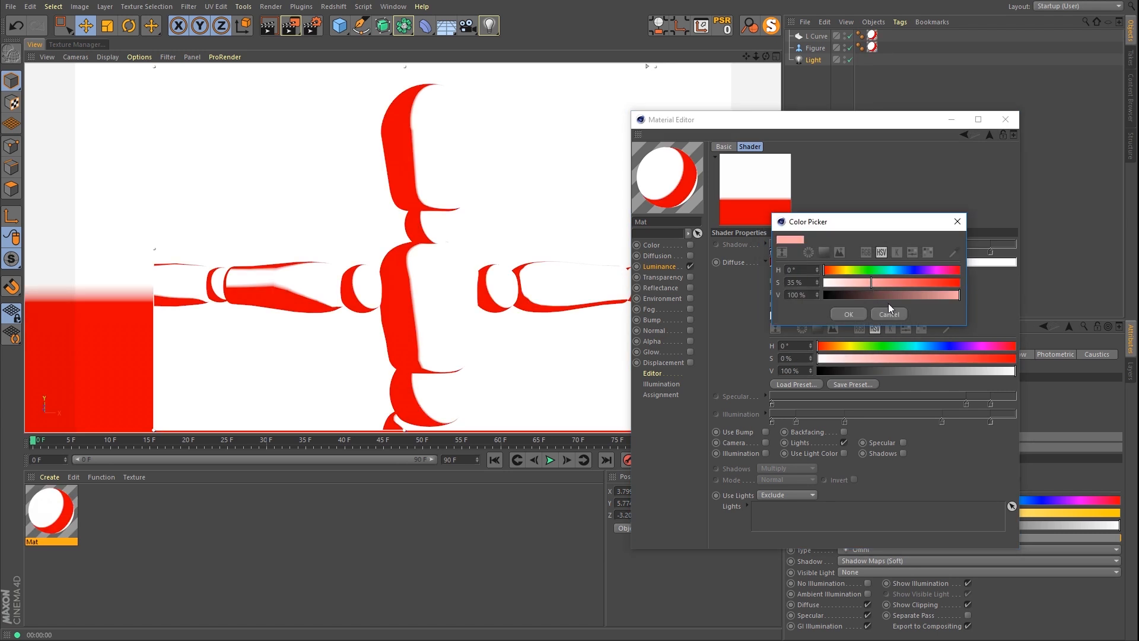
left_click(852, 315)
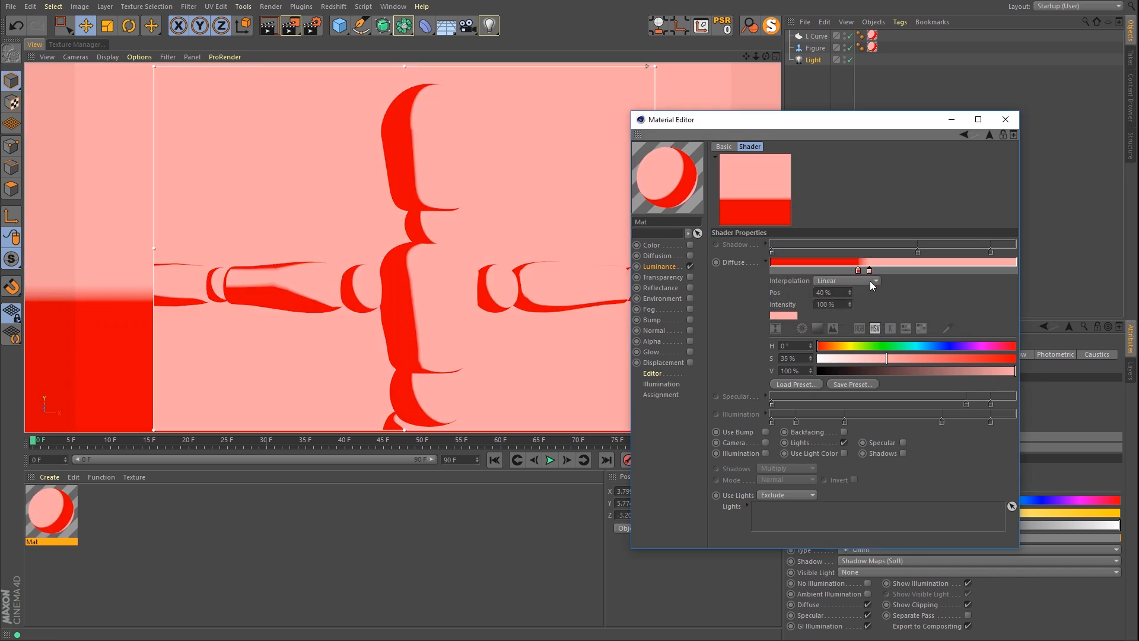
Step: Return the Diffuse gradient's dark knot to black and its light knot to white
double_click(858, 270)
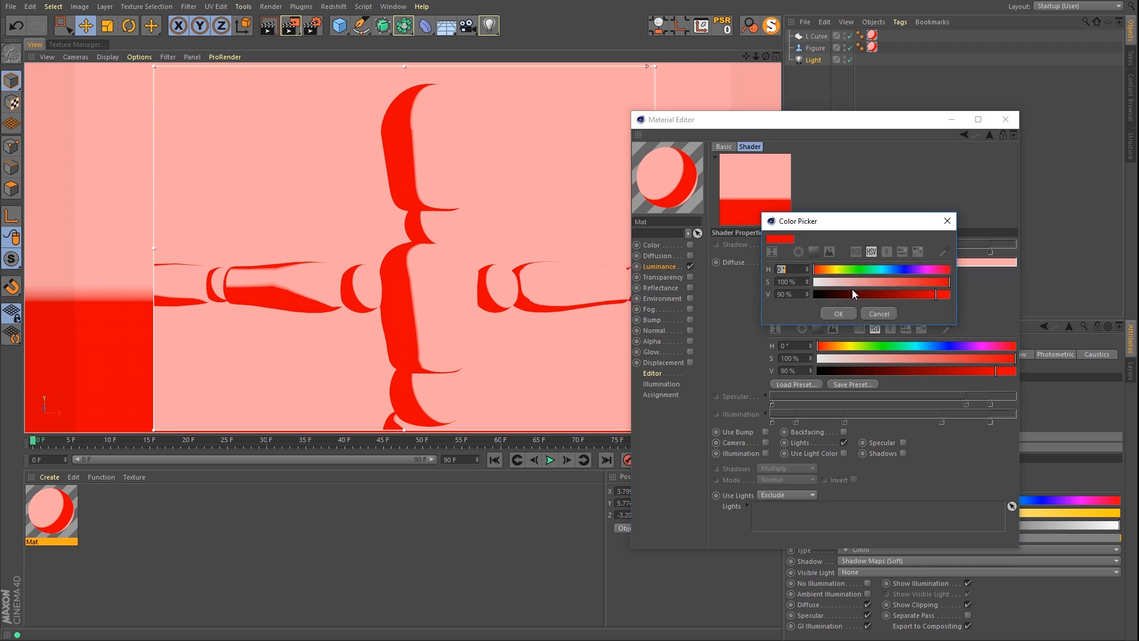
left_click_drag(852, 292, 814, 293)
left_click(838, 312)
double_click(870, 271)
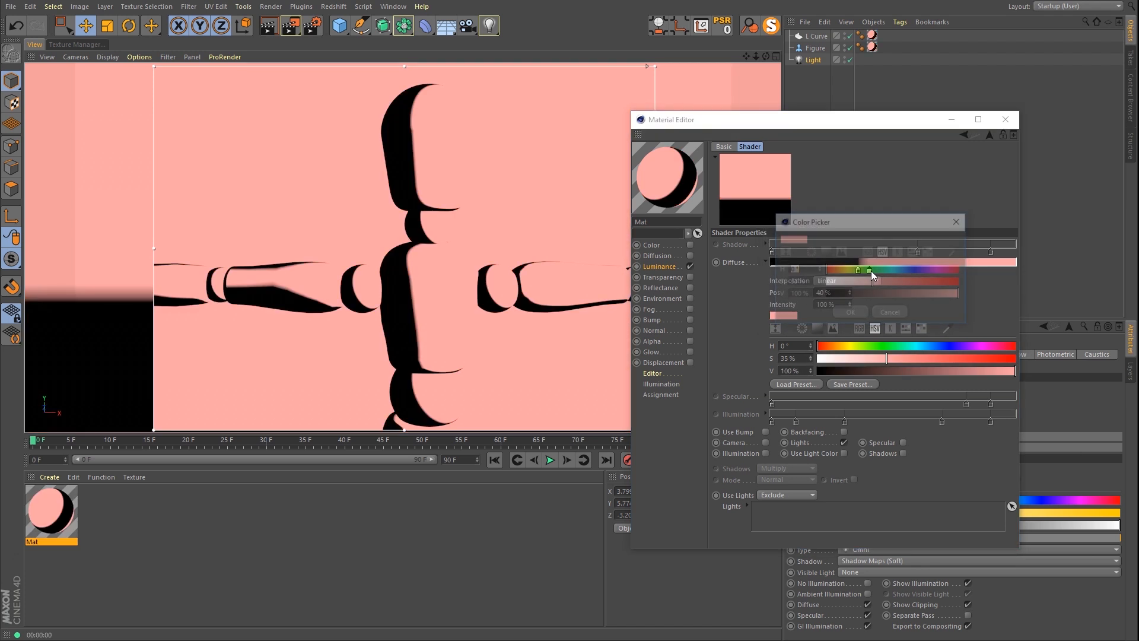
left_click_drag(882, 287, 835, 307)
left_click(859, 314)
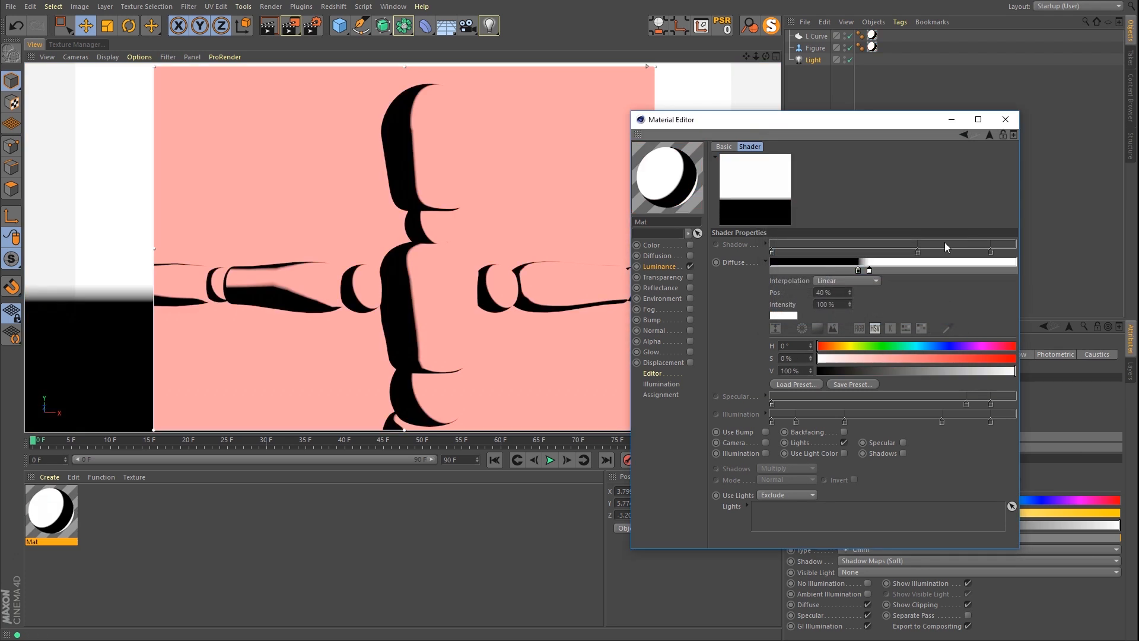
Step: Wrap the Luminance channel's Cel shader in a Layer shader and open its layer list
left_click(989, 135)
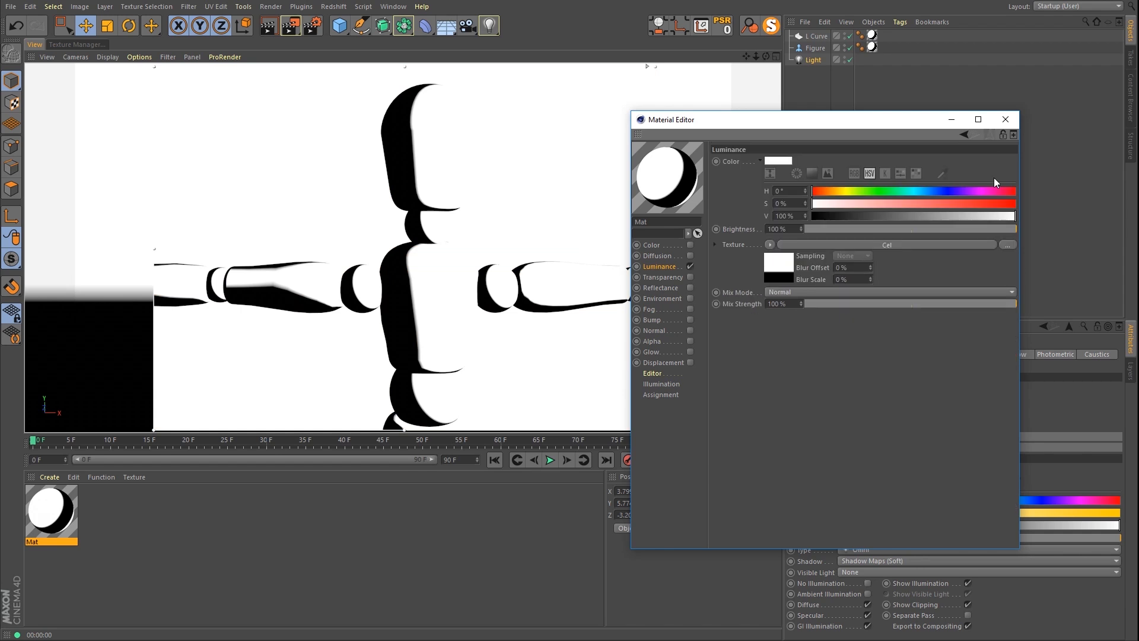
left_click(770, 245)
left_click(782, 446)
left_click(774, 275)
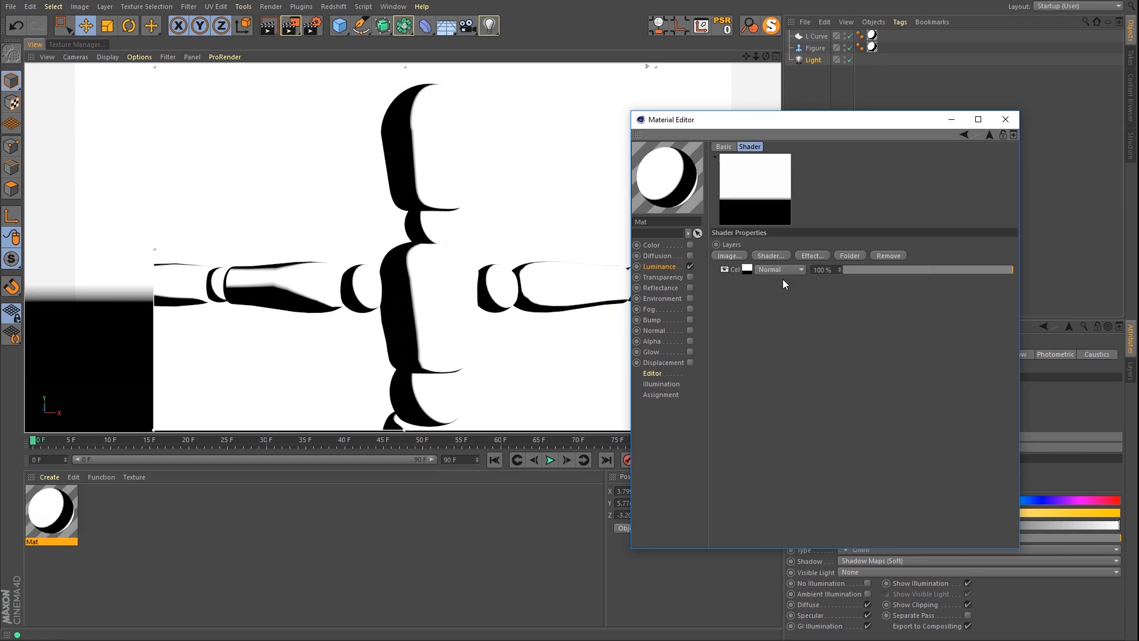
Step: Add a Color shader layer beneath the Cel layer and make it pure red with 100 % saturation
left_click(771, 255)
left_click(814, 285)
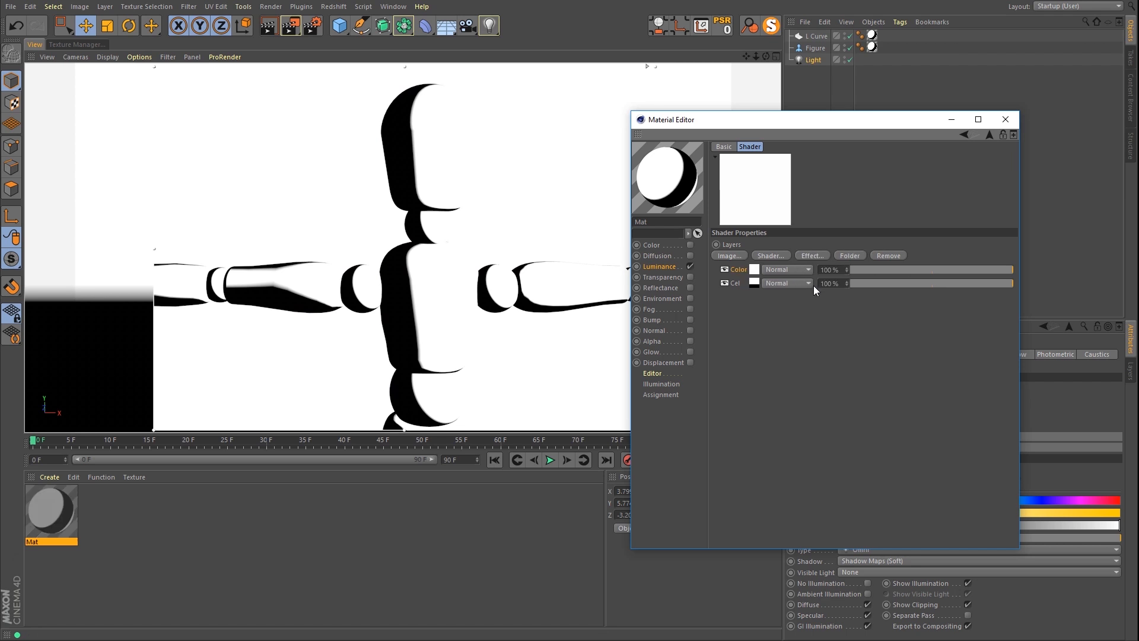
left_click_drag(735, 273, 732, 310)
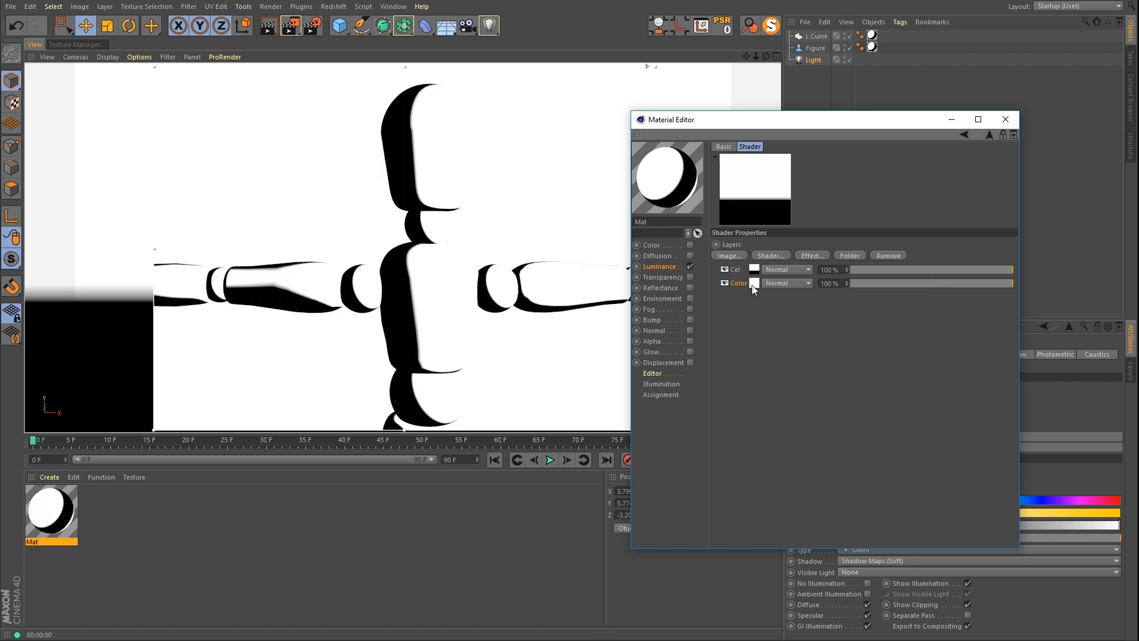
left_click(752, 284)
left_click_drag(945, 287, 1026, 297)
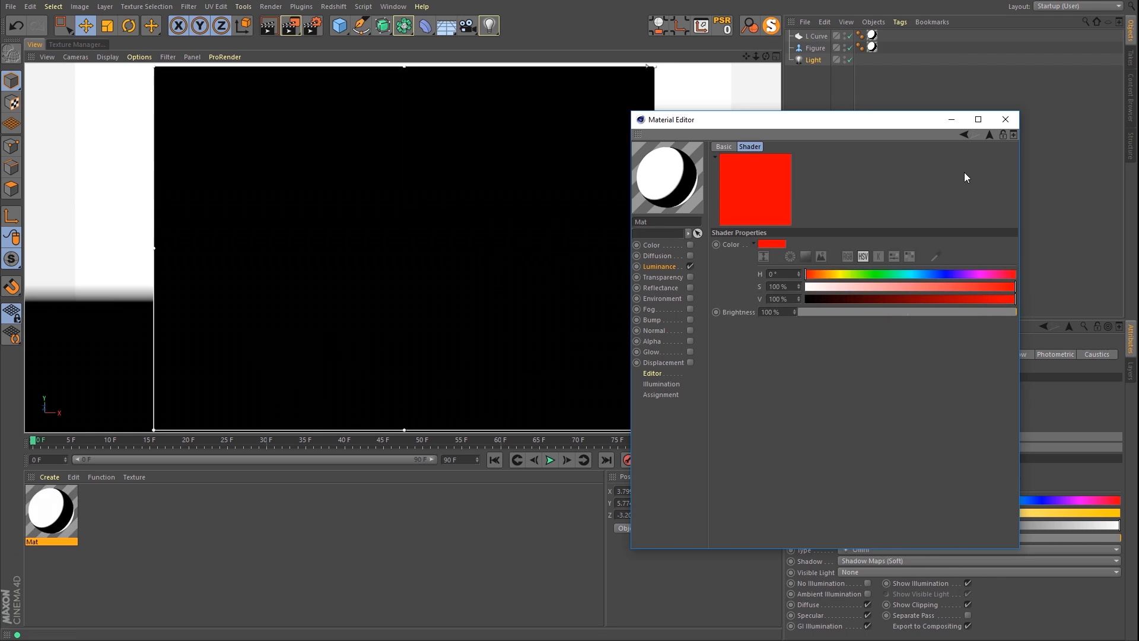
left_click(988, 135)
Step: Blend the Cel layer over the red Color layer with Multiply at 80 % strength
left_click(775, 270)
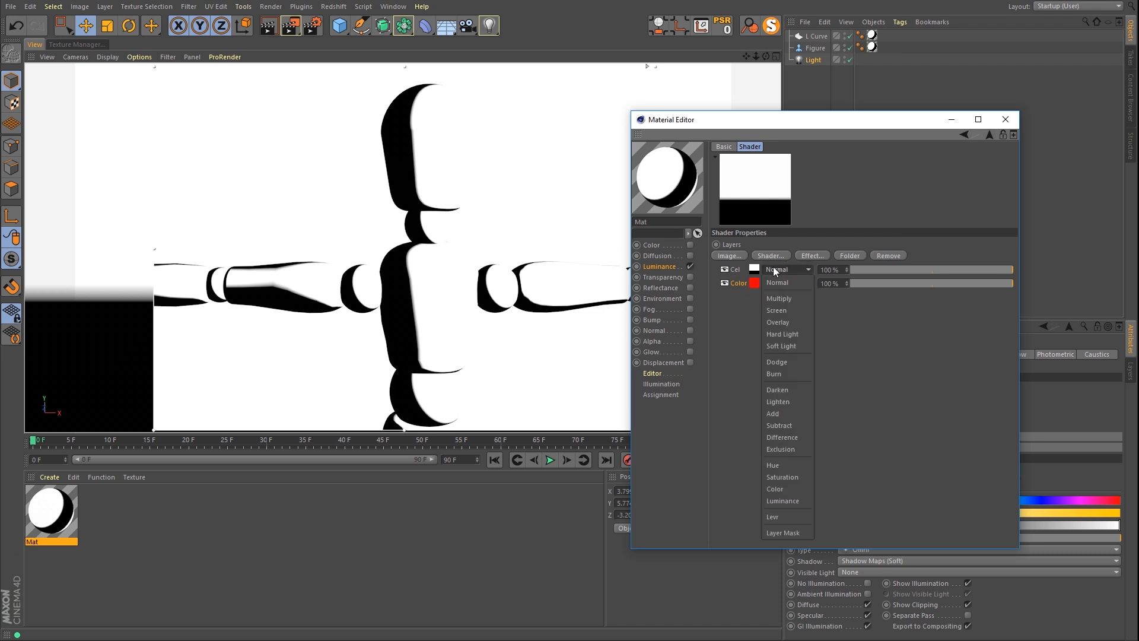
left_click(785, 298)
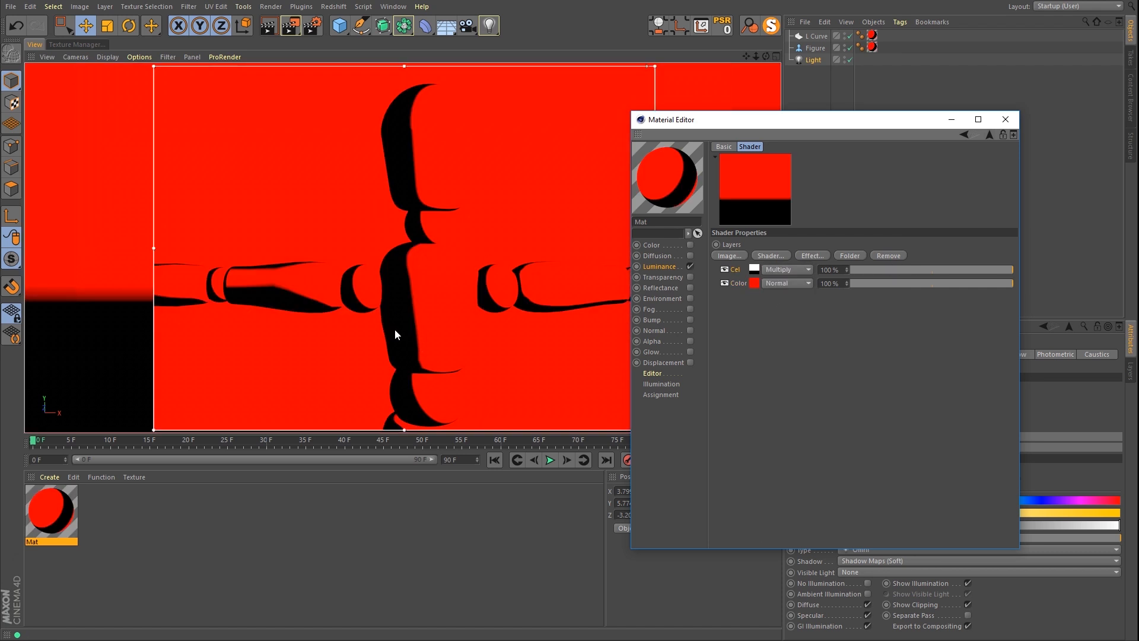
double_click(827, 269)
type("80")
key("Return")
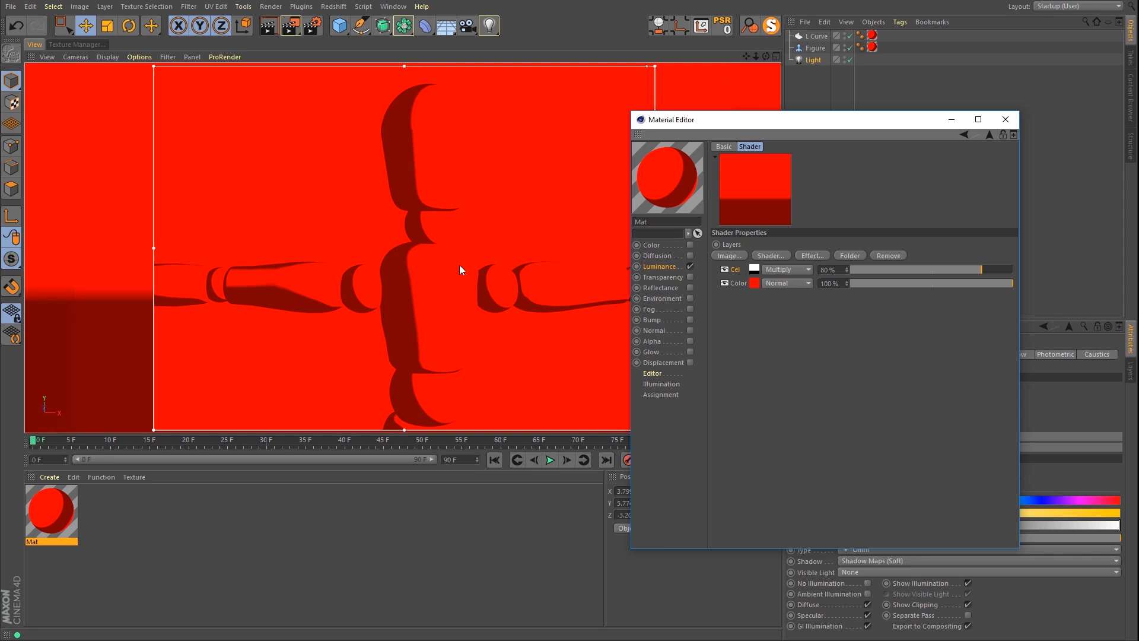
Step: Copy the Cel shader and paste it as a second Cel layer above the first
right_click(729, 270)
left_click(735, 265)
right_click(736, 271)
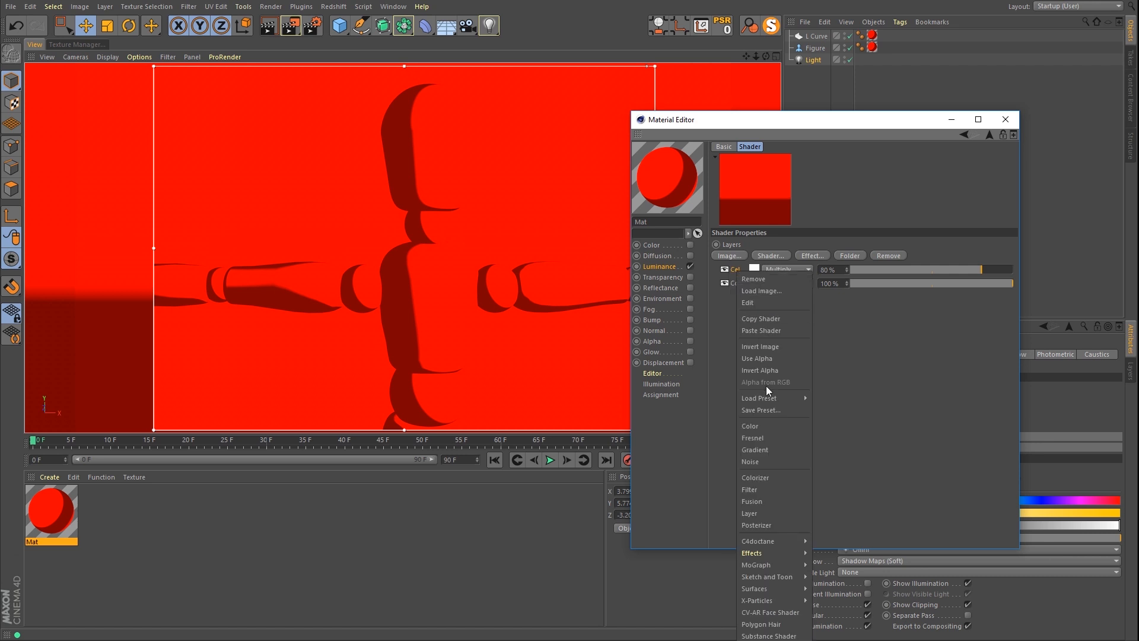
left_click(746, 322)
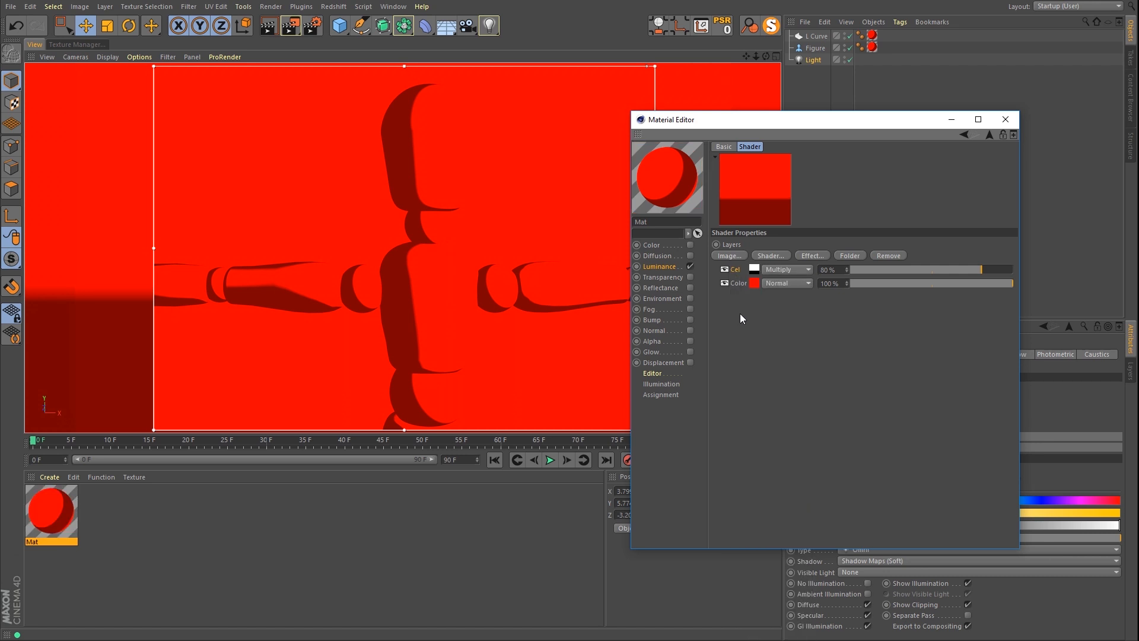
right_click(739, 269)
left_click(753, 328)
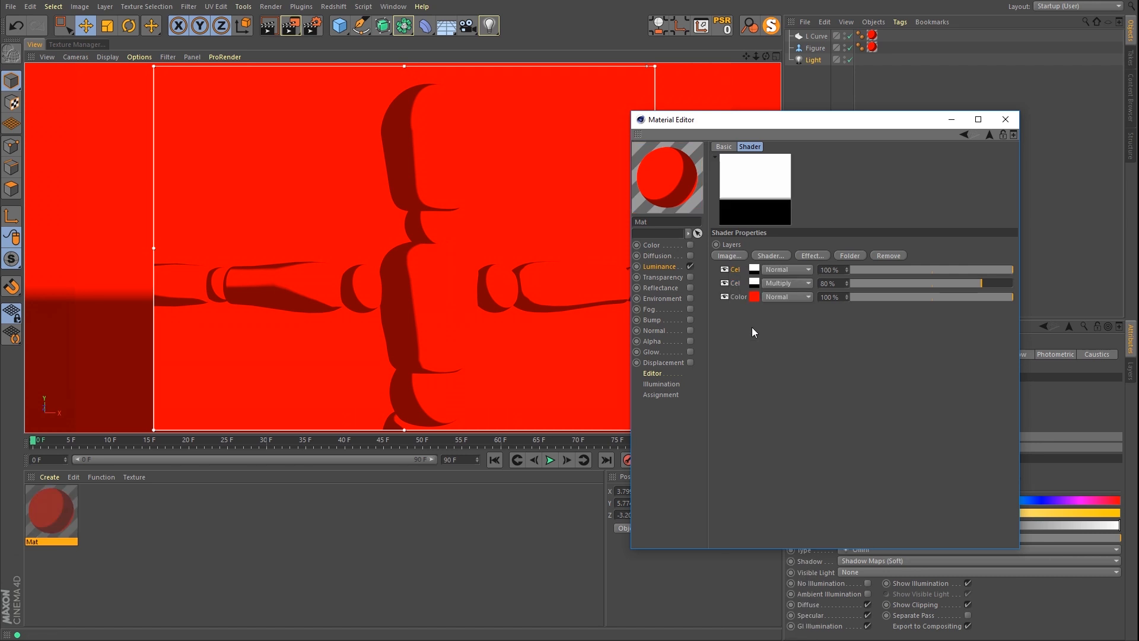
Step: Try Overlay on the upper Cel layer, and set its blend mode to Screen
left_click(787, 269)
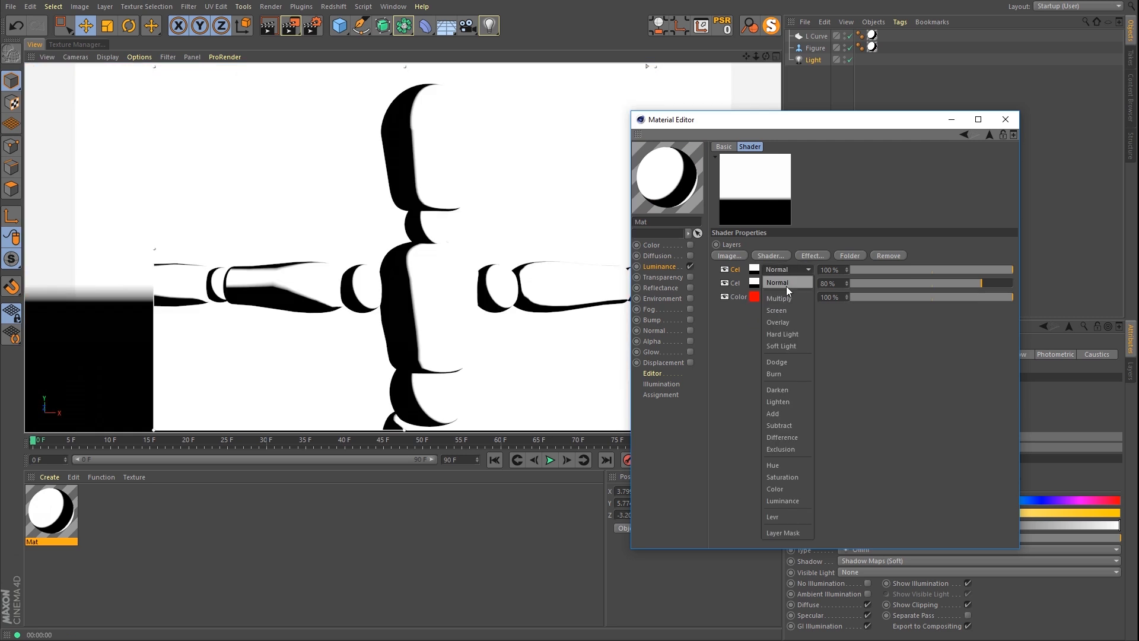
left_click(784, 321)
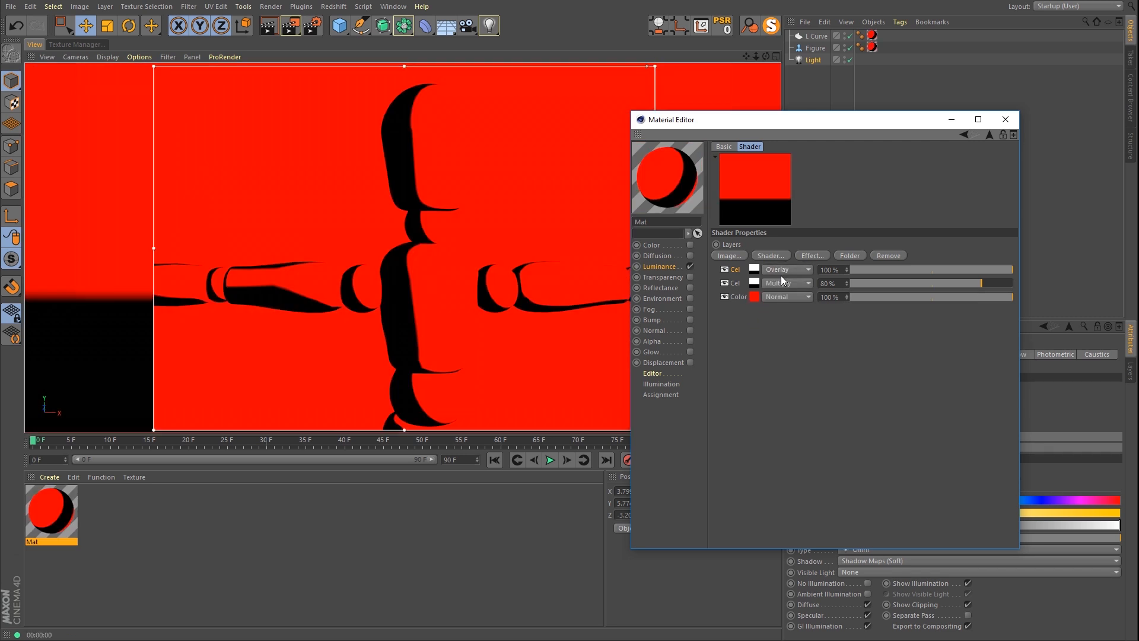
left_click(779, 271)
left_click(778, 308)
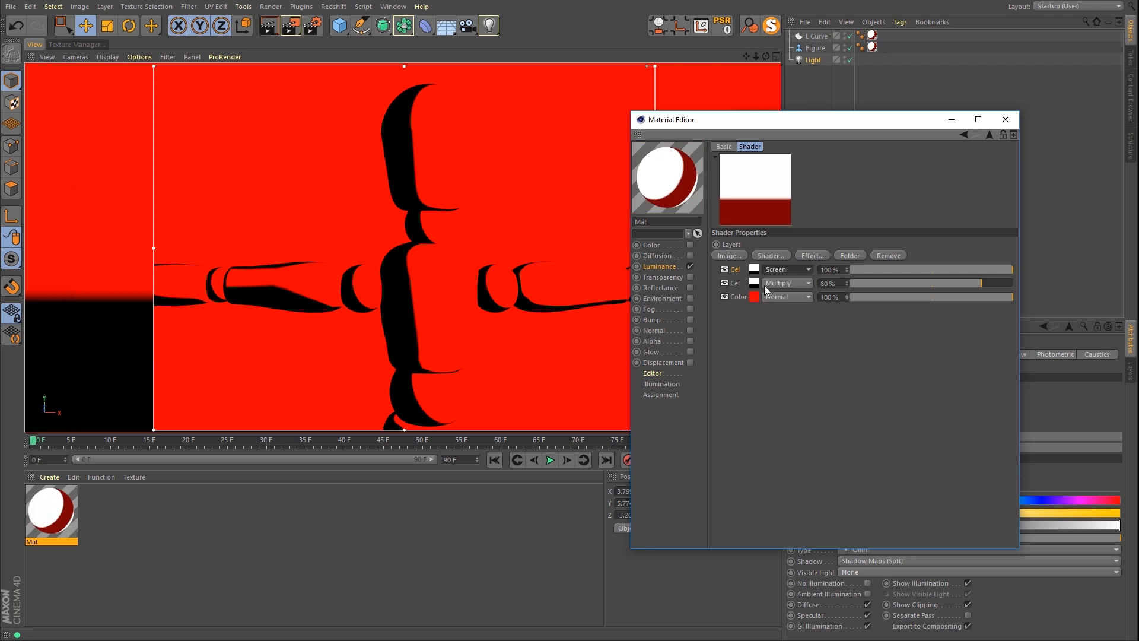
Step: In the upper Cel layer's Diffuse gradient, move the white knot to about 93 % and the black knot to about 91 %
left_click(755, 268)
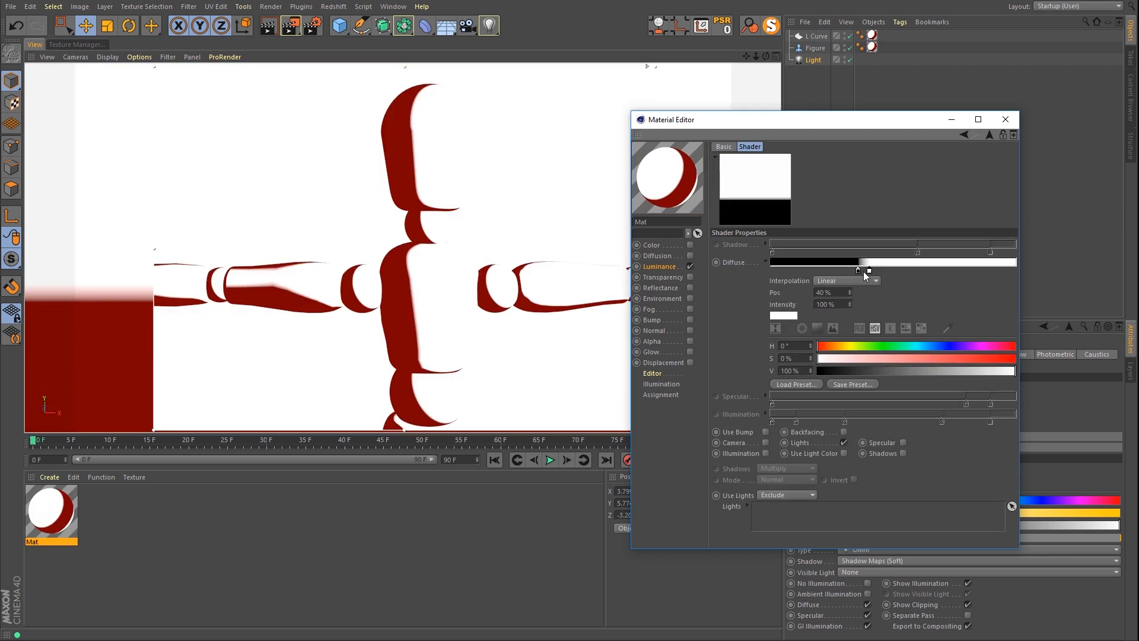
left_click_drag(869, 271, 997, 270)
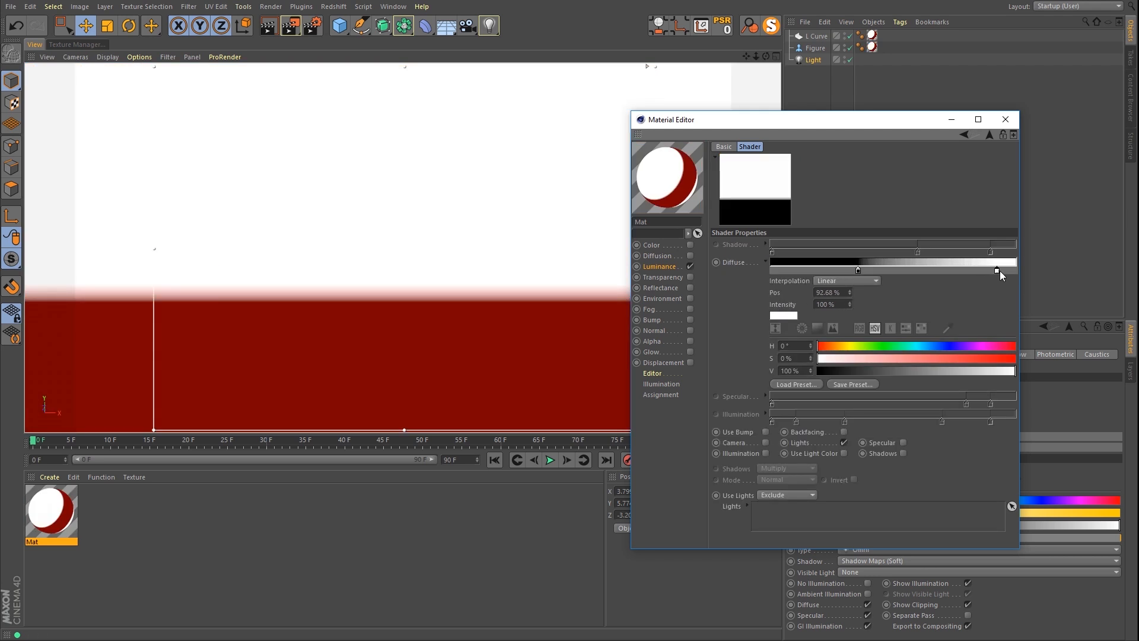
left_click_drag(857, 269, 981, 270)
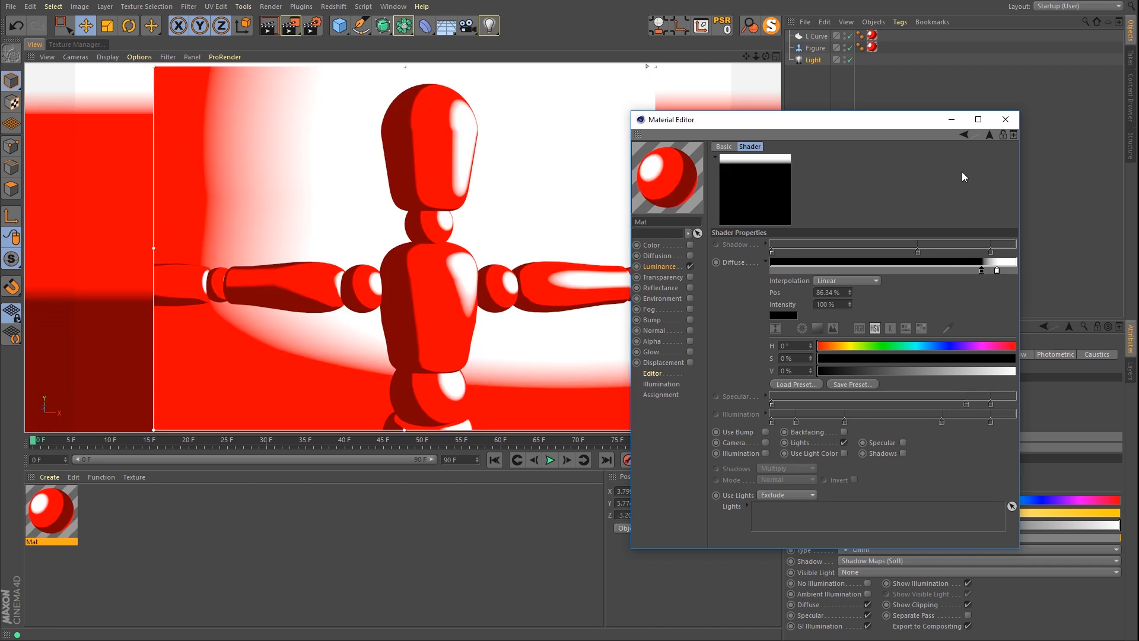
left_click_drag(982, 270, 995, 271)
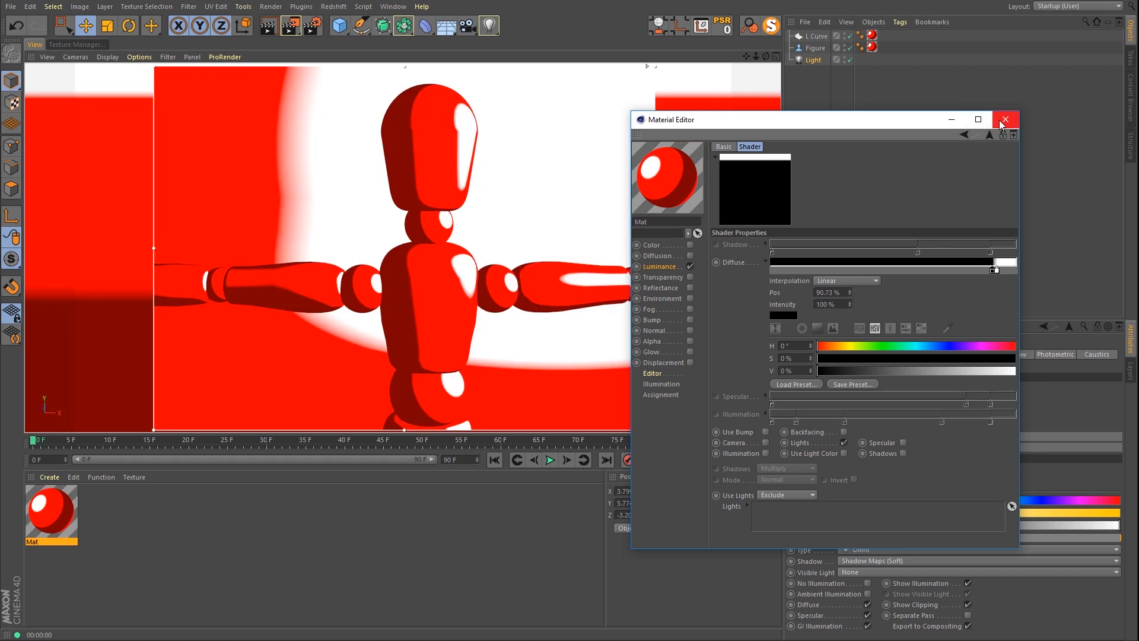
Step: Return to the layer list and reduce the Screen Cel layer's strength to 15 %
left_click(989, 135)
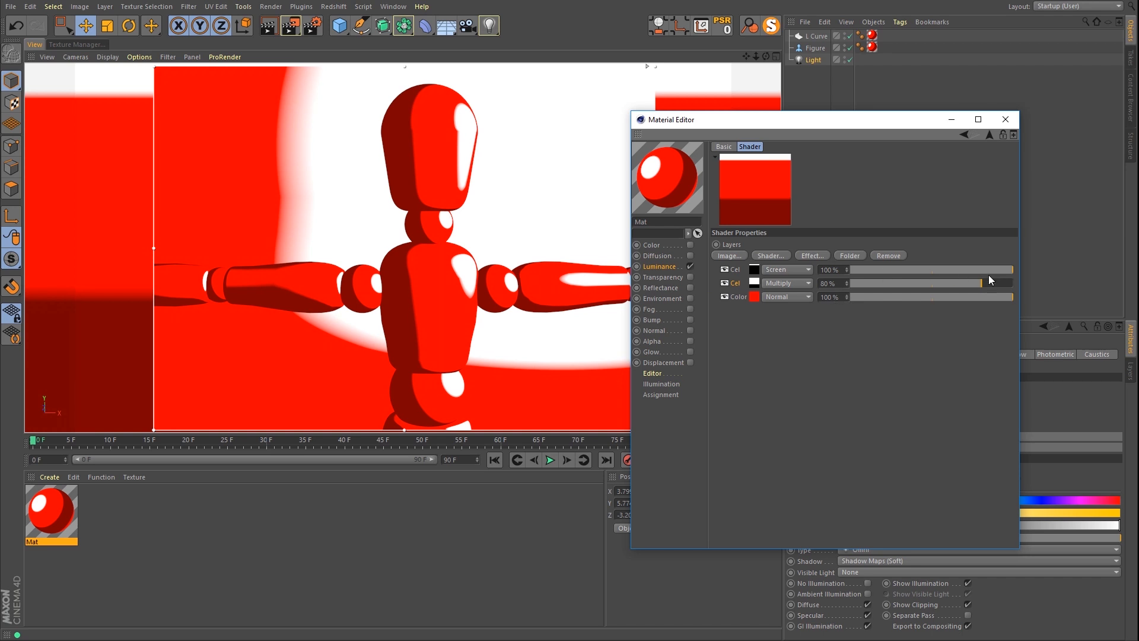
left_click_drag(989, 274, 895, 276)
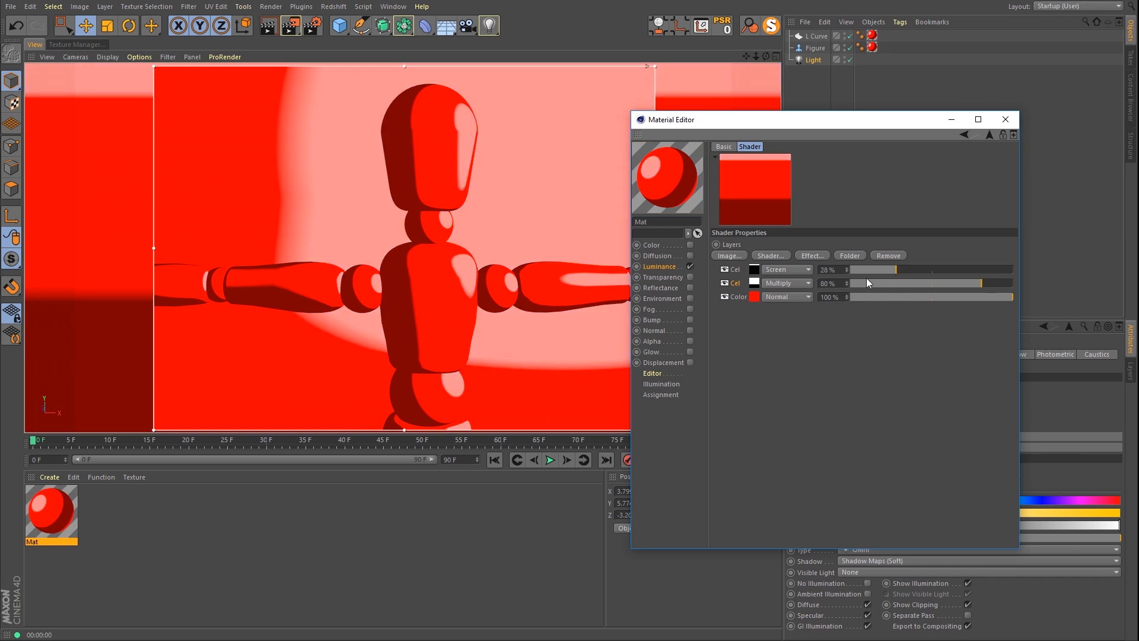
left_click(870, 269)
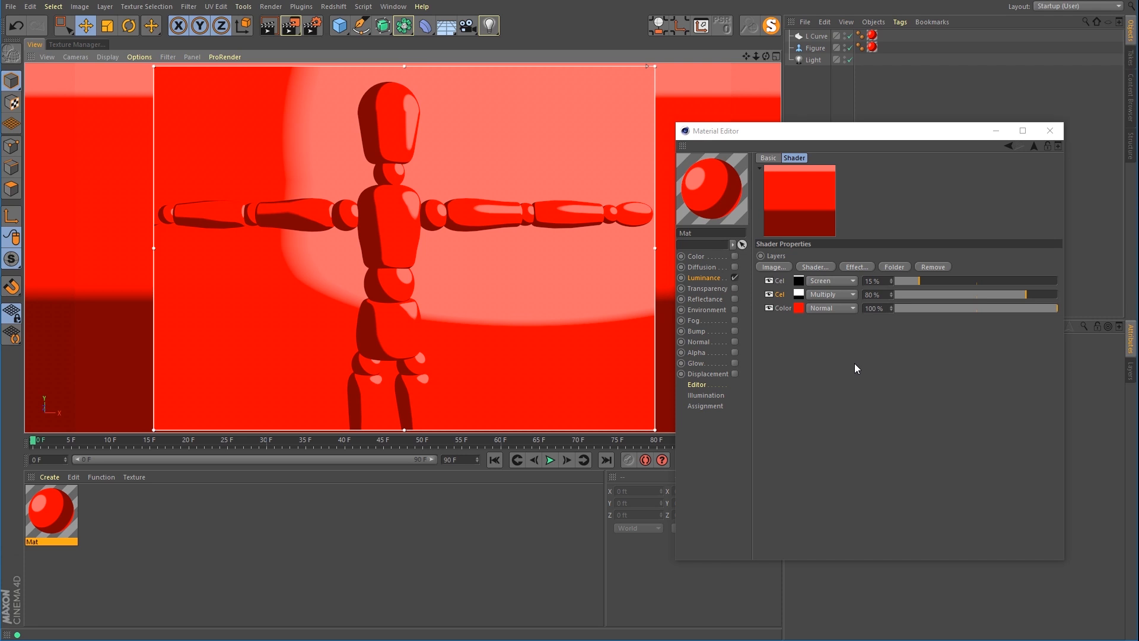
Step: Delete both Cel layers from the Layer shader, keeping only the red Color layer
left_click(784, 283)
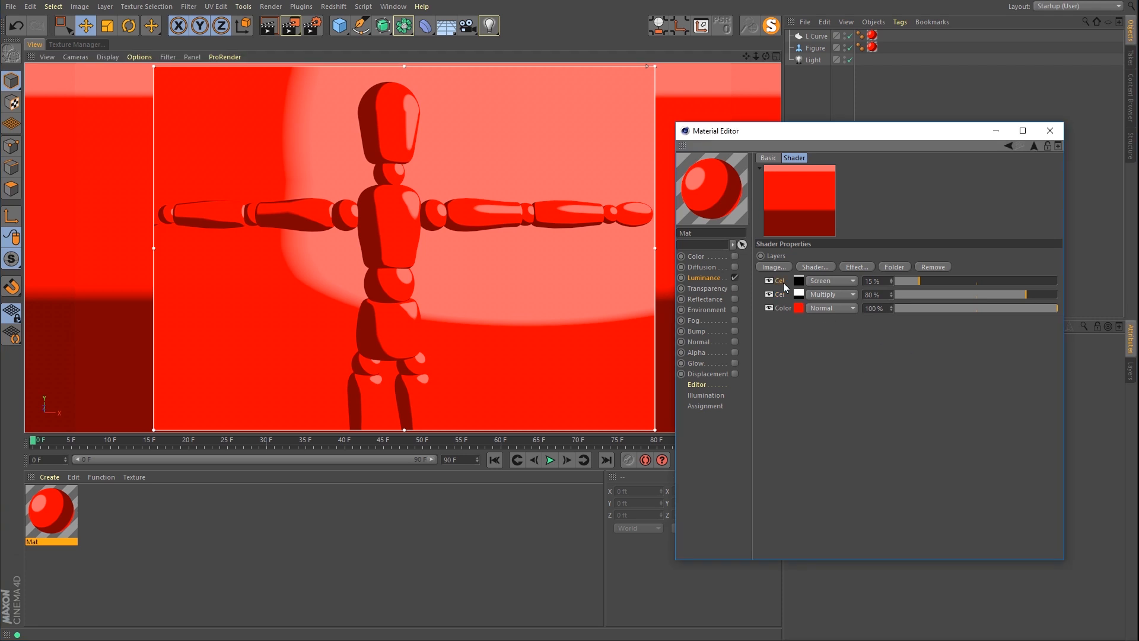
key("Delete")
key("Delete")
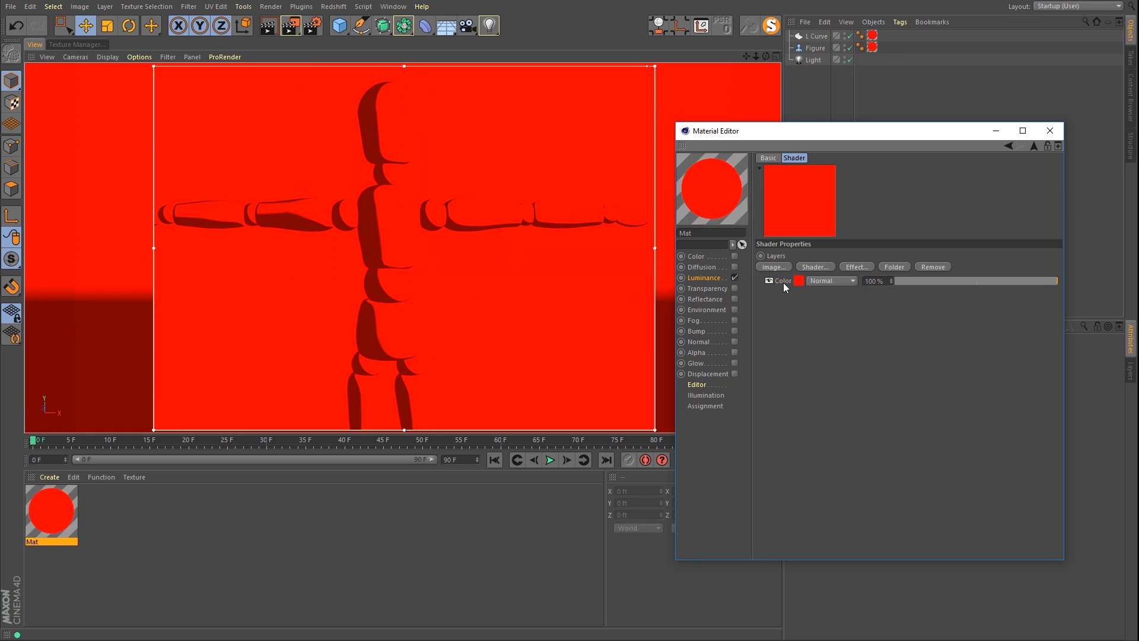
Step: Add a Sketch and Toon Spots shader above the red Color layer and set its blend mode to Multiply
left_click(820, 267)
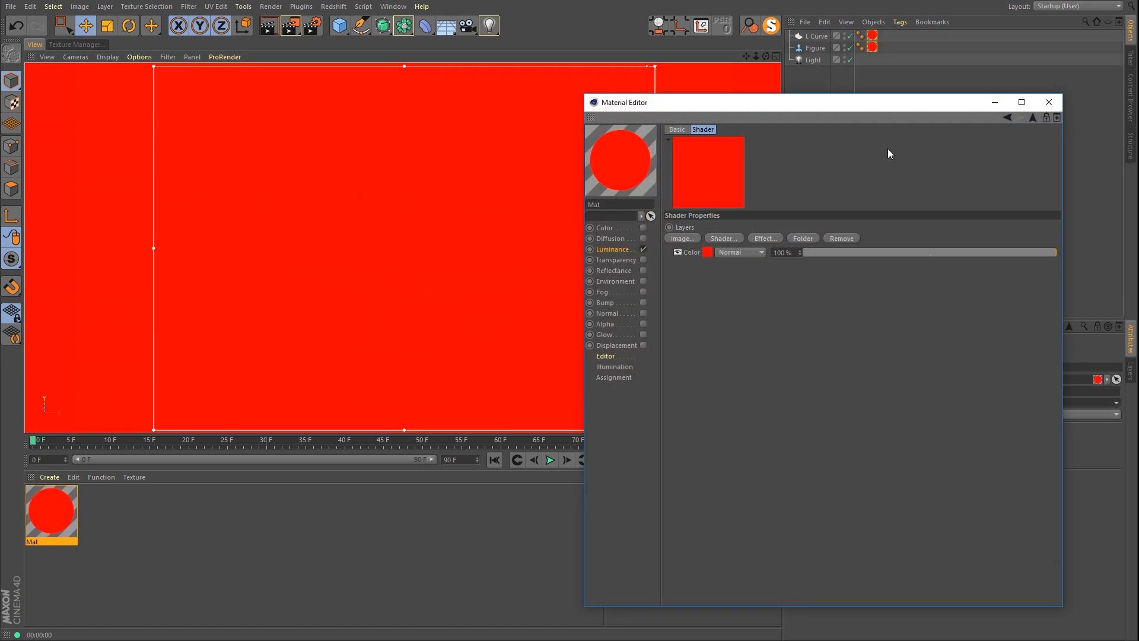
left_click(724, 239)
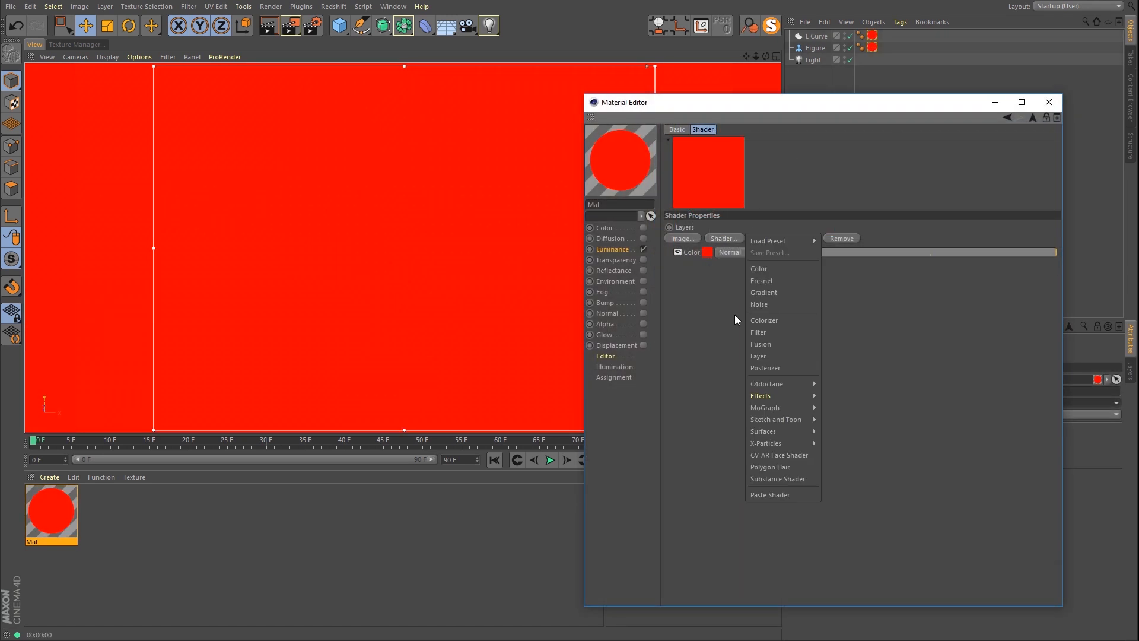
mouse_move(775, 397)
mouse_move(785, 419)
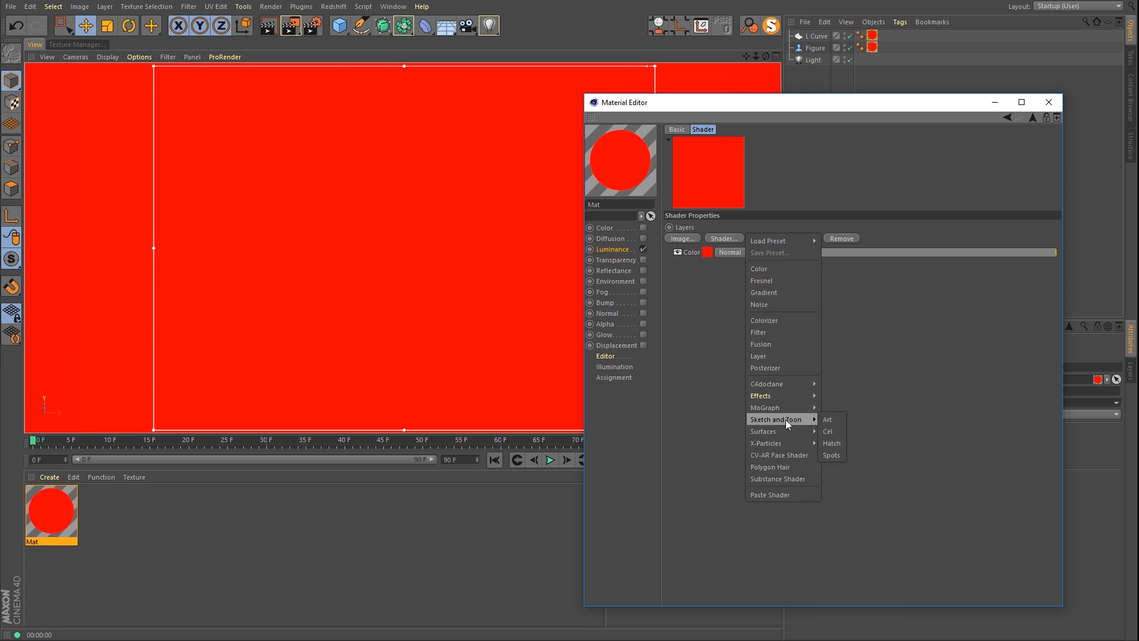
left_click(832, 455)
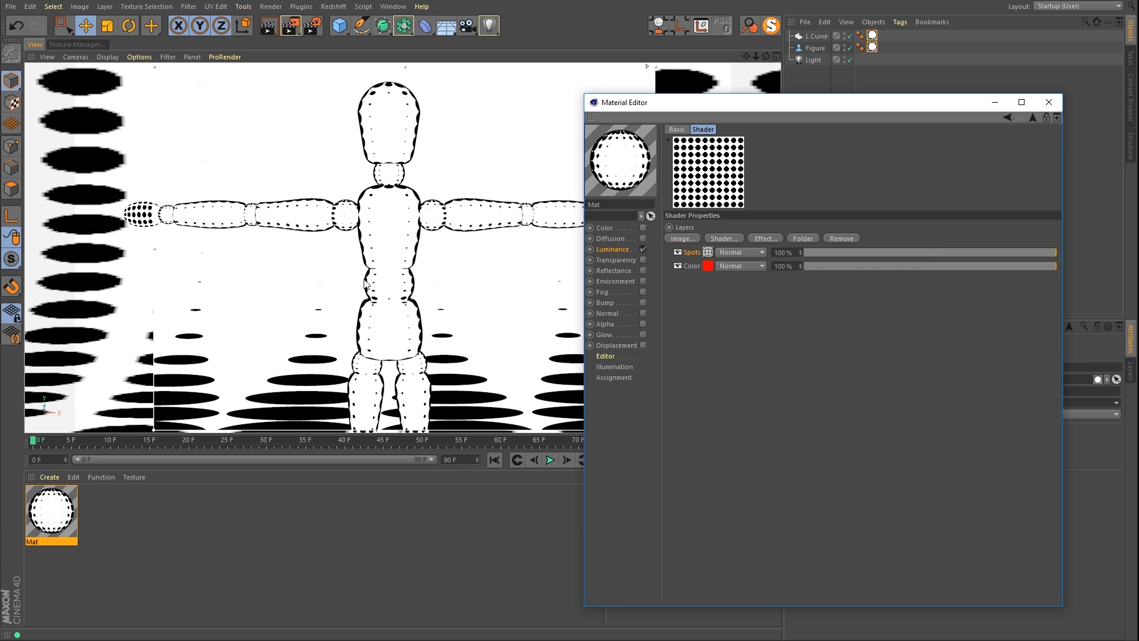
left_click(732, 252)
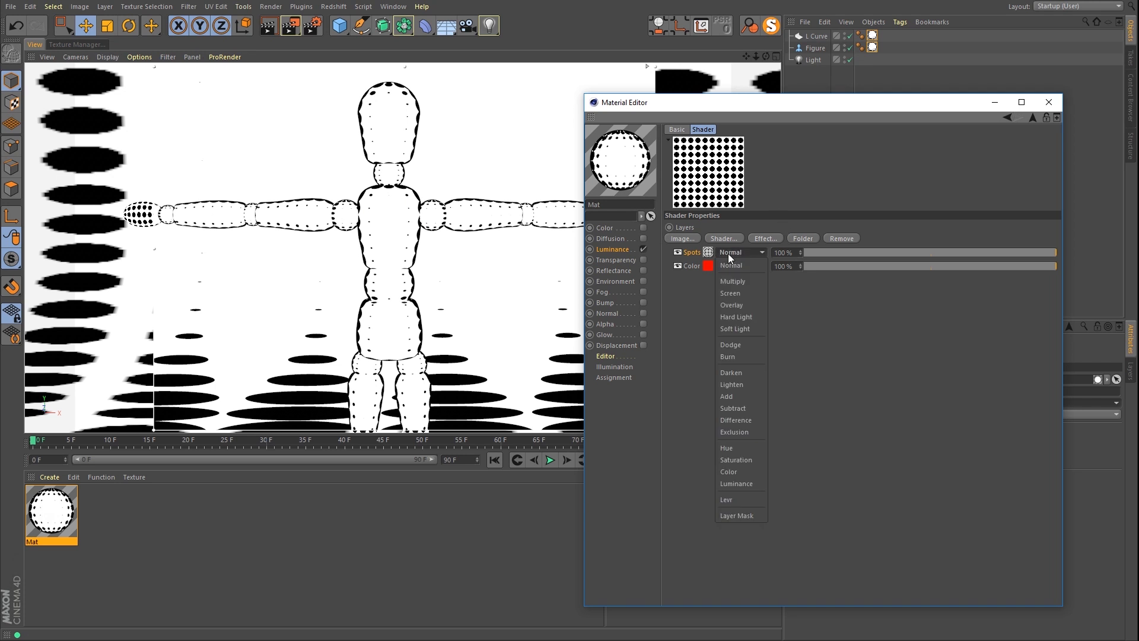
left_click(736, 277)
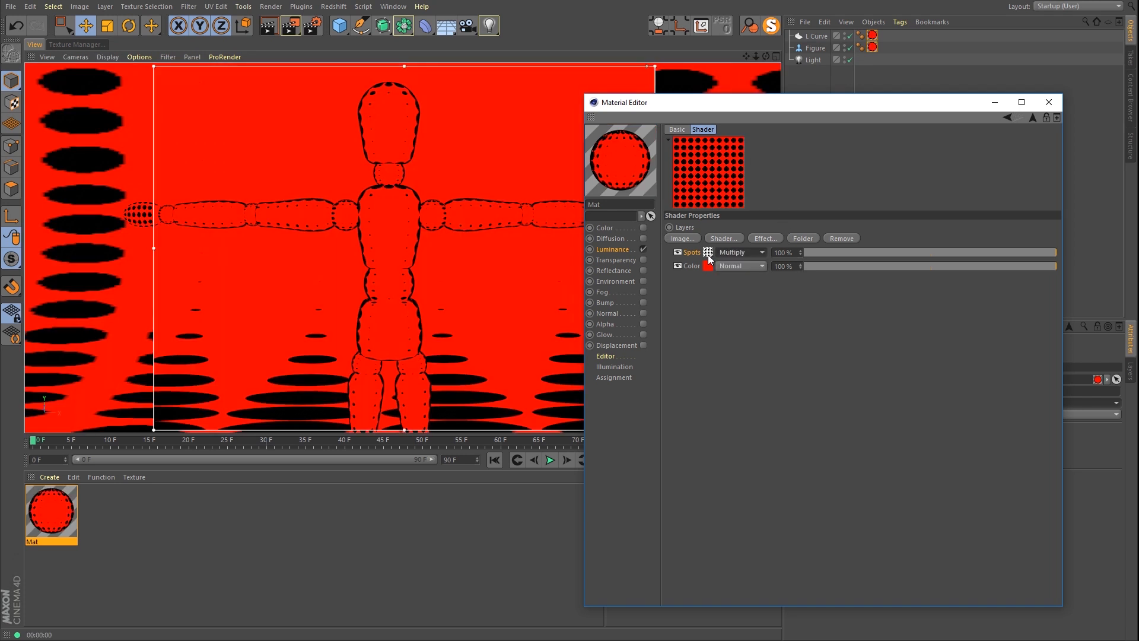
Step: In the Spots shader, disable Camera and enable Lights and Shadows
left_click(707, 252)
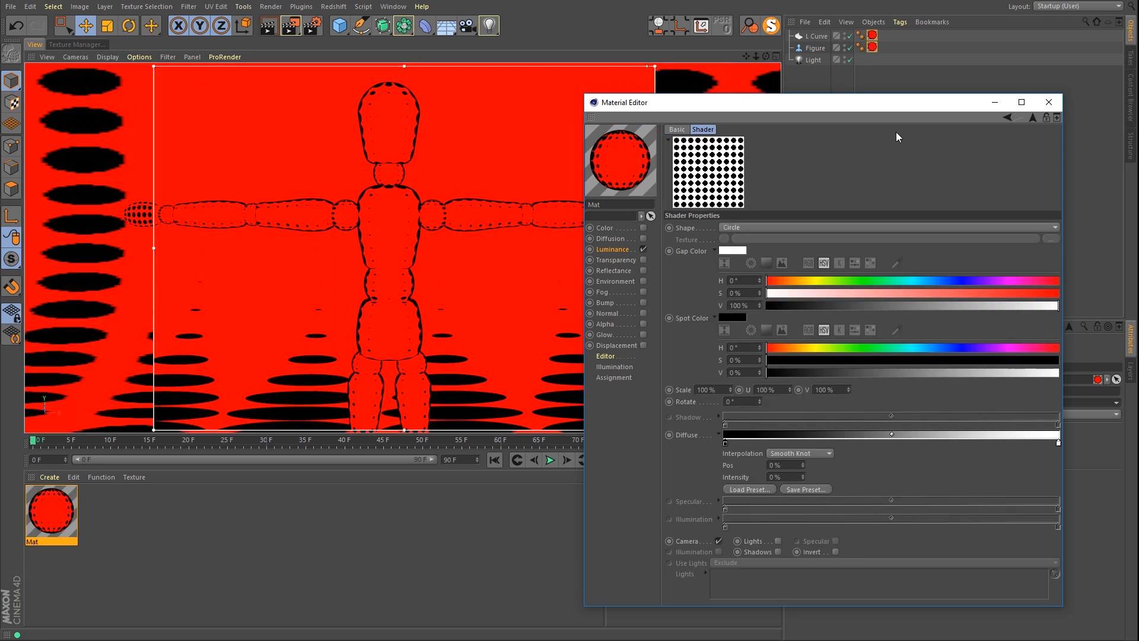
left_click_drag(860, 109, 859, 66)
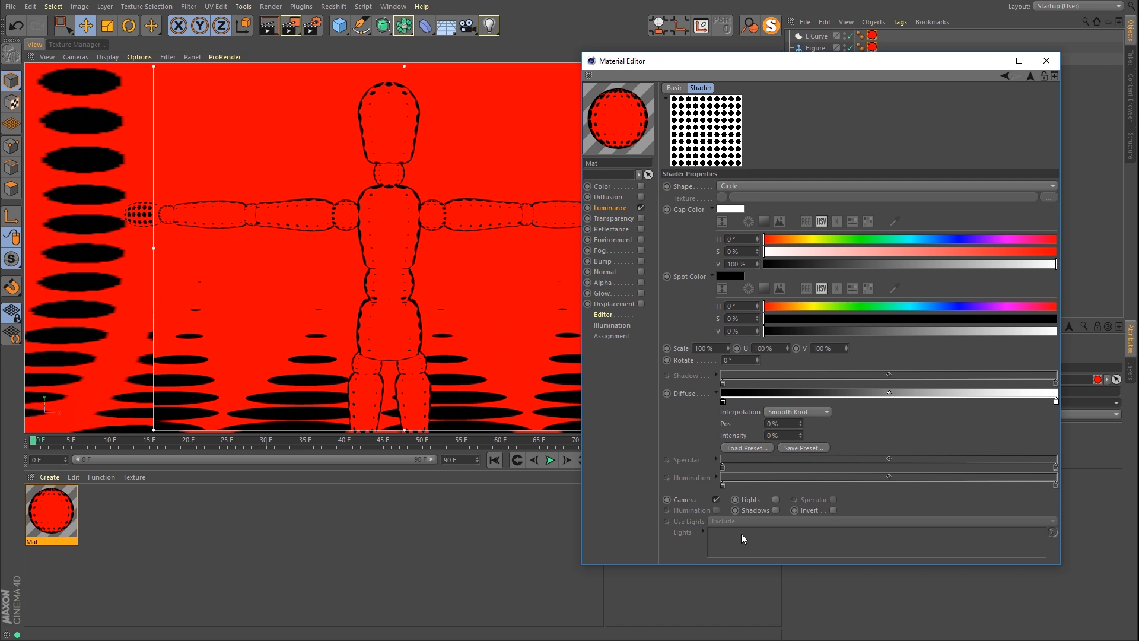
left_click(716, 500)
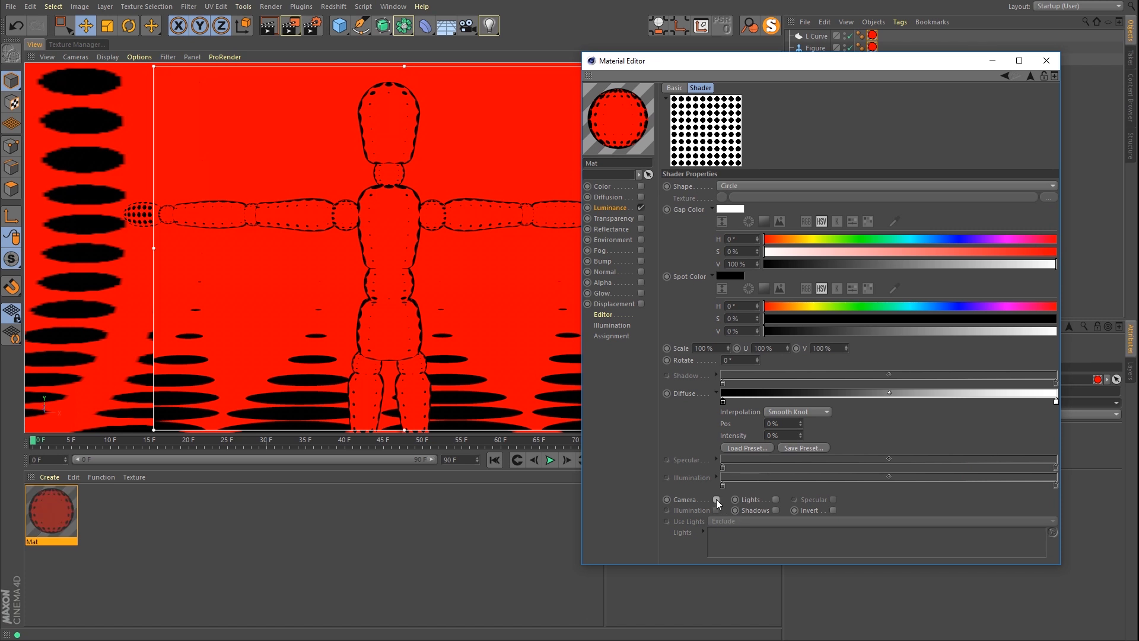
left_click(774, 499)
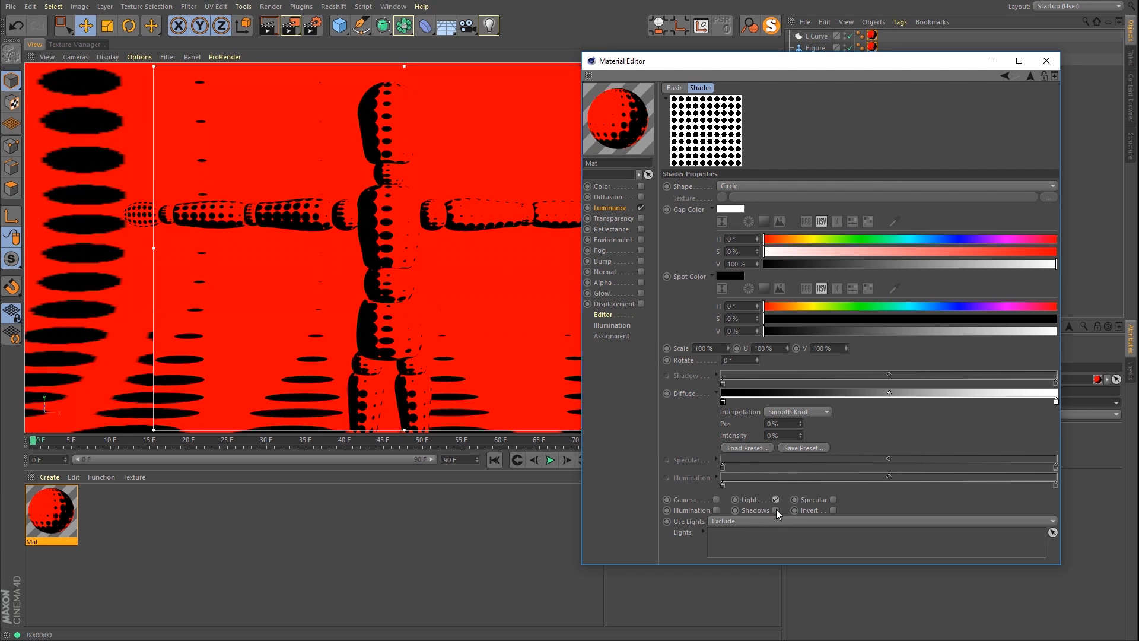
left_click(776, 510)
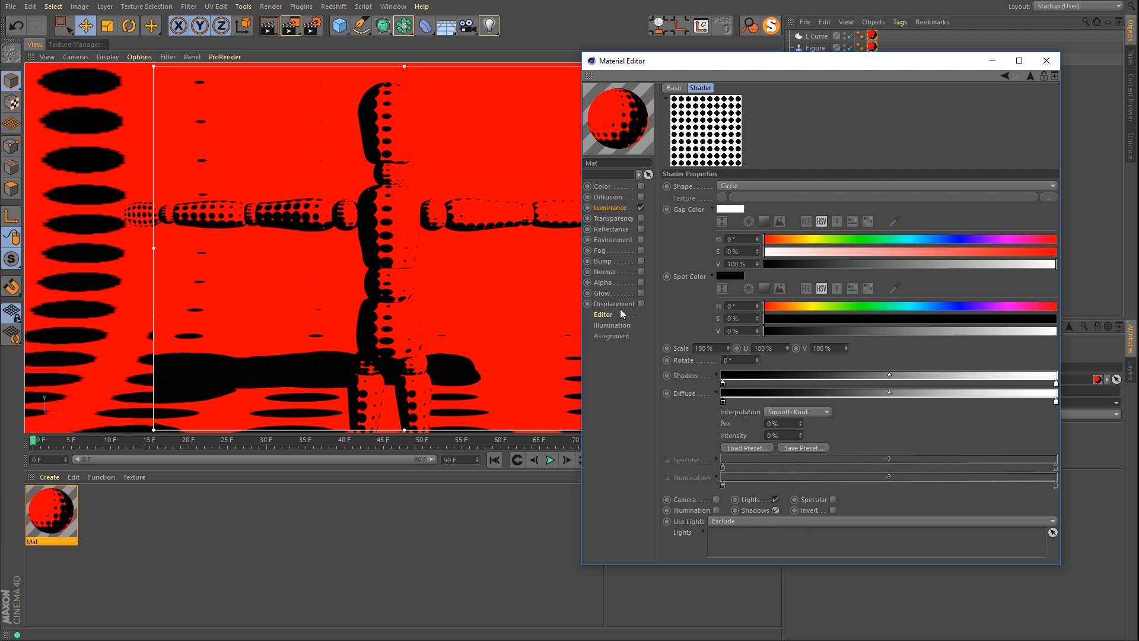
Step: Set the overall Scale of the Spots pattern to 25 %
left_click(713, 350)
type("25")
key("Return")
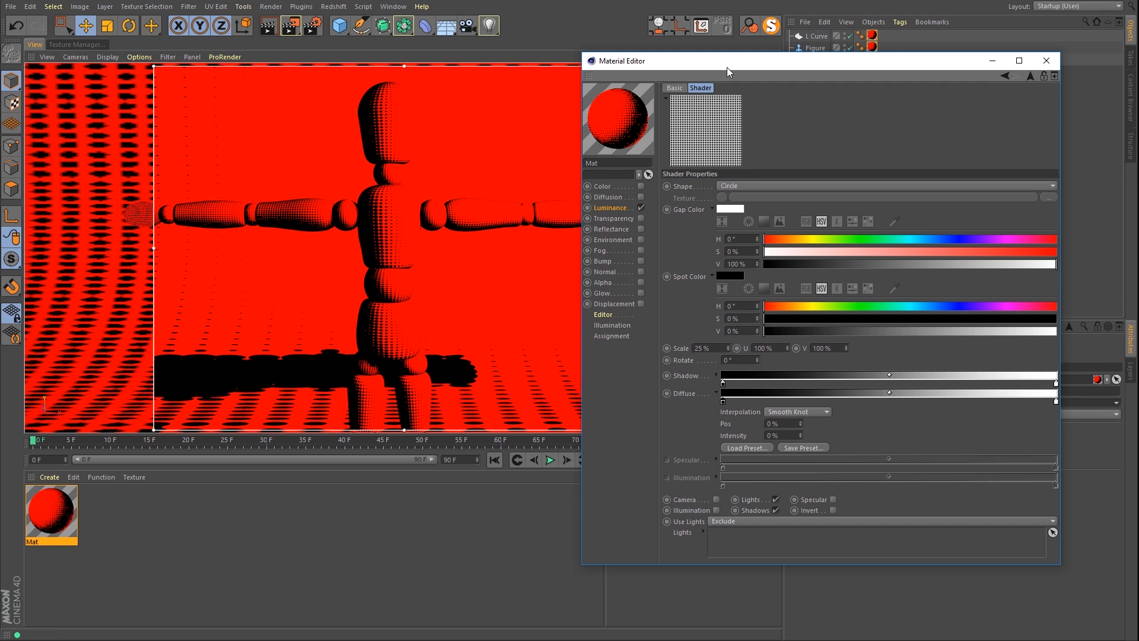
Step: Set the Projection of both objects' texture tags to Frontal
left_click_drag(728, 67, 352, 224)
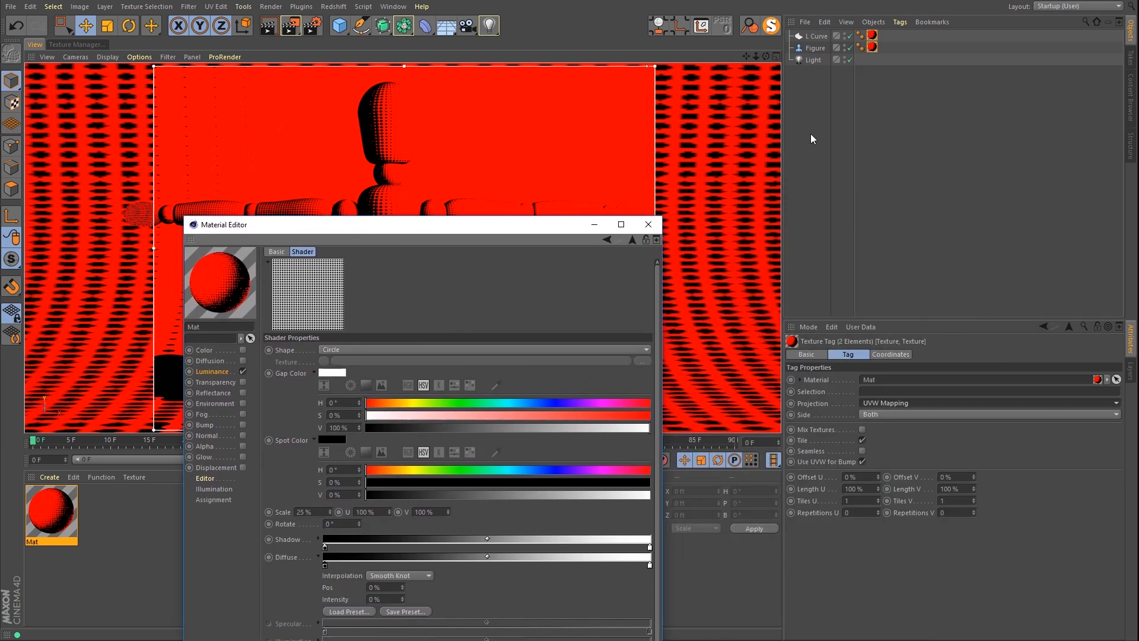
left_click(872, 35)
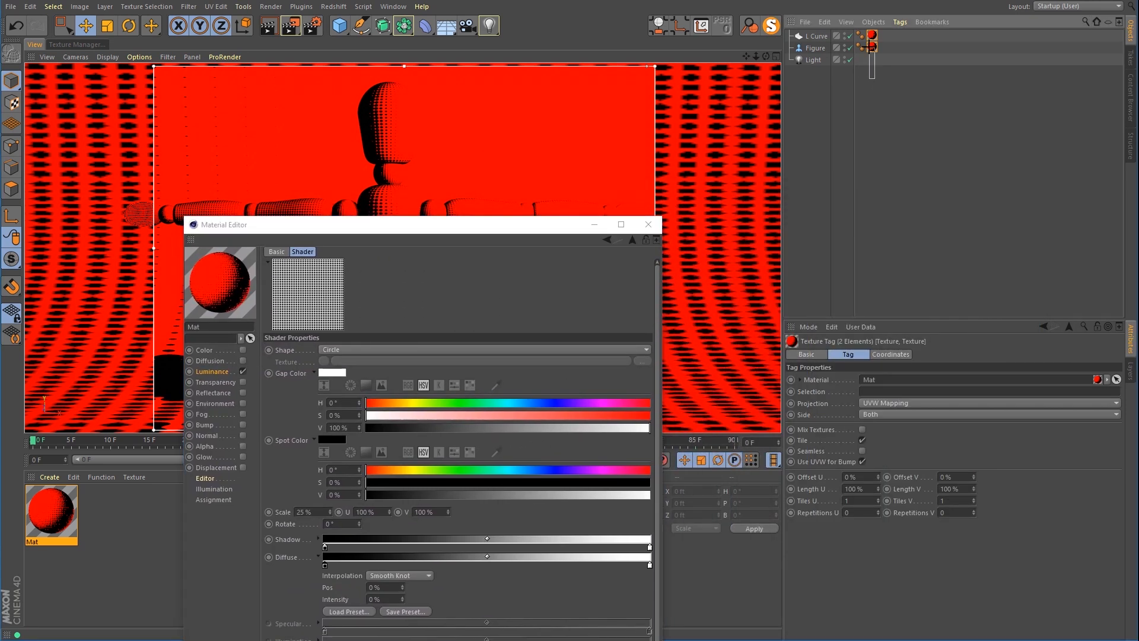
left_click(896, 403)
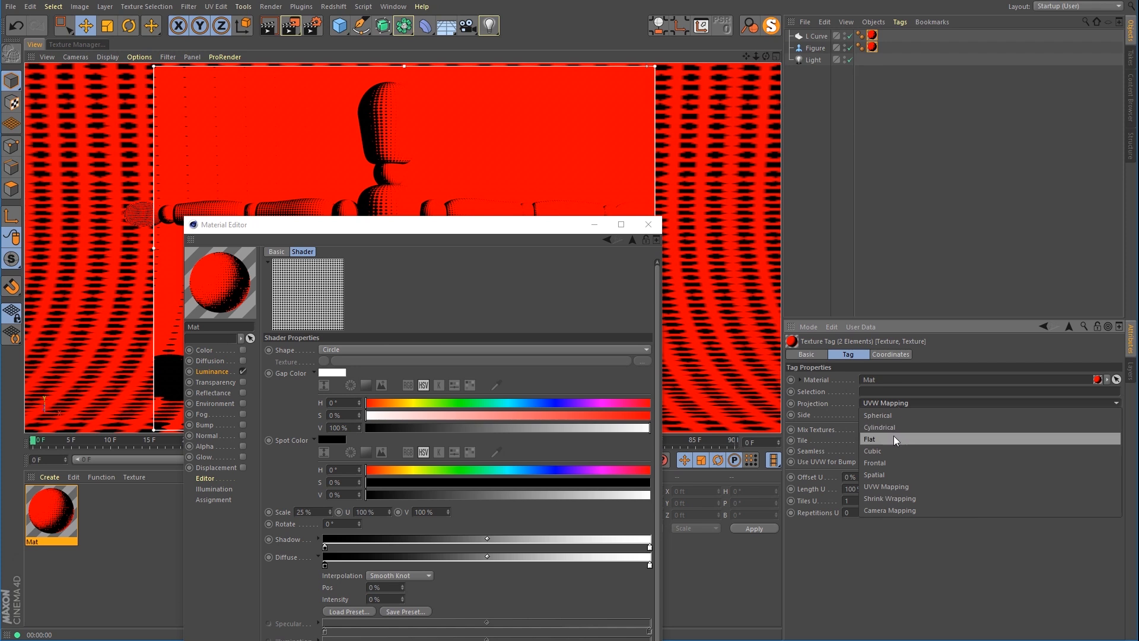
left_click(895, 460)
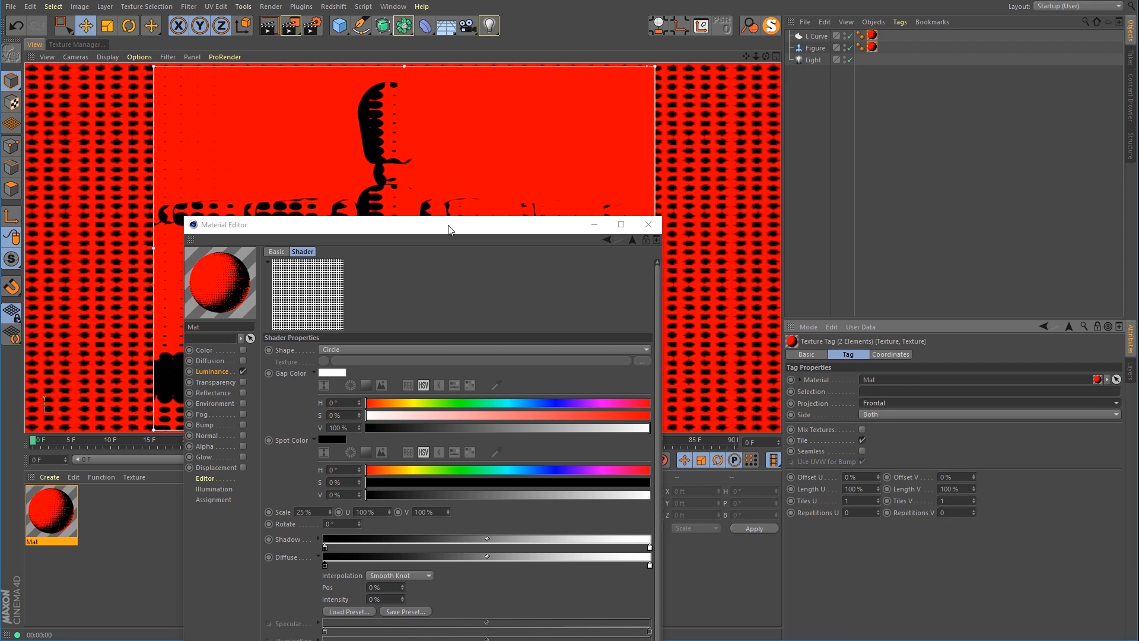
left_click_drag(454, 226, 862, 153)
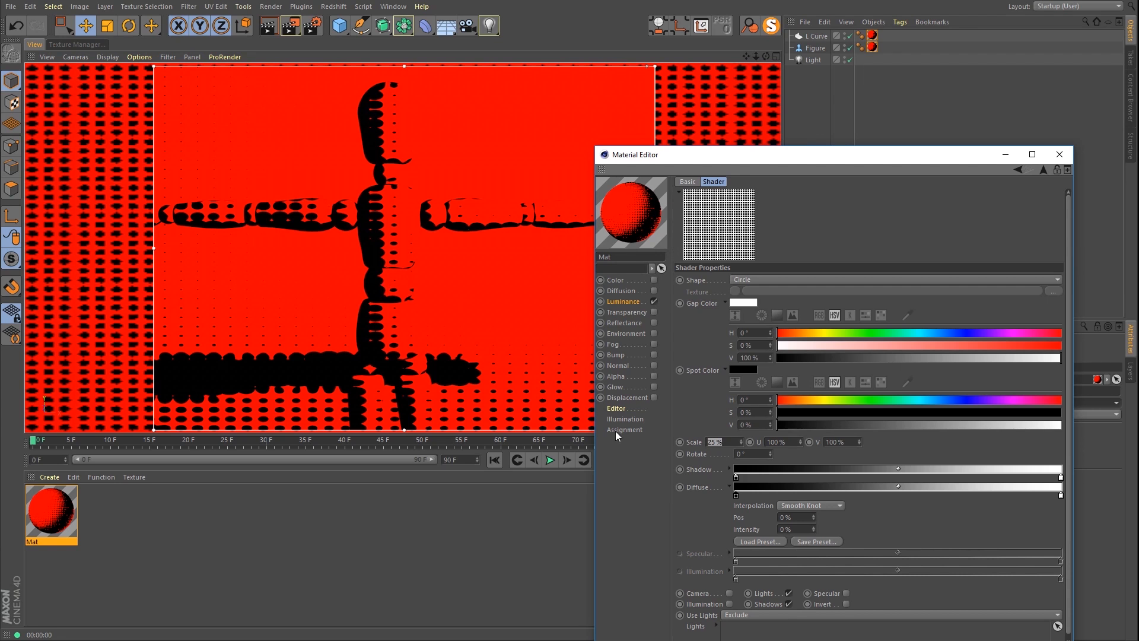
Step: Check the output dimensions in the render settings, and set the Spots shader's U to 9 %, V to 16 % and overall Scale to 100 %
left_click(789, 442)
left_click(311, 26)
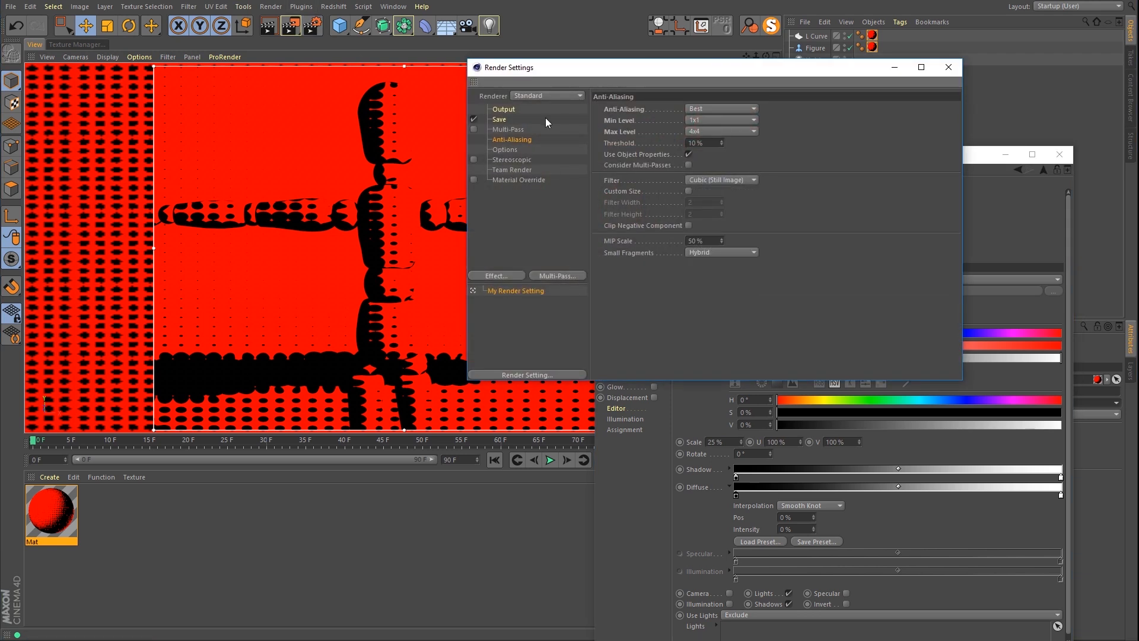
left_click(505, 110)
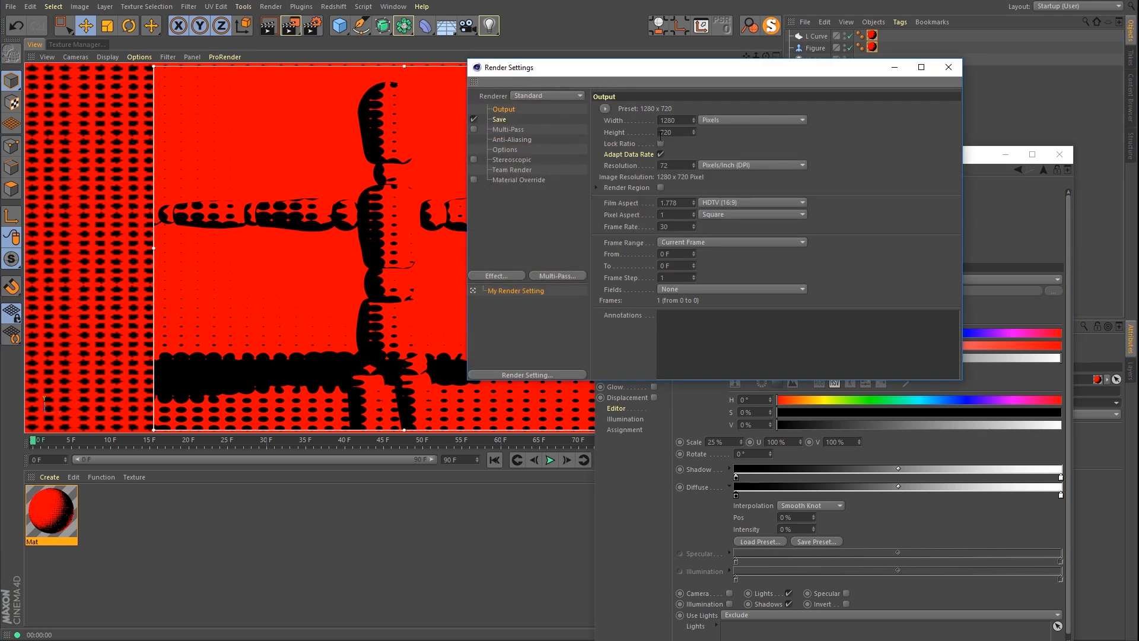
left_click(949, 67)
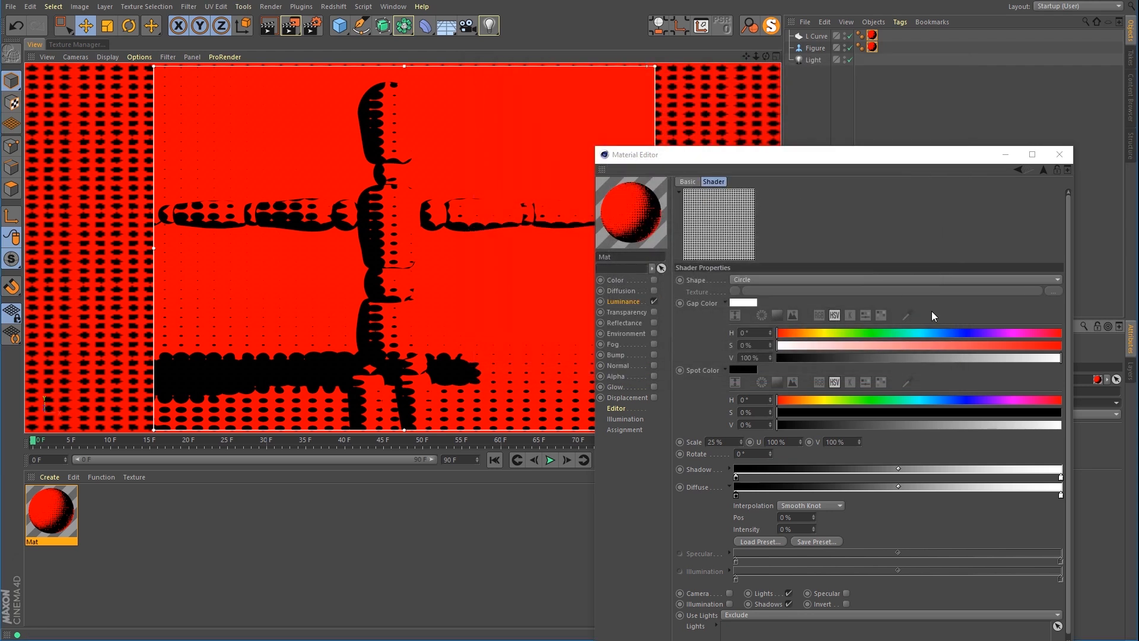
left_click(792, 442)
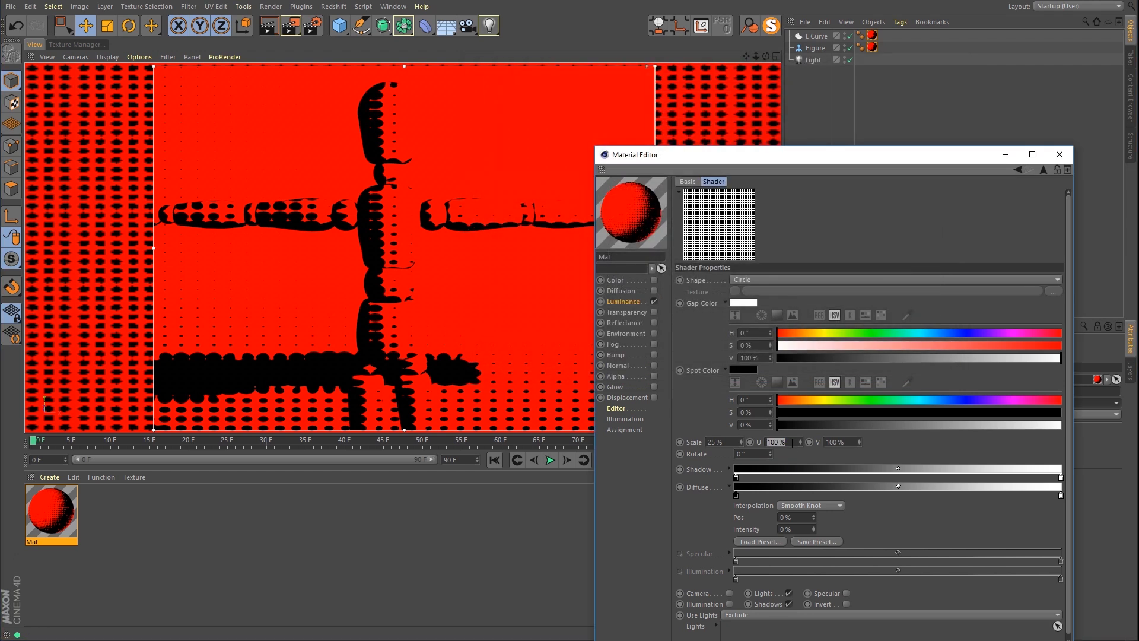
type("9")
key("Tab")
type("16")
key("Return")
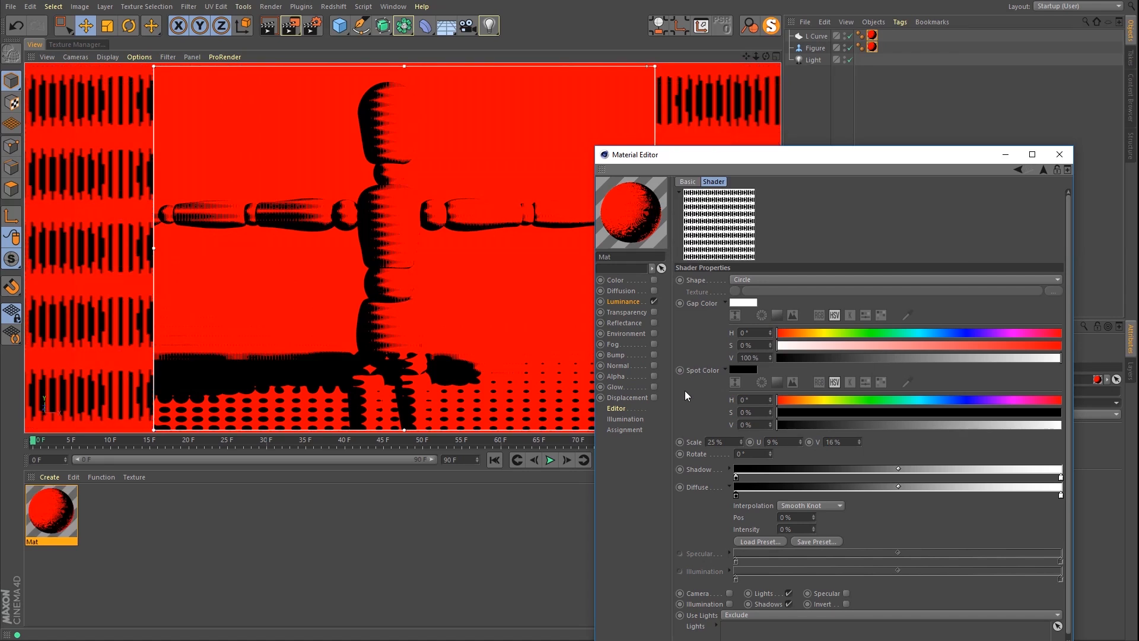
left_click(718, 442)
type("100")
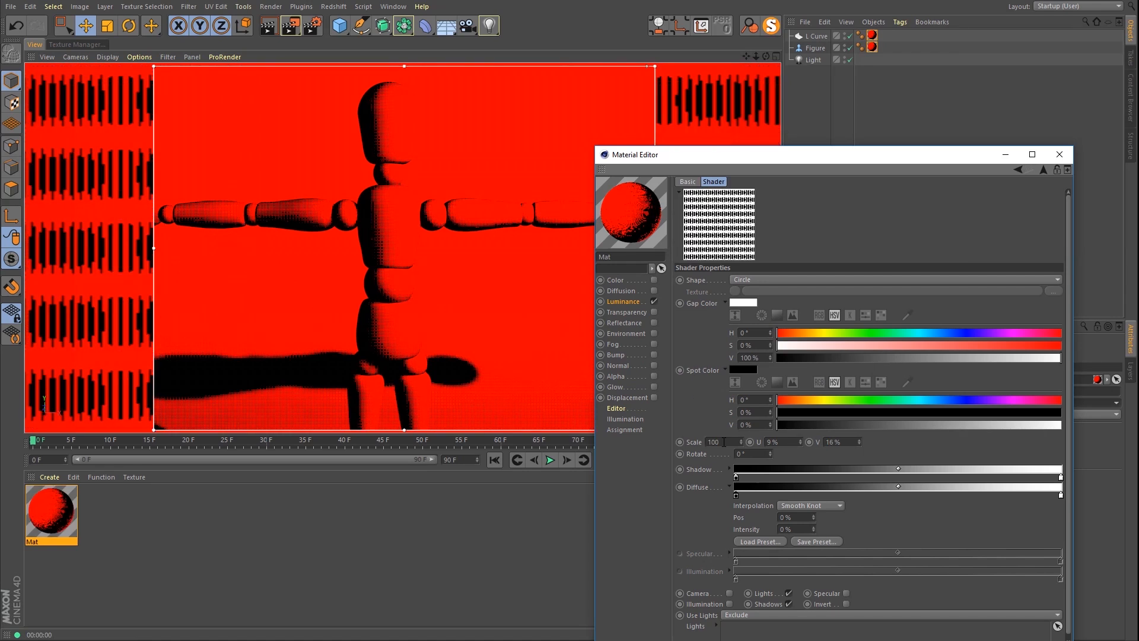
key("Return")
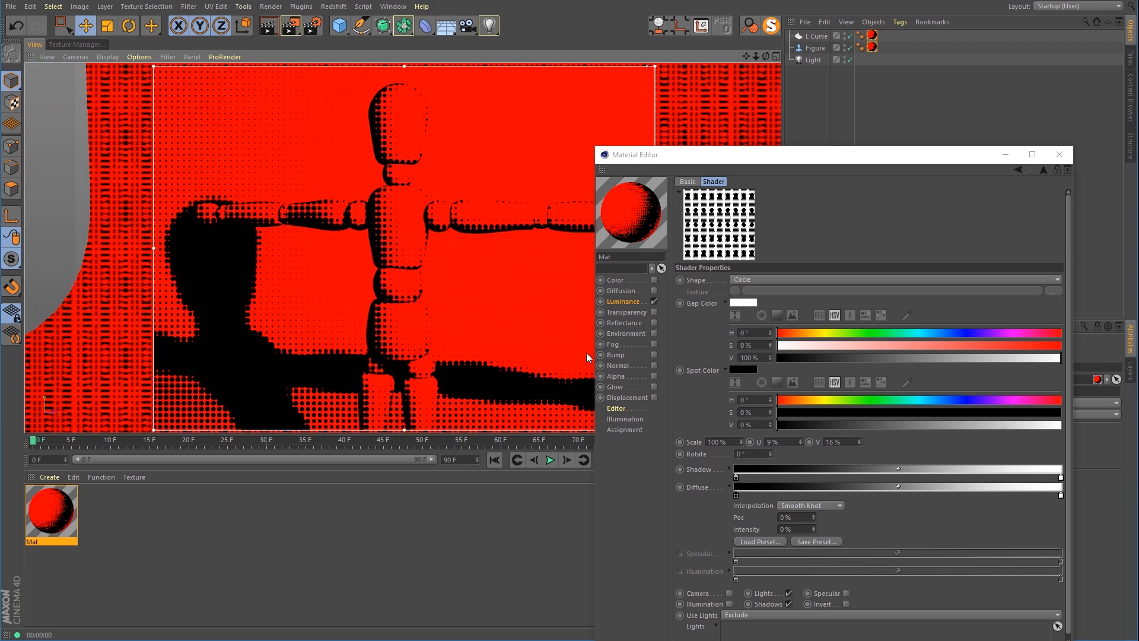
Step: Select the light in the top view and shift it slightly on the ground plane beside the figure
left_click_drag(863, 155, 875, 374)
middle_click(318, 198)
left_click(632, 230)
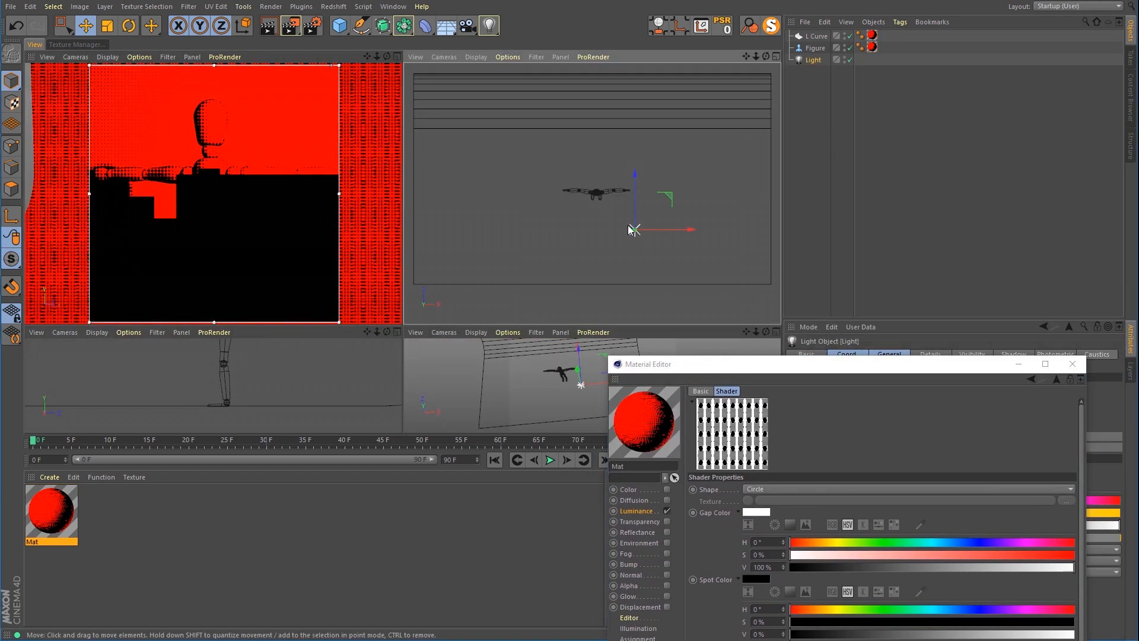
mouse_move(670, 197)
left_mouse_down()
mouse_move(685, 172)
mouse_move(678, 187)
left_mouse_up()
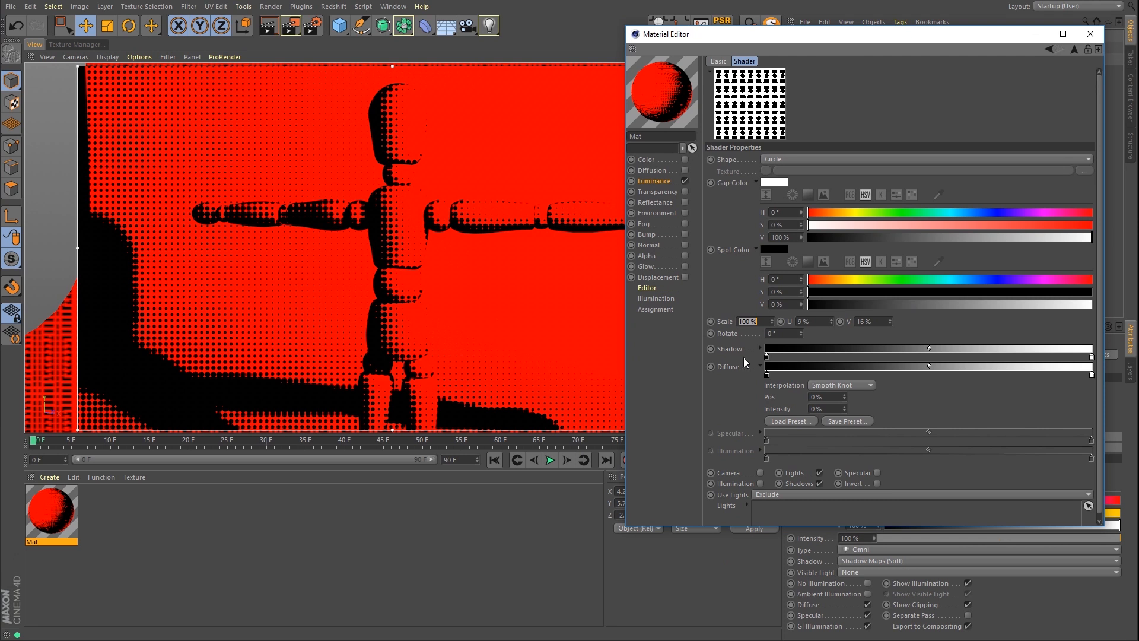
Step: Disable Shadows in the Spots shader and move the Diffuse gradient's black knot to about 21 % and white knot to about 52 %
left_click_drag(741, 42, 725, 111)
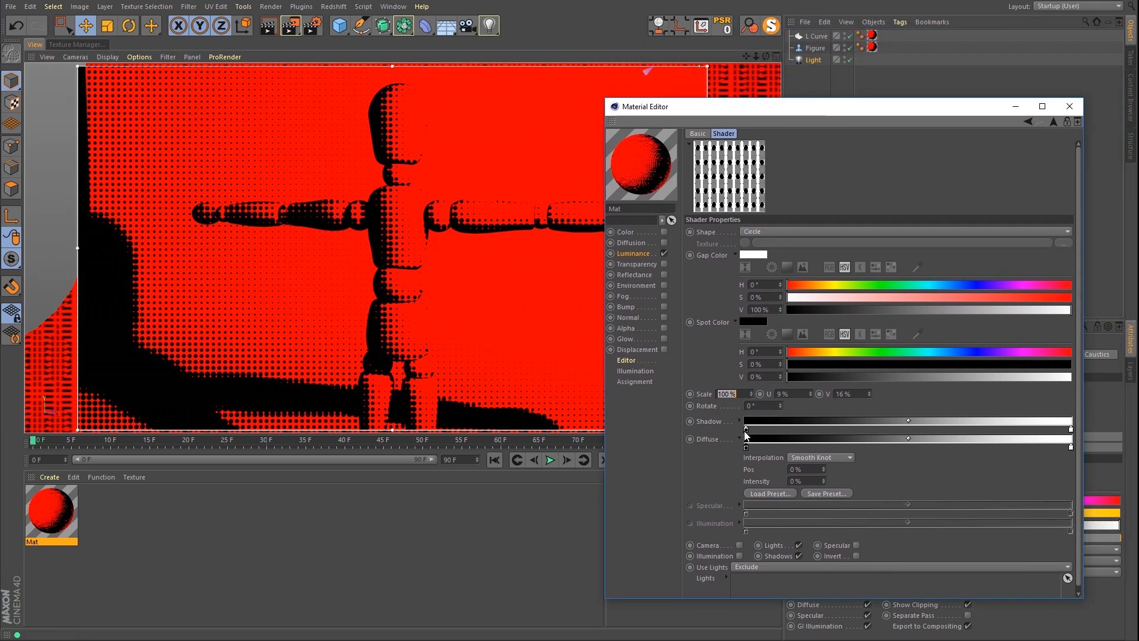
left_click(799, 556)
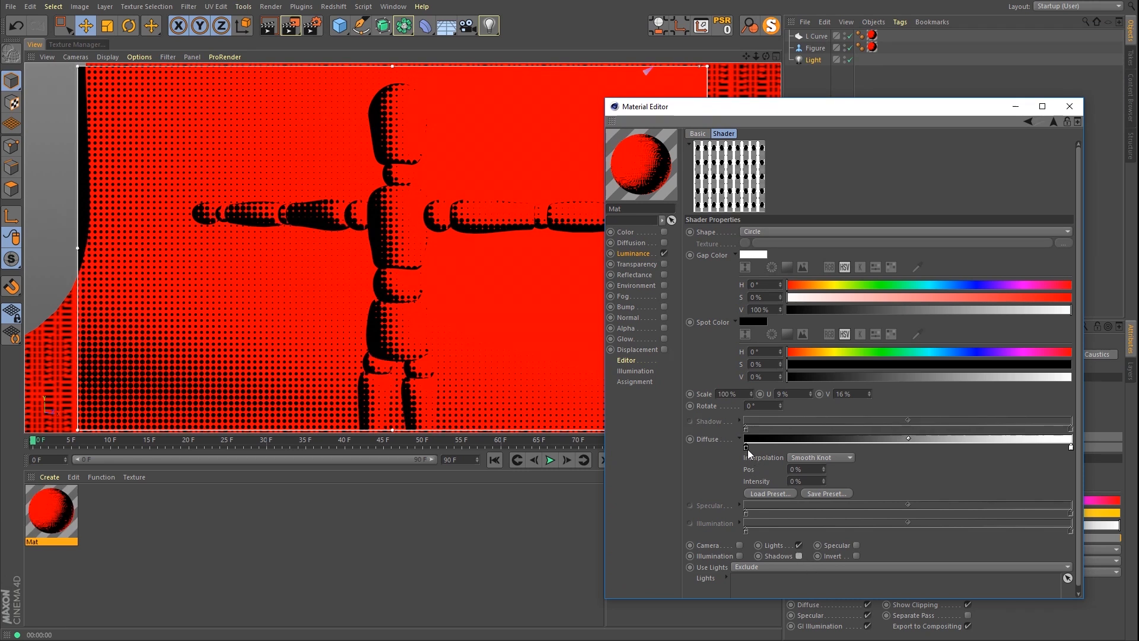
left_click_drag(747, 450, 814, 453)
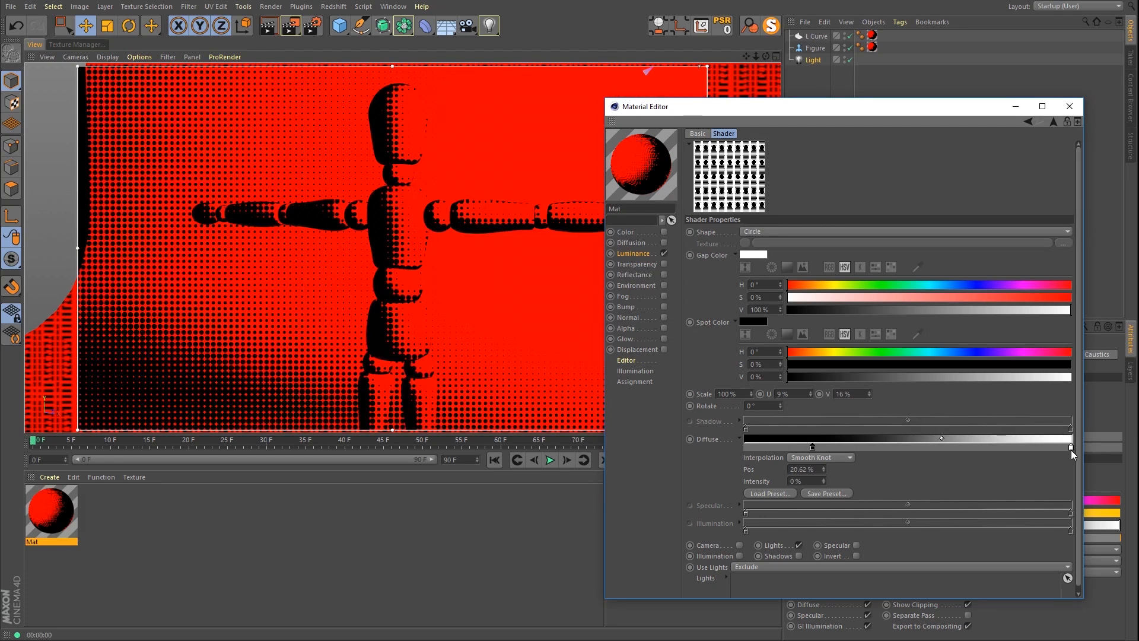
left_click_drag(1070, 449, 964, 454)
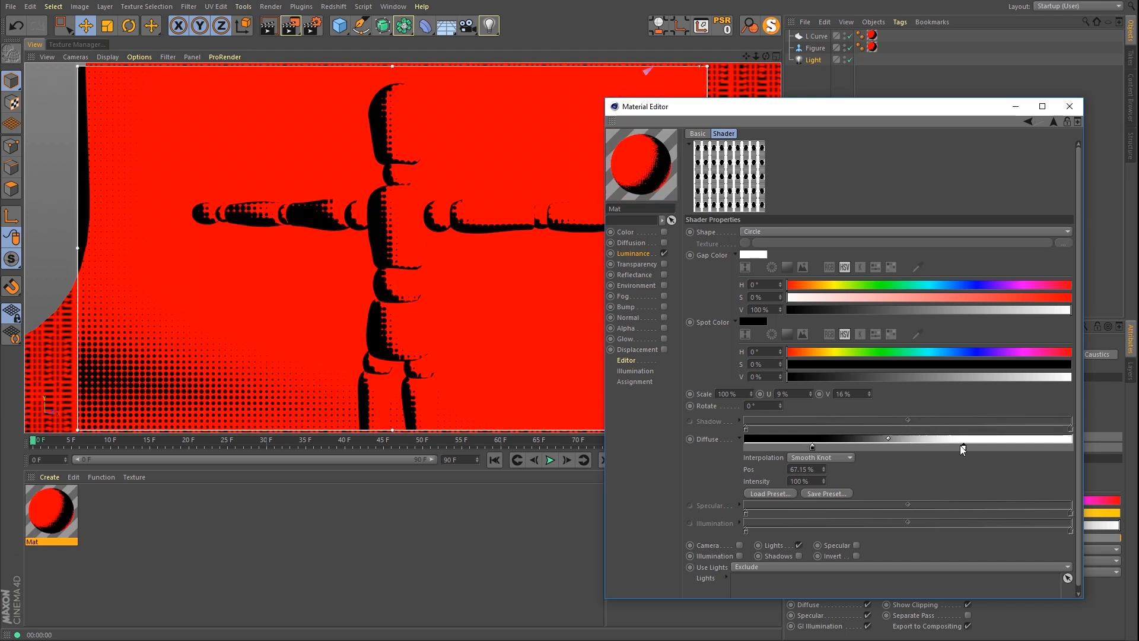
left_click_drag(963, 445, 915, 446)
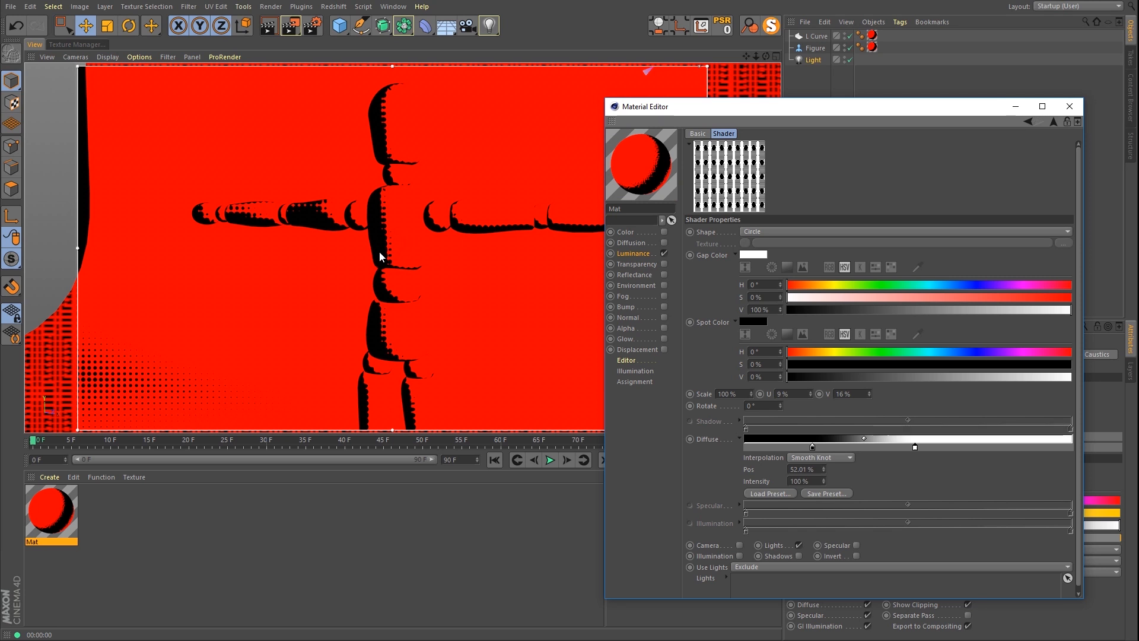
Step: Dim the Diffuse gradient's white knot to 80 % and move it to about 85 %, with the black knot at about 10 %
left_click(813, 447)
left_click(915, 447)
double_click(915, 448)
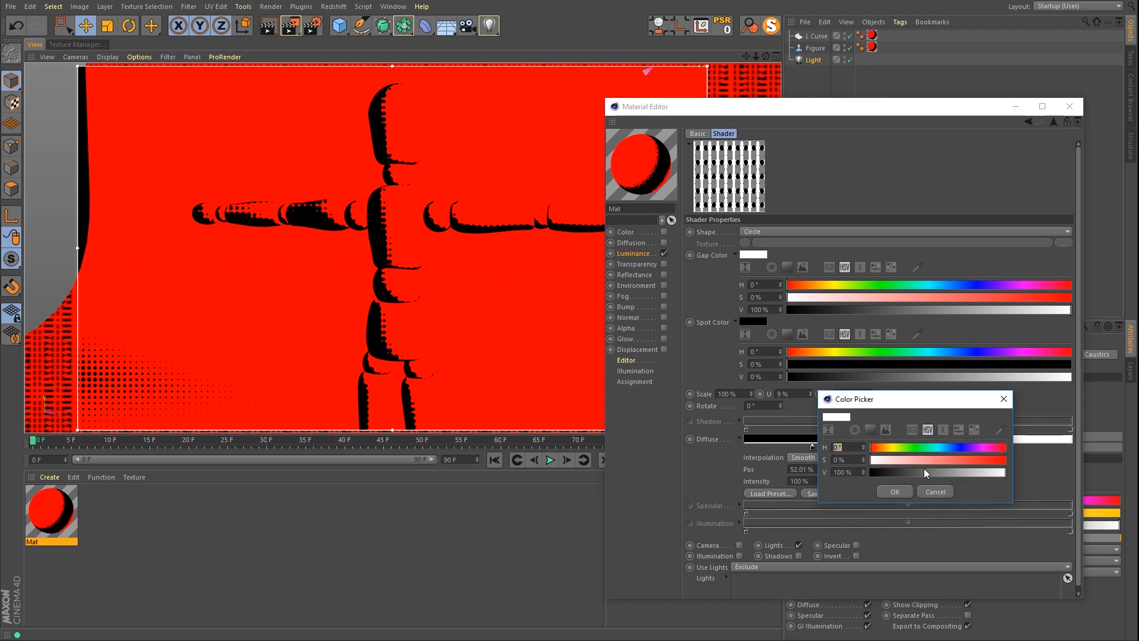
left_click_drag(988, 471, 979, 474)
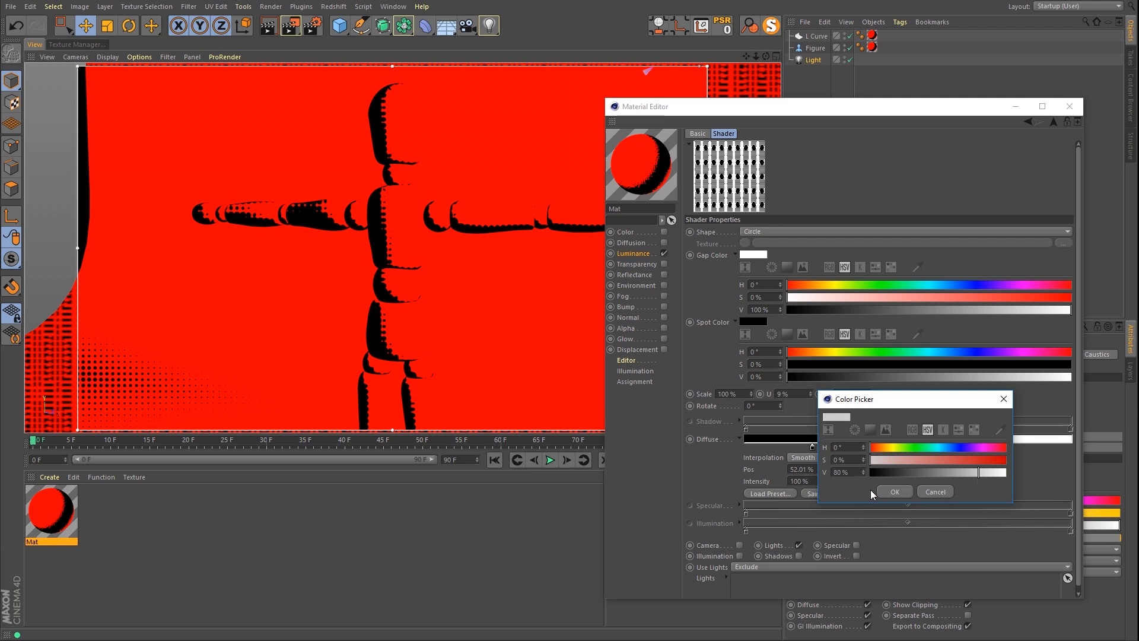
left_click(895, 491)
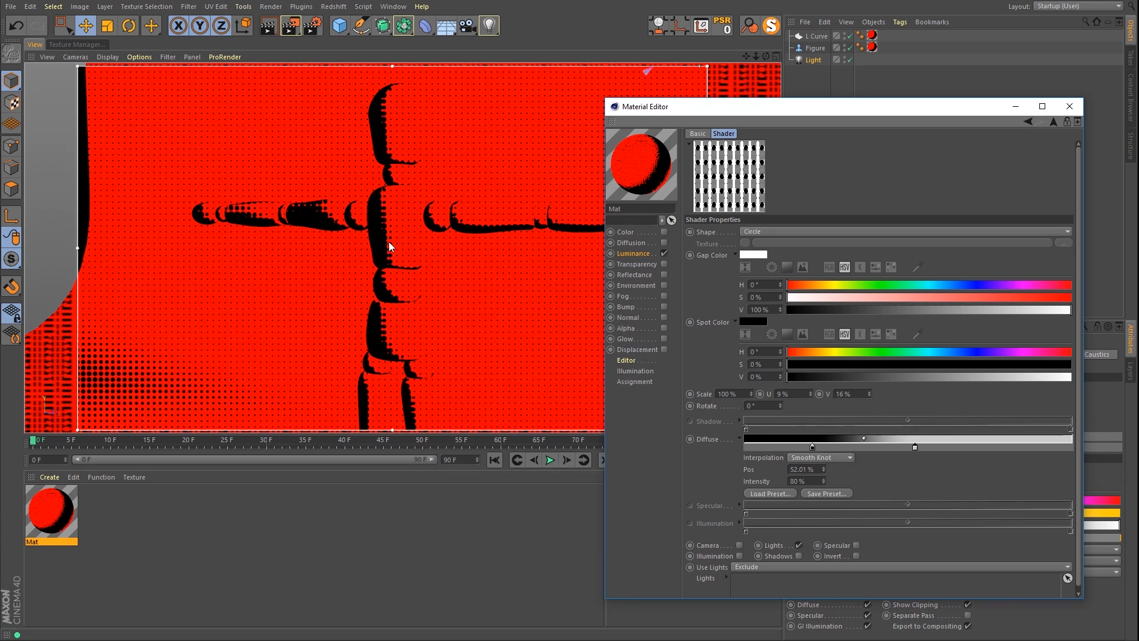
left_click_drag(916, 447, 1023, 446)
left_click_drag(816, 447, 783, 448)
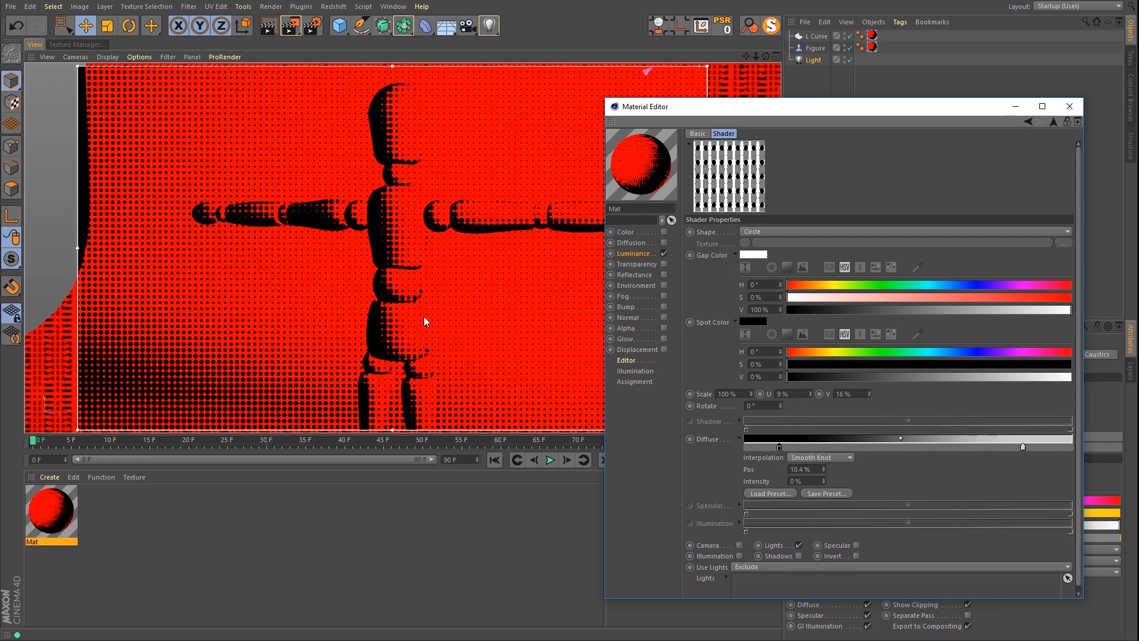
Step: Brighten the Diffuse gradient's black knot to 10 % and shift the gradient's midpoint to about 67 %
double_click(780, 447)
double_click(722, 470)
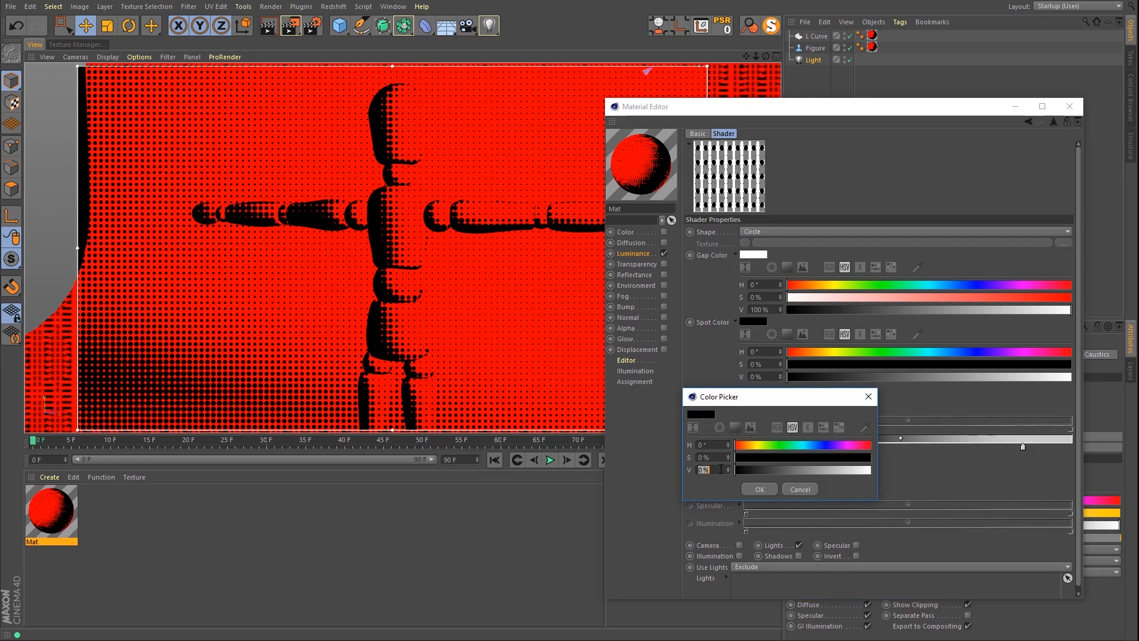
type("10")
key("Return")
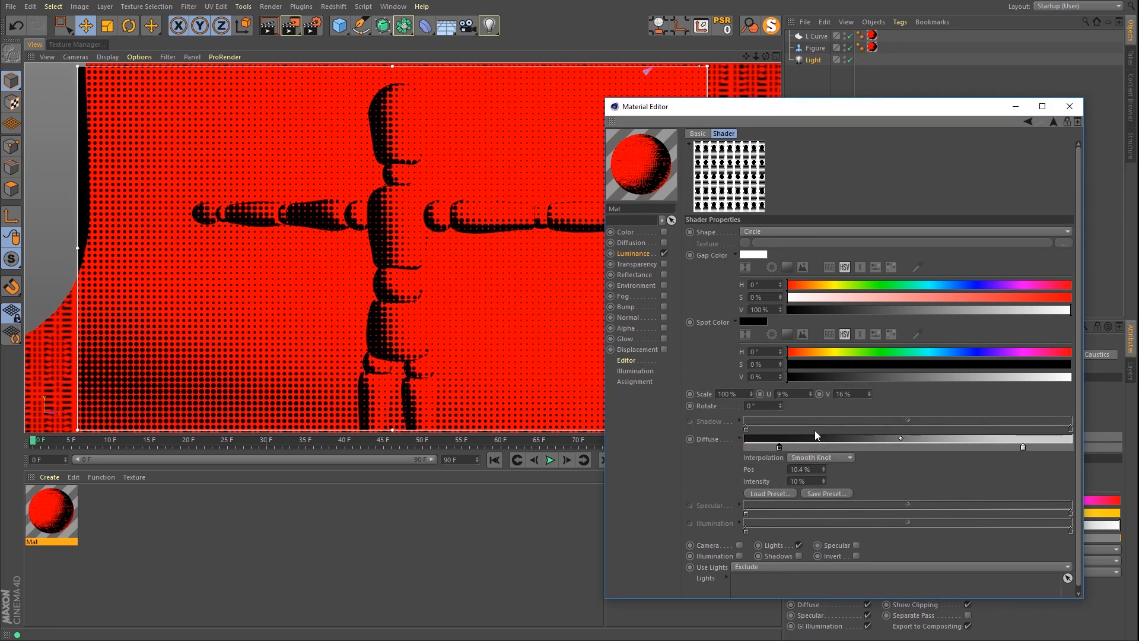
left_click_drag(901, 438, 942, 442)
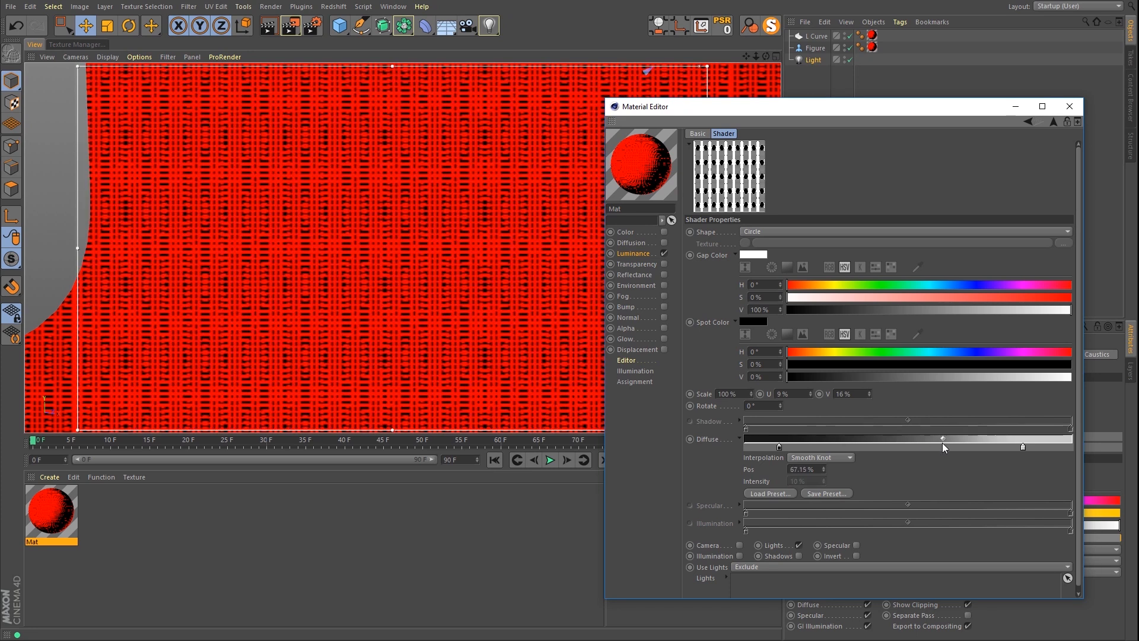
Step: Move the Diffuse gradient's white knot to 100 %, its midpoint to about 45 % and its black knot to about 0 %
left_click_drag(1023, 447, 1084, 450)
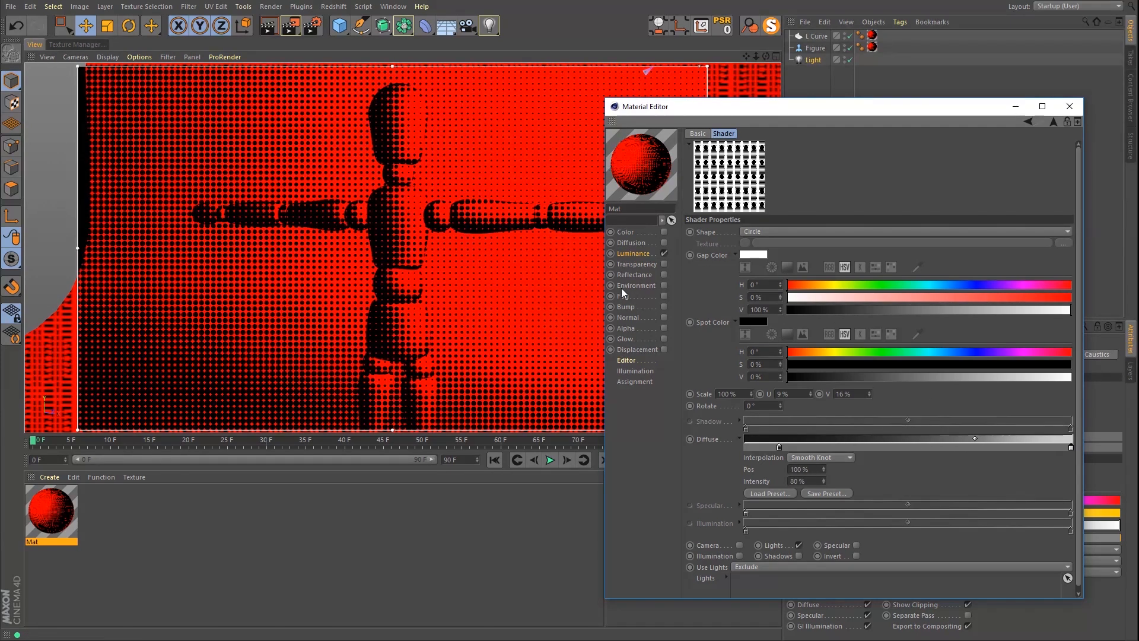
left_click_drag(975, 438, 912, 438)
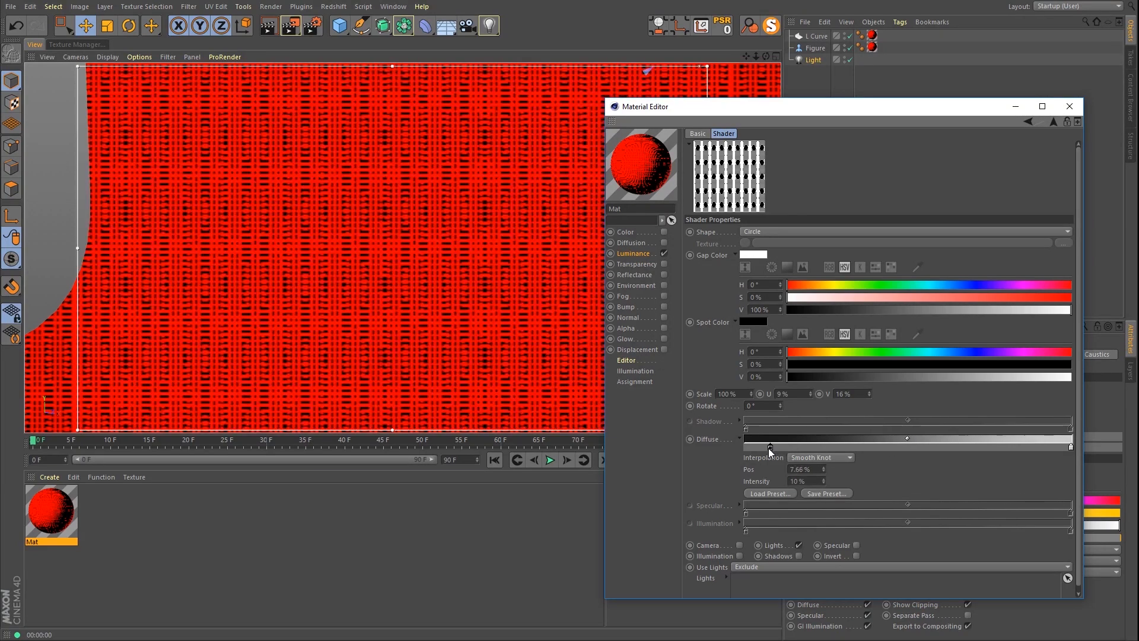
left_click_drag(780, 447, 746, 455)
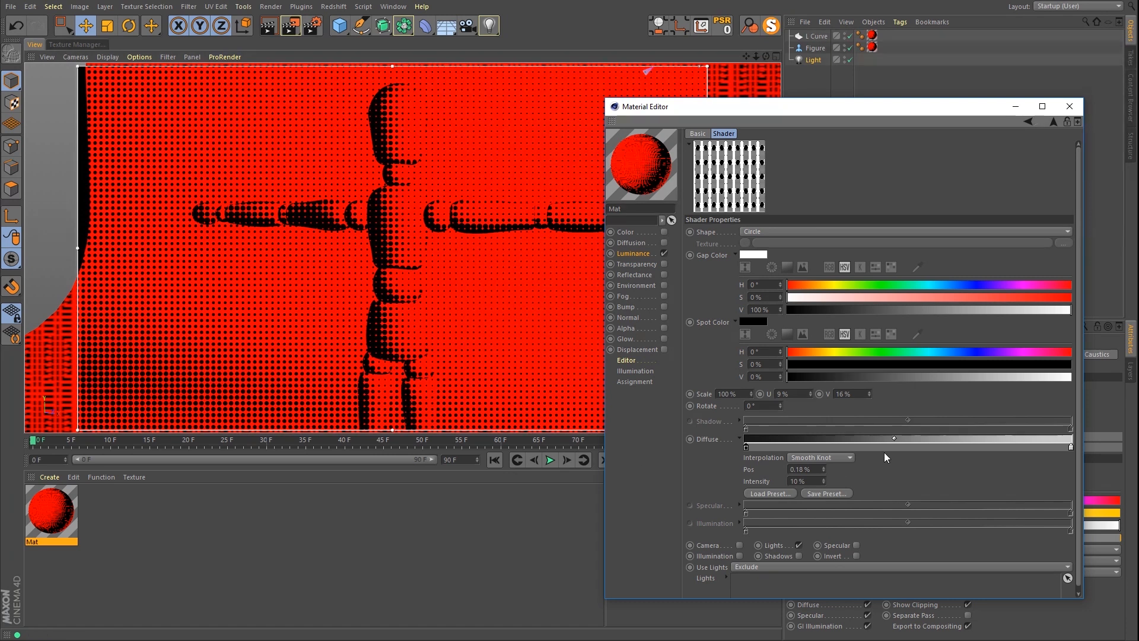
Step: Set the brightness of the Diffuse gradient's black knot to 0 % and of its white knot to 100 %
double_click(746, 448)
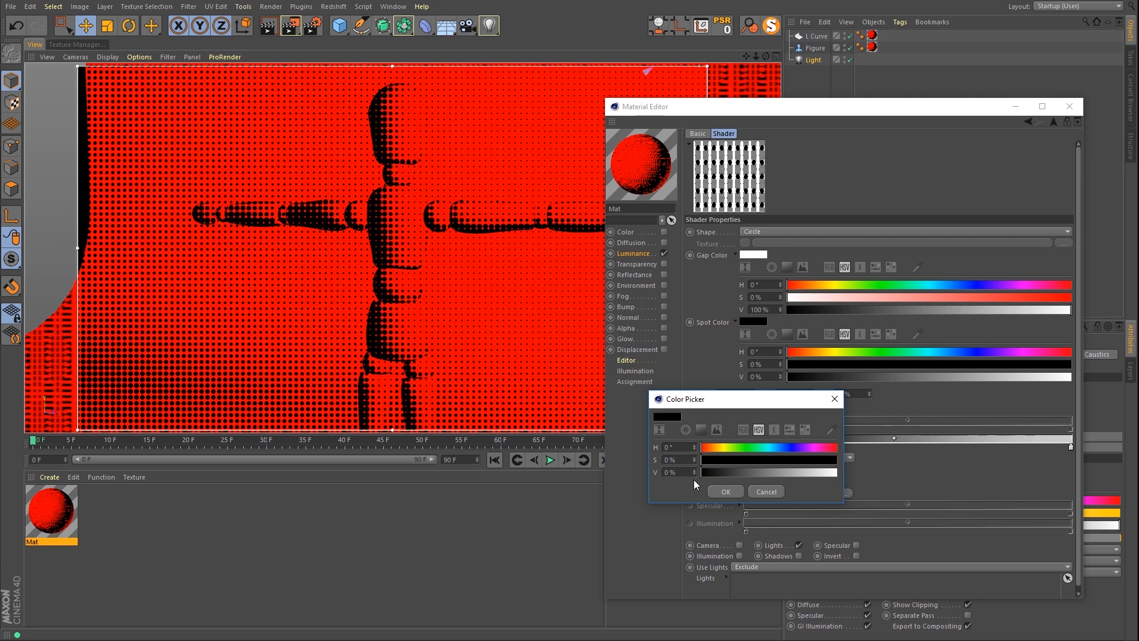
left_click(724, 492)
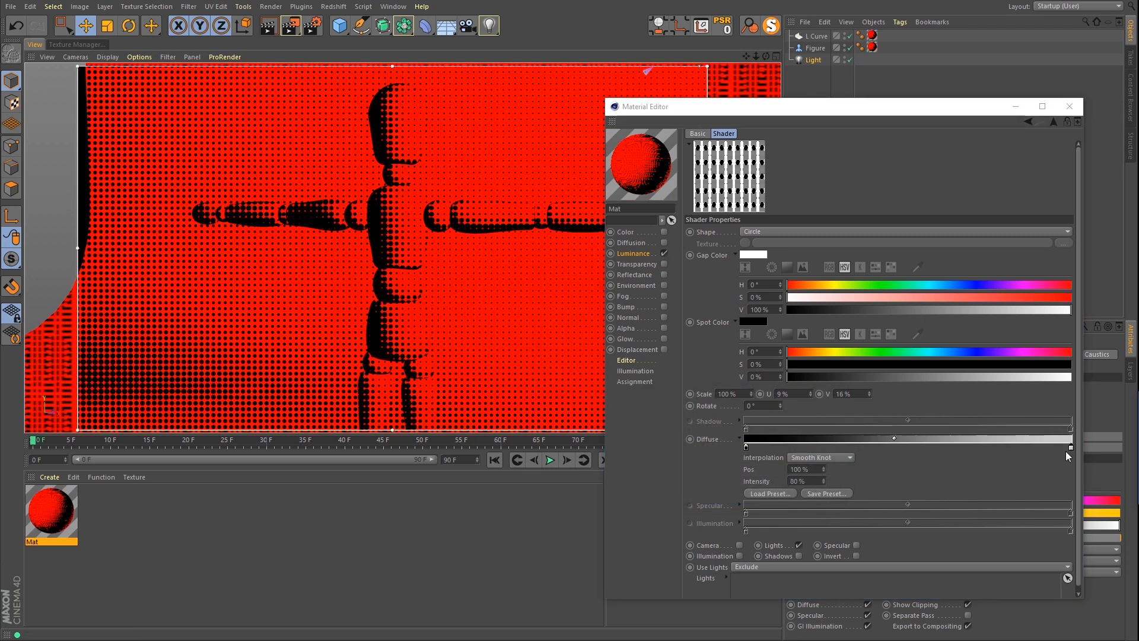
double_click(1071, 447)
left_click_drag(956, 479, 987, 479)
left_click(877, 498)
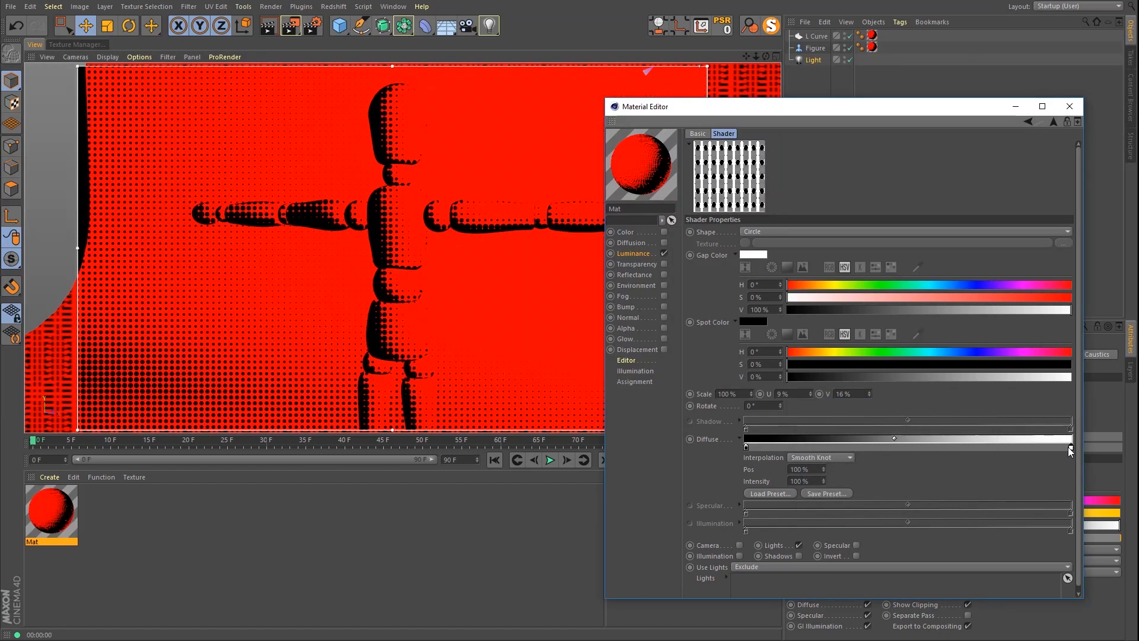
Step: Move the Diffuse gradient's white knot to about 66 % and its black knot to about 4 %
left_click_drag(1071, 447, 1009, 447)
left_click_drag(746, 447, 787, 446)
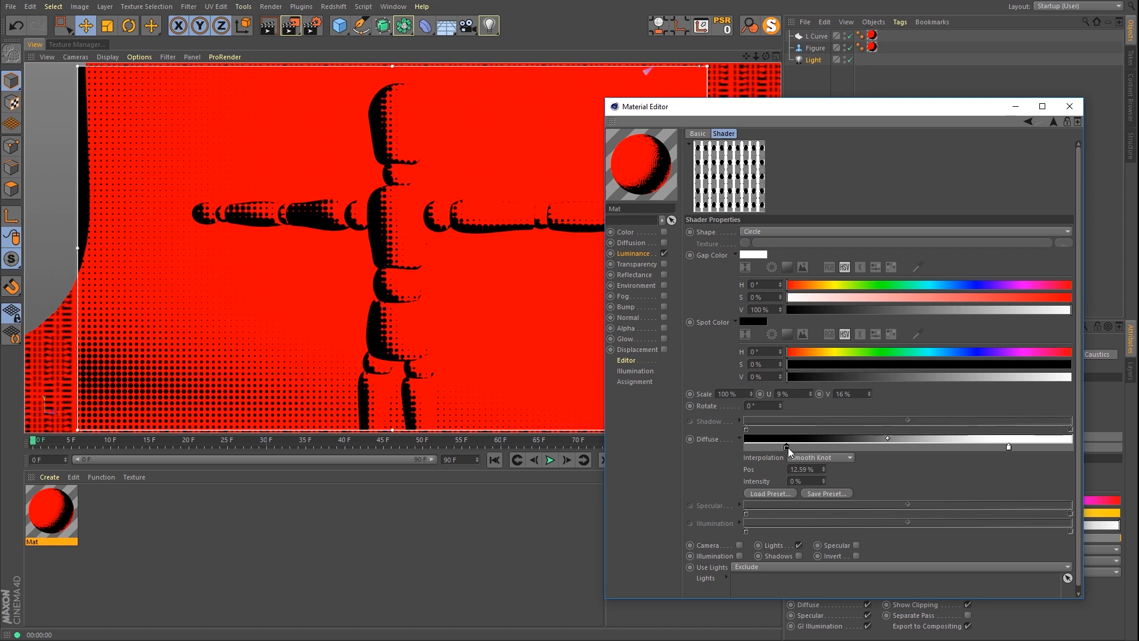
left_click_drag(787, 449, 758, 451)
left_click_drag(1010, 448, 962, 445)
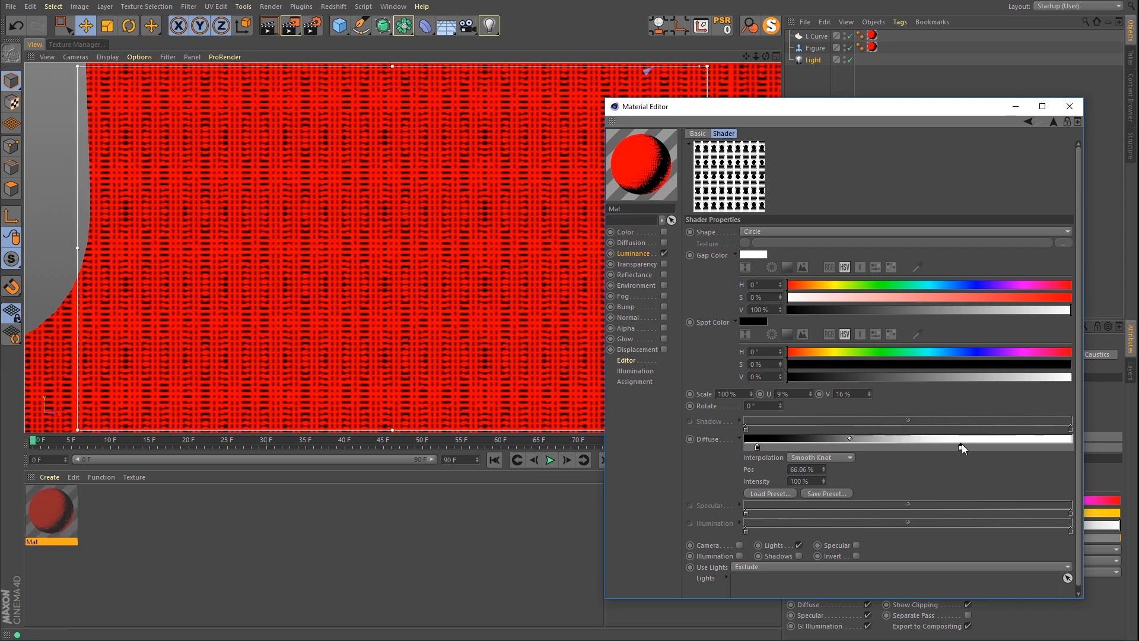
Step: Duplicate the Spots shader as a new layer above the original and set the copy's blend mode to Screen
left_click(1054, 121)
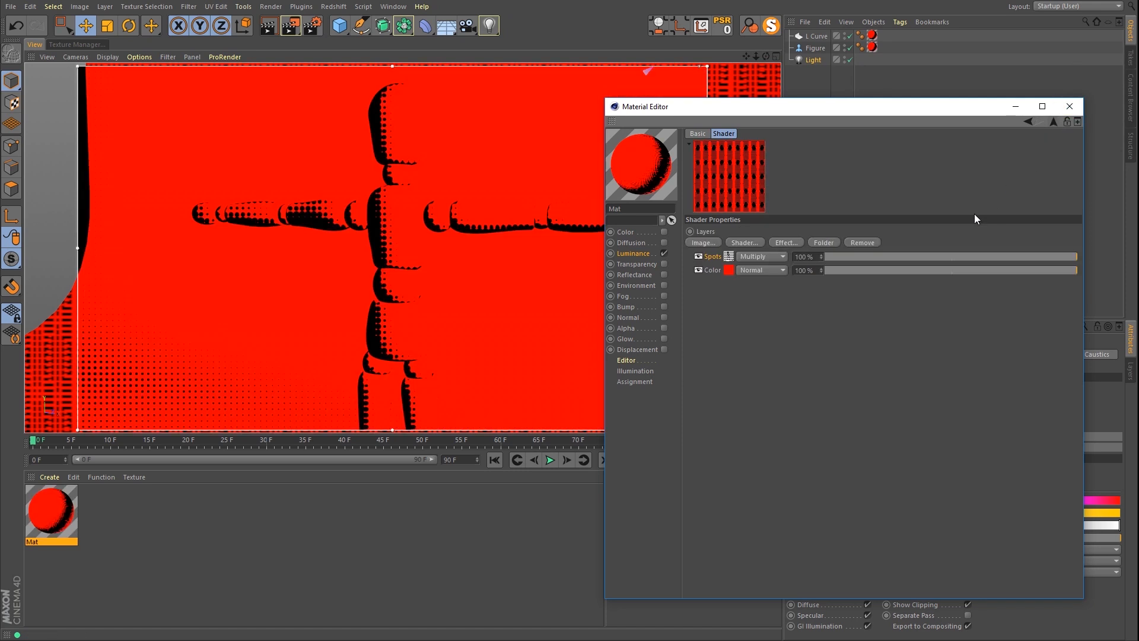
left_click(728, 256)
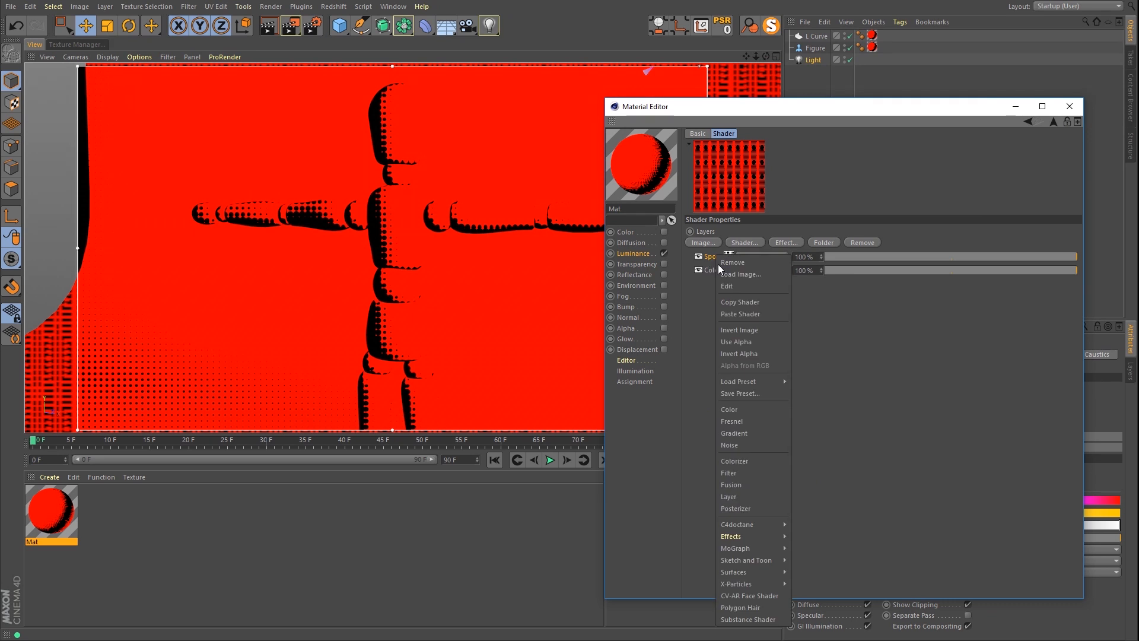
left_click(740, 302)
right_click(710, 258)
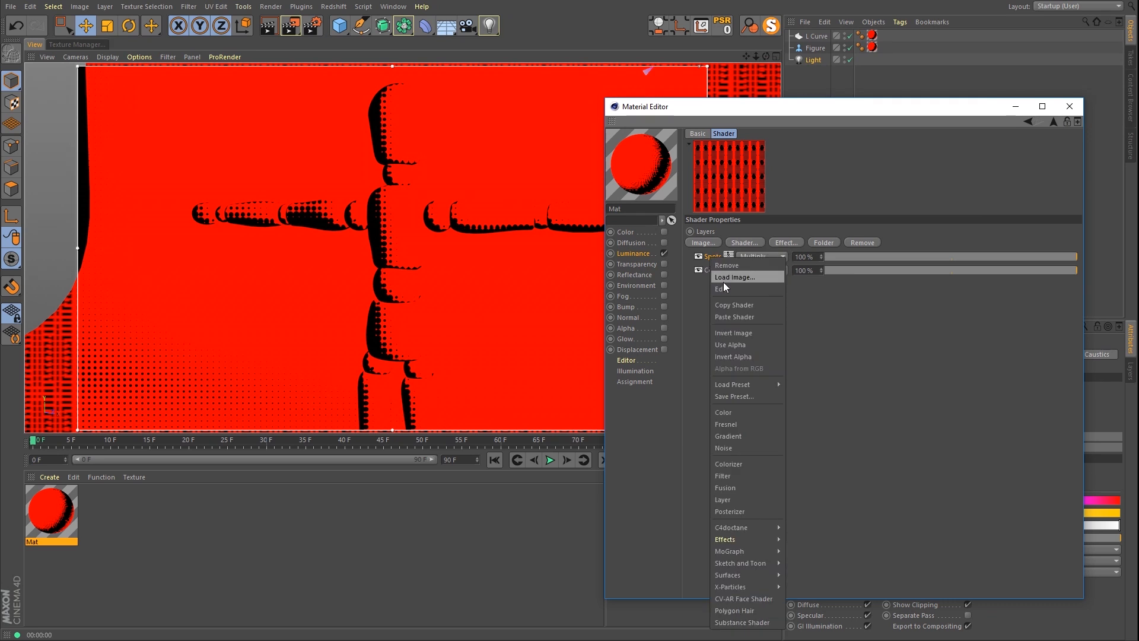
left_click(739, 316)
left_click(762, 256)
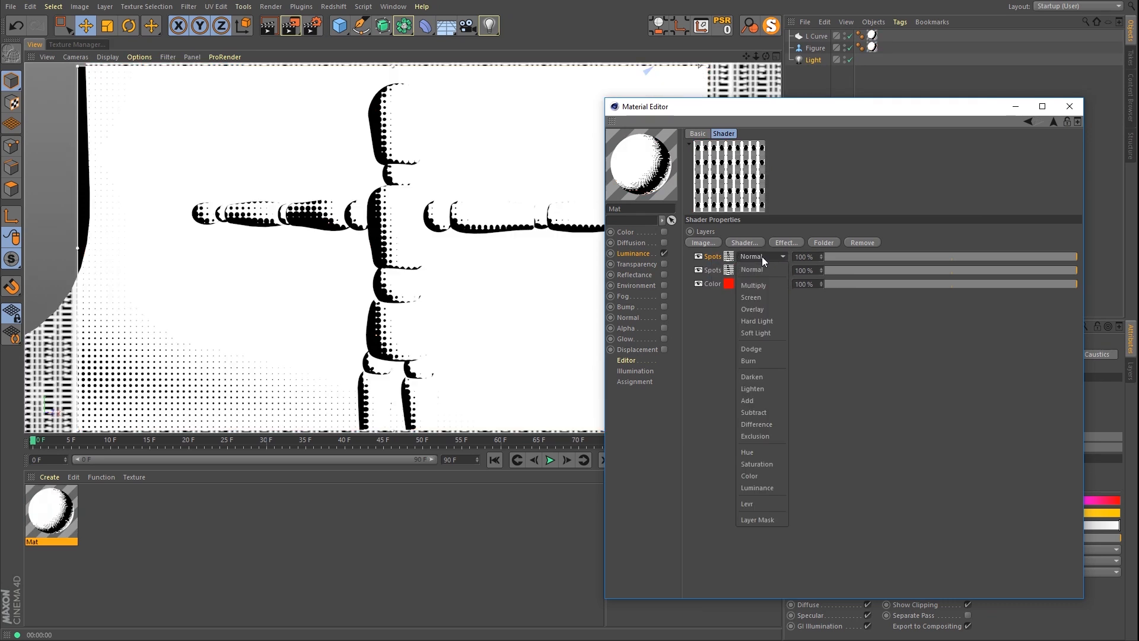
left_click(767, 298)
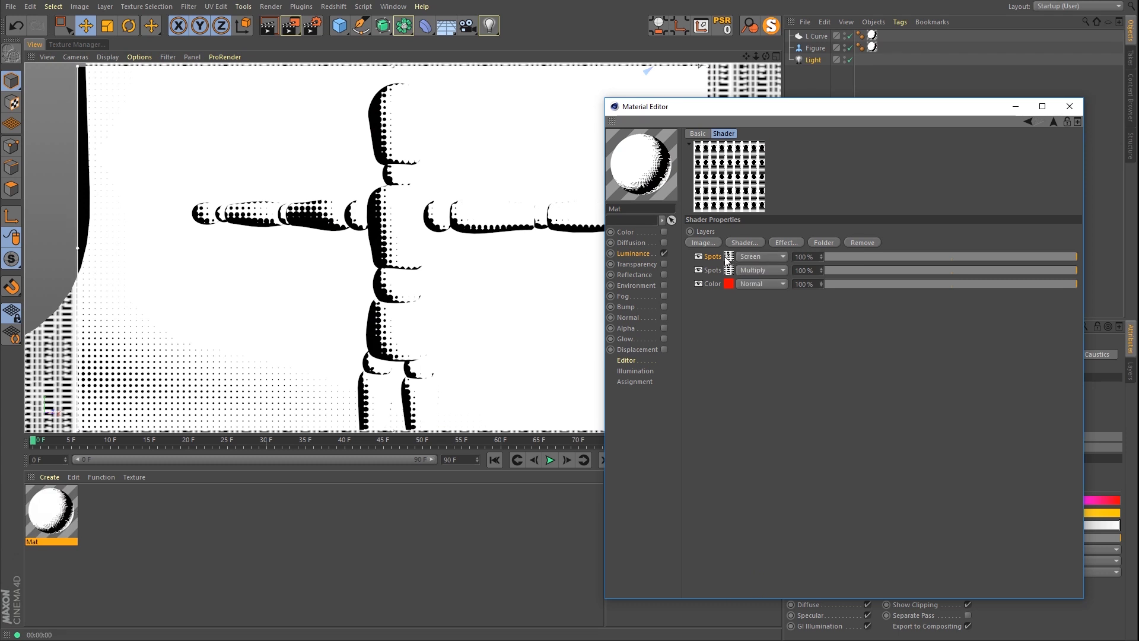
Step: In the Screen Spots layer, move the Diffuse gradient's white knot to 100 % and black knot to about 76 %, and render the view
left_click(728, 257)
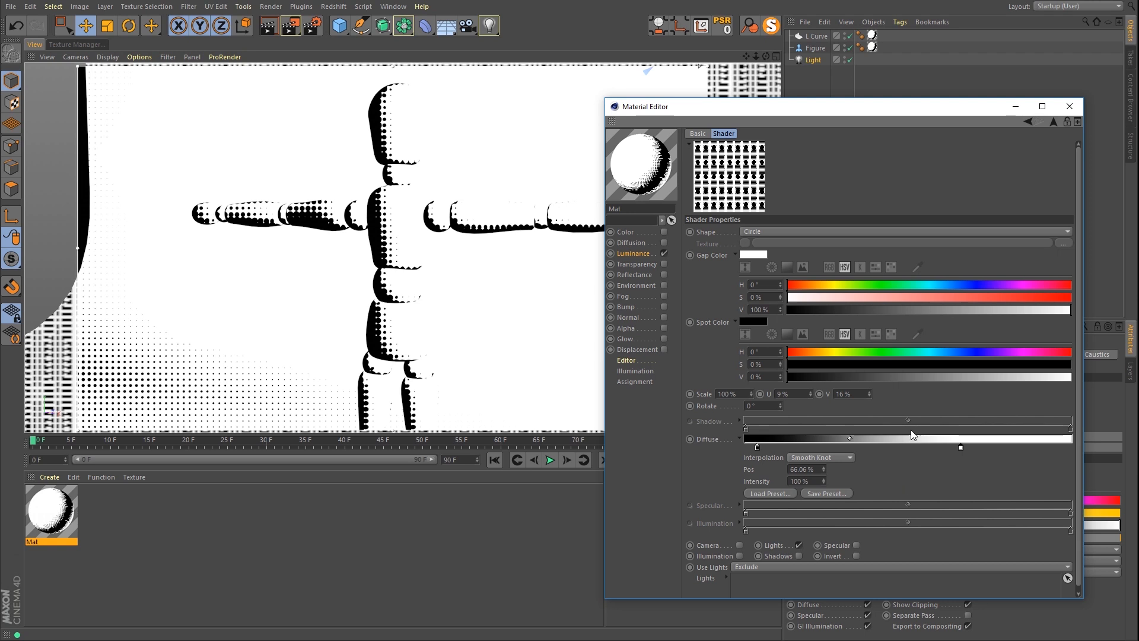
left_click_drag(858, 111, 836, 51)
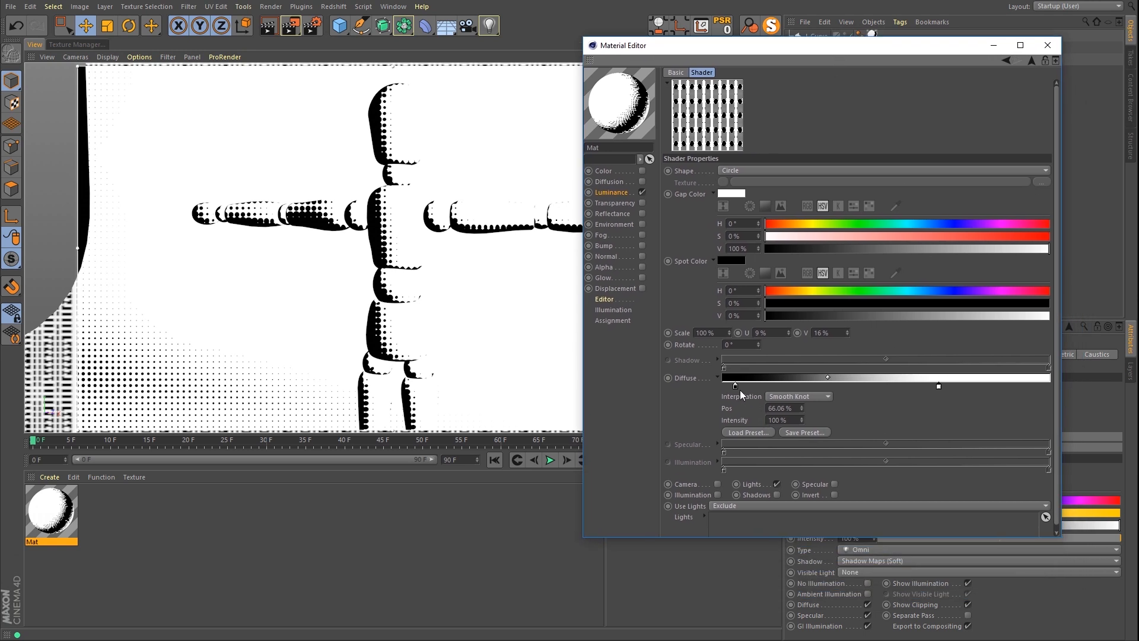
left_click_drag(736, 386, 1074, 390)
left_click_drag(904, 386, 970, 386)
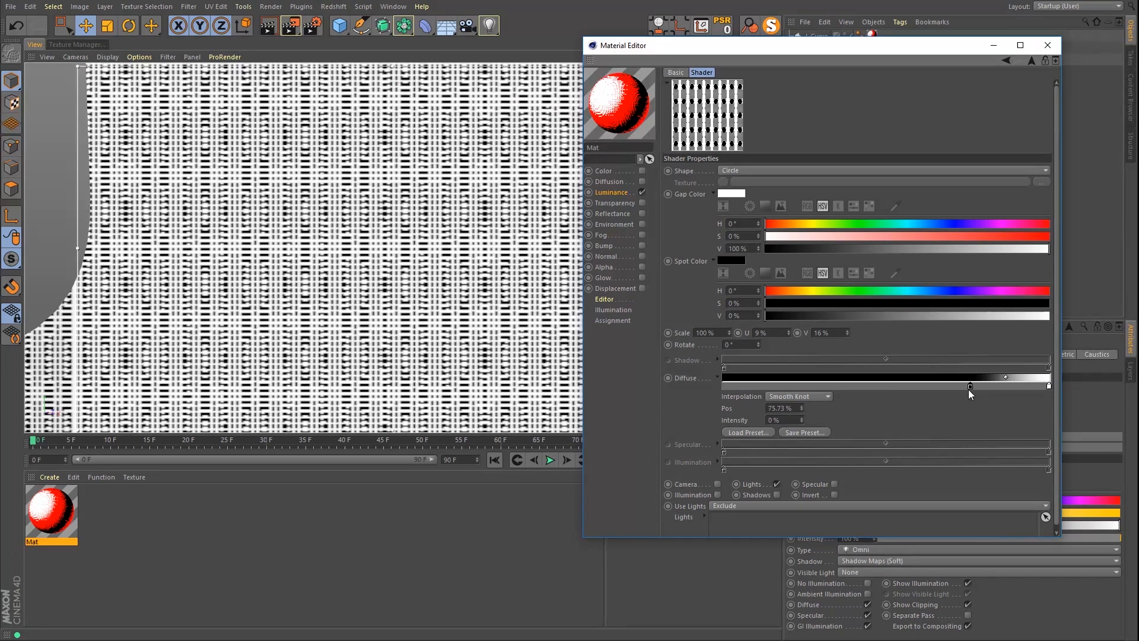
key("ctrl+r")
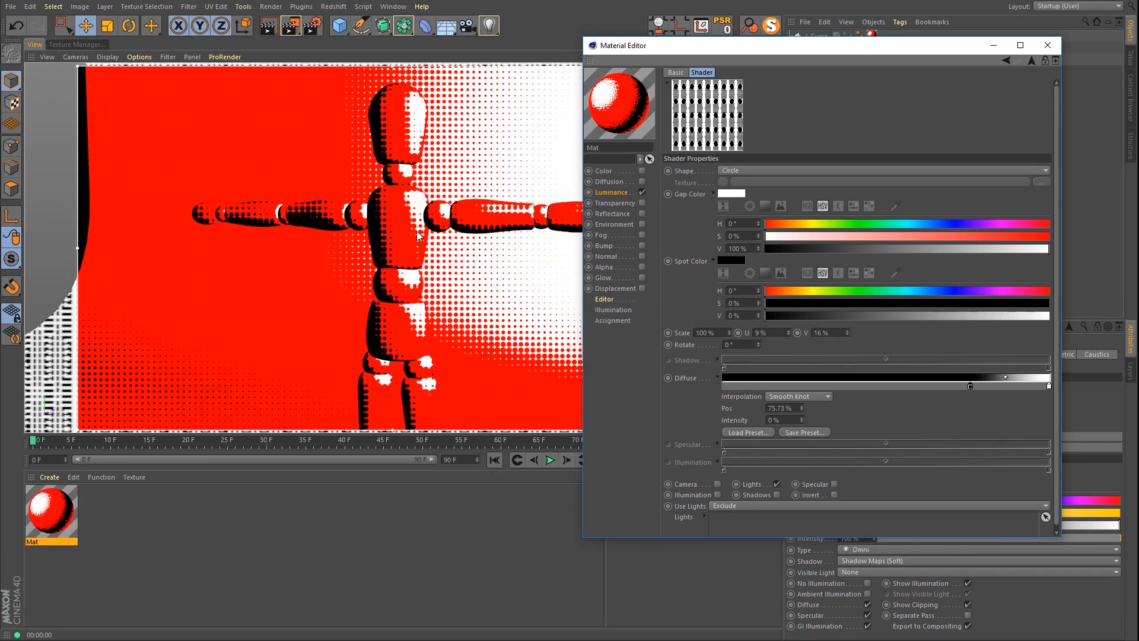
scroll(414, 208, "up", 2)
key("ctrl+r")
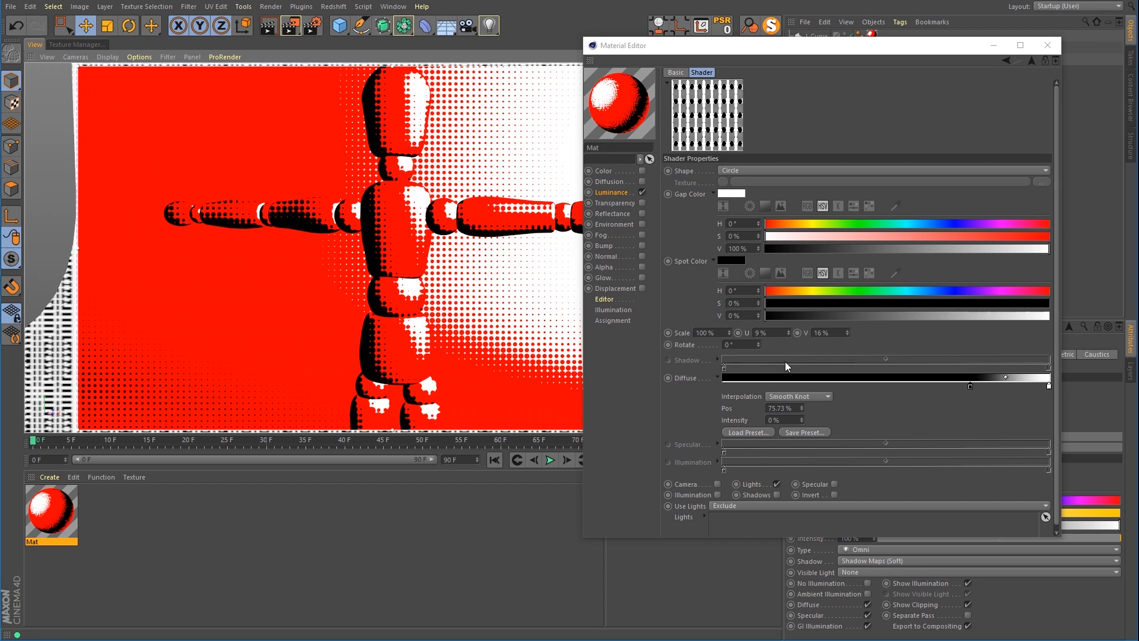
Step: Swap the Screen Spots layer's colours, making the Gap Color black and the Spot Color white
left_click(720, 193)
left_click_drag(707, 219, 653, 221)
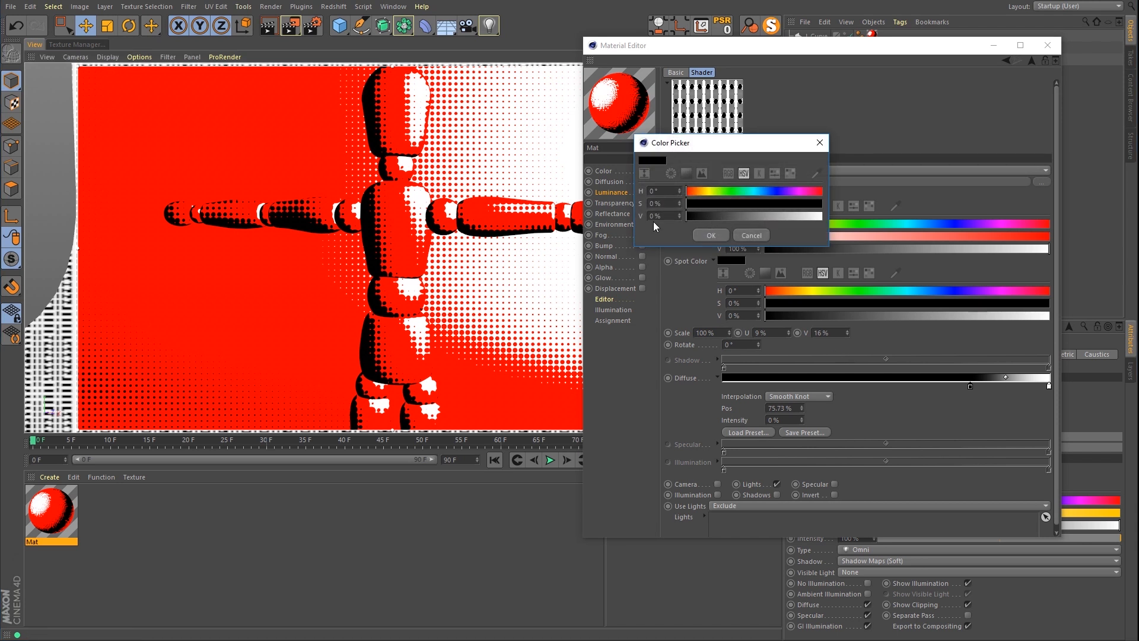
left_click_drag(725, 149, 877, 138)
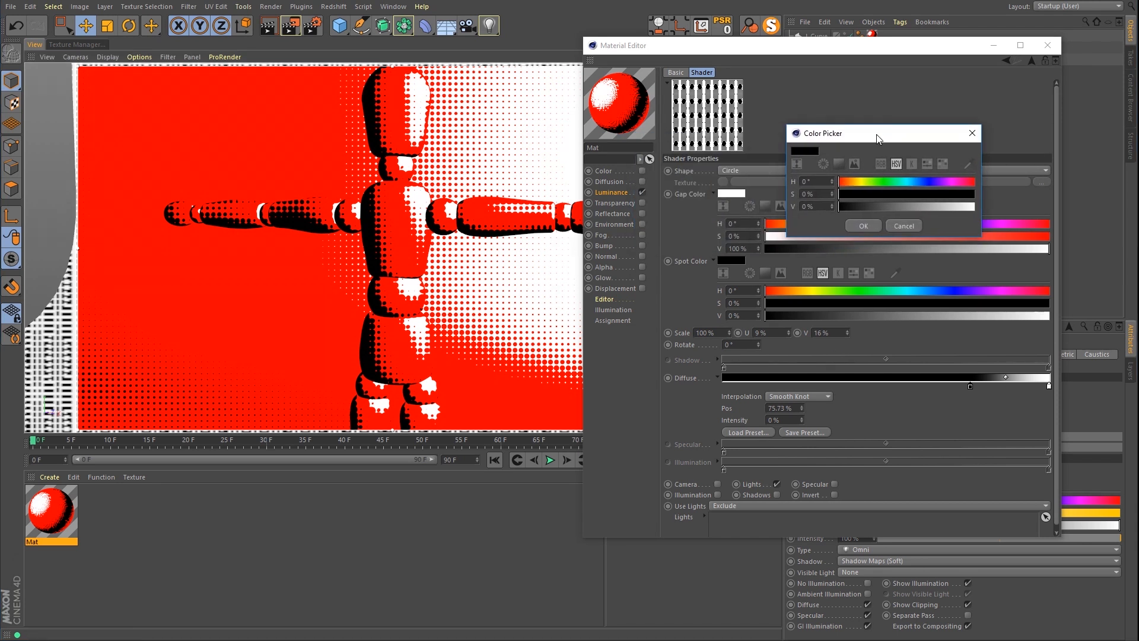
left_click(863, 226)
left_click(734, 260)
left_click_drag(796, 280, 888, 301)
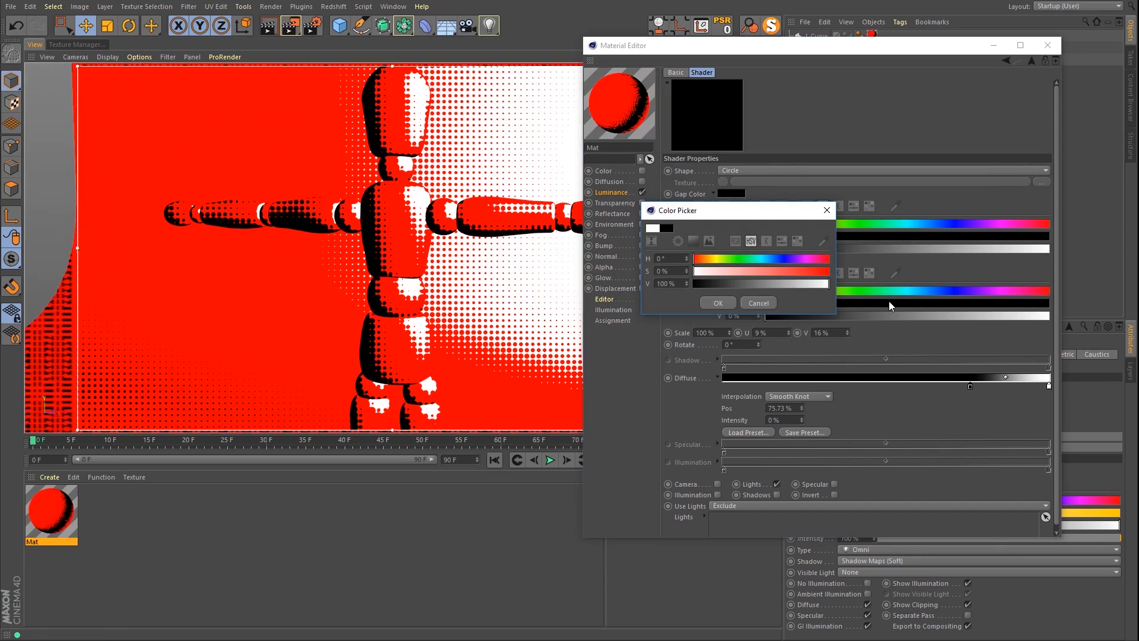
left_click(719, 302)
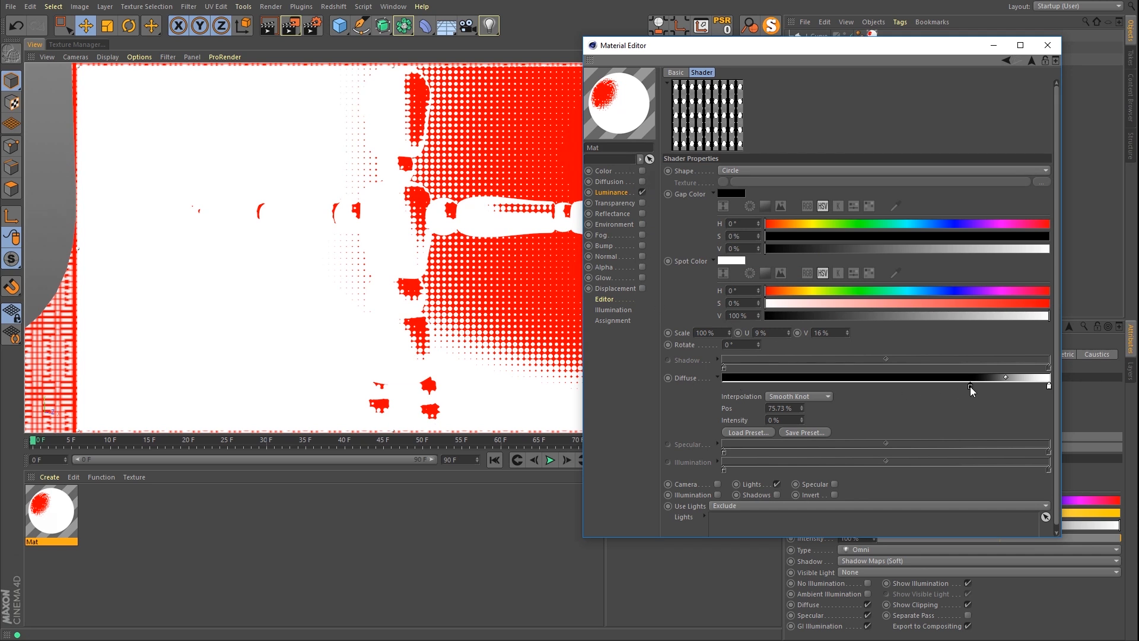
Step: Invert the Screen Spots layer's Diffuse gradient, with the black knot at 100 % and the white knot at about 80 %
mouse_move(1051, 386)
left_mouse_down()
mouse_move(938, 386)
mouse_move(1048, 390)
left_mouse_up()
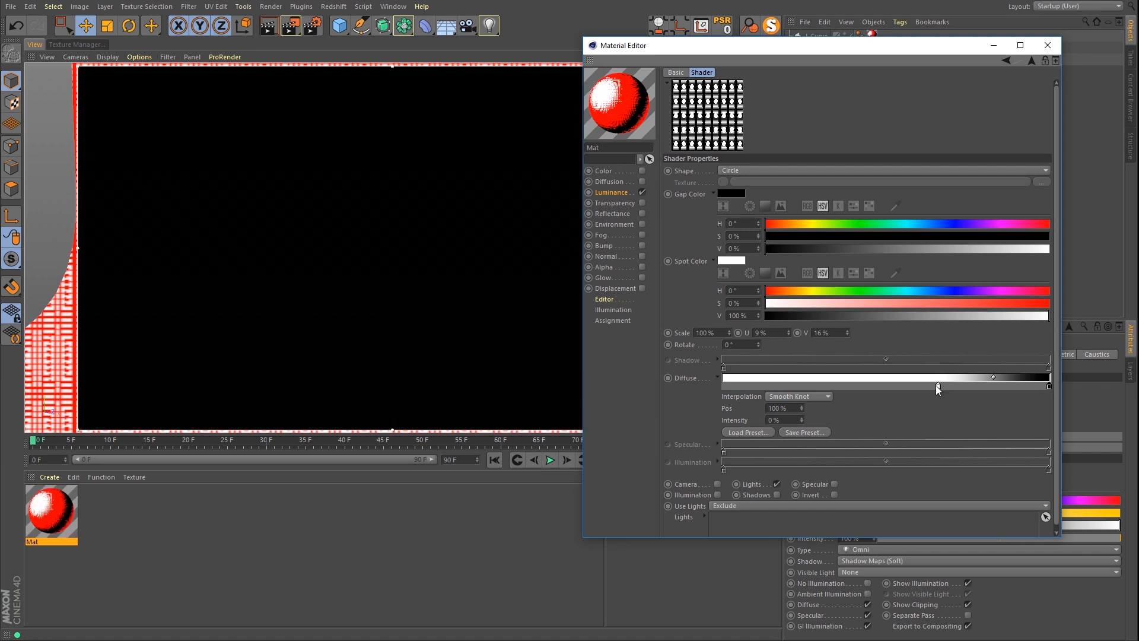
left_click_drag(935, 386, 984, 386)
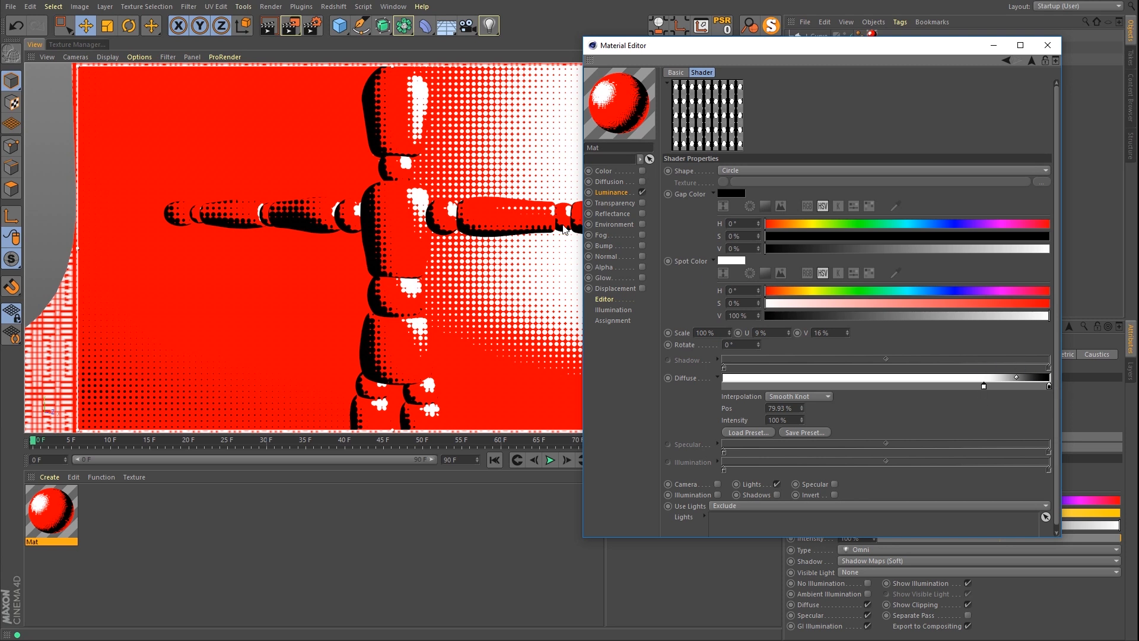
left_click(422, 207)
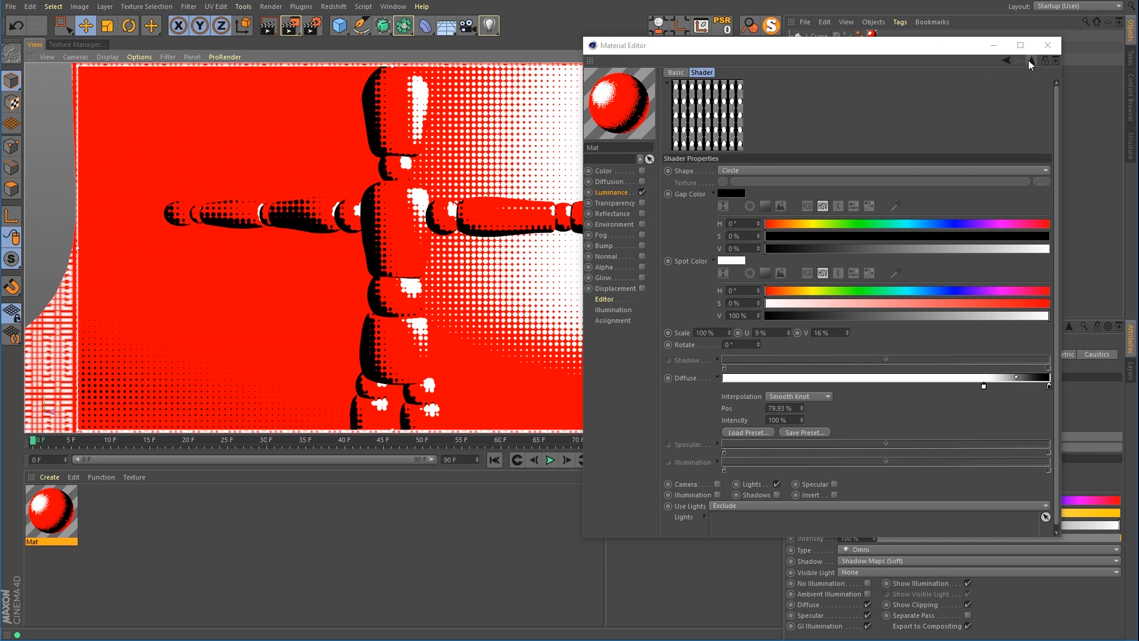
Step: Brighten the inverted Diffuse gradient's black knot to 50 % and move its white knot to about 66 %
left_click(1049, 387)
double_click(1049, 386)
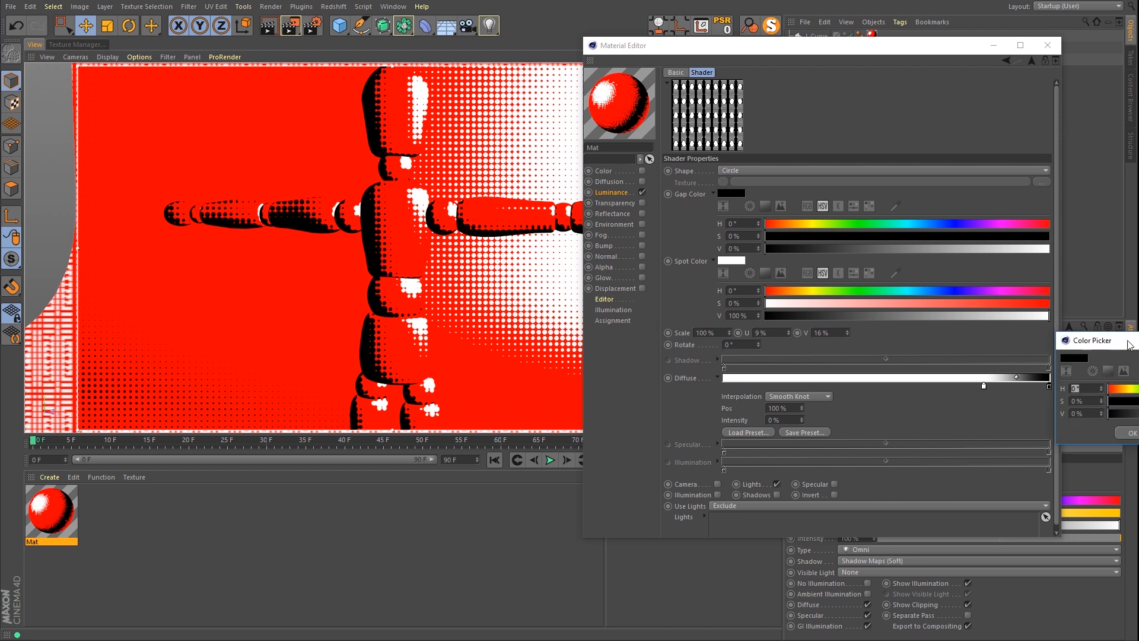
left_click_drag(728, 348, 744, 344)
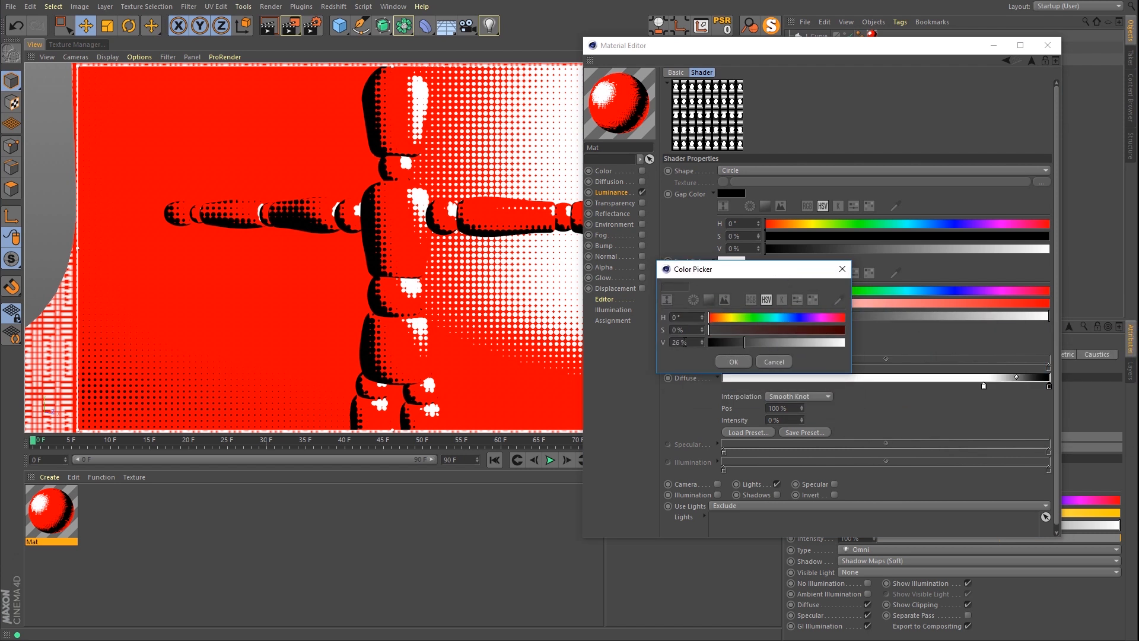
left_click(688, 342)
type("50")
key("Return")
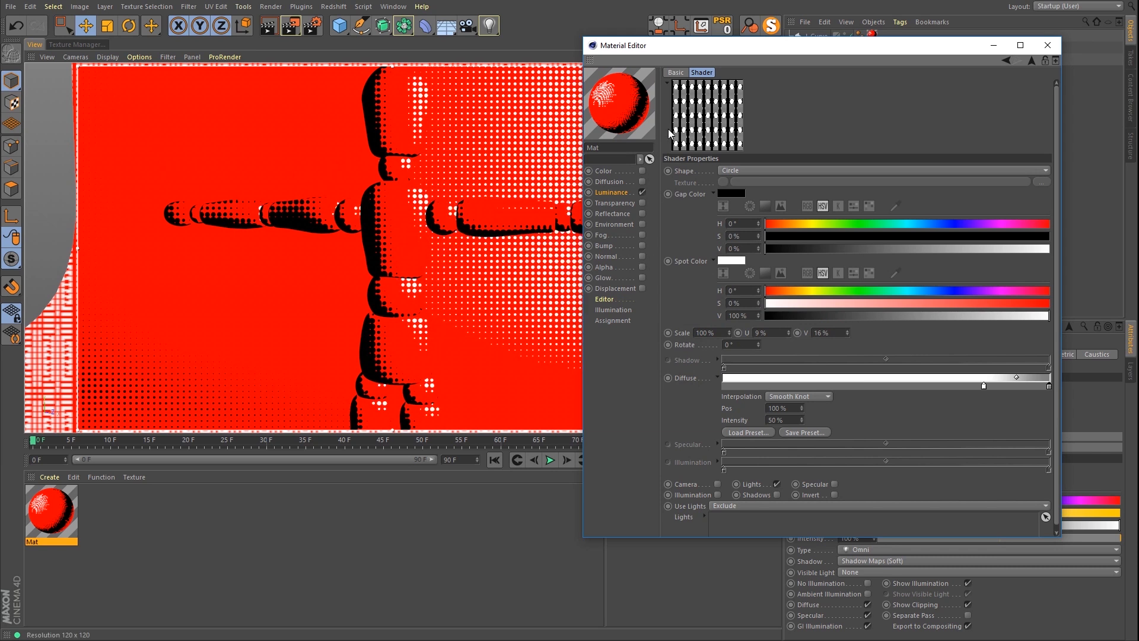
left_click_drag(667, 44, 841, 46)
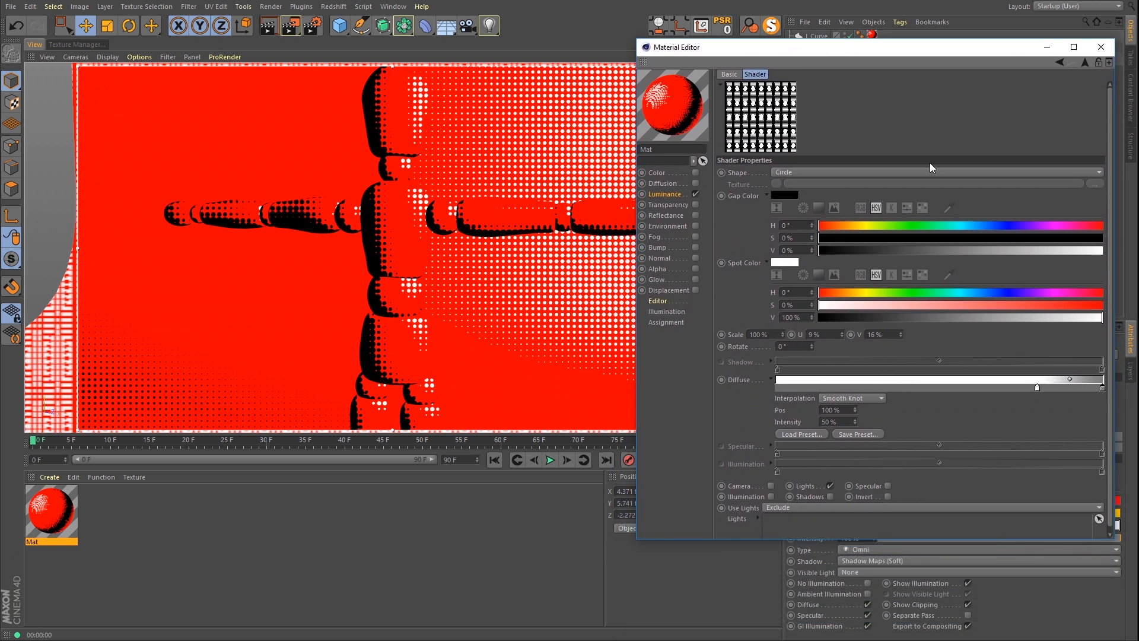
left_click_drag(1039, 390, 992, 389)
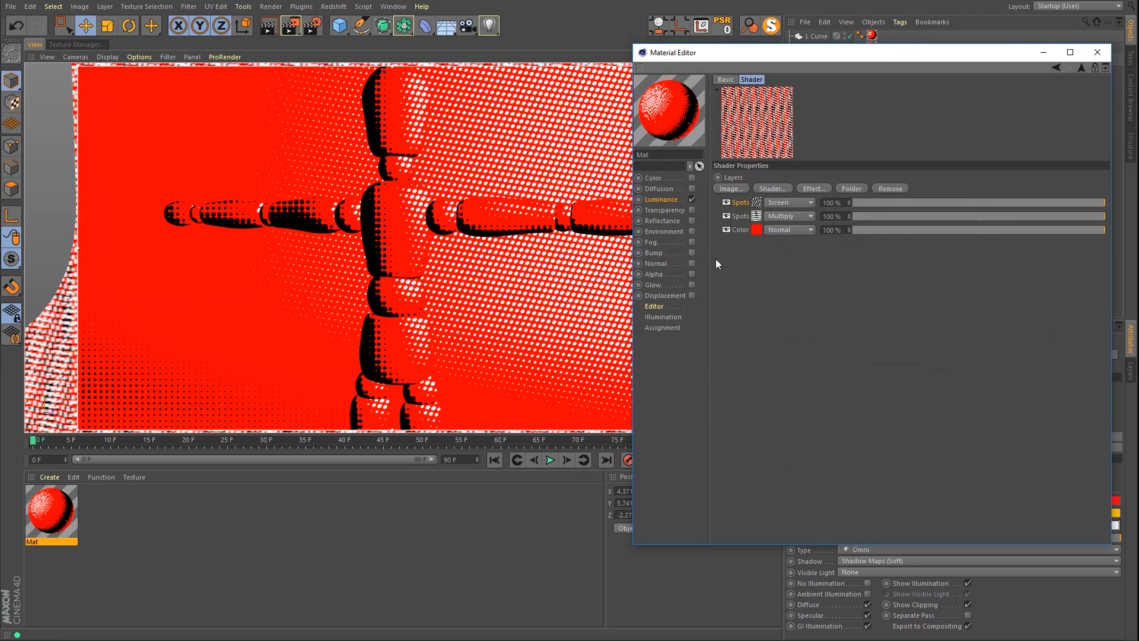
Step: Try the Diamond, Checker and Lines V shapes in the Multiply Spots layer, and settle on Lines U
left_click(755, 217)
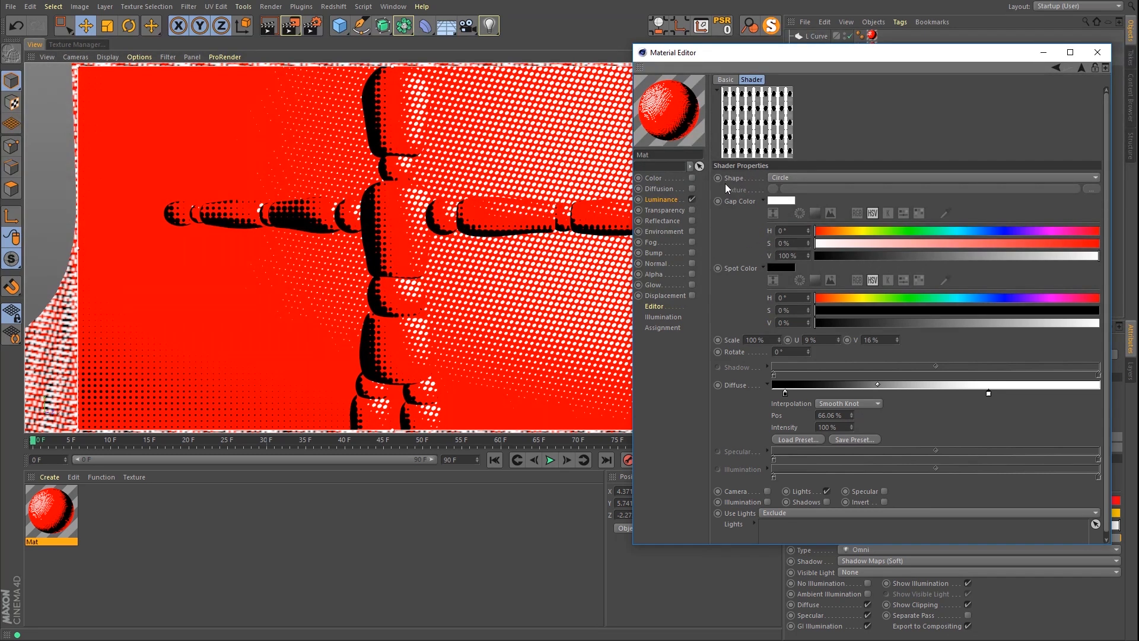
left_click(793, 178)
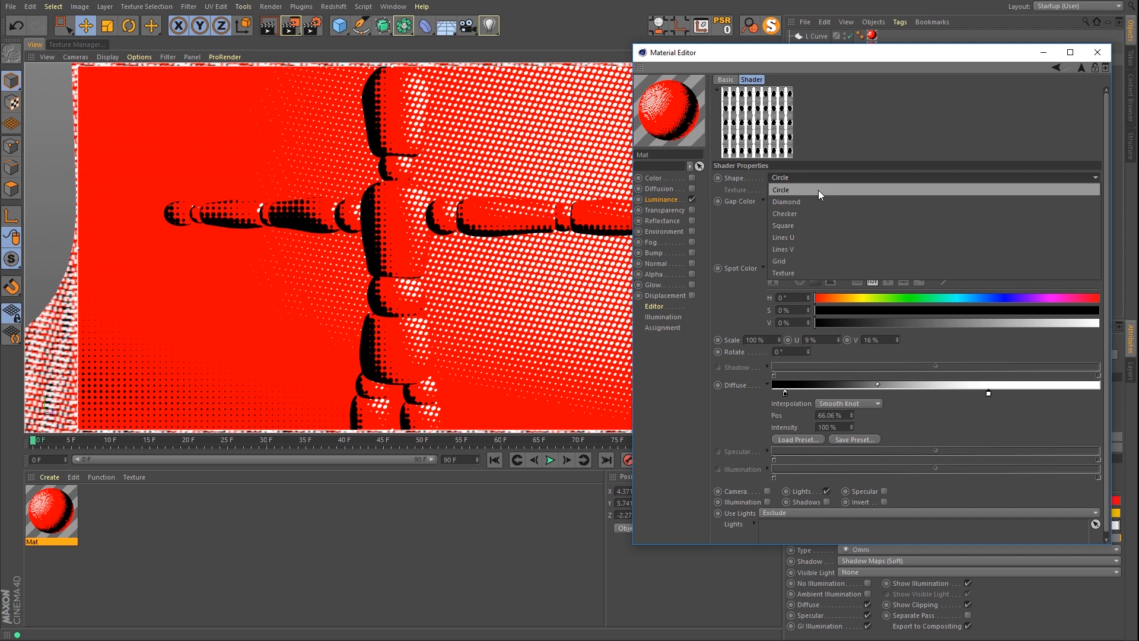
left_click(818, 202)
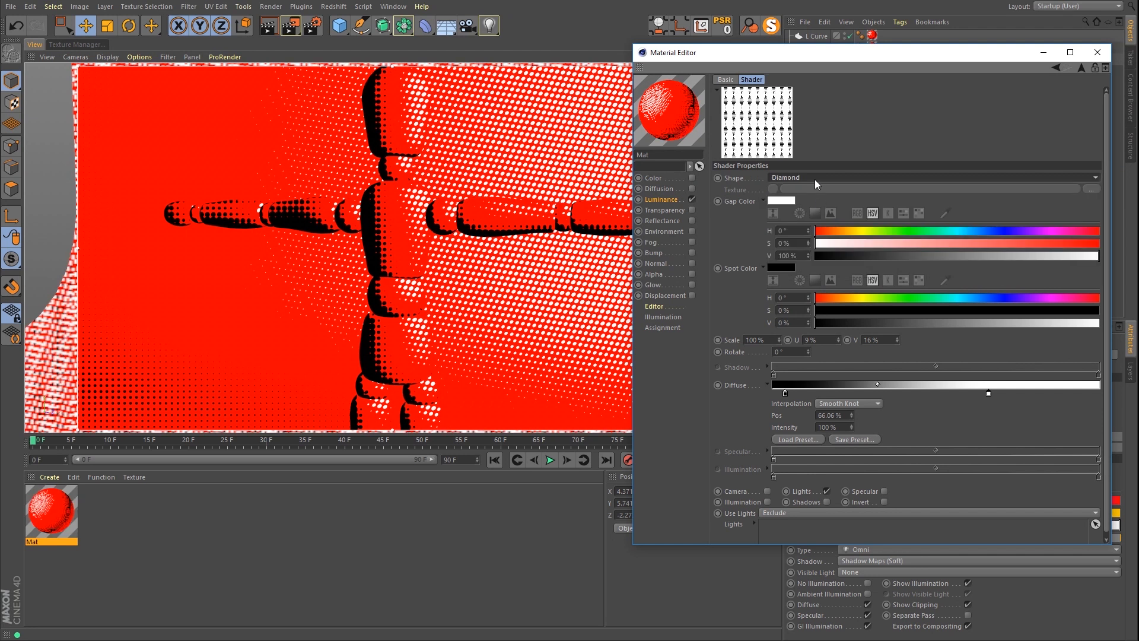
left_click(848, 181)
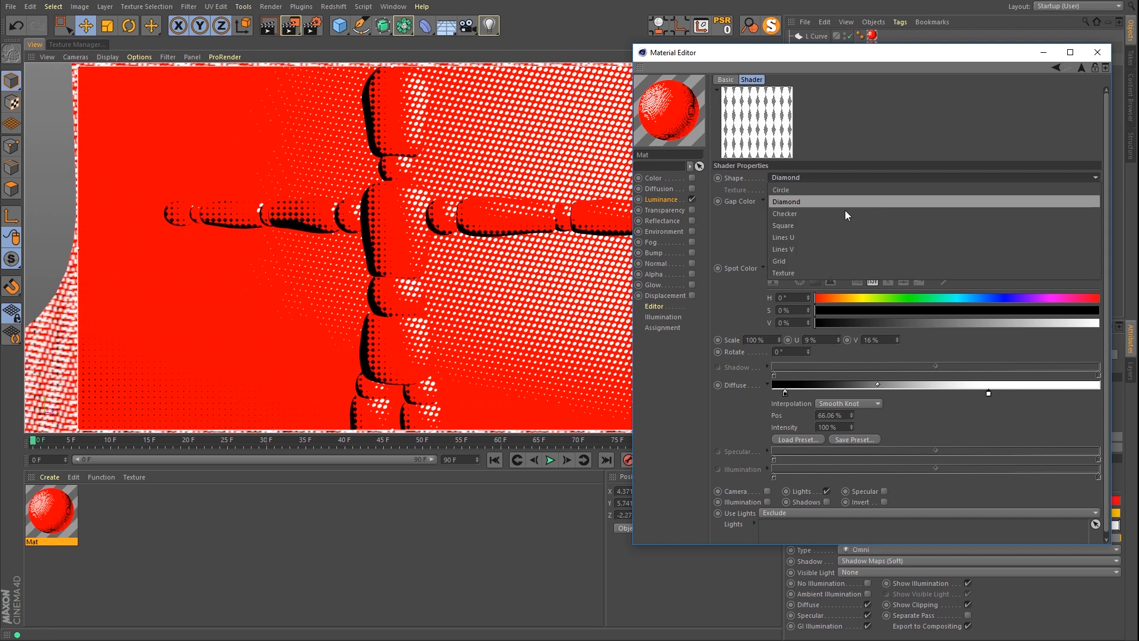
left_click(845, 212)
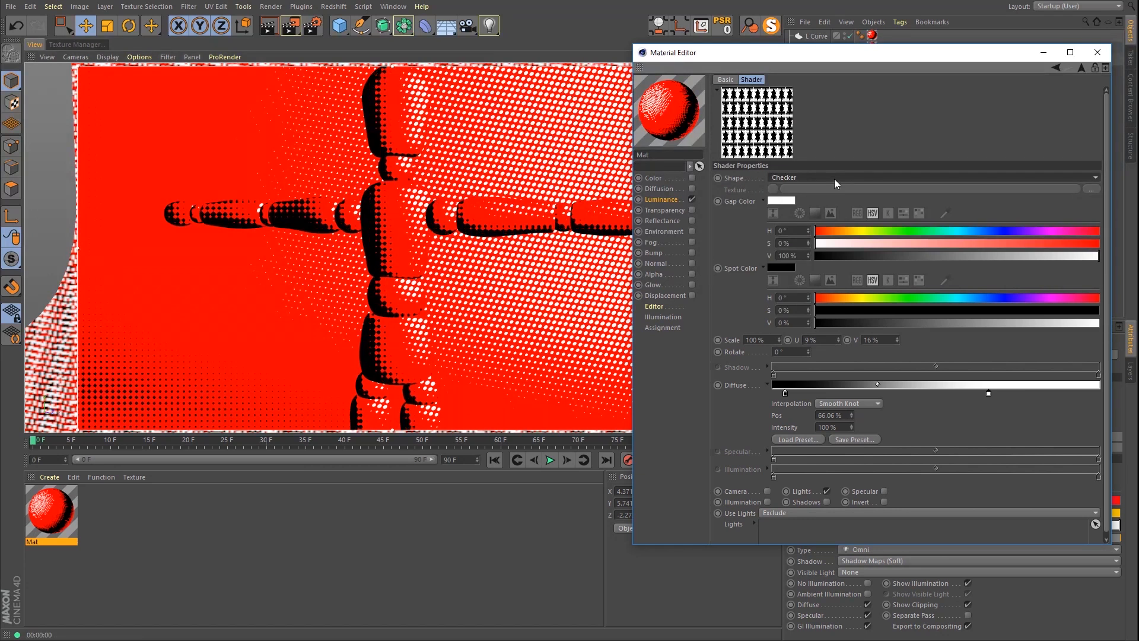
left_click(834, 179)
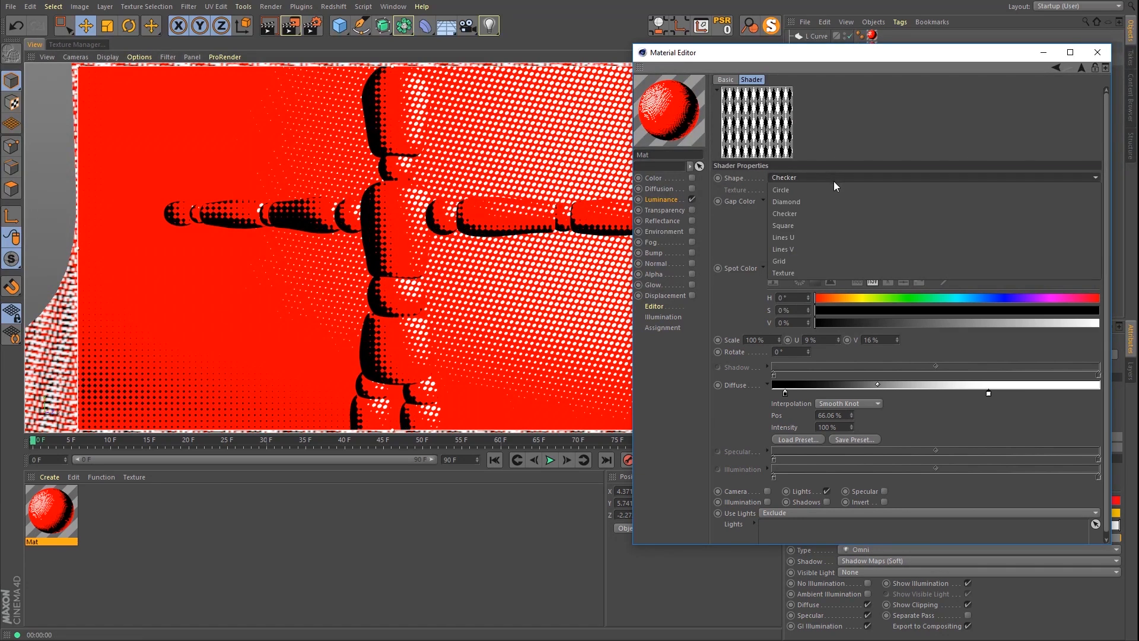
left_click(825, 244)
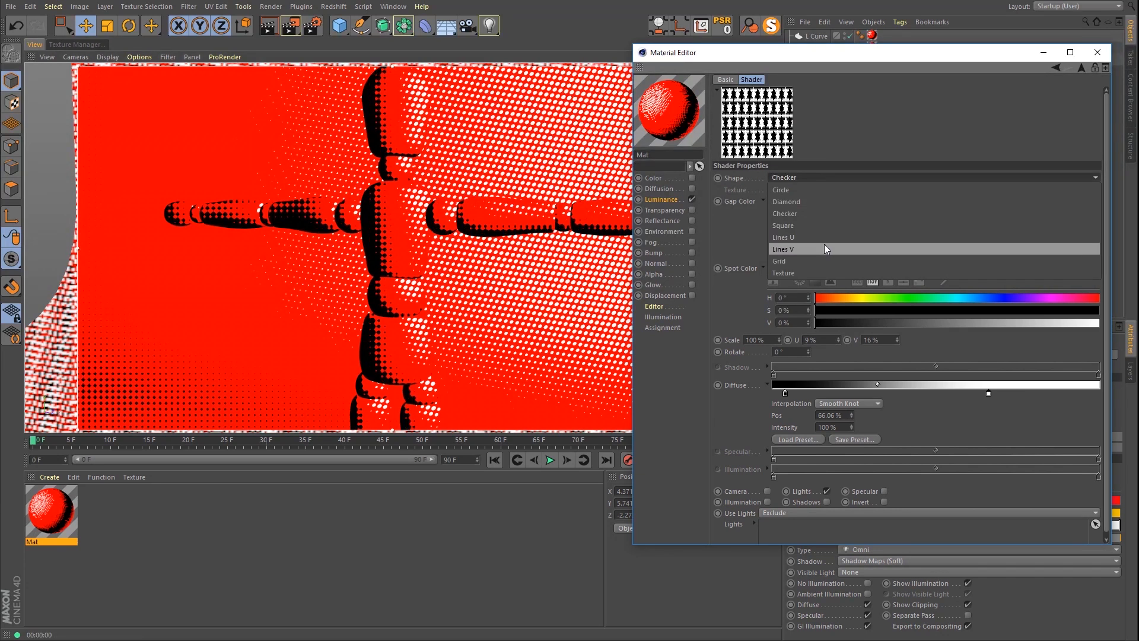
left_click(815, 176)
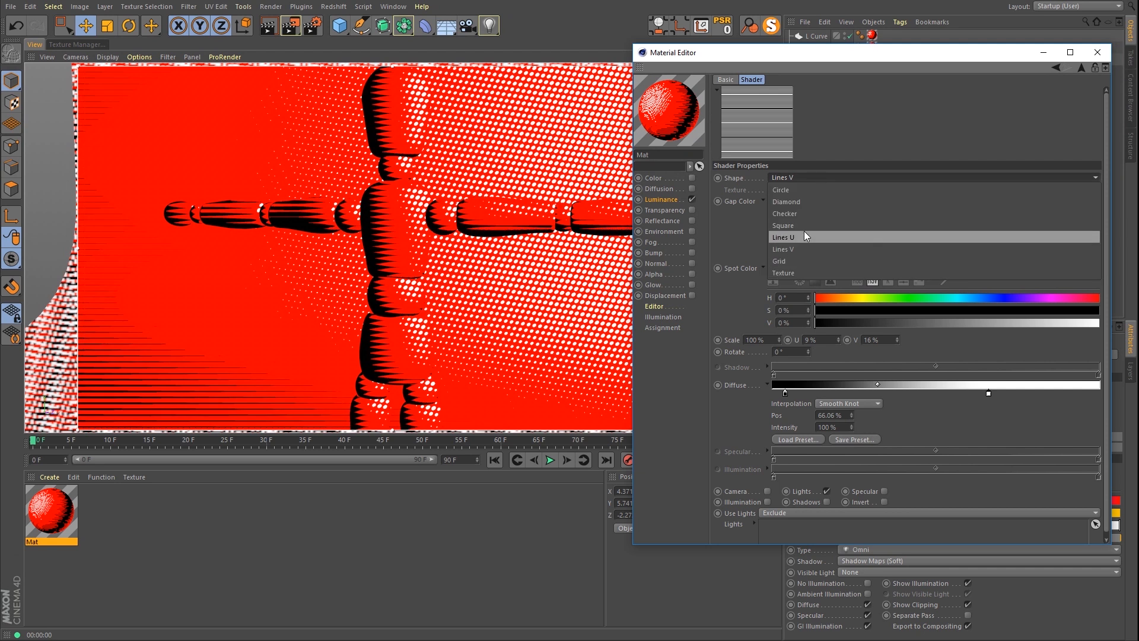
left_click(806, 233)
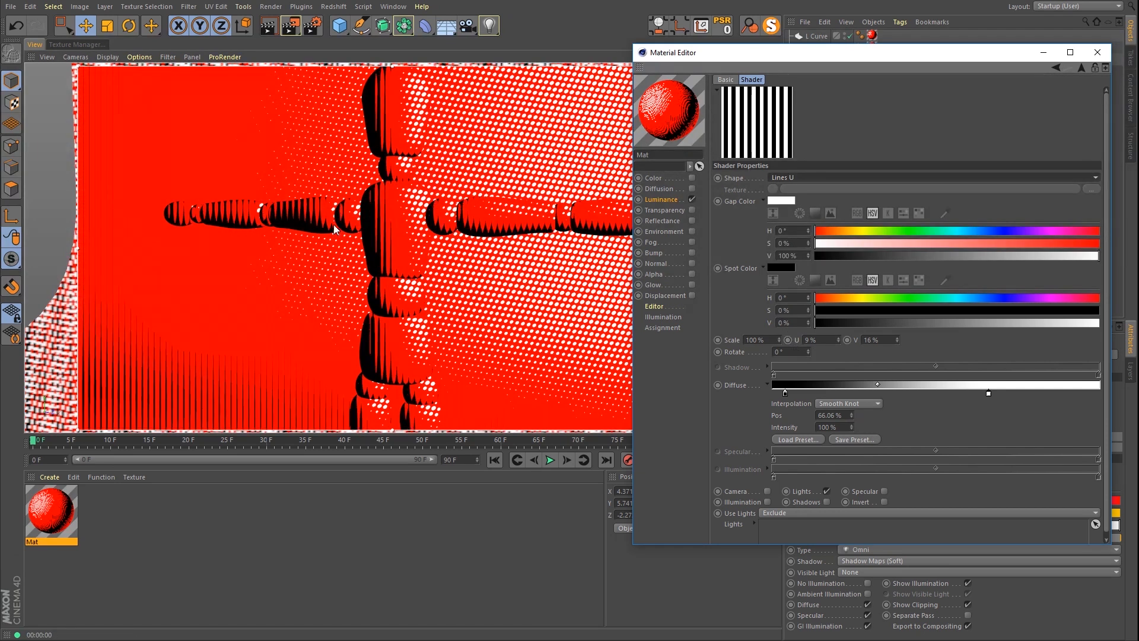
Step: Rotate the Multiply Spots layer's line pattern to 45° and set its Scale to 25 %
left_click(790, 352)
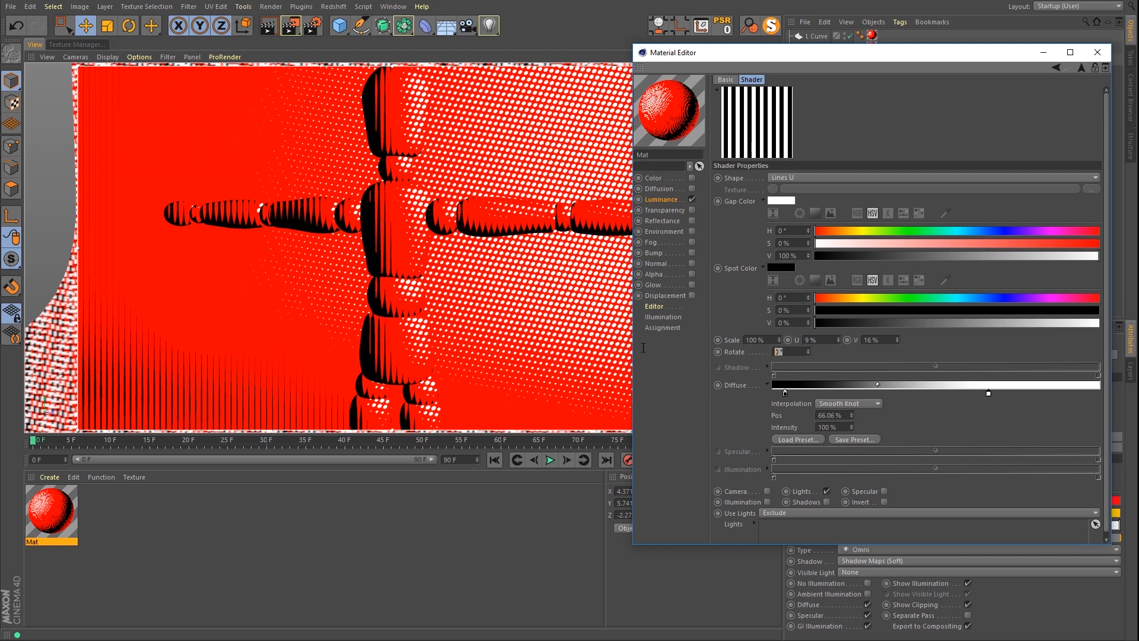
type("45")
key("Return")
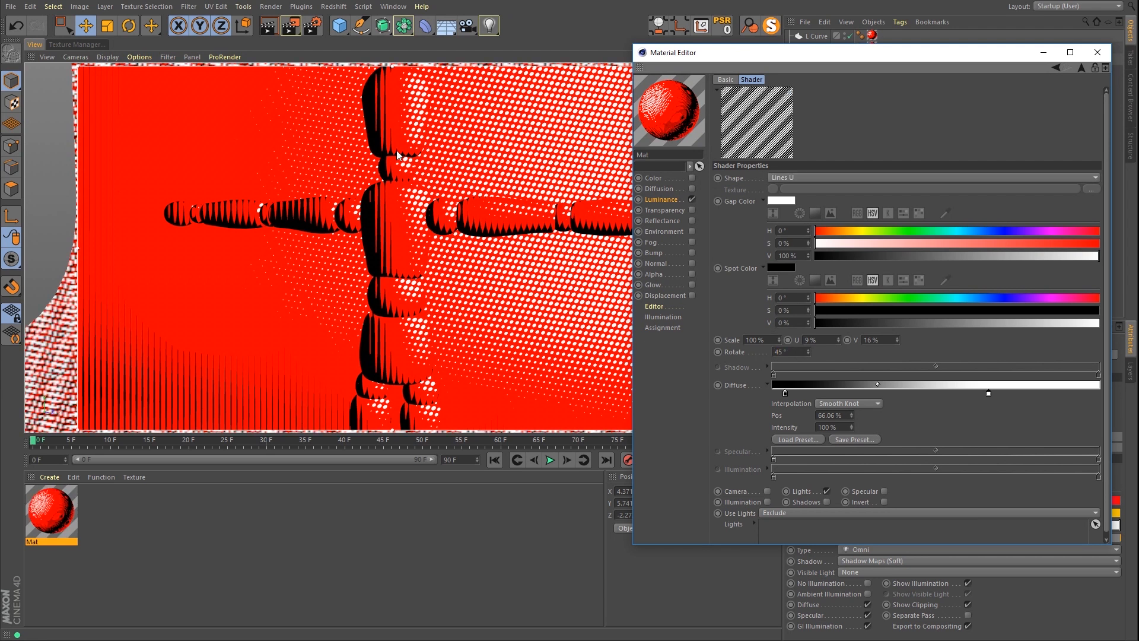
left_click(766, 341)
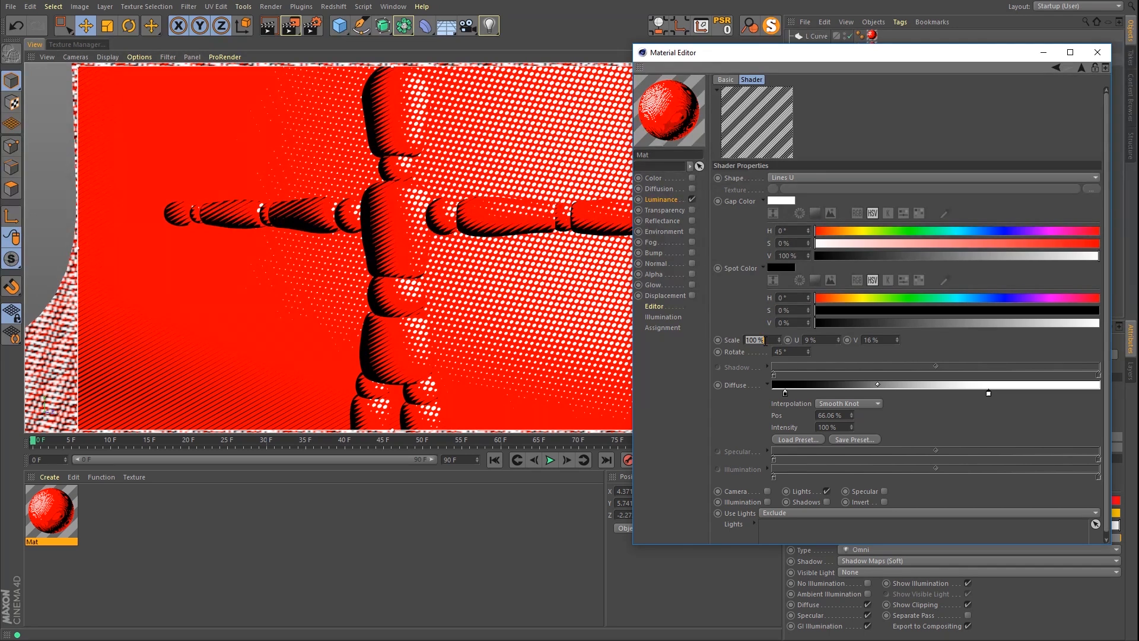
type("25")
key("Return")
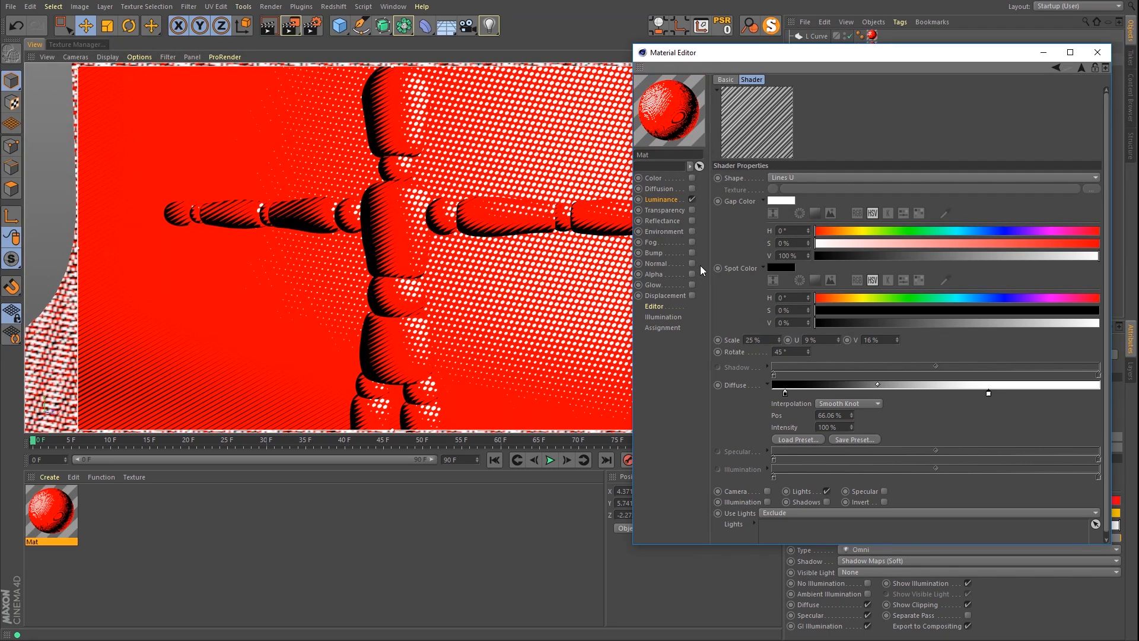
Step: Move the line pattern's Diffuse gradient white knot to about 73 % and its black knot to the start, and render a closer view
key("ctrl+r")
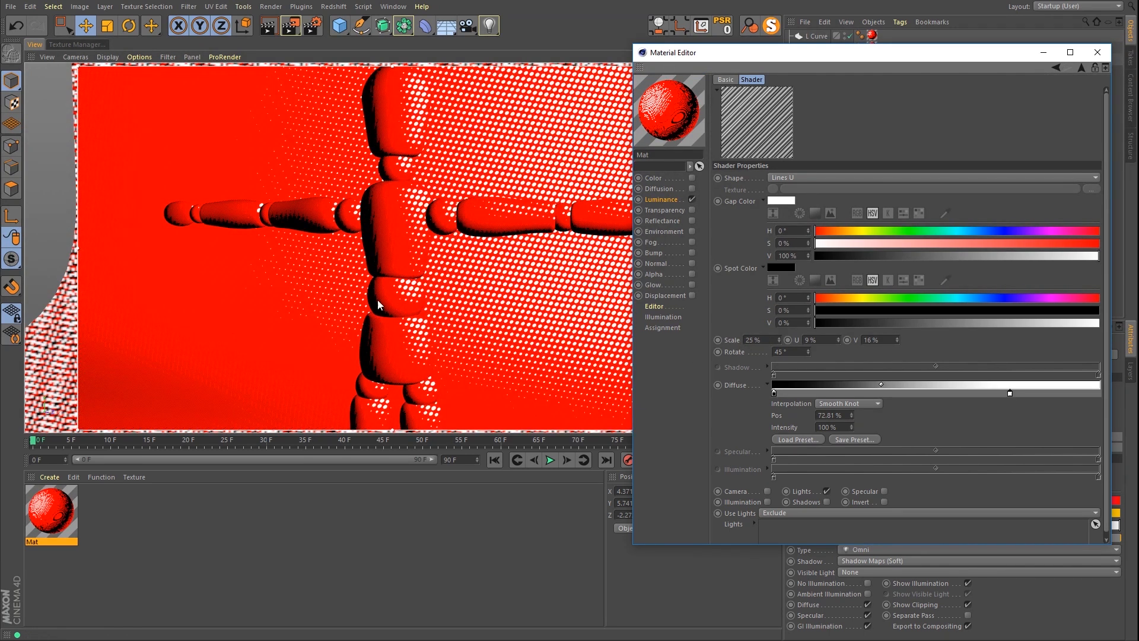
left_click(388, 231)
key("ctrl+r")
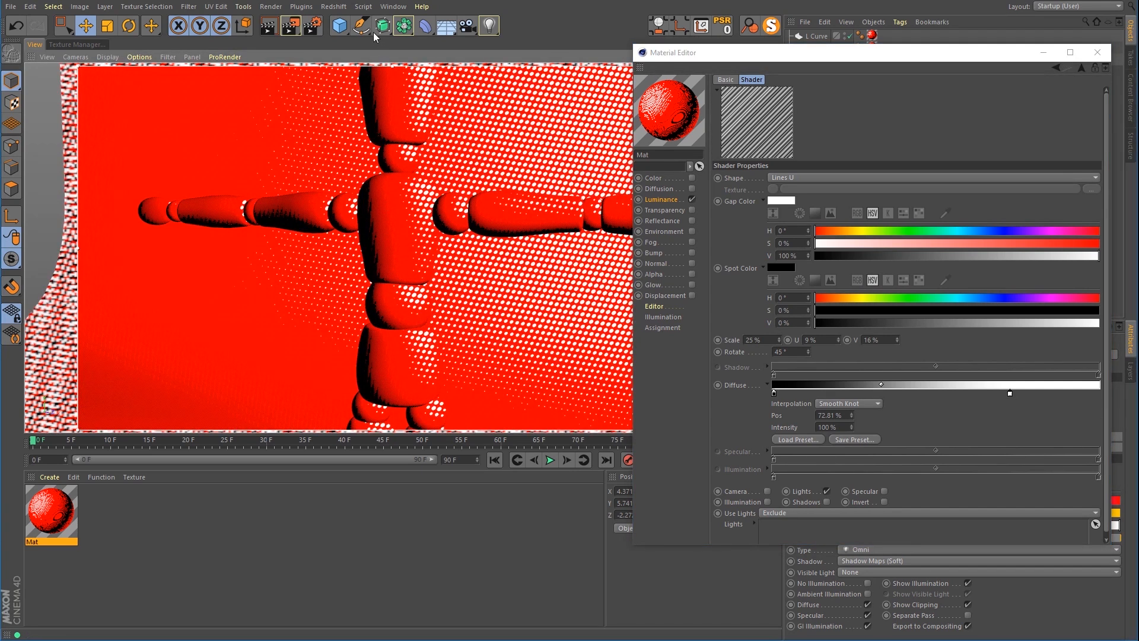
Step: Set the anti-aliasing Min Level to 4x4 in the render settings and render the view
left_click(312, 25)
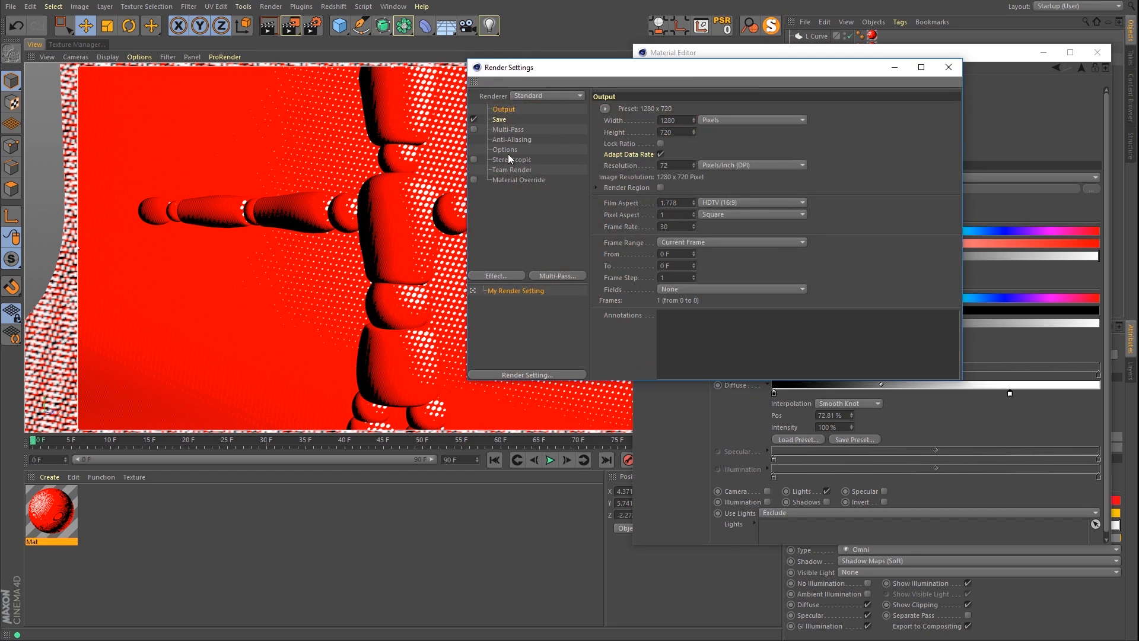
left_click(510, 139)
left_click(712, 118)
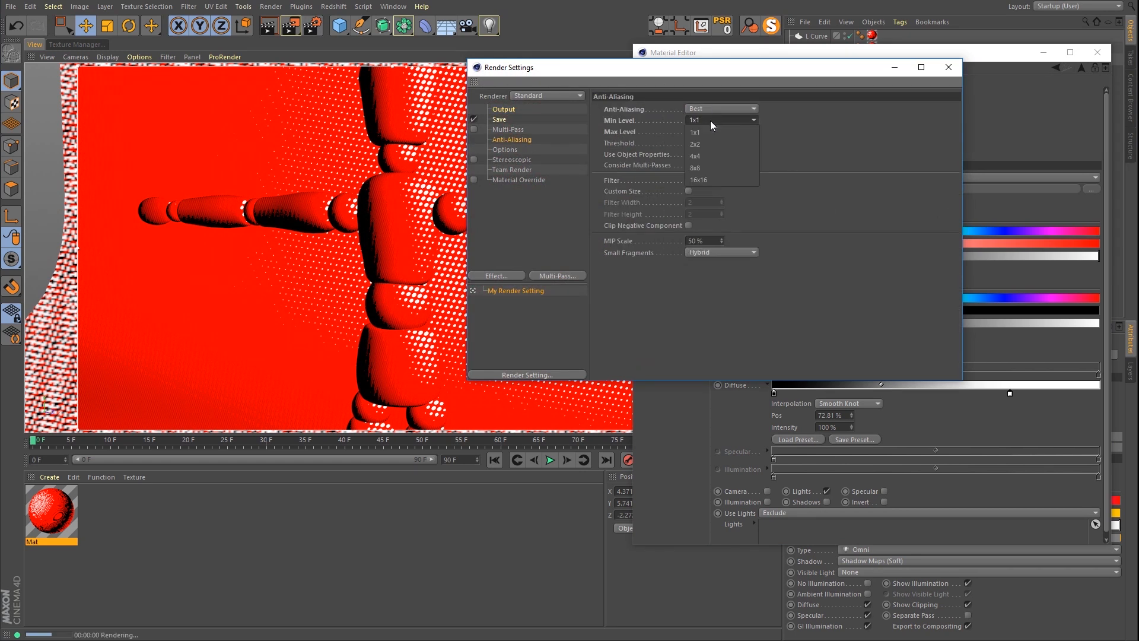
left_click(710, 120)
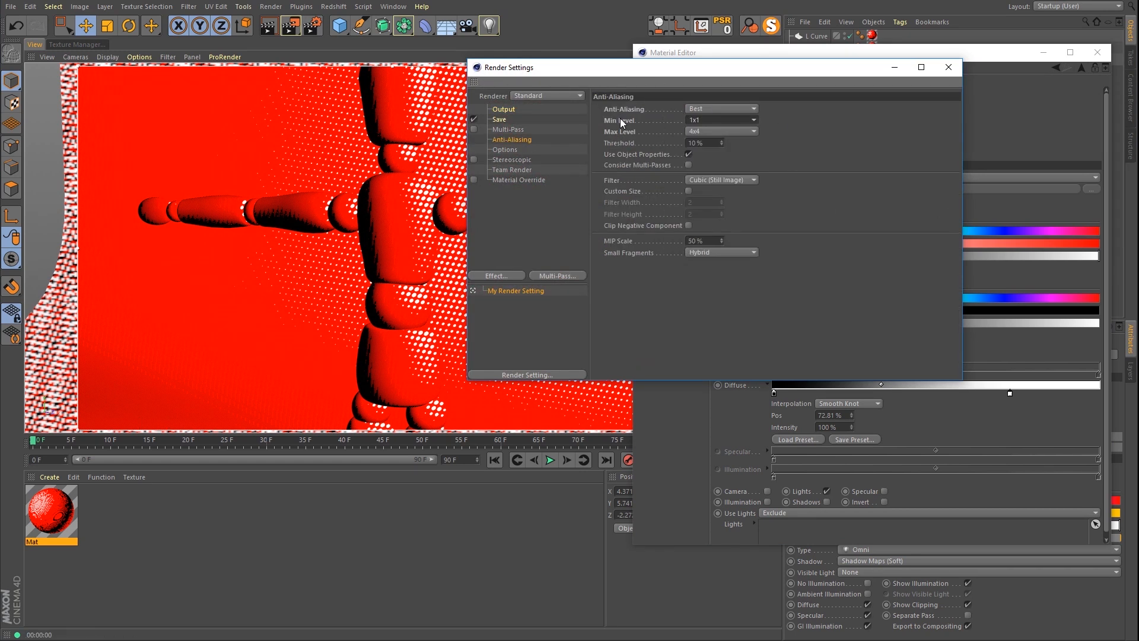
left_click(700, 120)
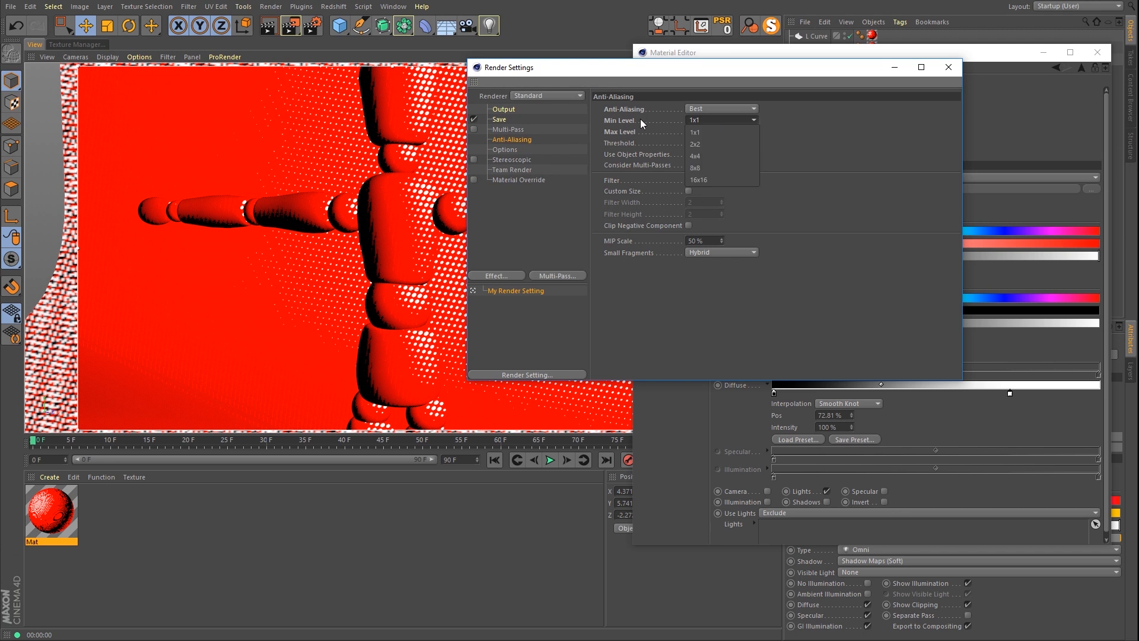
left_click(698, 155)
key("ctrl+r")
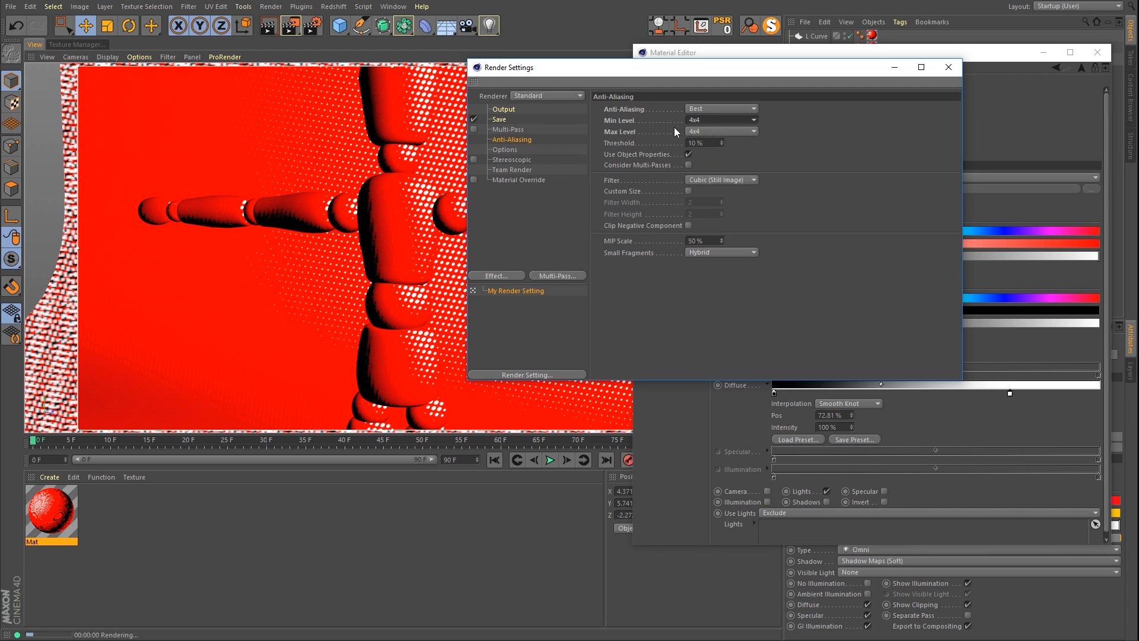
Step: Raise both the anti-aliasing Max Level and Min Level to 8x8
left_click(715, 132)
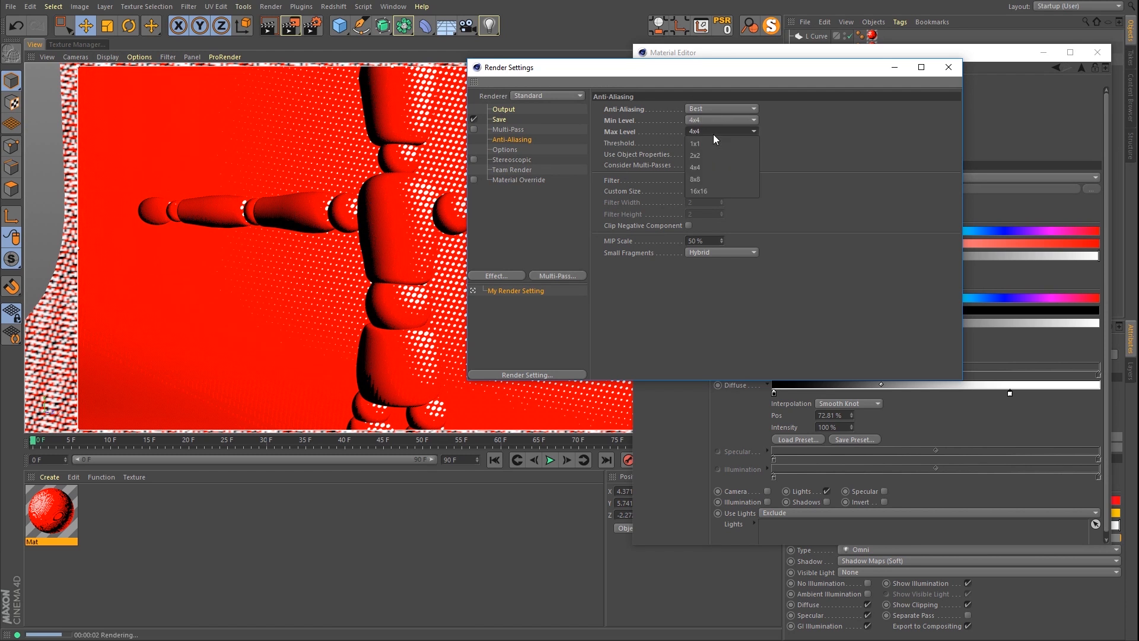
left_click(713, 180)
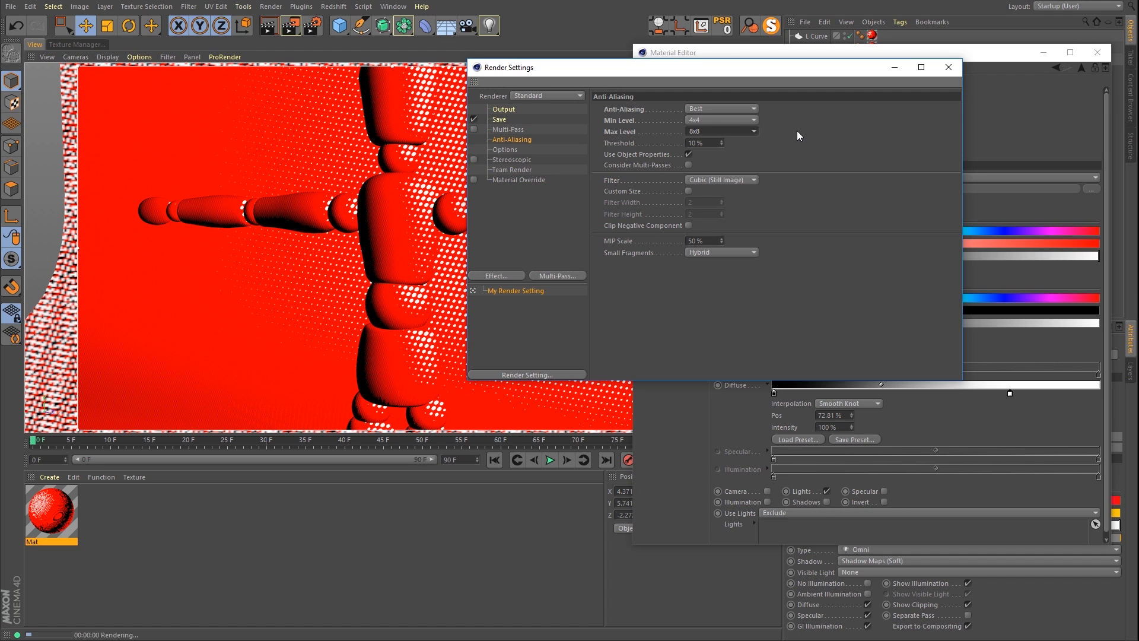
left_click(707, 118)
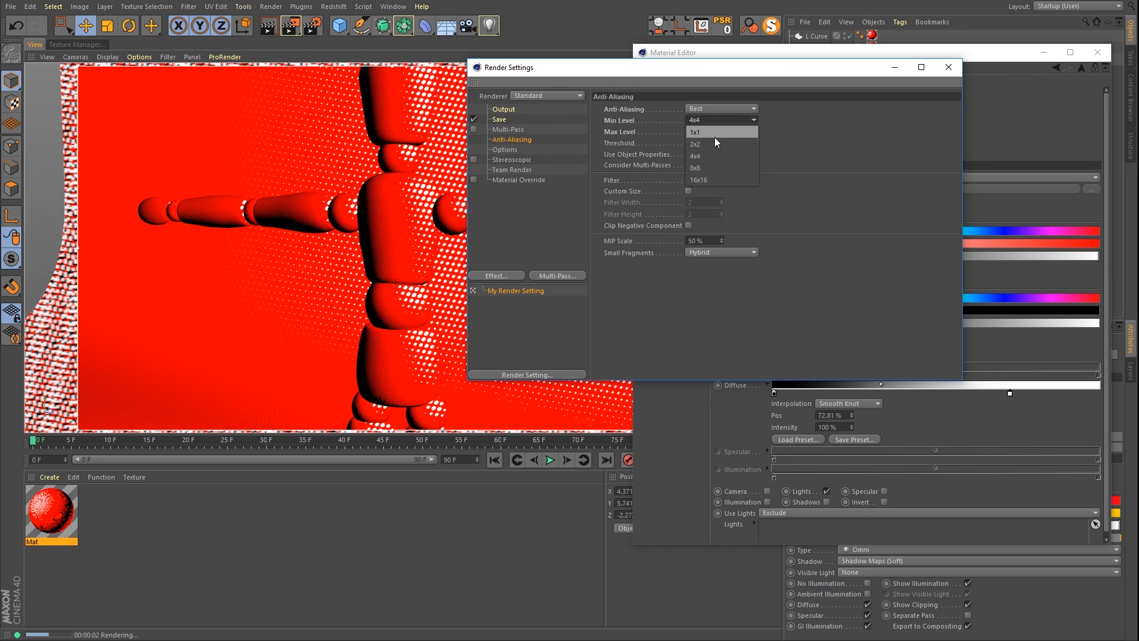
left_click(709, 167)
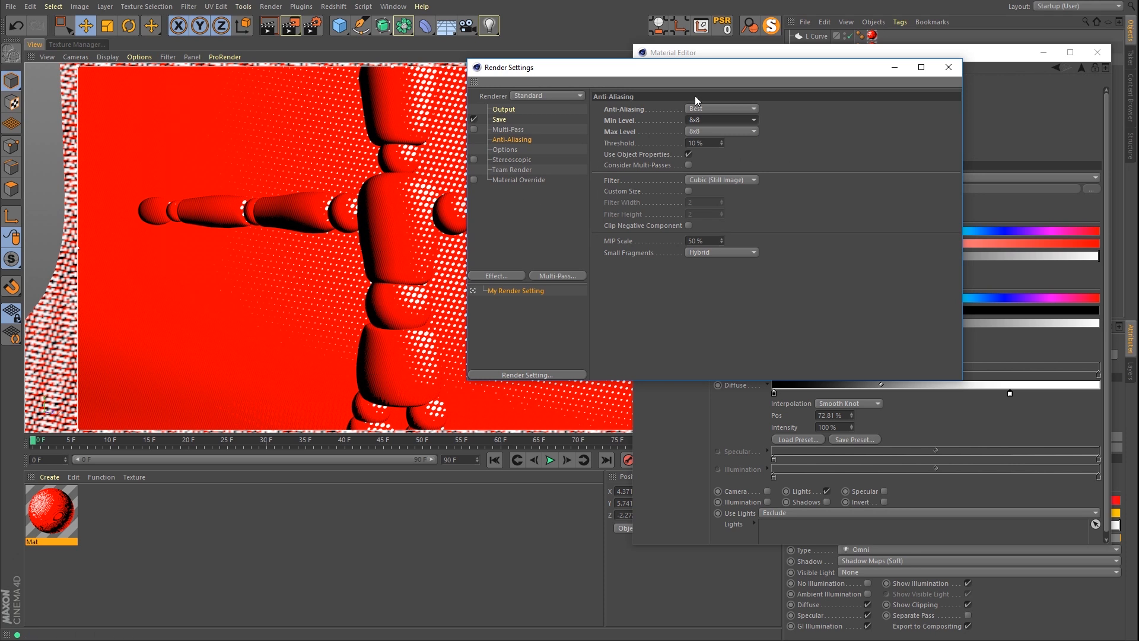
Step: Set the Multiply Spots layer's Scale to 50 %, keeping the render settings window clear of the figure
left_click_drag(710, 71, 328, 286)
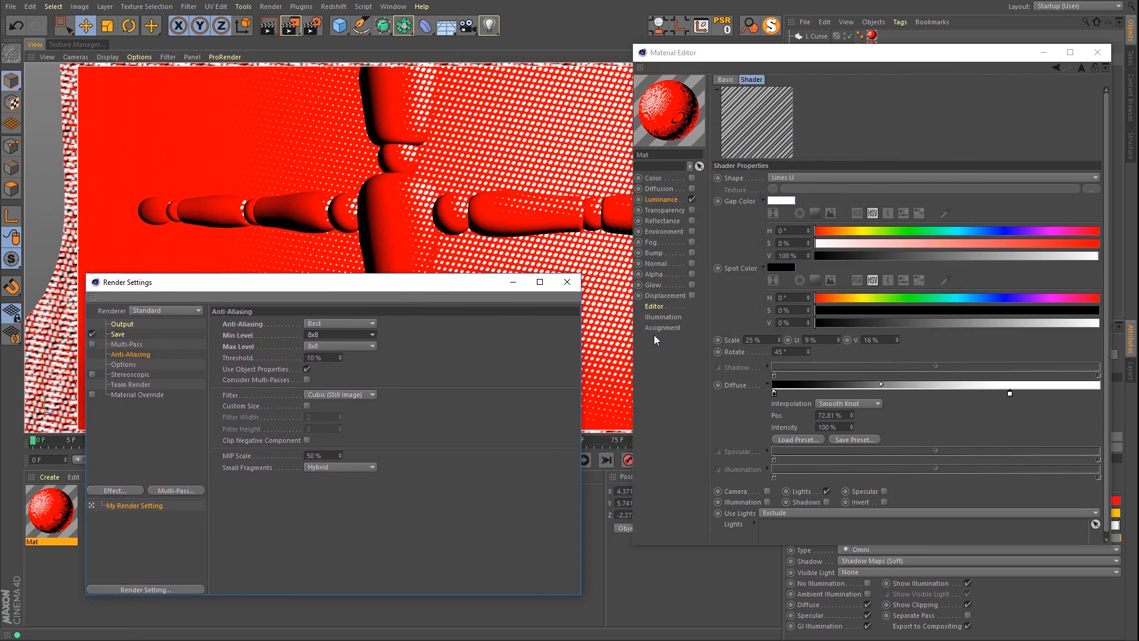
left_click(762, 338)
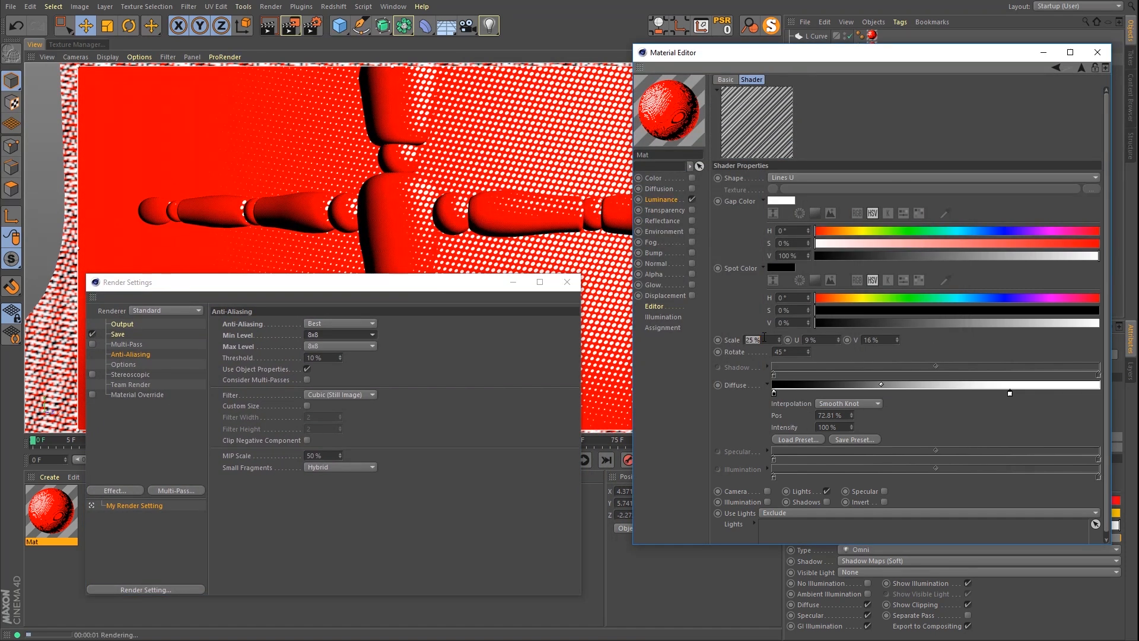
type("50")
key("Return")
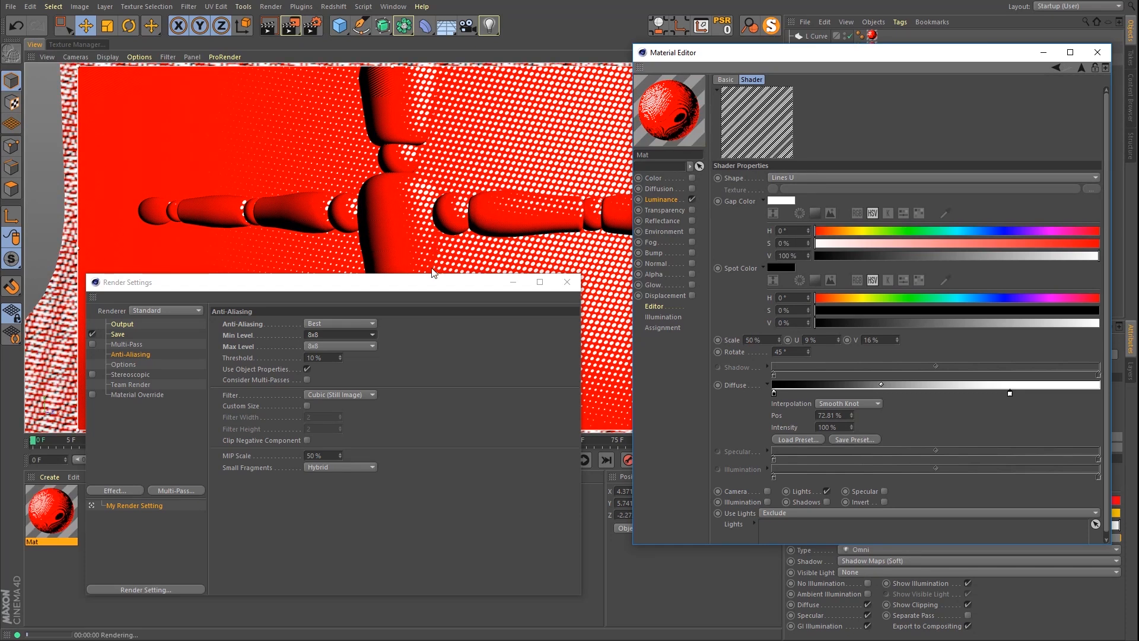
left_click_drag(426, 283, 422, 334)
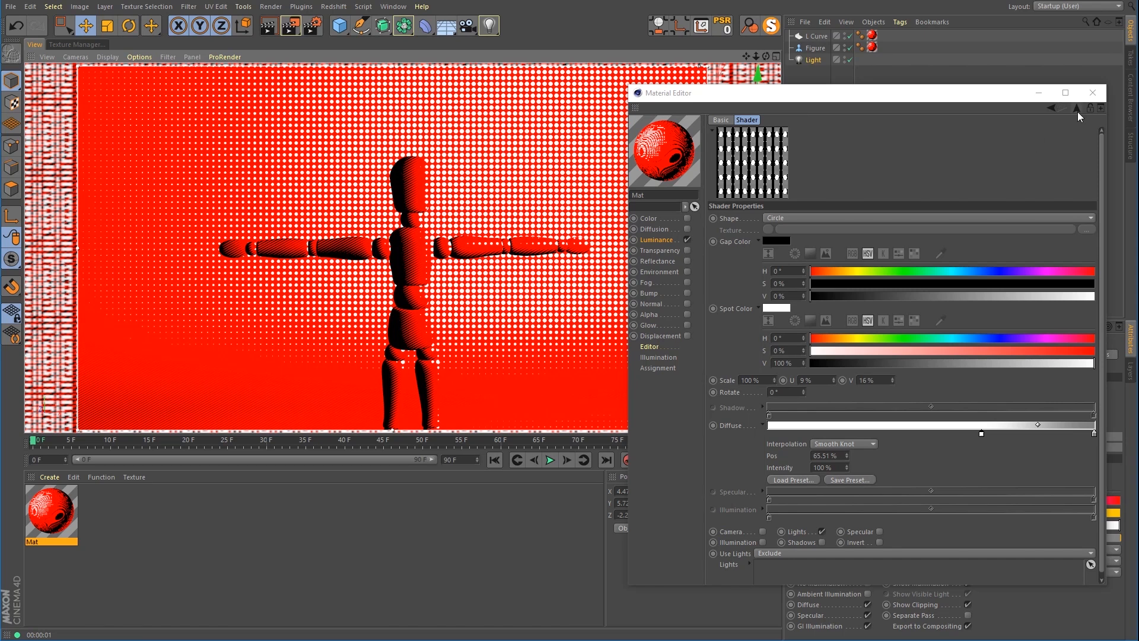
Step: Enable Shadows in both the Screen and the Multiply Spots layers
left_click(821, 542)
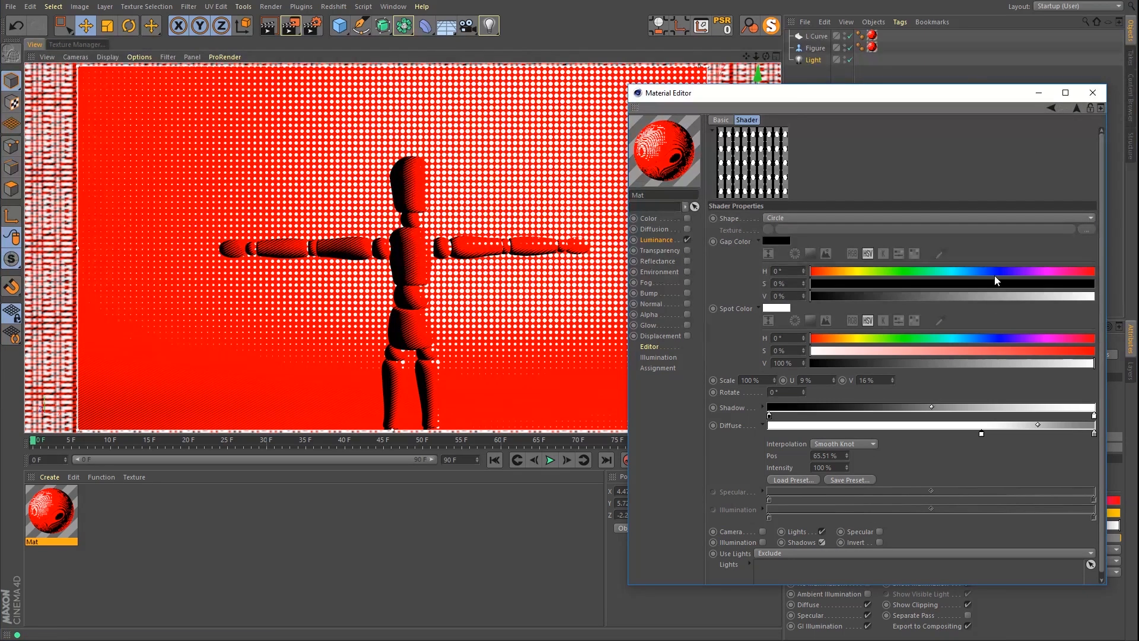
left_click(1074, 109)
left_click(750, 258)
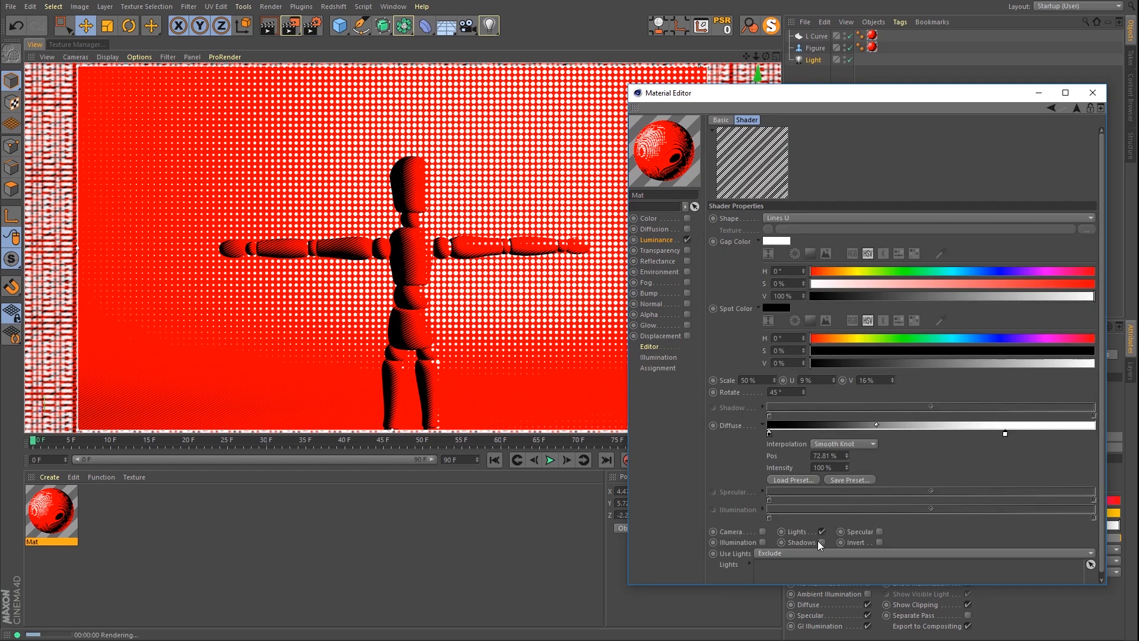
left_click(823, 542)
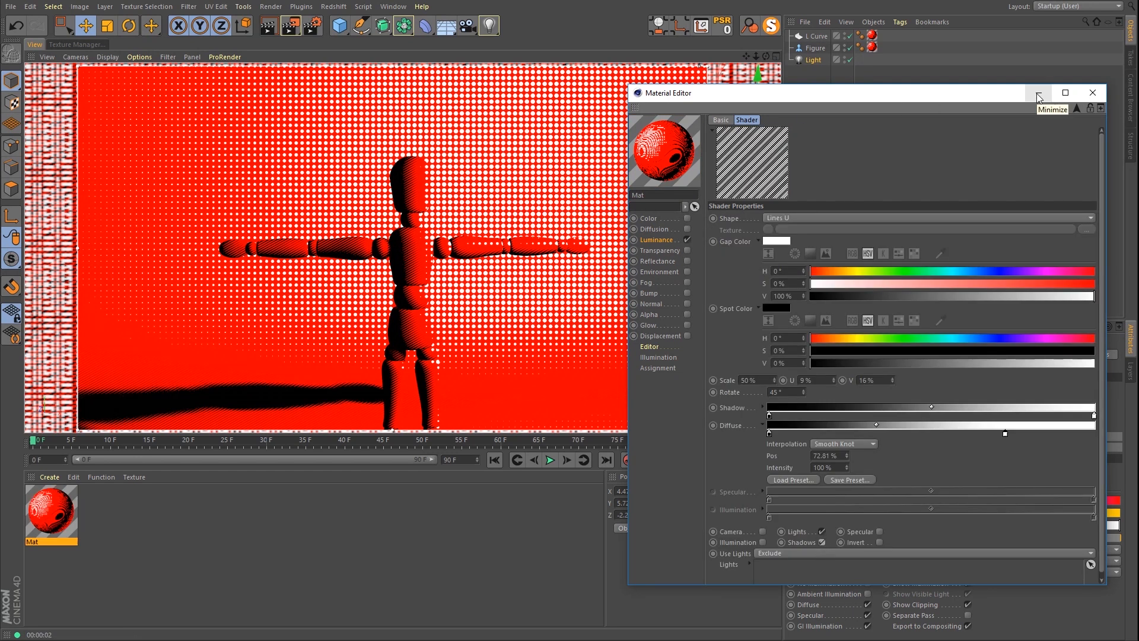
Step: Switch to the four-view layout and reposition the light to cast the figure's shadow onto the backdrop
left_click(1037, 93)
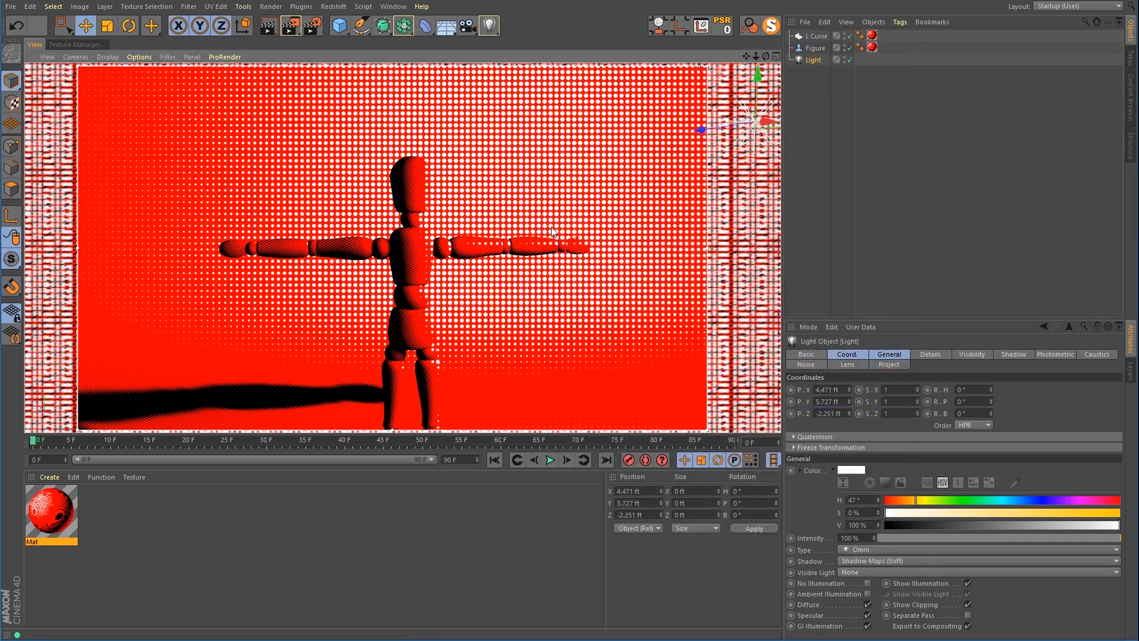
middle_click(544, 236)
left_click_drag(780, 86, 737, 45)
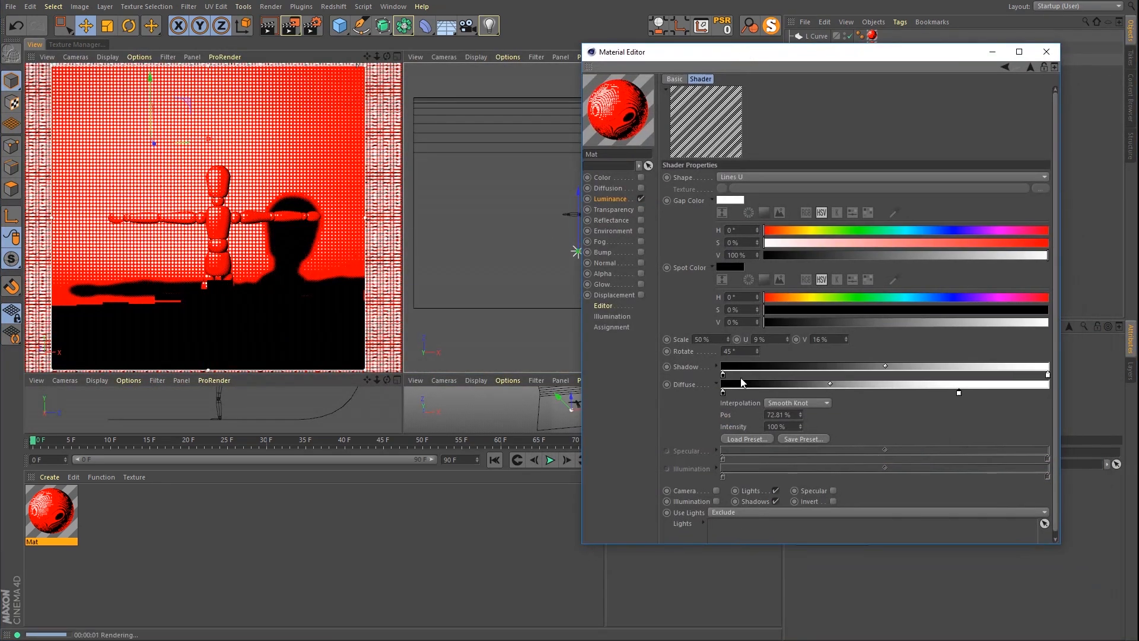
Step: Compare the render with the Screen Spots layer's Shadows option switched off and on again
left_click(617, 202)
left_click(723, 208)
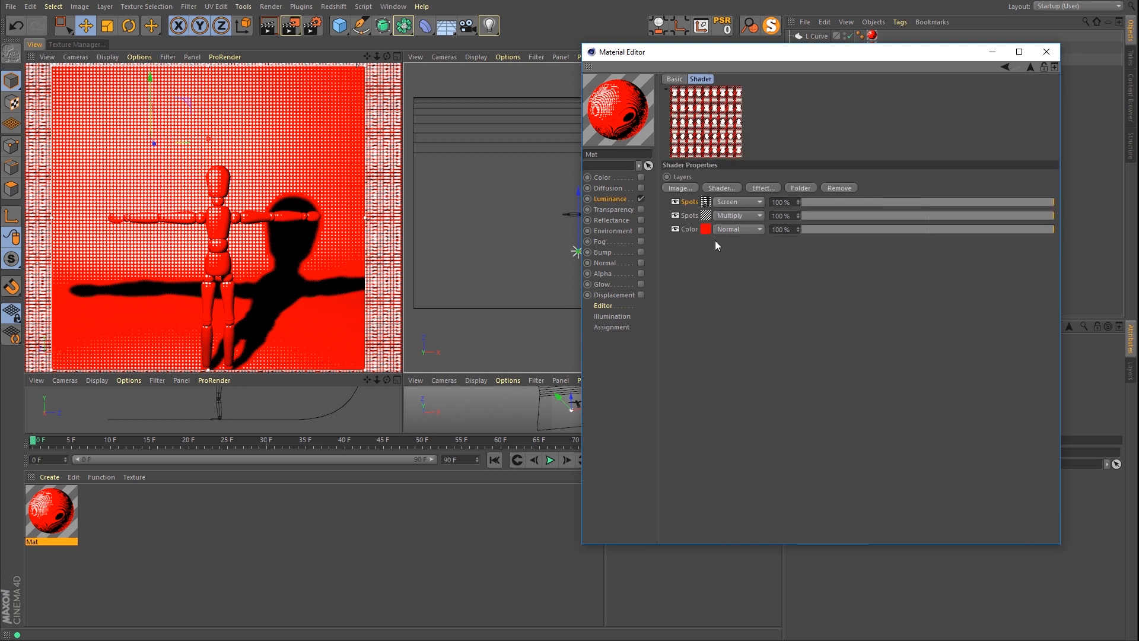
left_click(709, 205)
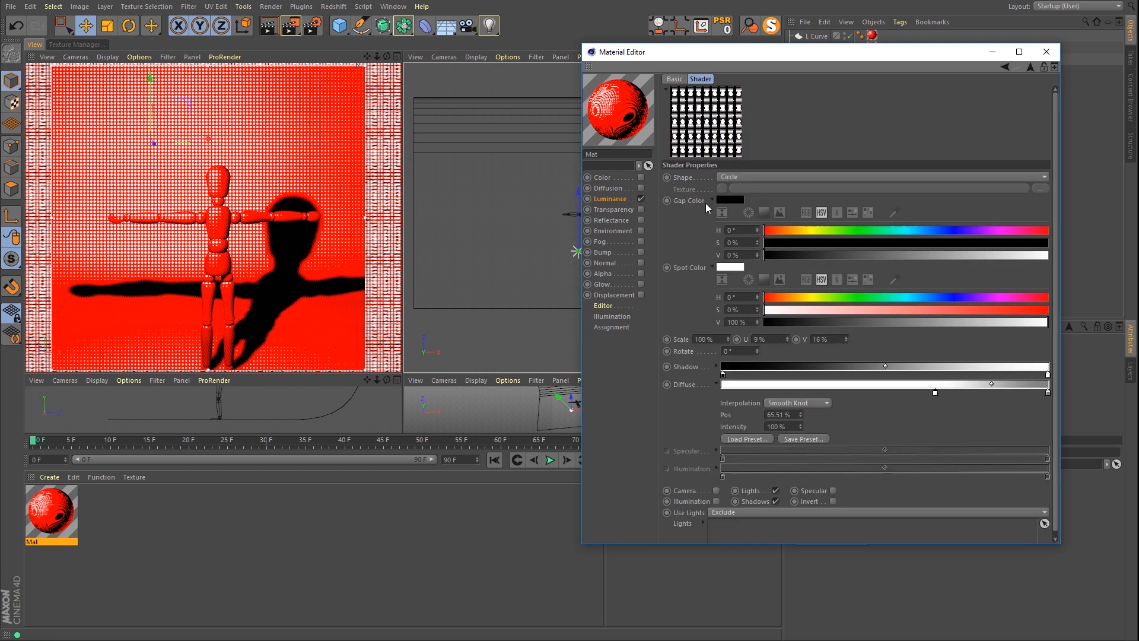
left_click(776, 501)
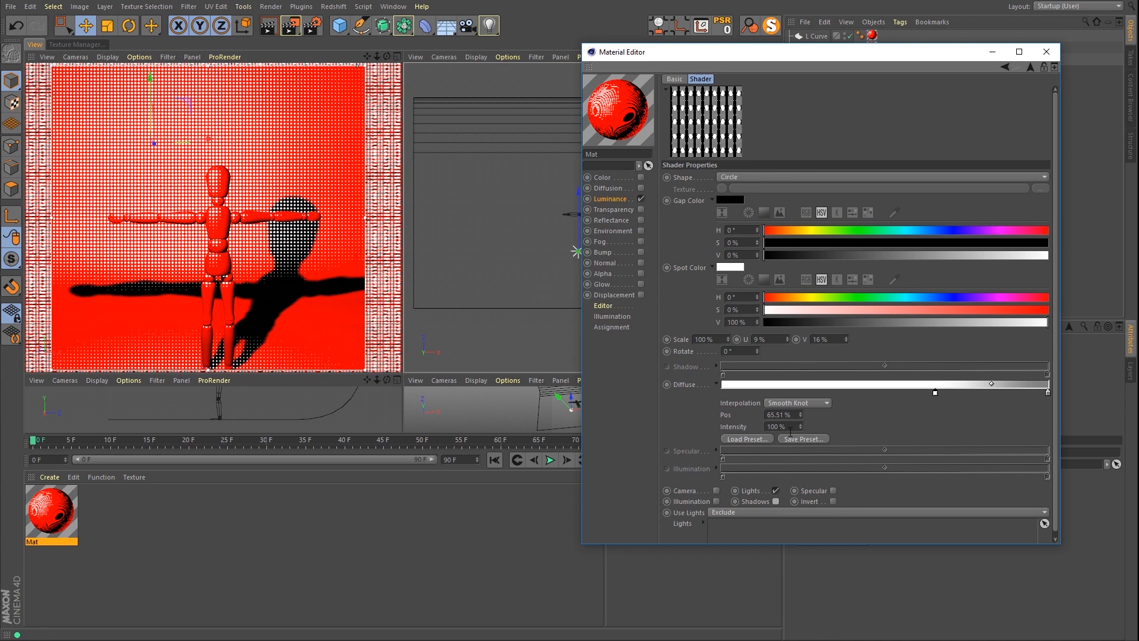
left_click(776, 502)
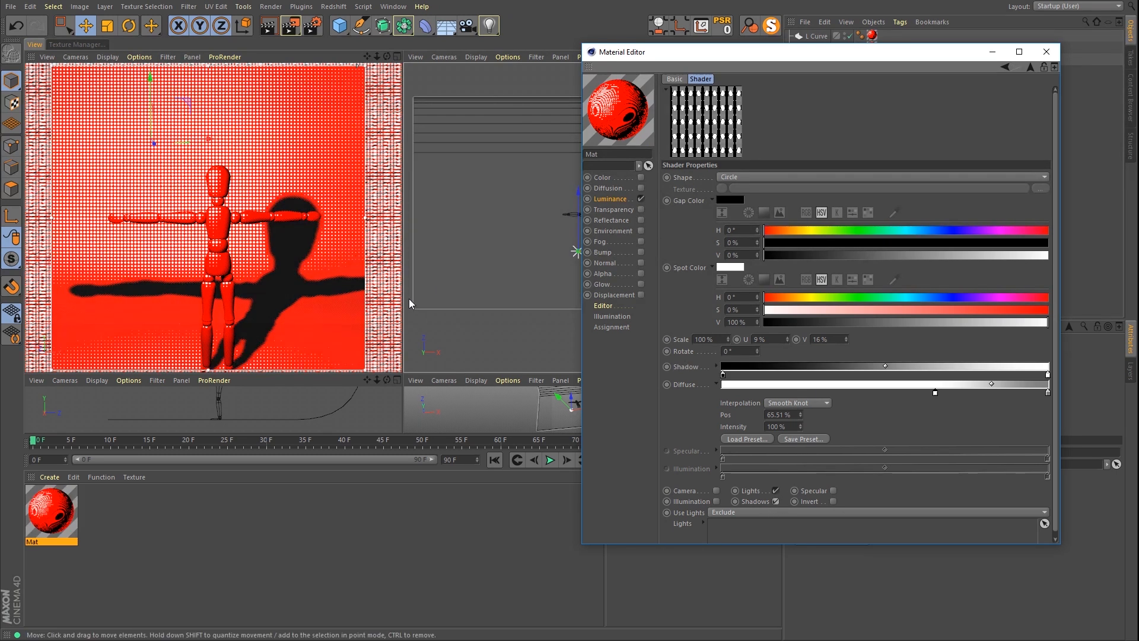
Step: Leave the Dummy scene's material settings and switch to the open project Spidey-r20.c4d
left_click(1030, 67)
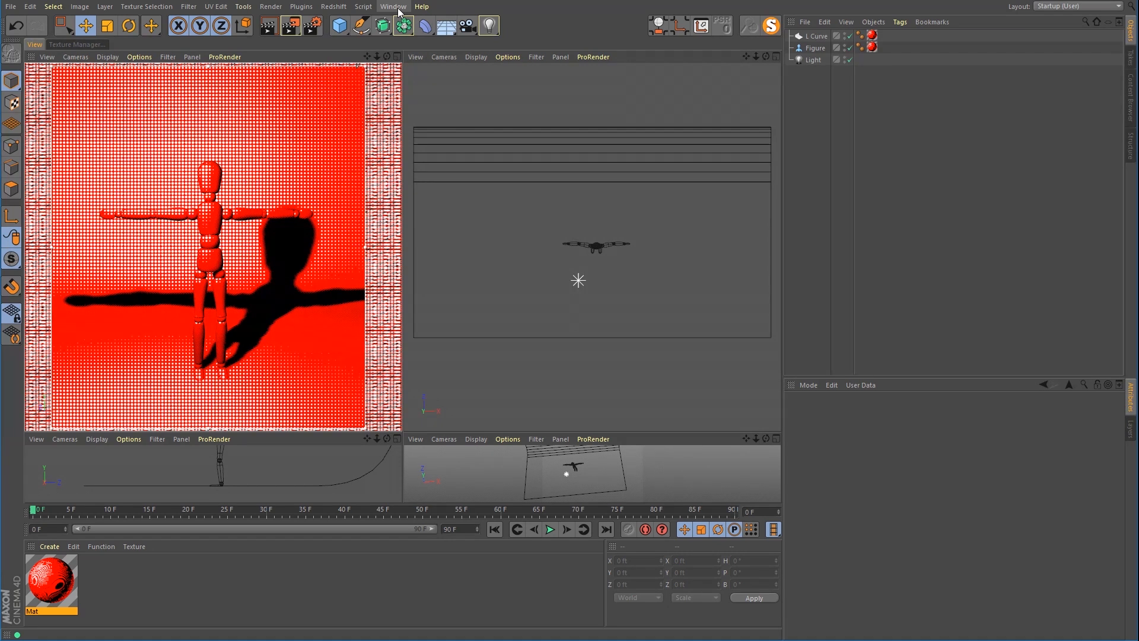
left_click(393, 7)
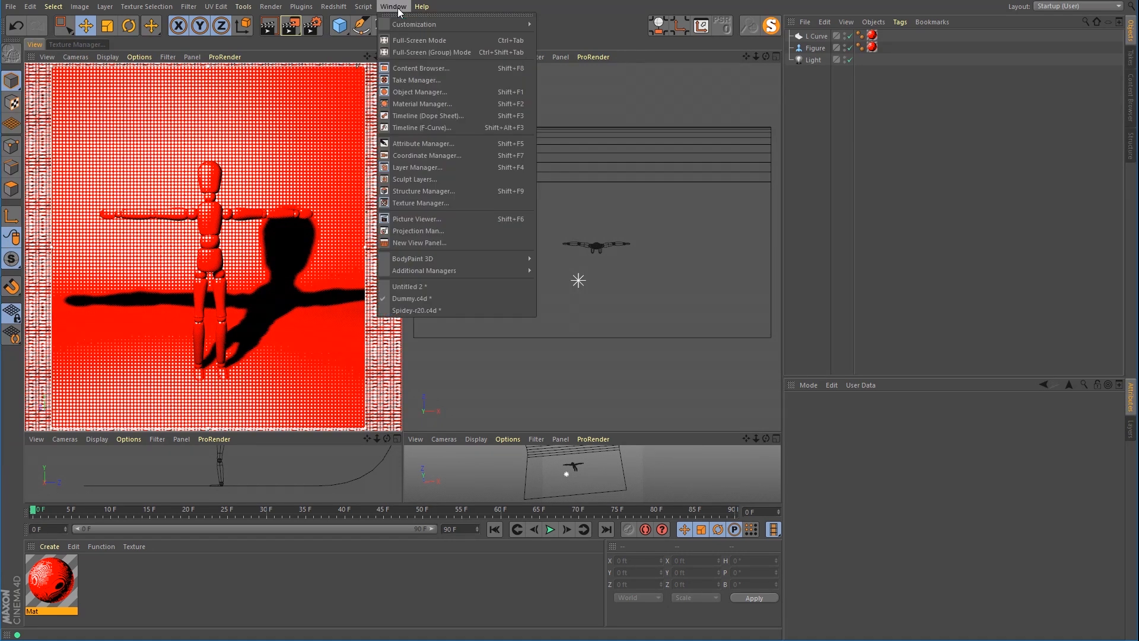
left_click(414, 307)
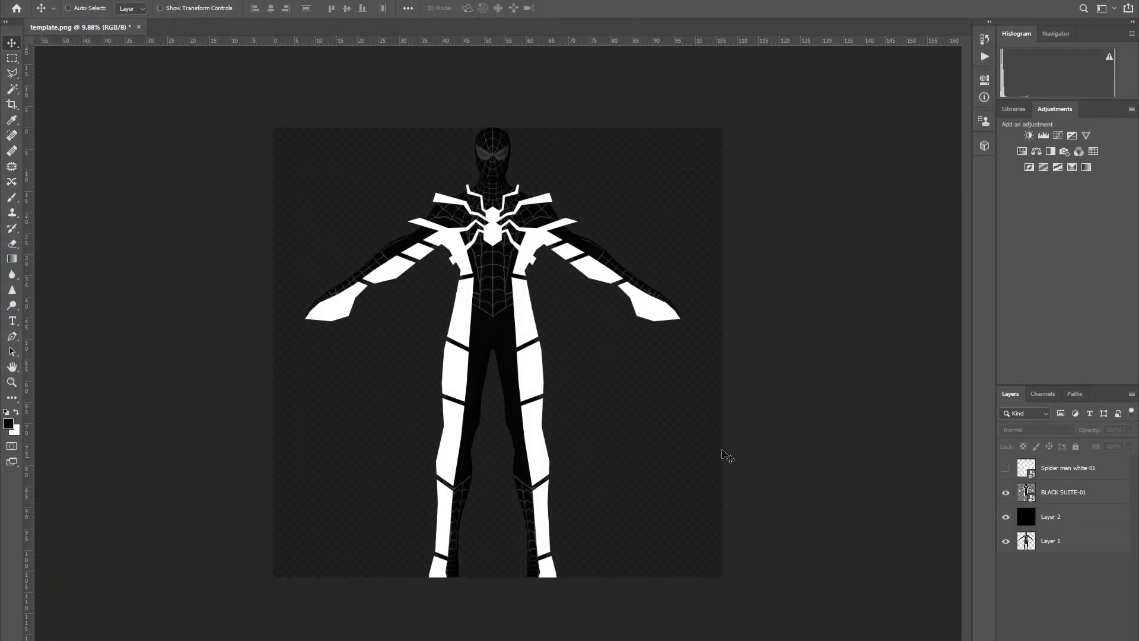
Step: In Photoshop's template.png, toggle the visibility of Spider man white-01, BLACK SUITE-01 and Layer 2 to compare the suit layers
left_click(1006, 492)
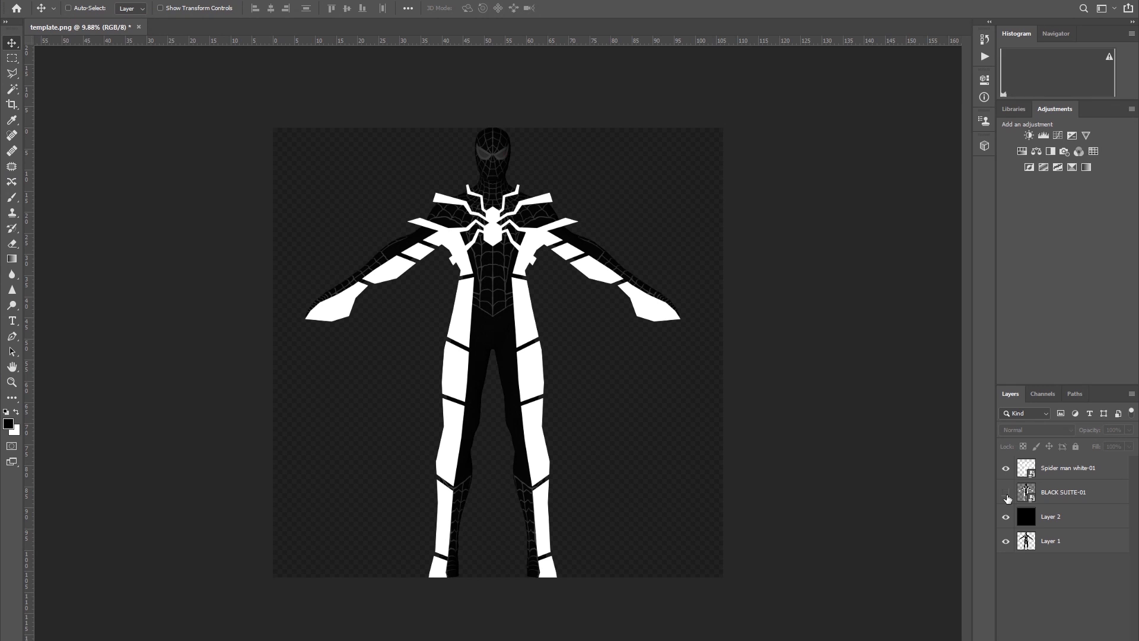
left_click(1006, 517)
left_click(1006, 468)
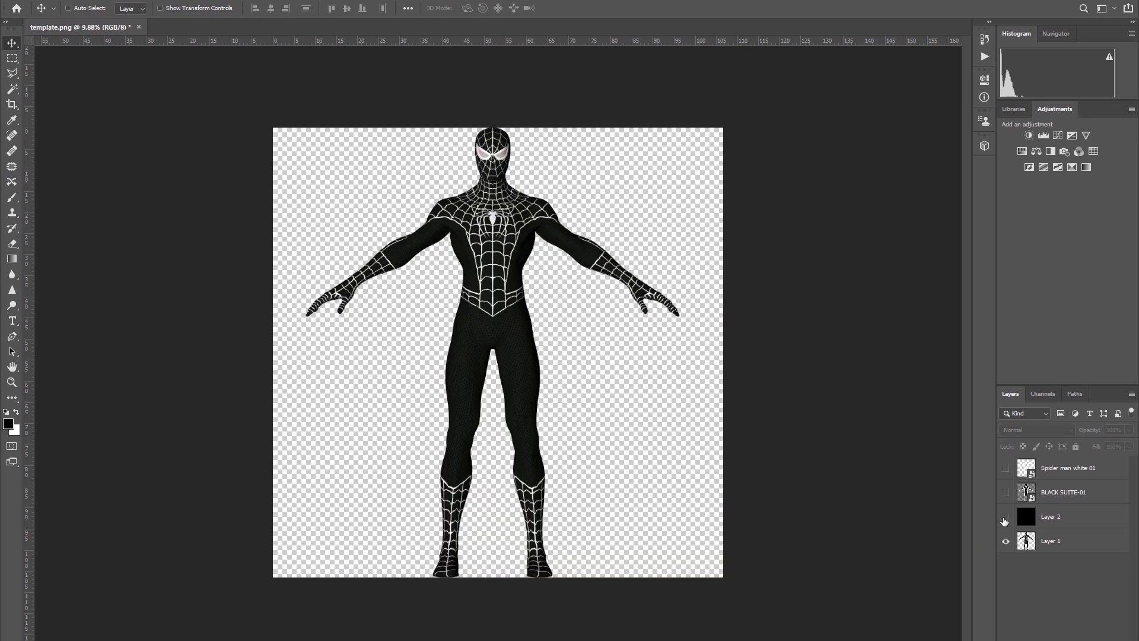
left_click(1005, 517)
left_click(1006, 467)
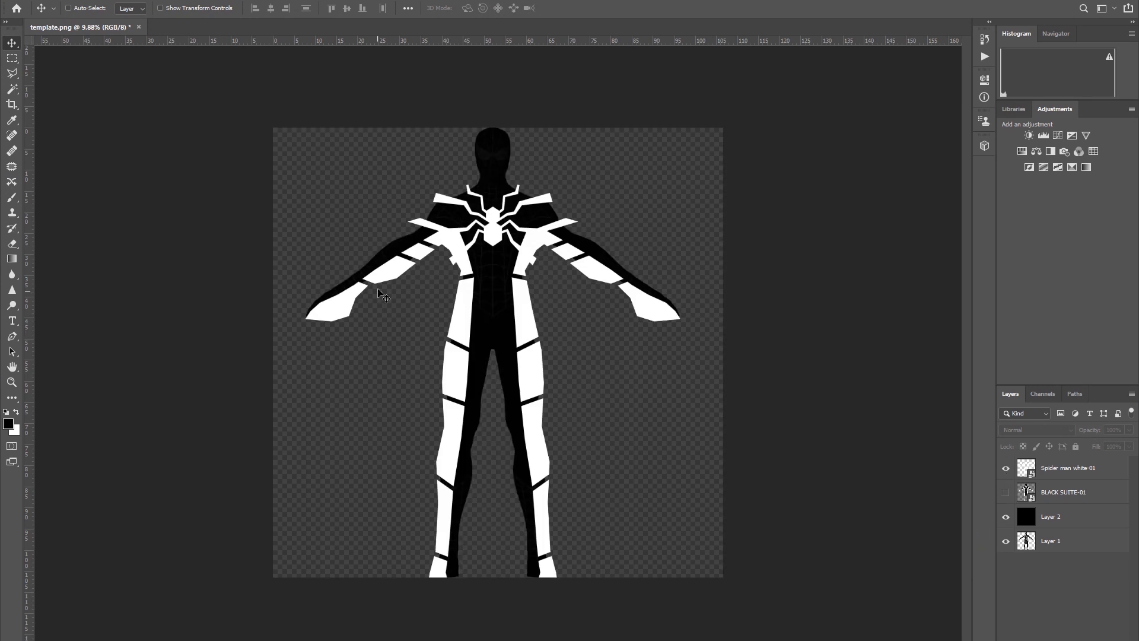
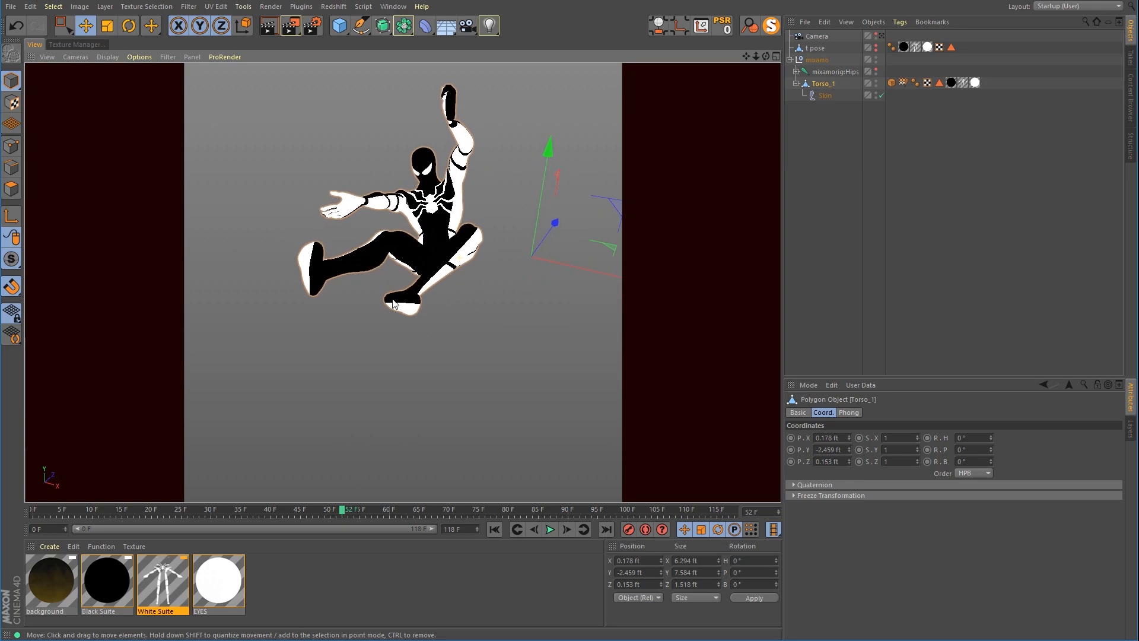
Step: Play the character's swinging animation from the first frame, stop it and set the timeline to frame 53
left_click(495, 528)
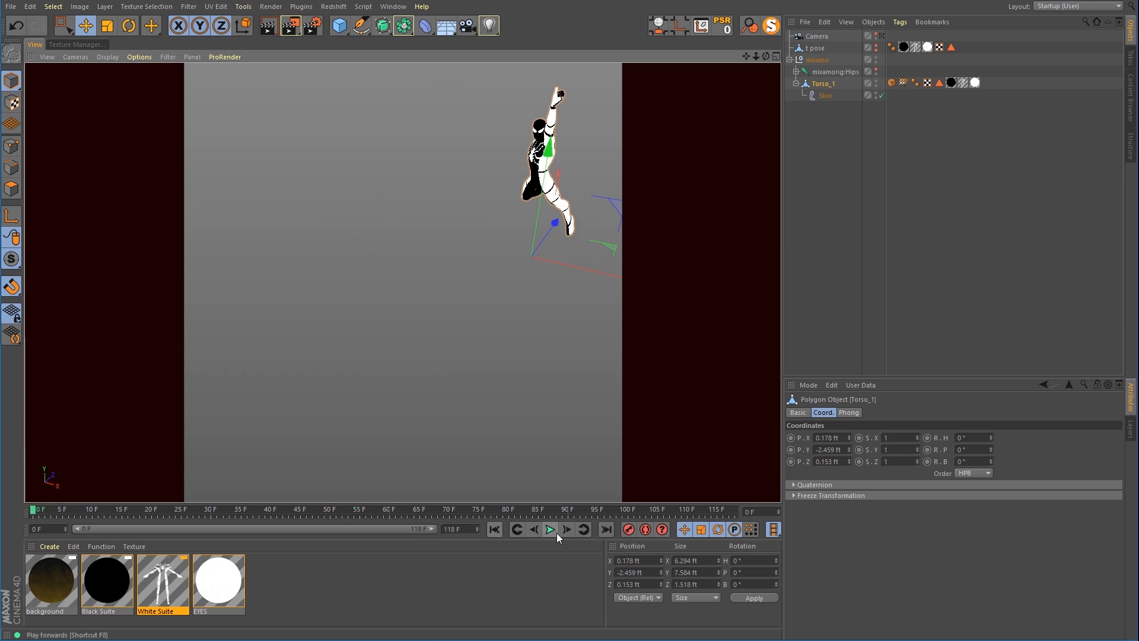
left_click(554, 531)
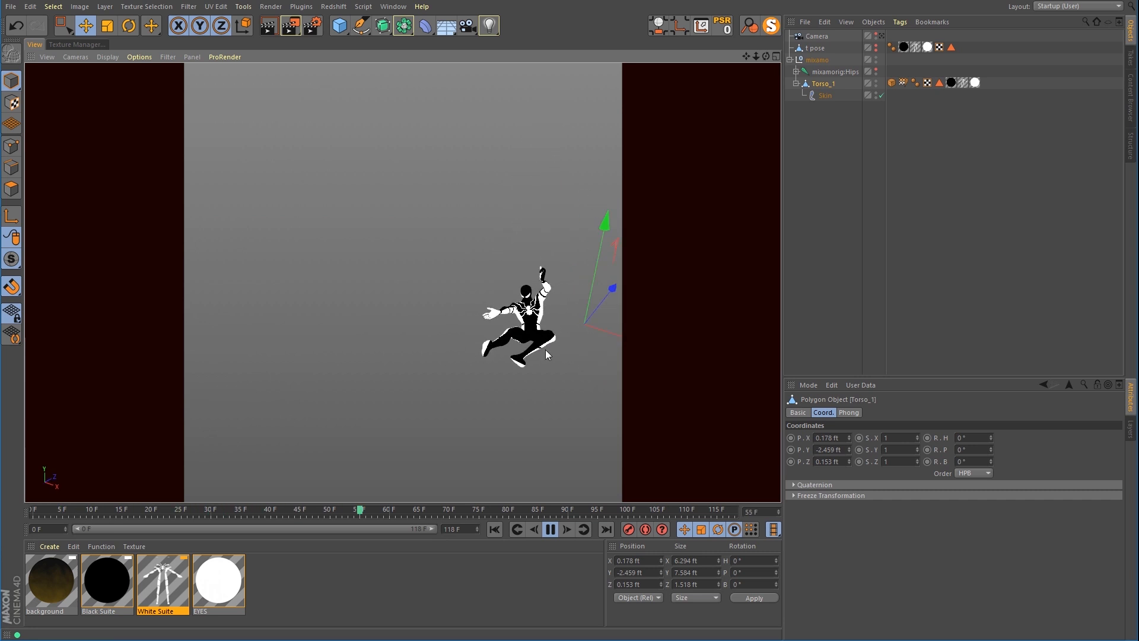
left_click(550, 530)
left_click_drag(528, 509, 349, 510)
Step: Look through the Camera object, frame the character's upper body closely and start an interactive render region over the view
right_click_drag(581, 294, 611, 294, "alt")
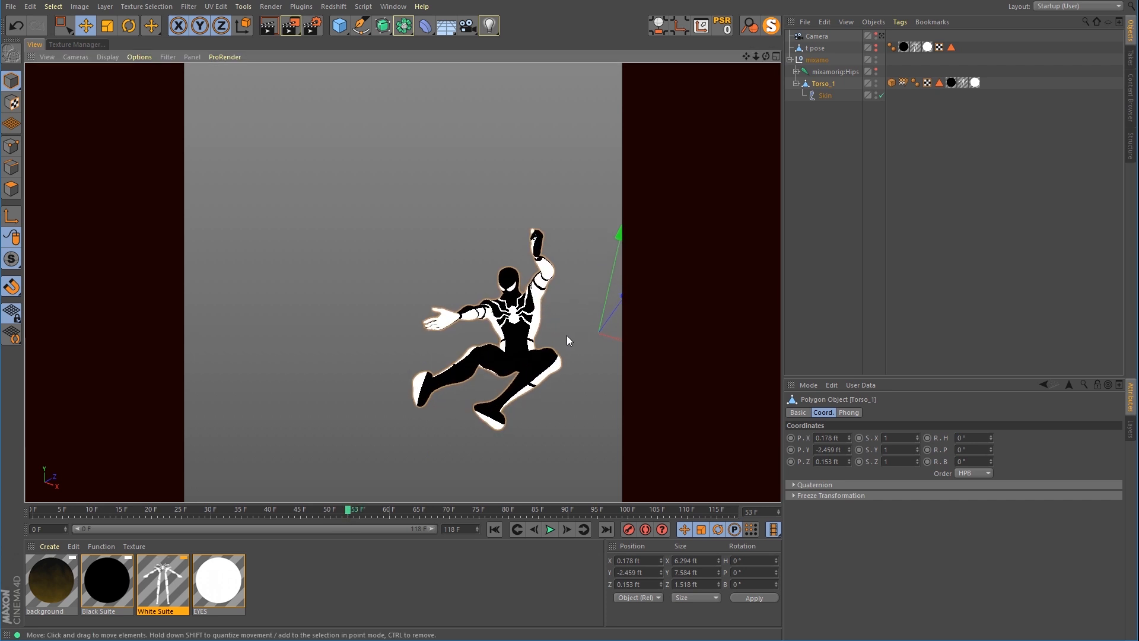
middle_click_drag(567, 336, 507, 273, "alt")
right_click_drag(475, 279, 534, 276, "alt")
left_click_drag(463, 271, 461, 268, "alt")
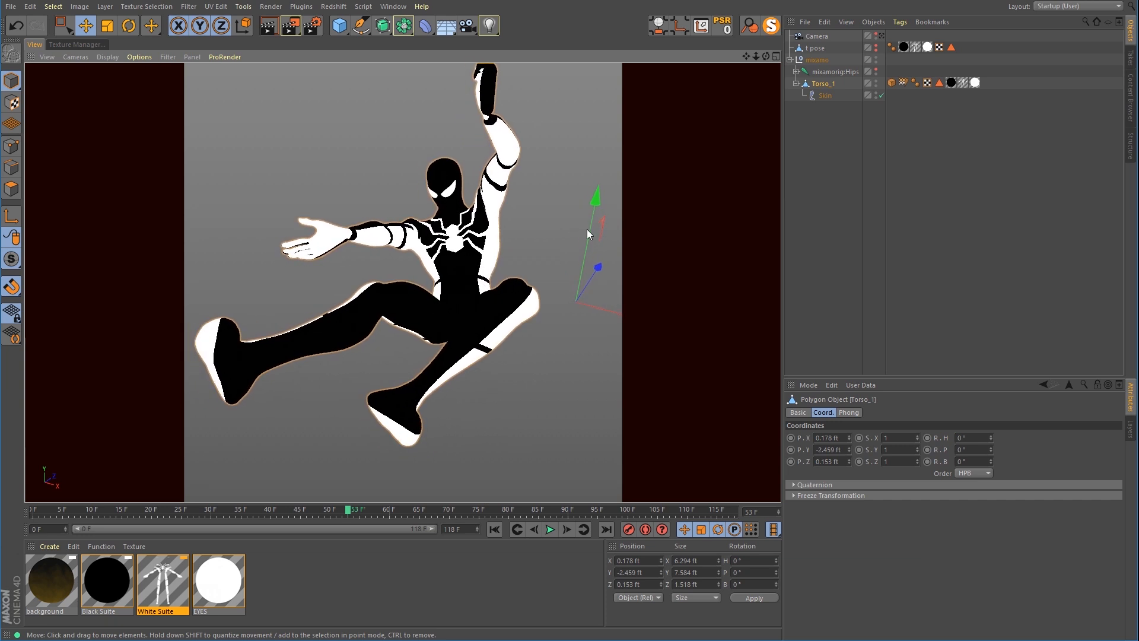
left_click(882, 35)
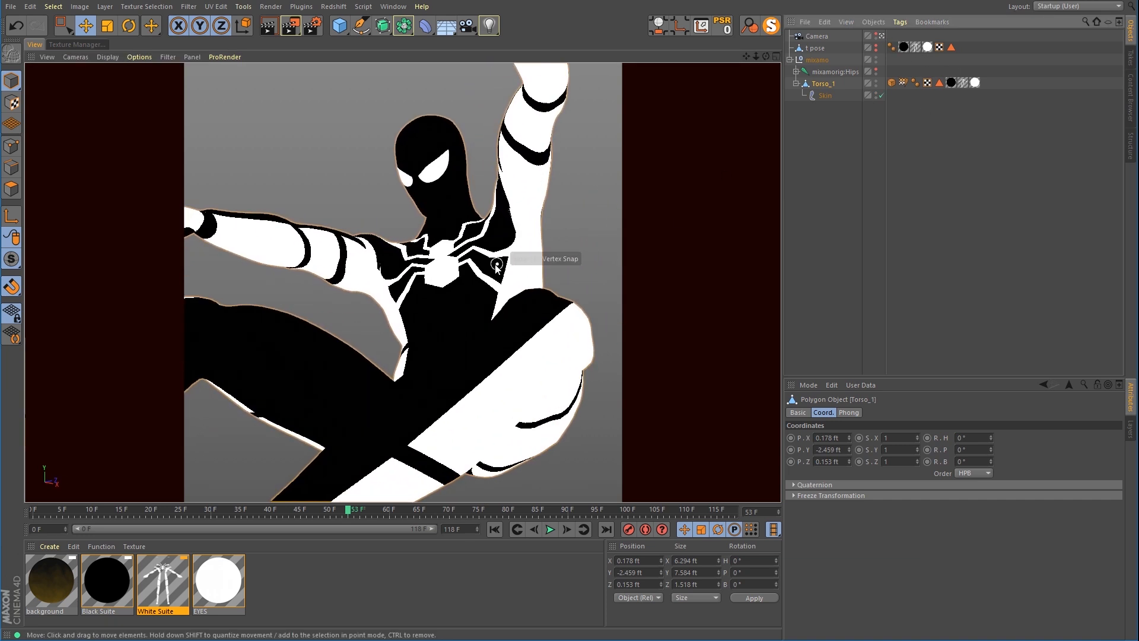
scroll(511, 259, "down", 3)
scroll(467, 335, "up", 5)
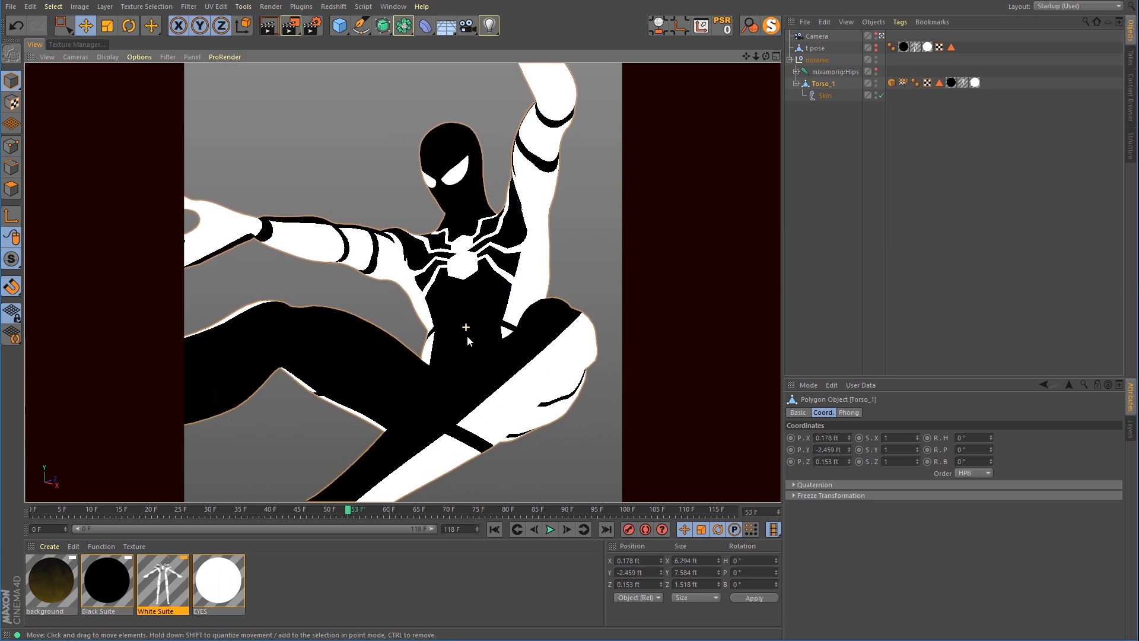
left_click_drag(497, 297, 500, 300, "alt")
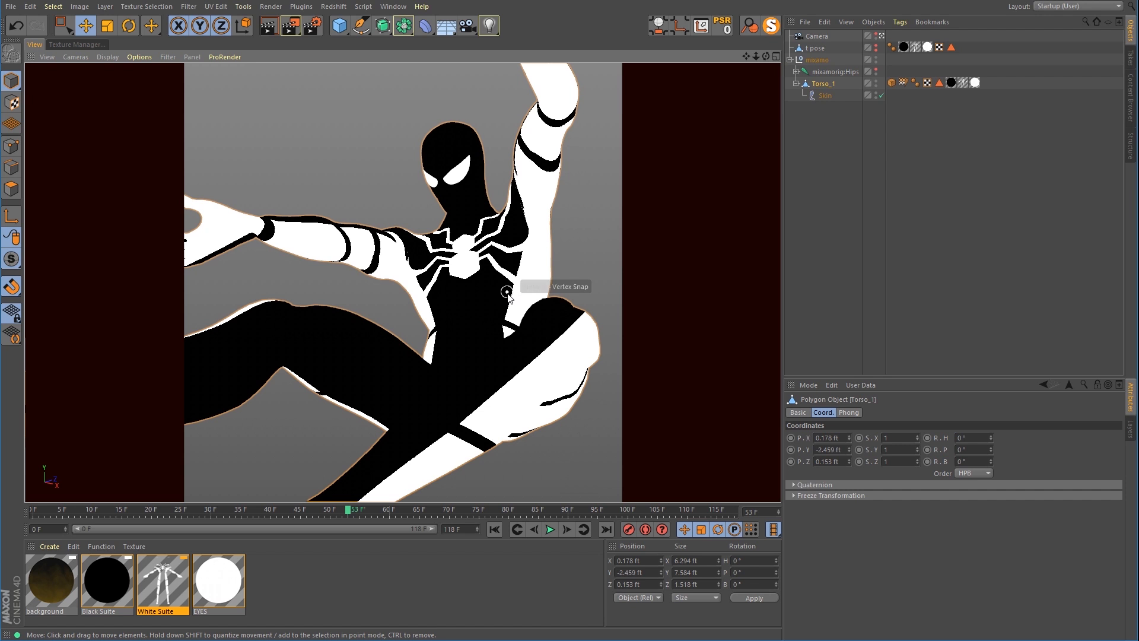
scroll(500, 300, "down", 3)
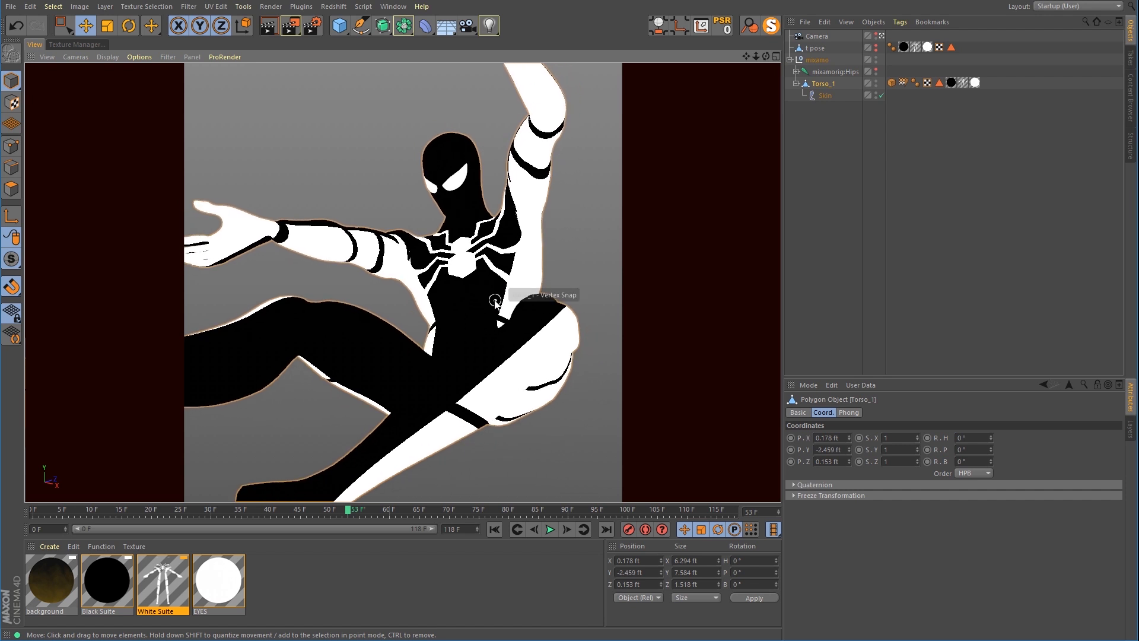
scroll(498, 299, "down", 1)
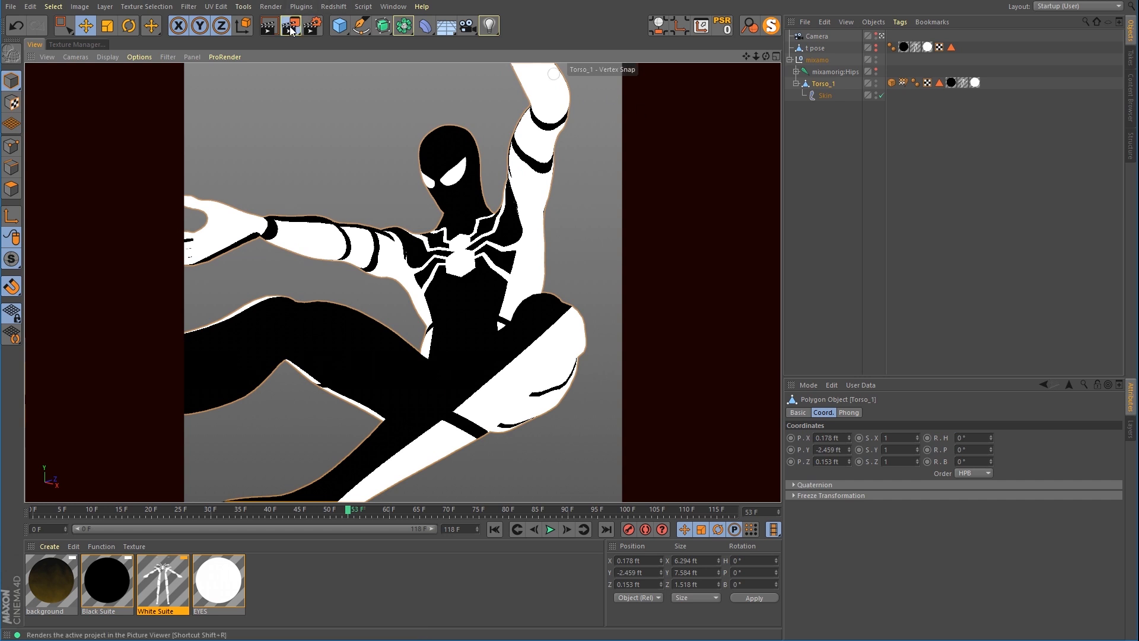
left_click_drag(290, 26, 345, 304)
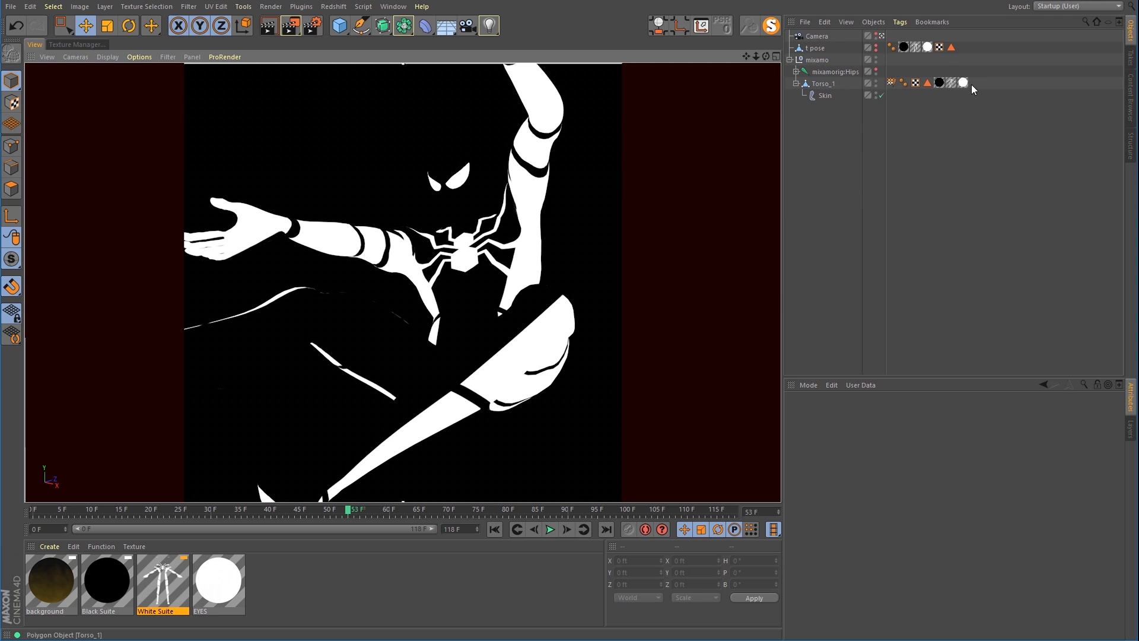
Step: Create a new material named "shadows" with Color and Reflectance disabled and Luminance enabled
double_click(277, 593)
double_click(62, 587)
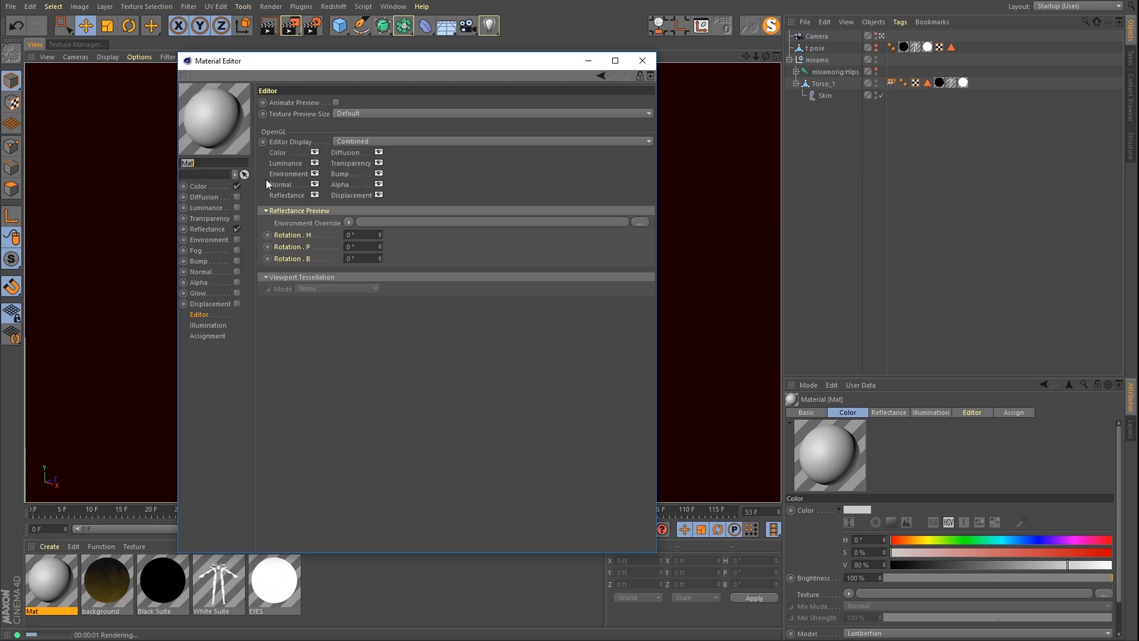
type("shadows")
left_click(208, 187)
left_click(237, 186)
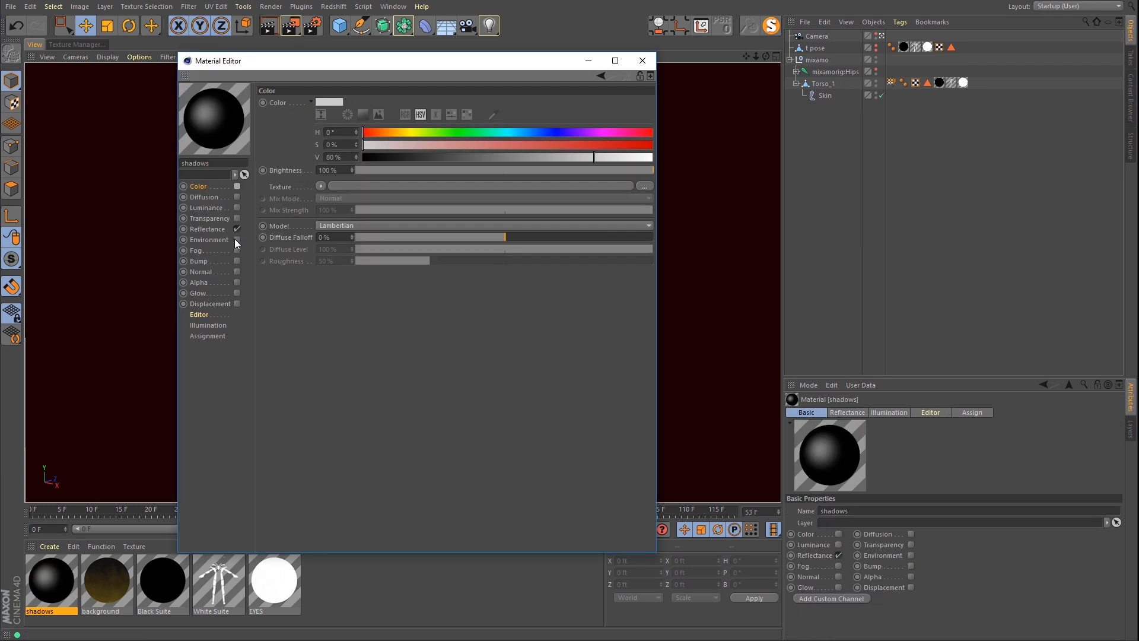
left_click(237, 229)
left_click(237, 208)
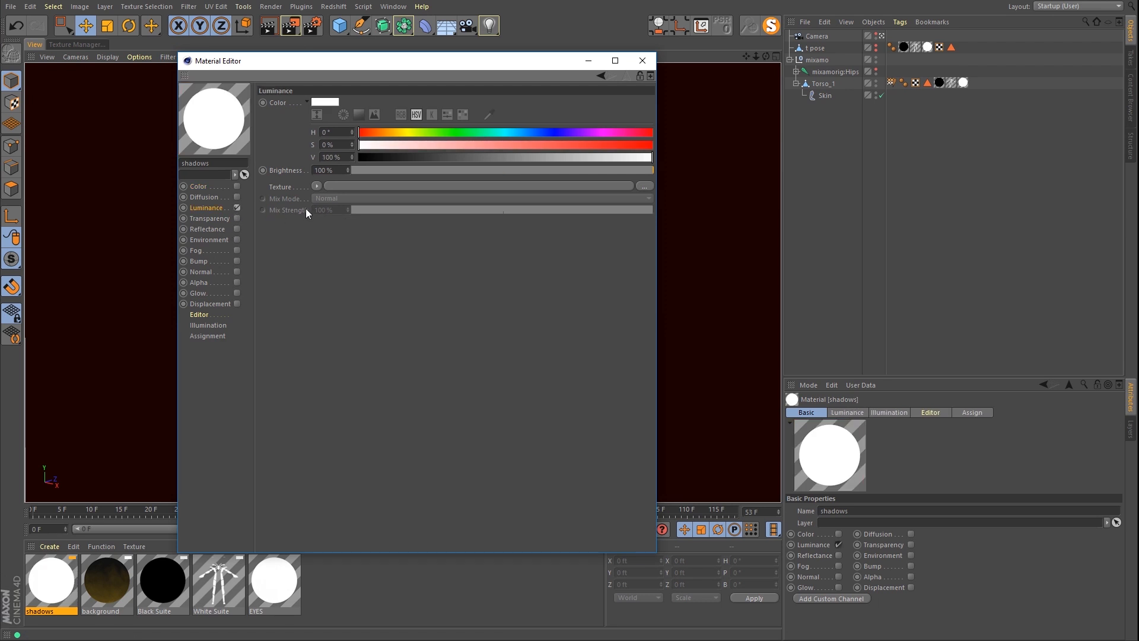
Step: Load the Sketch and Toon Spots shader as the shadows material's Luminance texture and open its shader properties
left_click(316, 185)
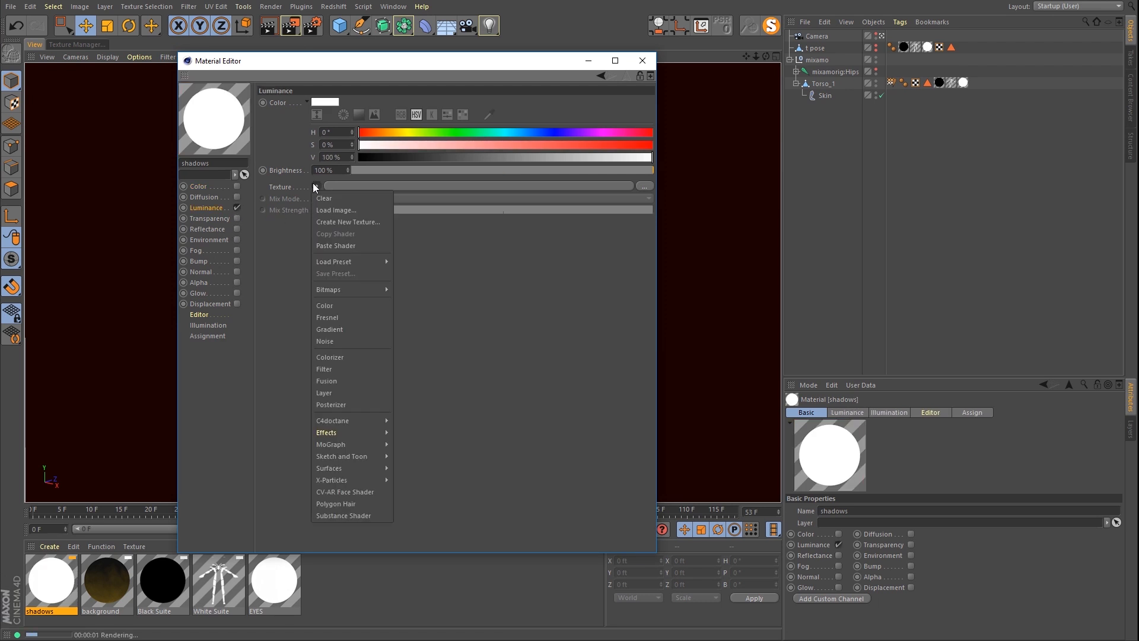
mouse_move(352, 456)
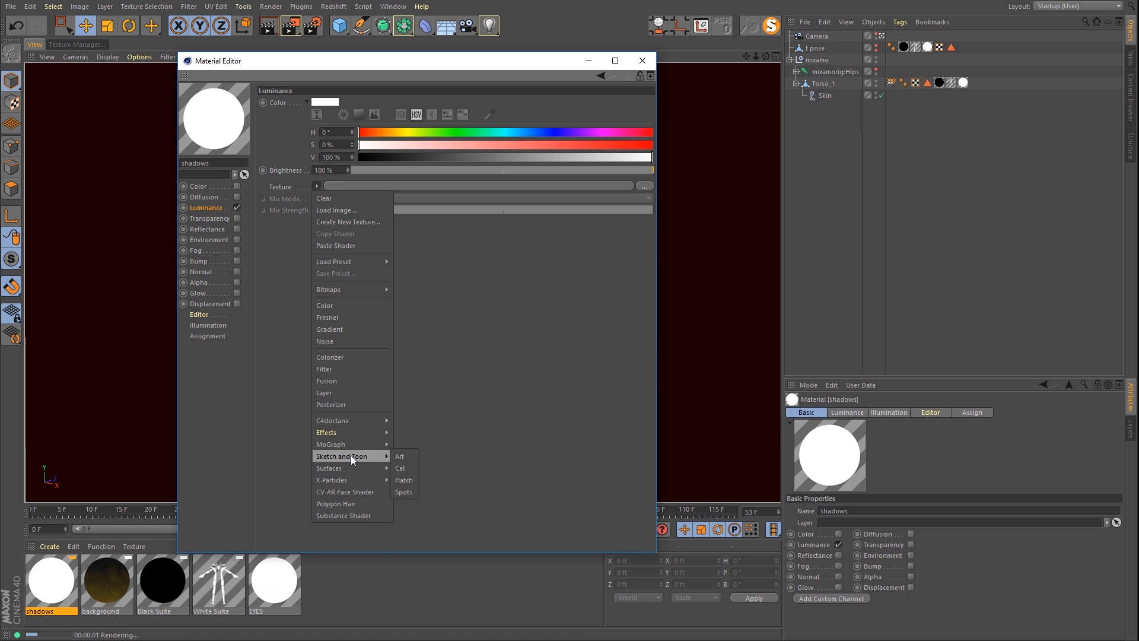
left_click(405, 492)
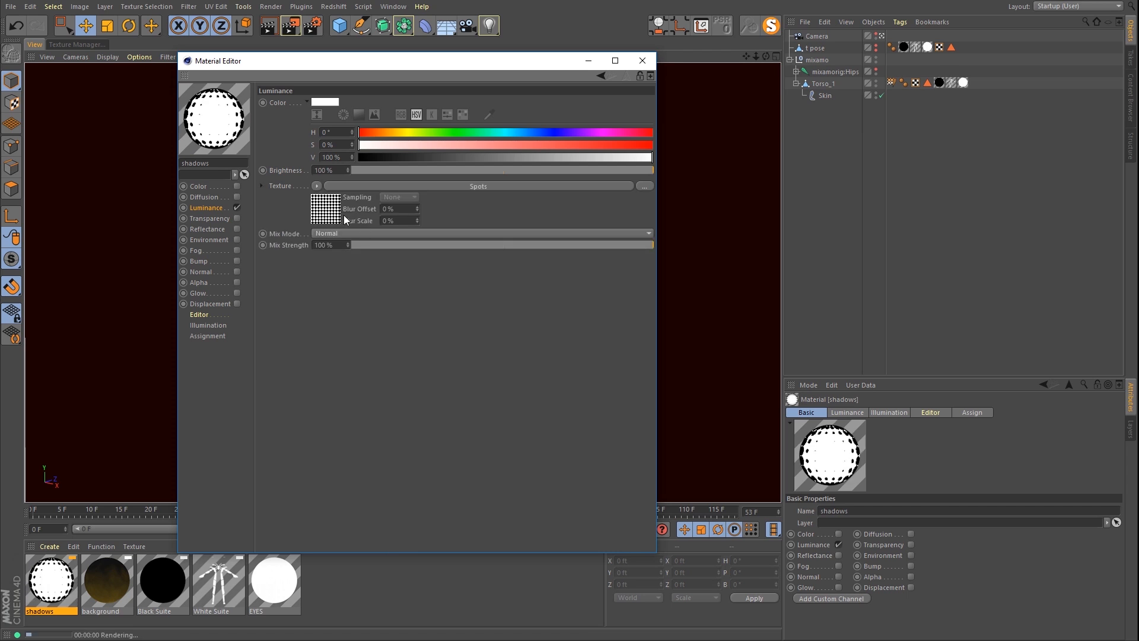
left_click(328, 209)
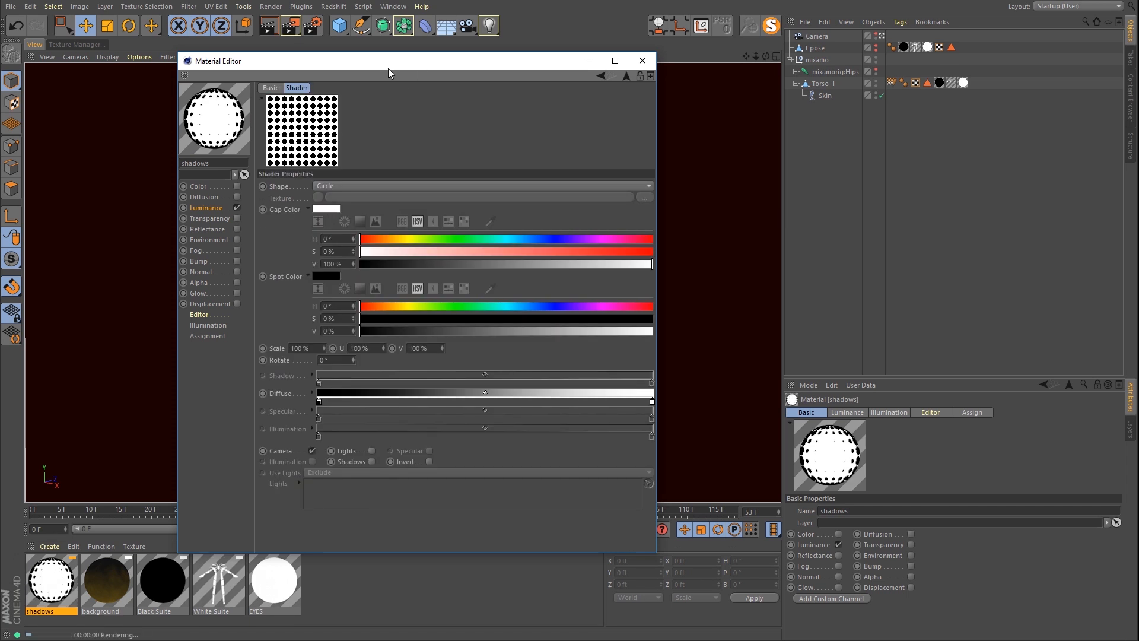
Step: Add a Background object to the scene and place it below the mixamo hierarchy
left_click_drag(388, 68, 468, 372)
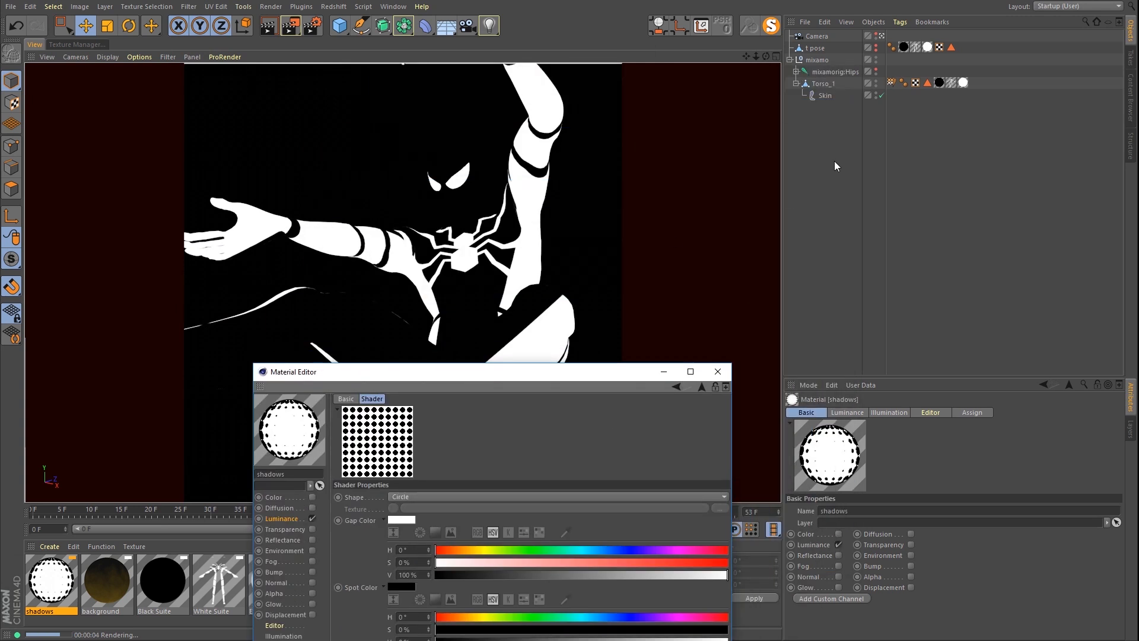
left_click(439, 30)
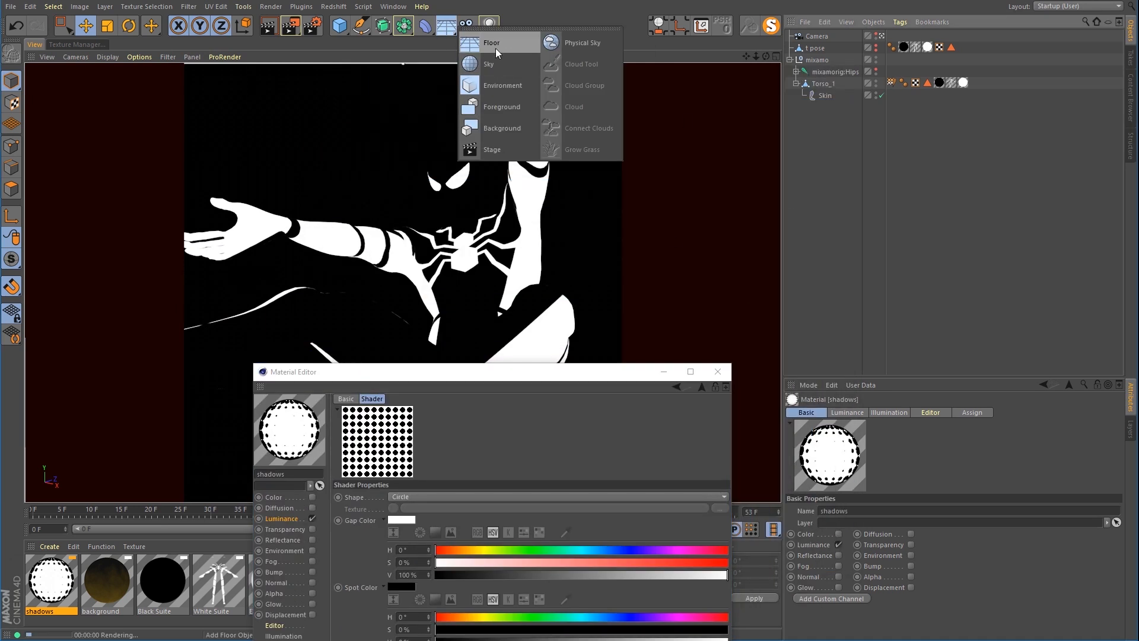
left_click(498, 129)
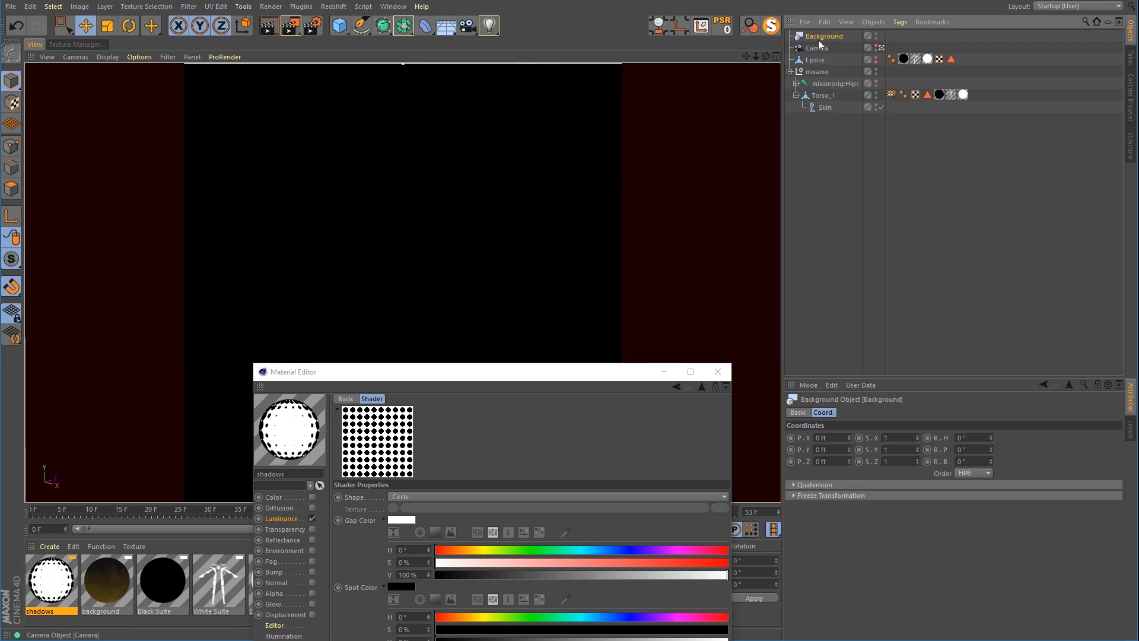
left_click_drag(816, 152, 748, 190)
Step: Apply the existing "background" material to the Background object
left_click_drag(558, 379, 815, 330)
left_click(392, 575)
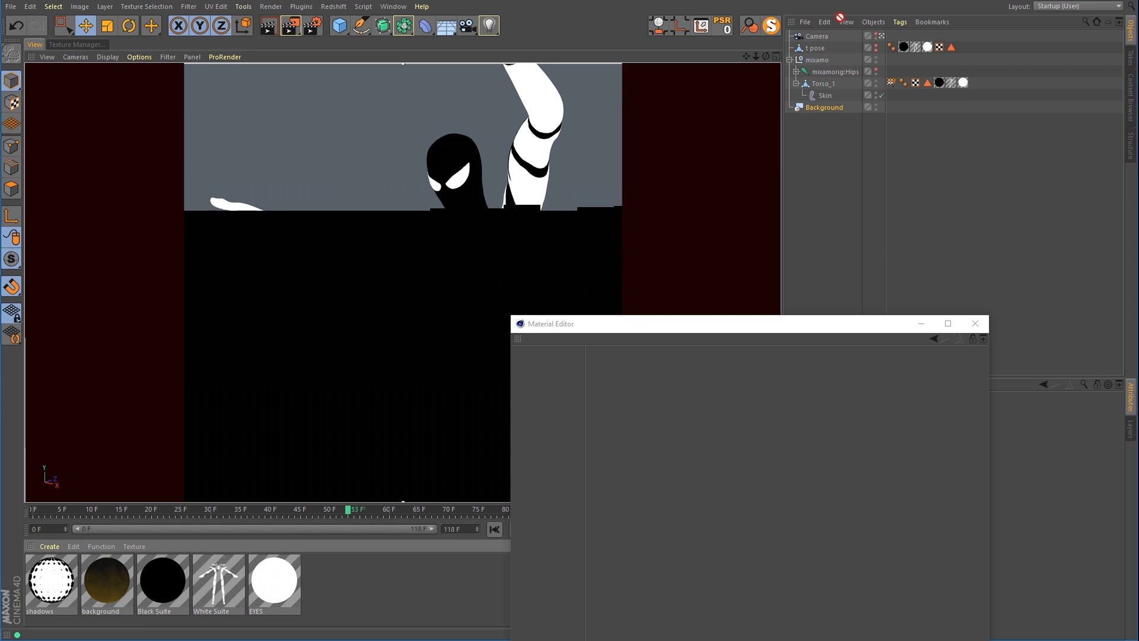
left_click_drag(840, 17, 820, 109)
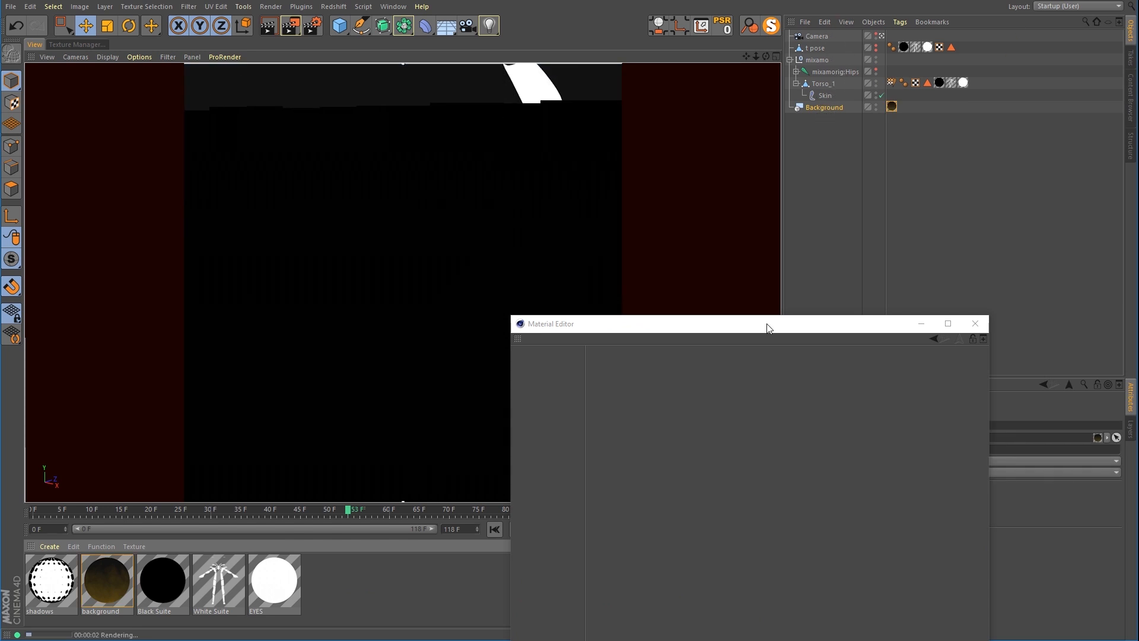
Step: Apply the shadows material to Torso_1 as the last texture tag, keeping its Luminance settings open for editing
left_click_drag(649, 330, 603, 91)
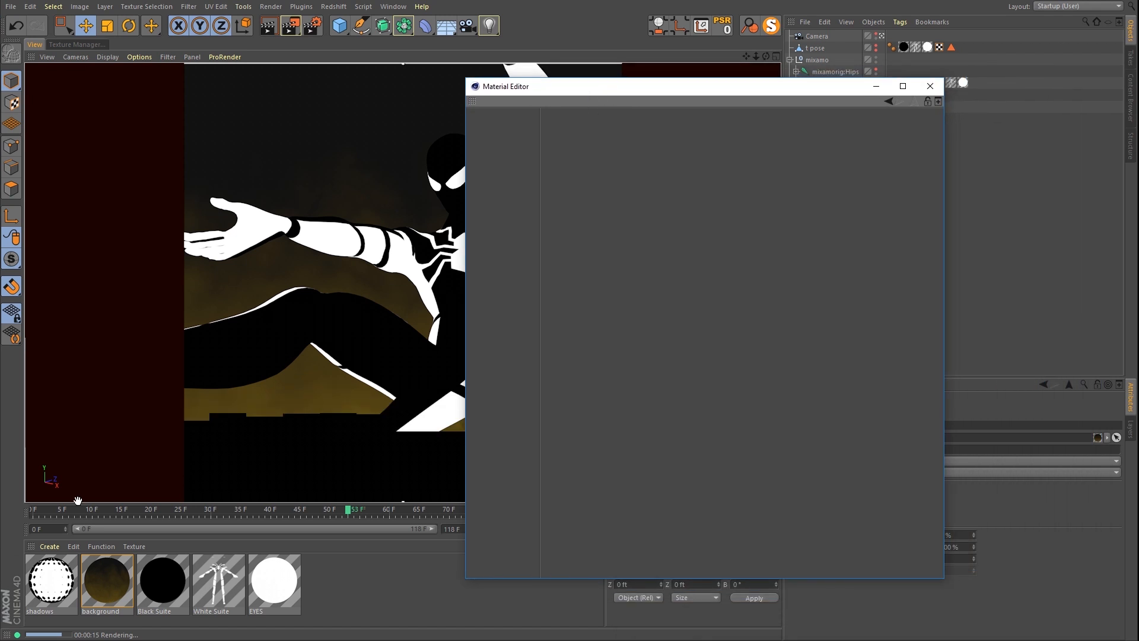
left_click(51, 578)
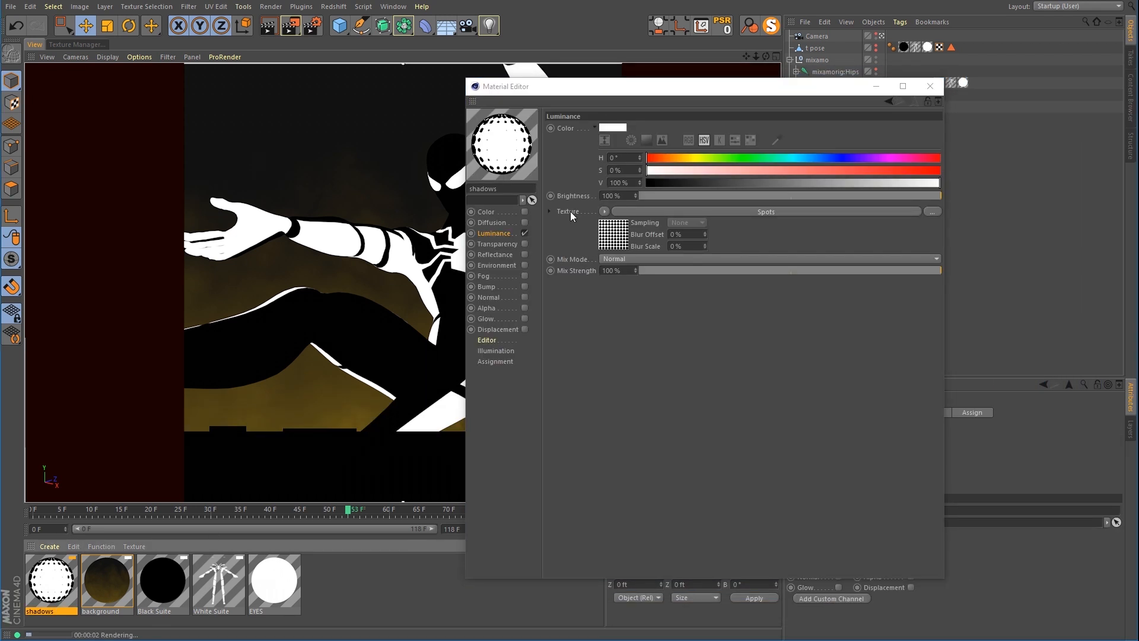
left_click_drag(565, 86, 646, 76)
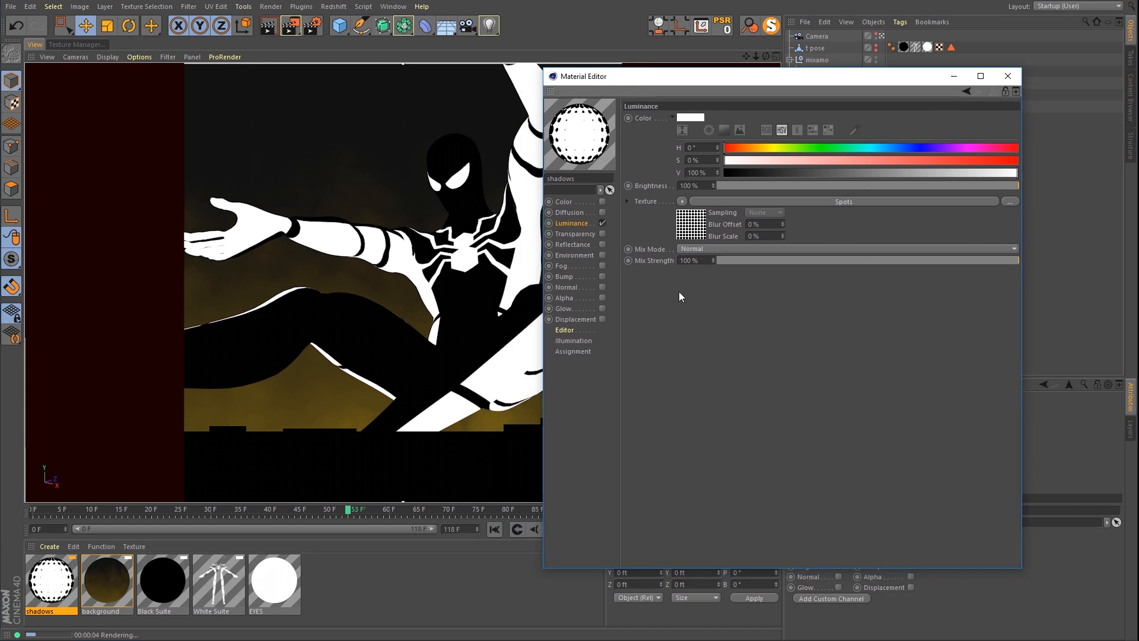
left_click_drag(735, 80, 805, 422)
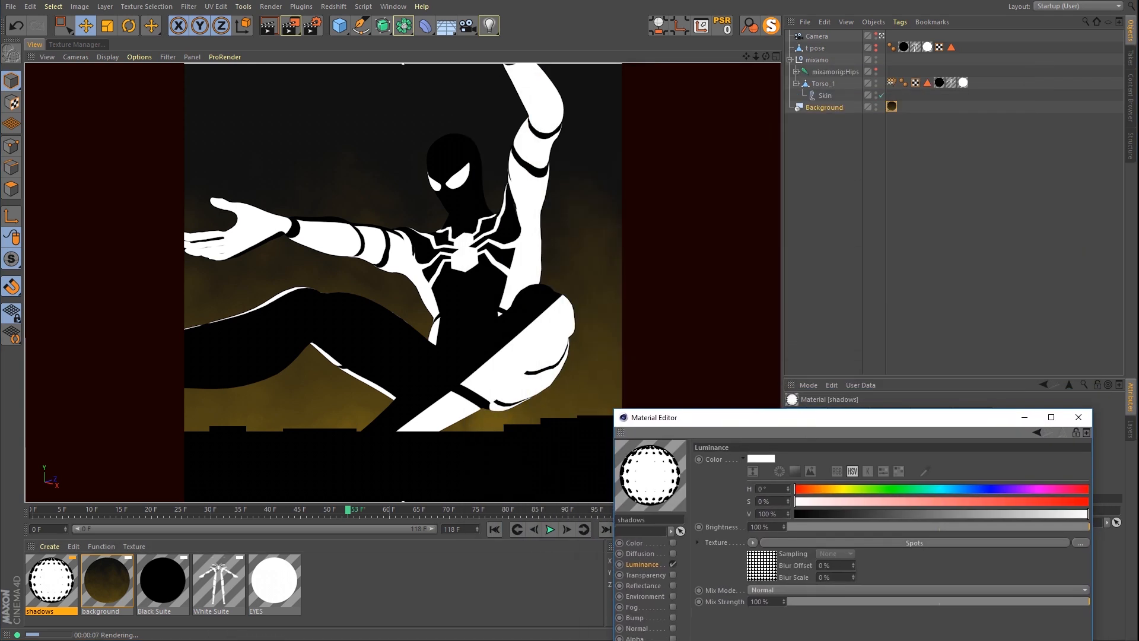
left_click_drag(58, 589, 882, 204)
left_click_drag(983, 148, 944, 91)
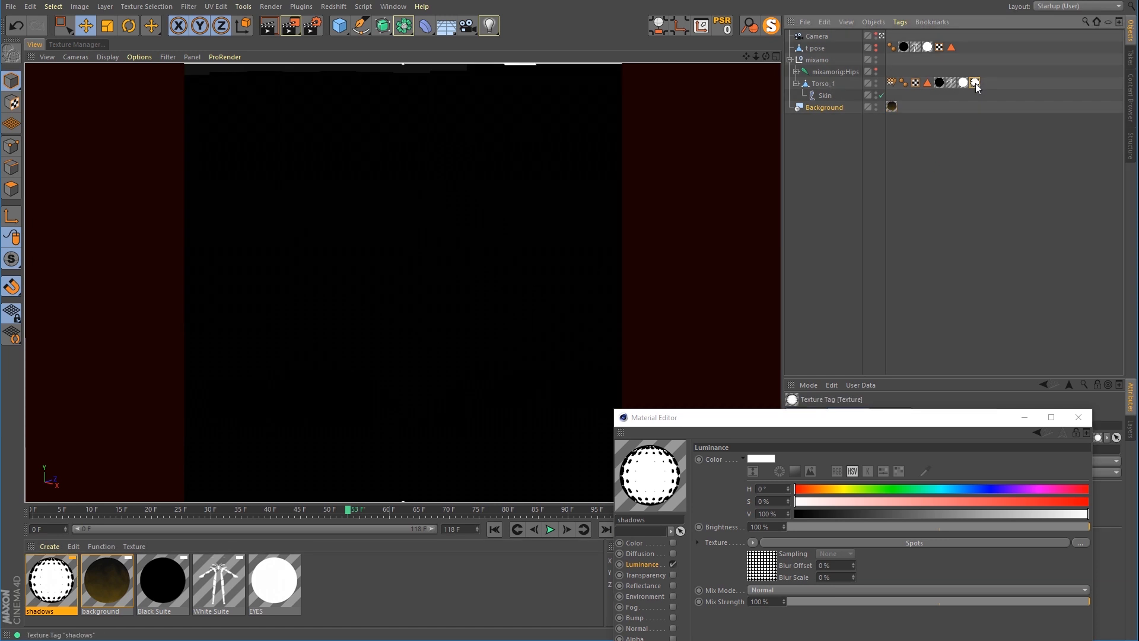
left_click_drag(741, 417, 376, 368)
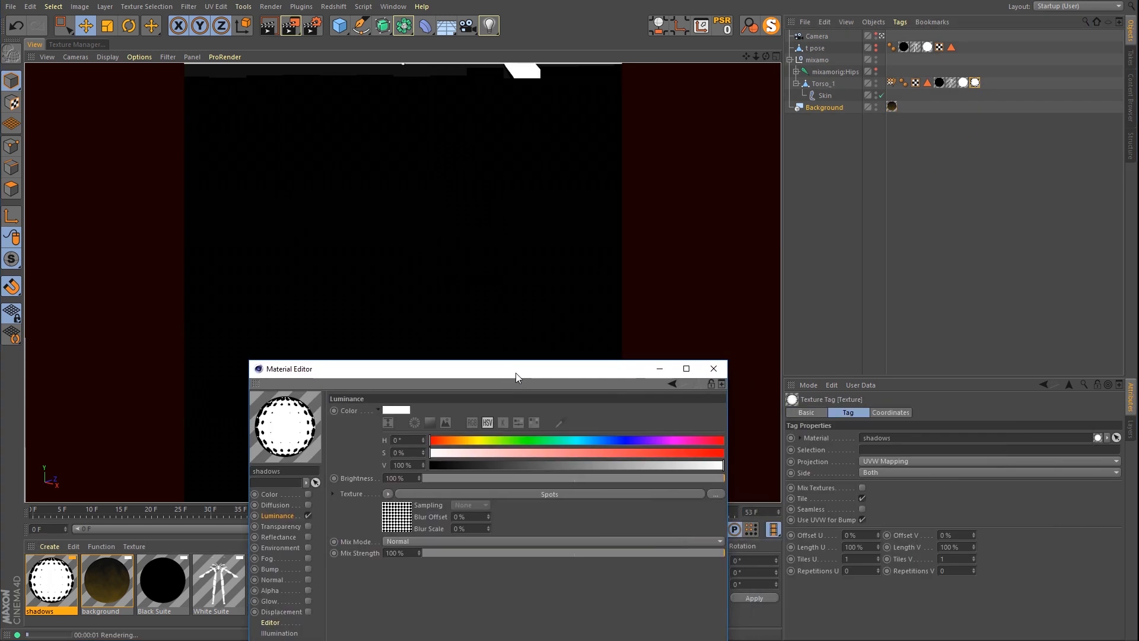
Step: Set the projection of the shadows texture tag on Torso_1 to Frontal
left_click(884, 460)
left_click(885, 521)
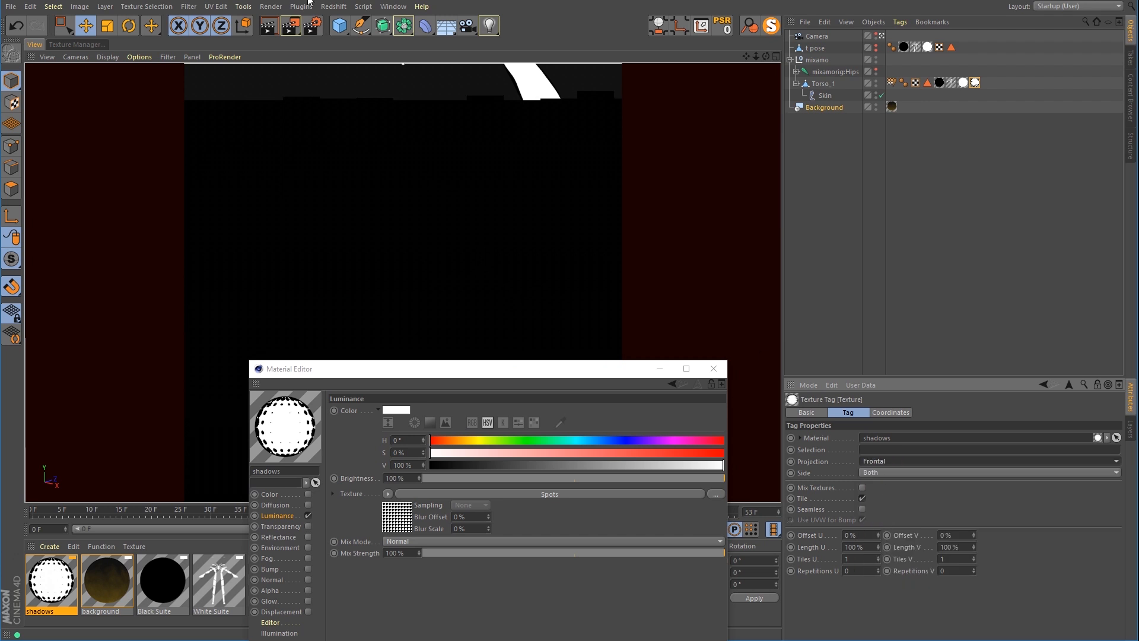
Step: Review the Anti-Aliasing and Output render settings, and close them without changes
left_click(313, 26)
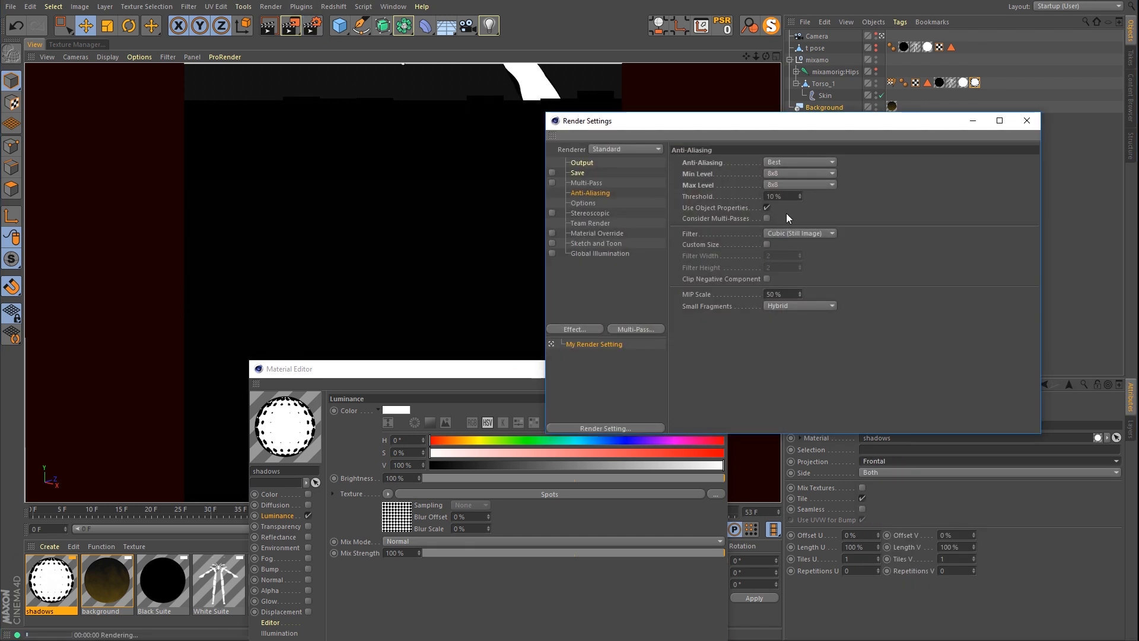
left_click(584, 163)
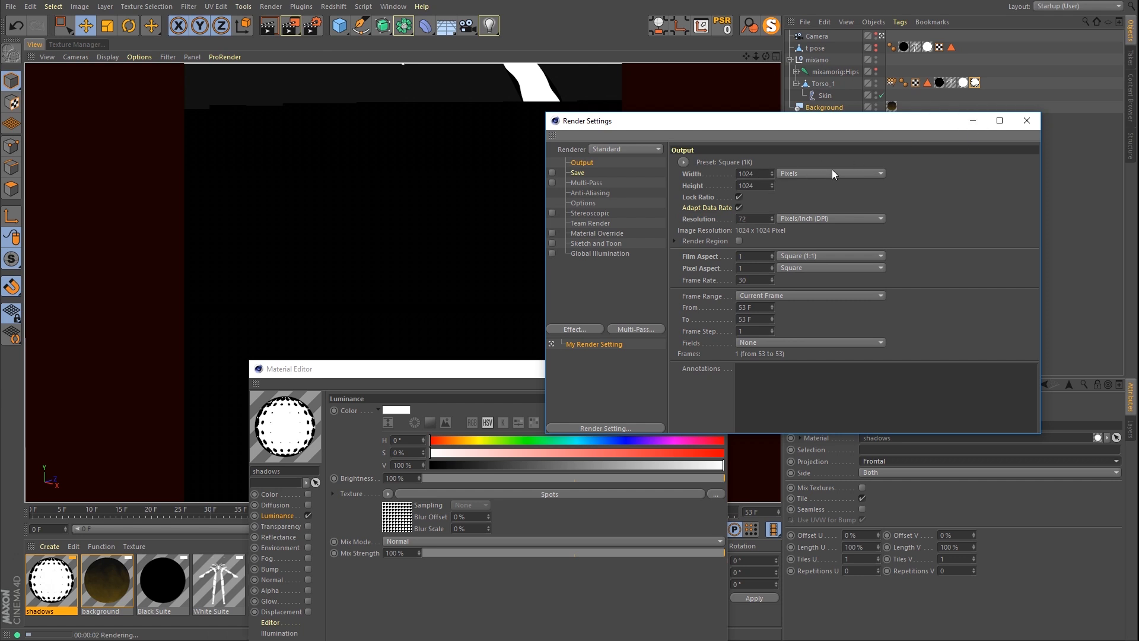
left_click(1026, 122)
Step: Open the shadows material's Spots shader properties and set the pattern scale to 50%
left_click_drag(557, 373, 782, 188)
left_click(742, 309)
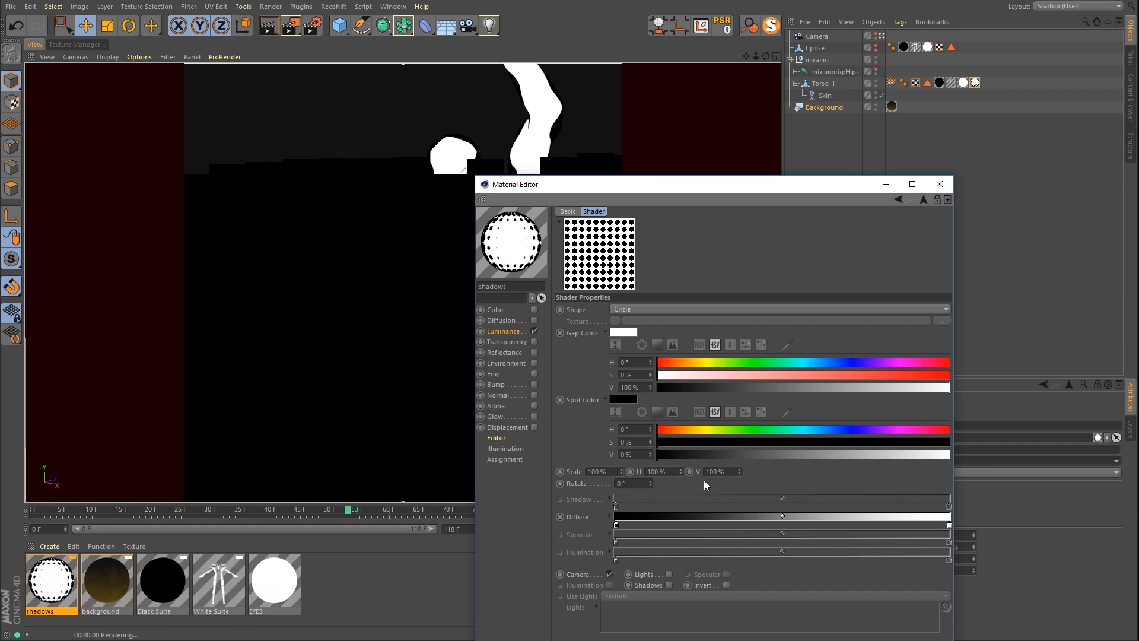
double_click(606, 471)
type("50")
key("Return")
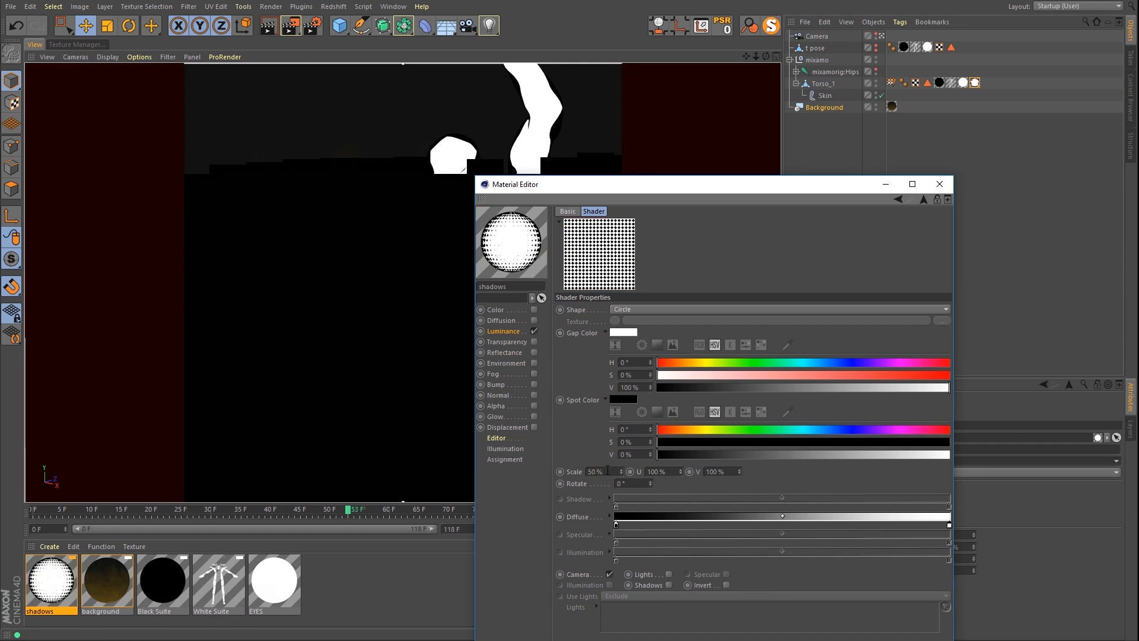
Step: Reduce the Spots shader's scale to 25%
left_click_drag(607, 184, 623, 121)
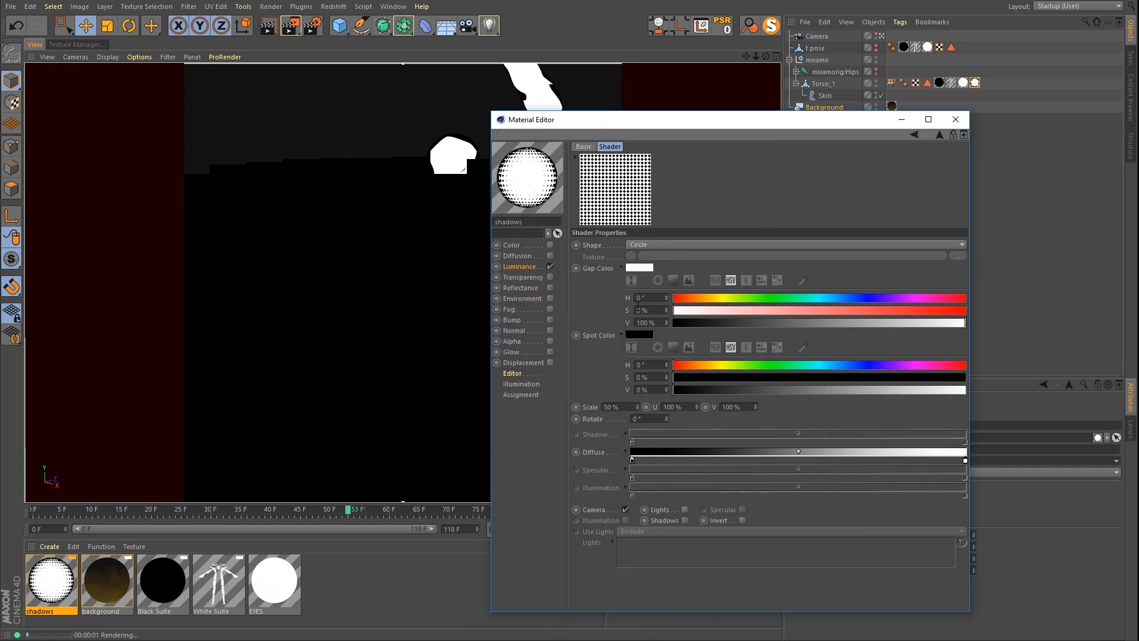
double_click(626, 408)
type("25")
key("Return")
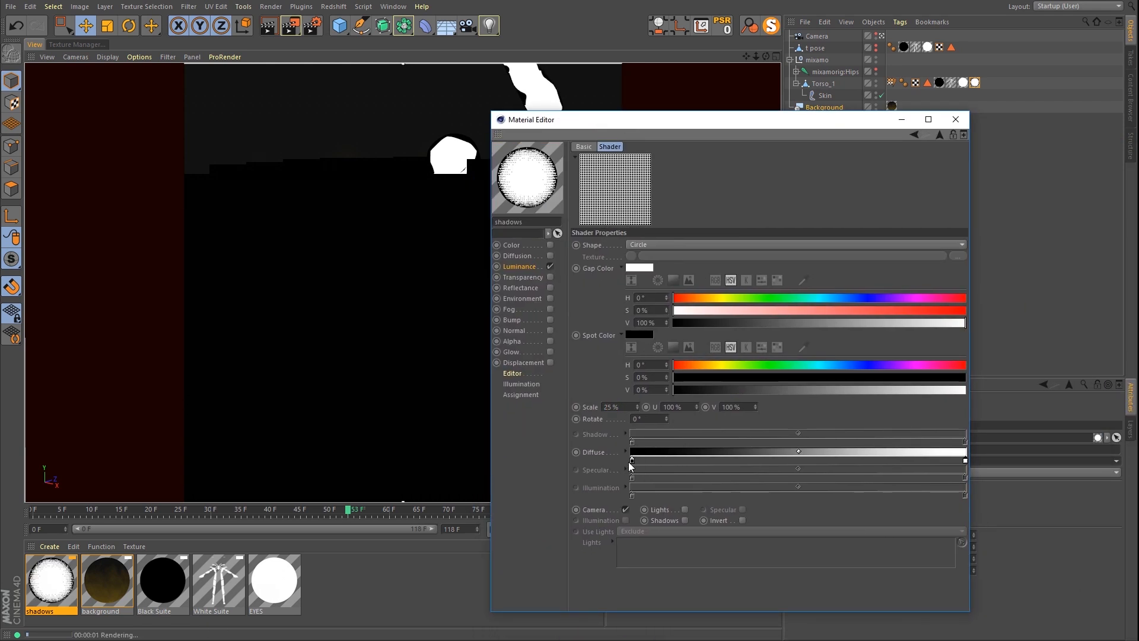
Step: Tighten the Spots shader's Diffuse gradient by moving its black knot to about one sixth and its white knot to about three fifths
left_click_drag(630, 462, 686, 462)
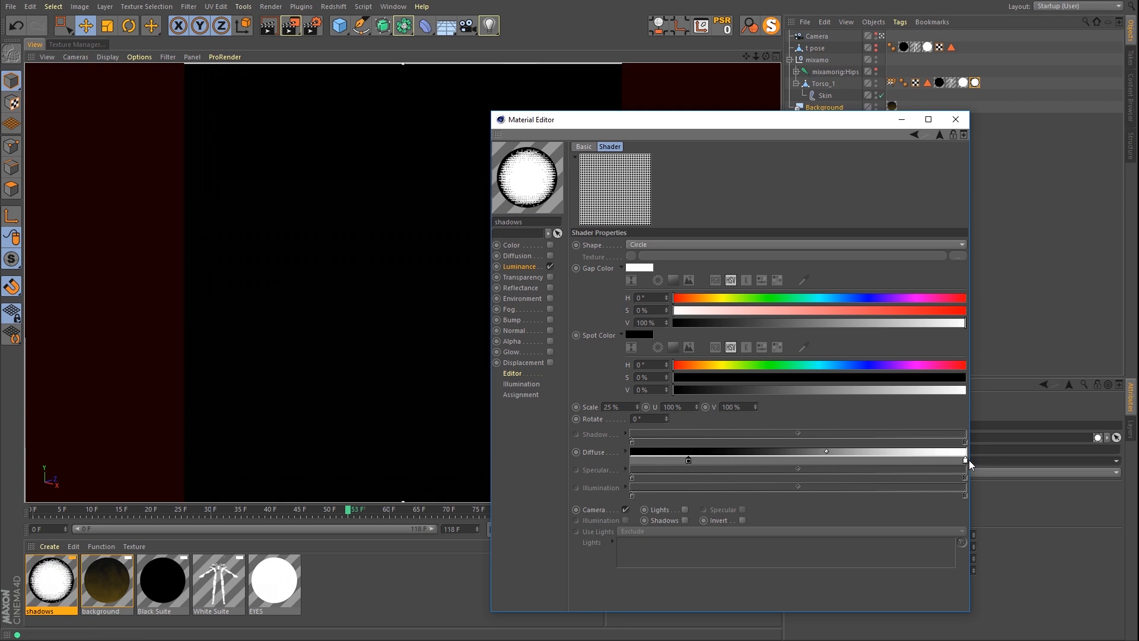
left_click_drag(967, 461, 834, 461)
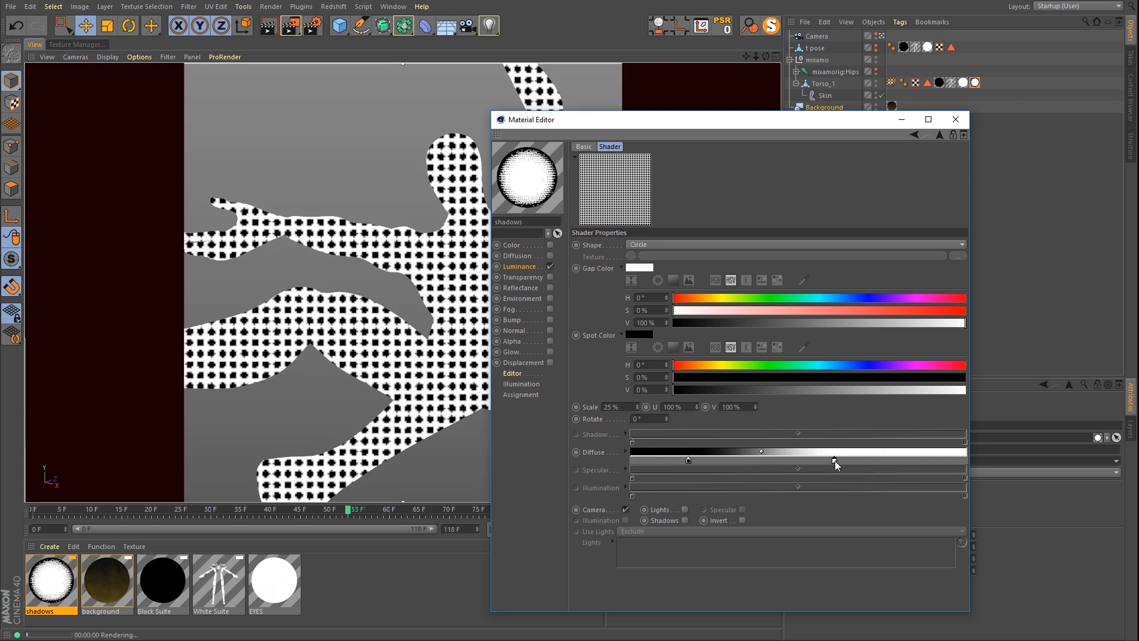
Step: Change the Spots shader's shape to Lines V and set its rotation to 45°
left_click(647, 245)
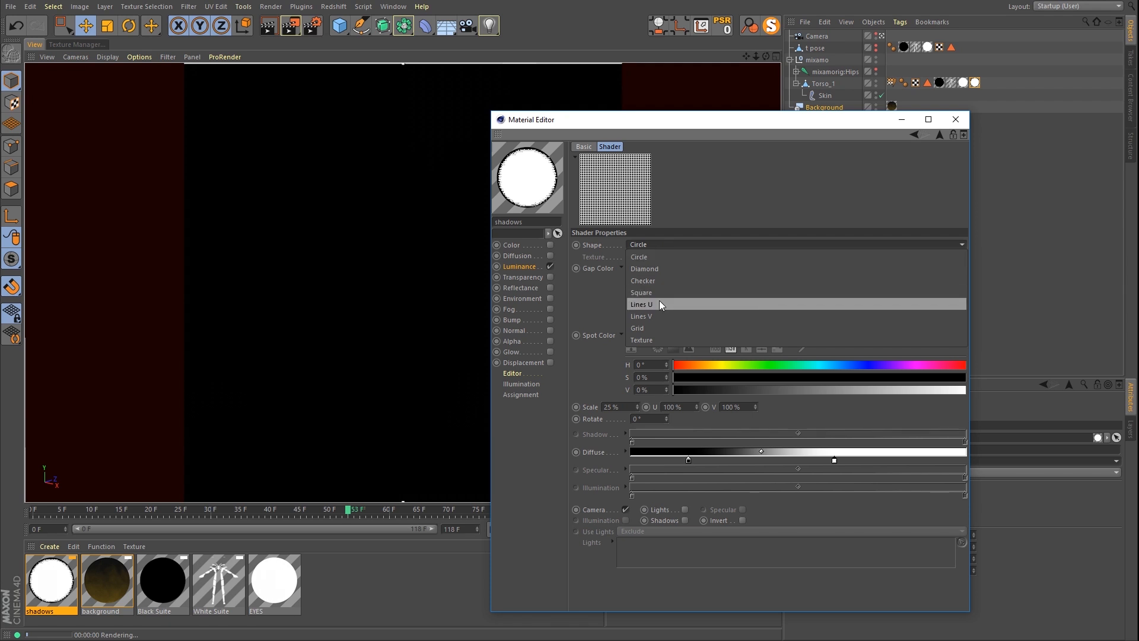
left_click(651, 313)
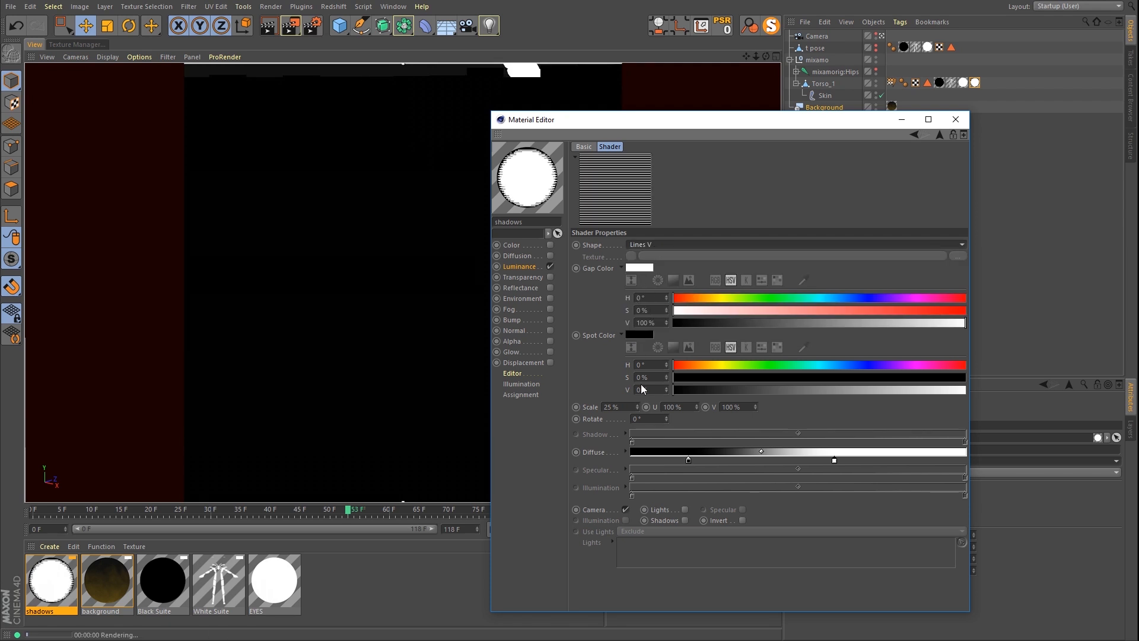
left_click_drag(646, 419, 511, 423)
type("45")
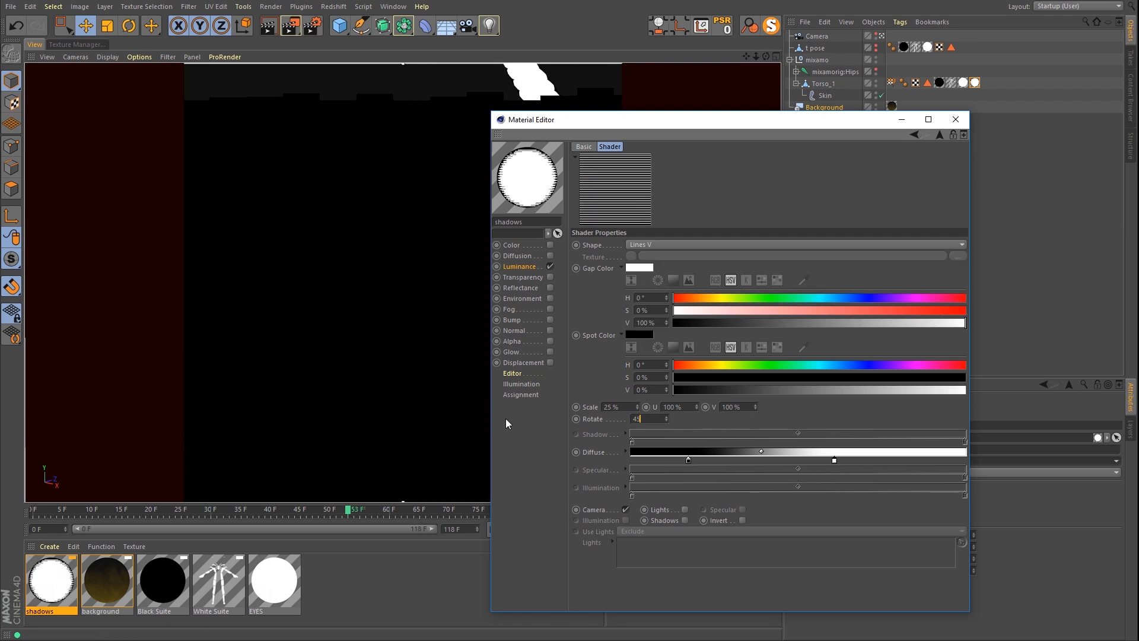
key("Return")
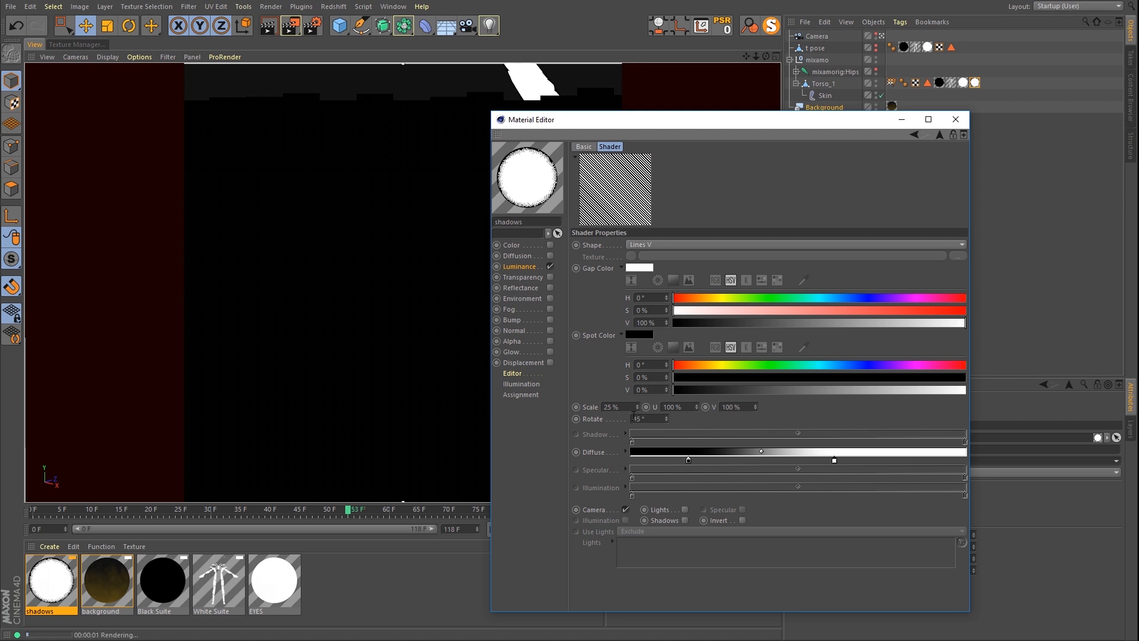
Step: Switch the Spots shader's shape to Lines U
left_click(652, 245)
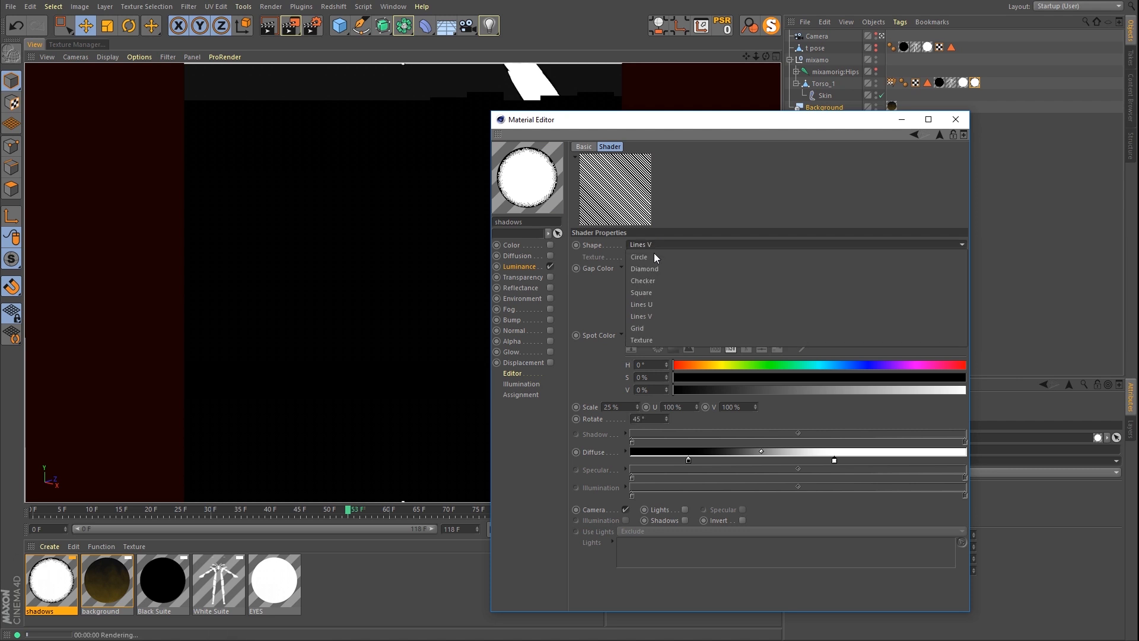
left_click(655, 304)
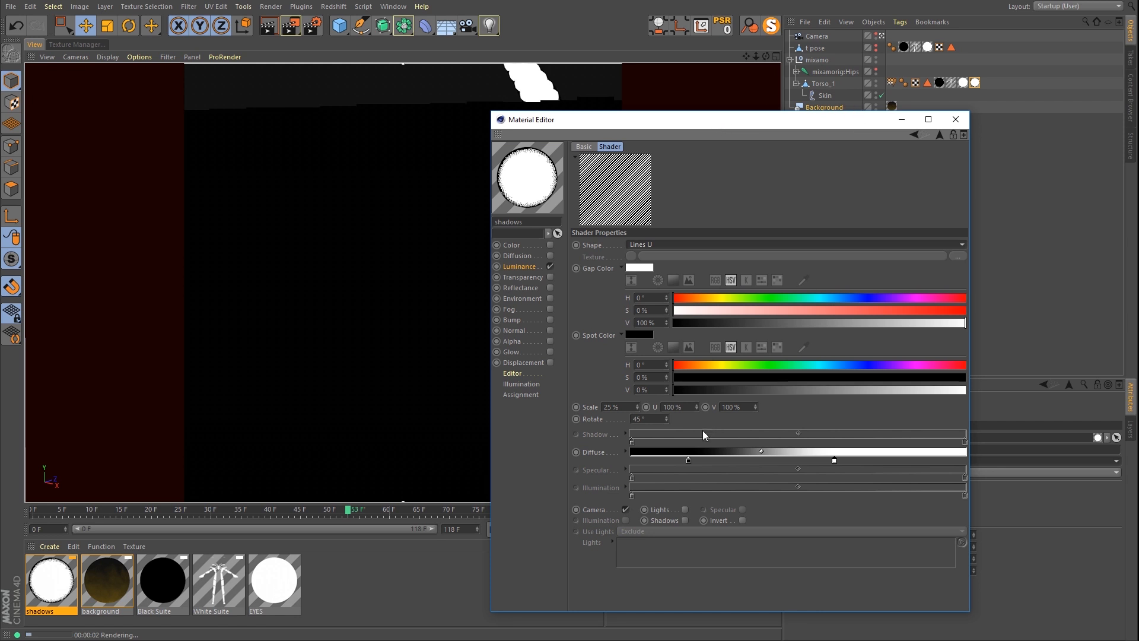
left_click(628, 409)
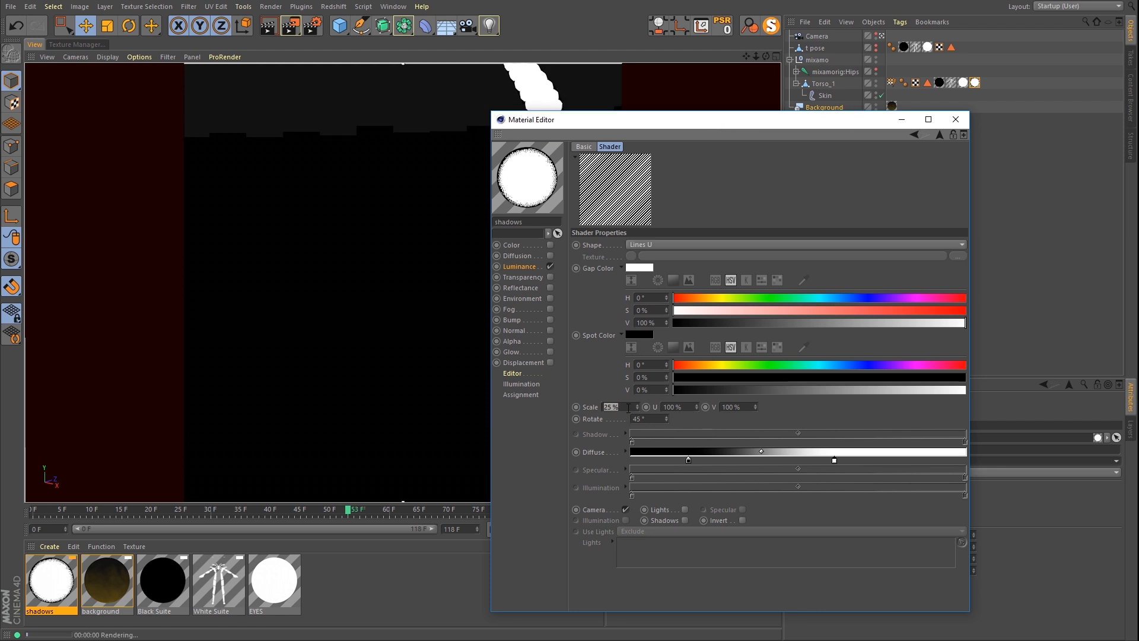
Step: Lower the render anti-aliasing to a 2x2 minimum level and a 4x4 maximum level, and close the render settings
left_click(309, 30)
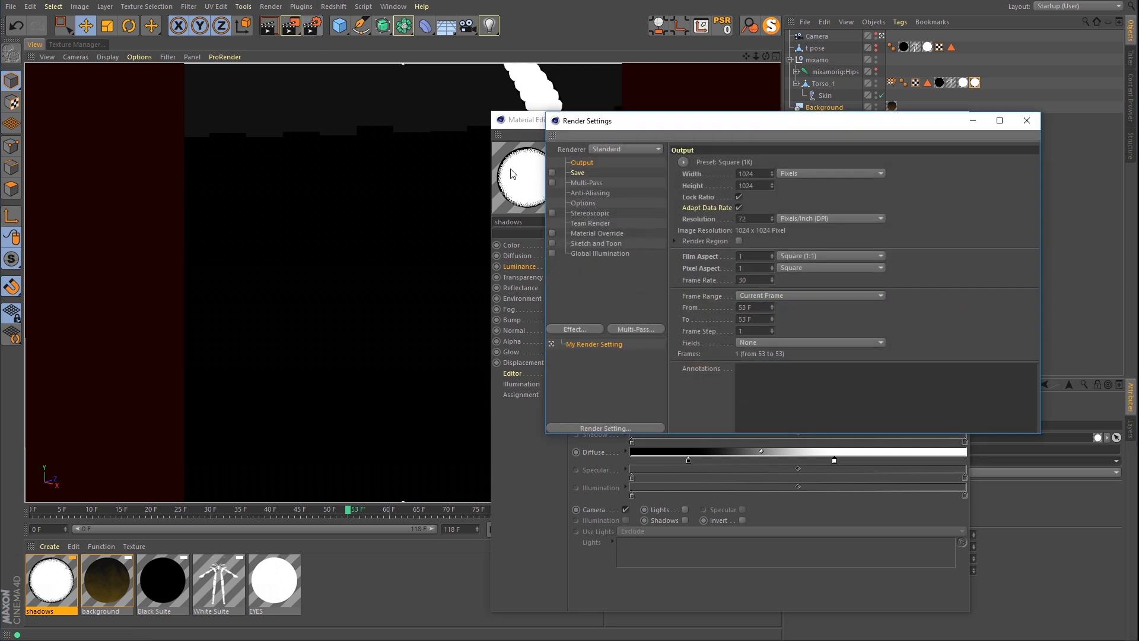
left_click(590, 194)
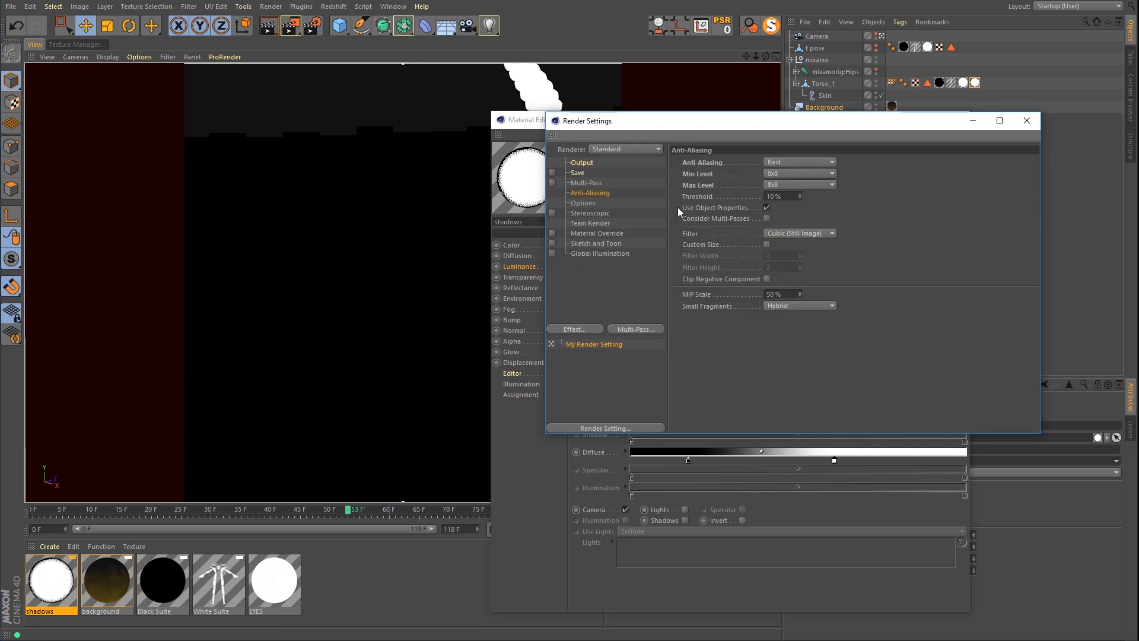
left_click(799, 172)
left_click(800, 197)
left_click(798, 187)
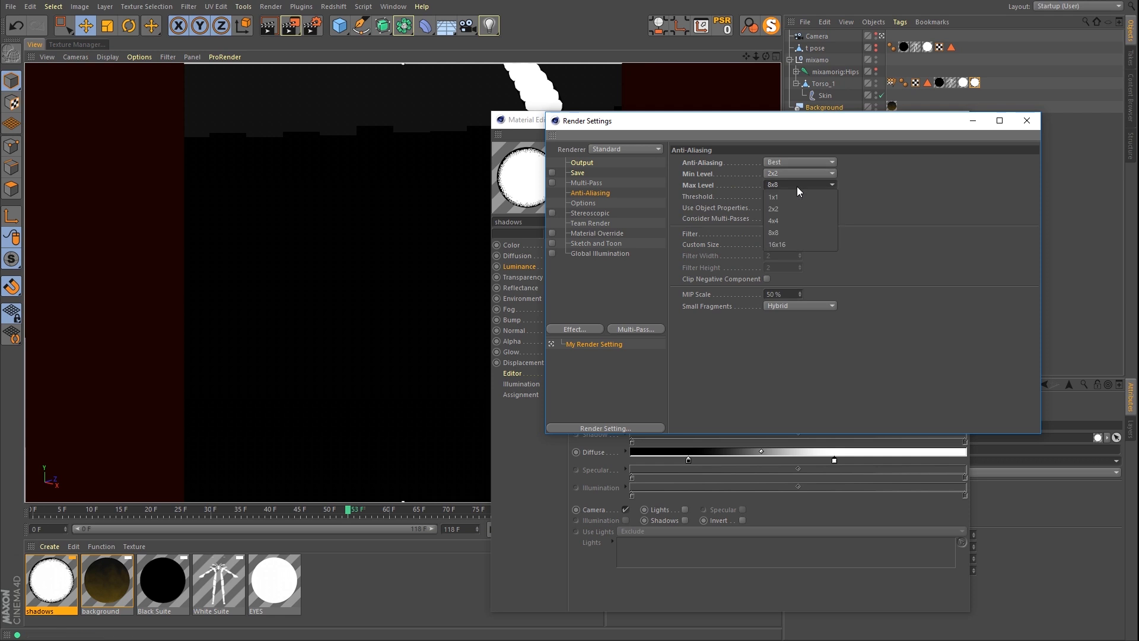
left_click(796, 216)
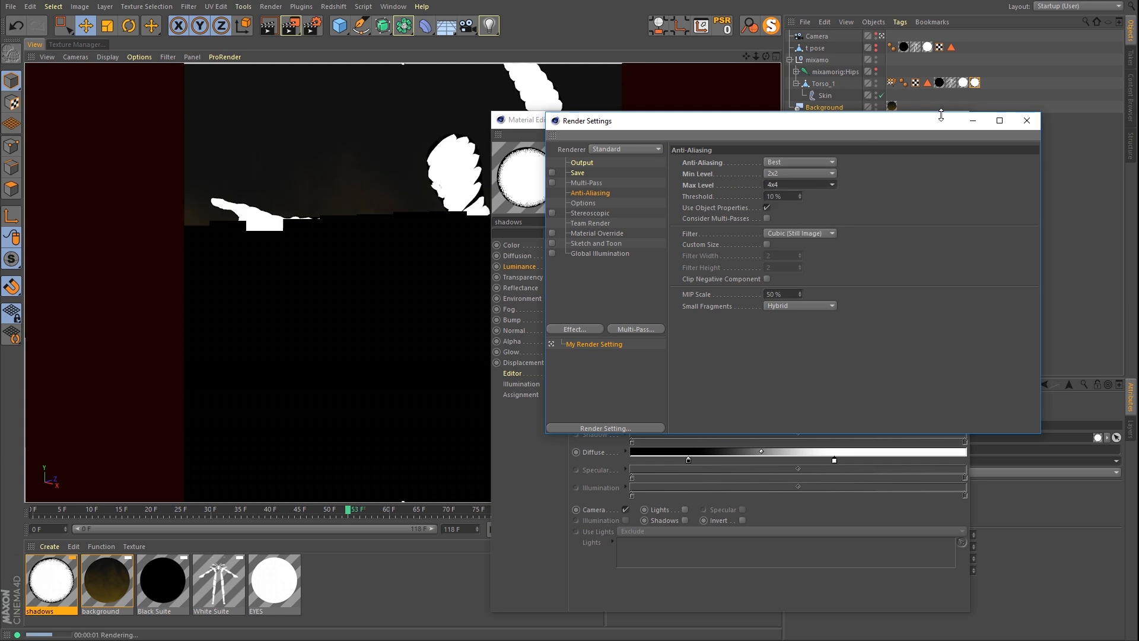
left_click(1026, 120)
Step: Set the Spots shader's scale to 5% and switch its shading source from Camera to Lights
left_click_drag(621, 126, 695, 106)
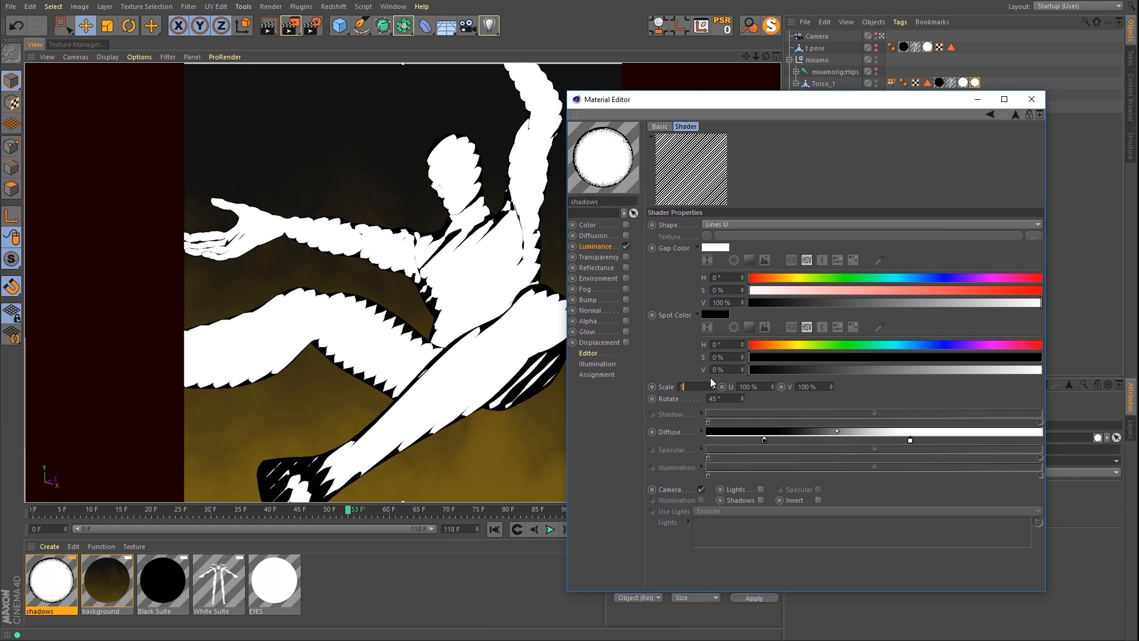
key("Return")
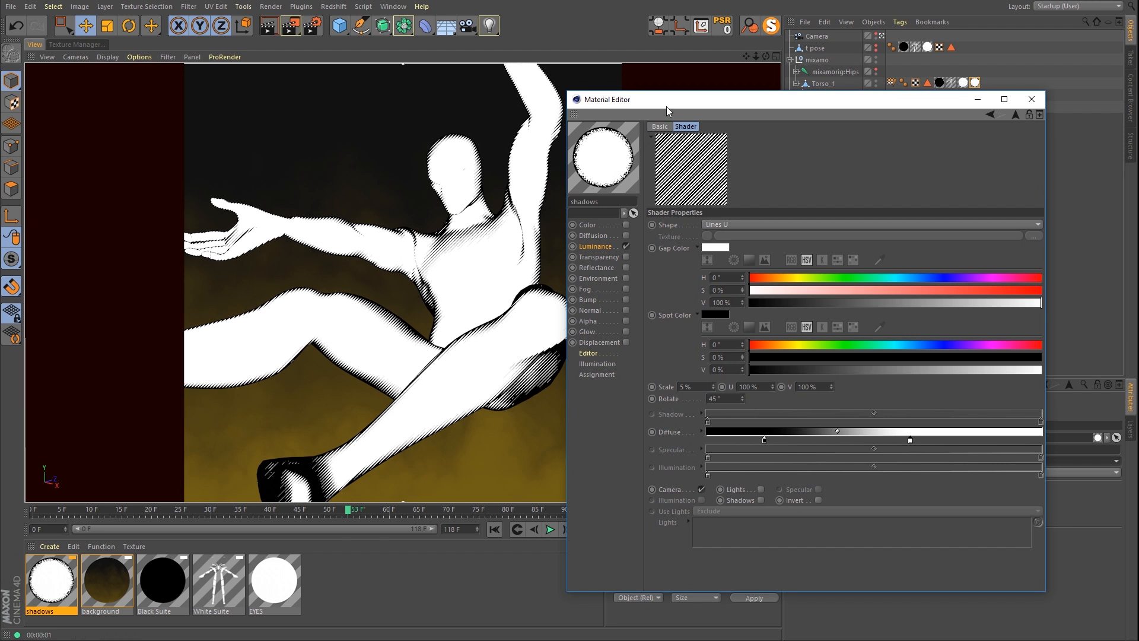
left_click(701, 489)
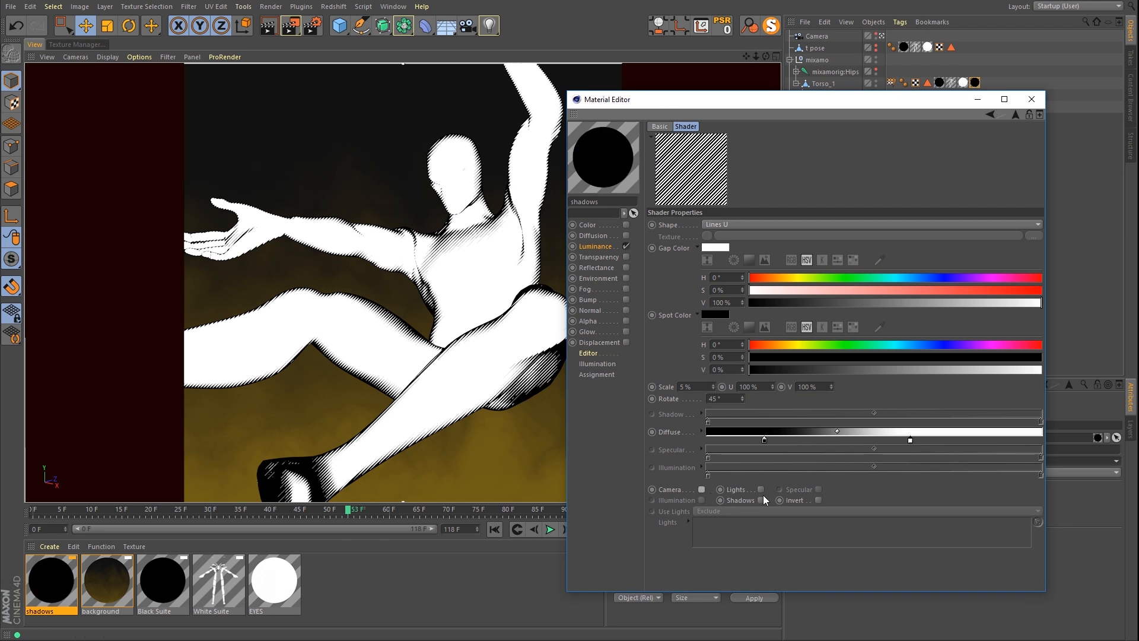
left_click(761, 489)
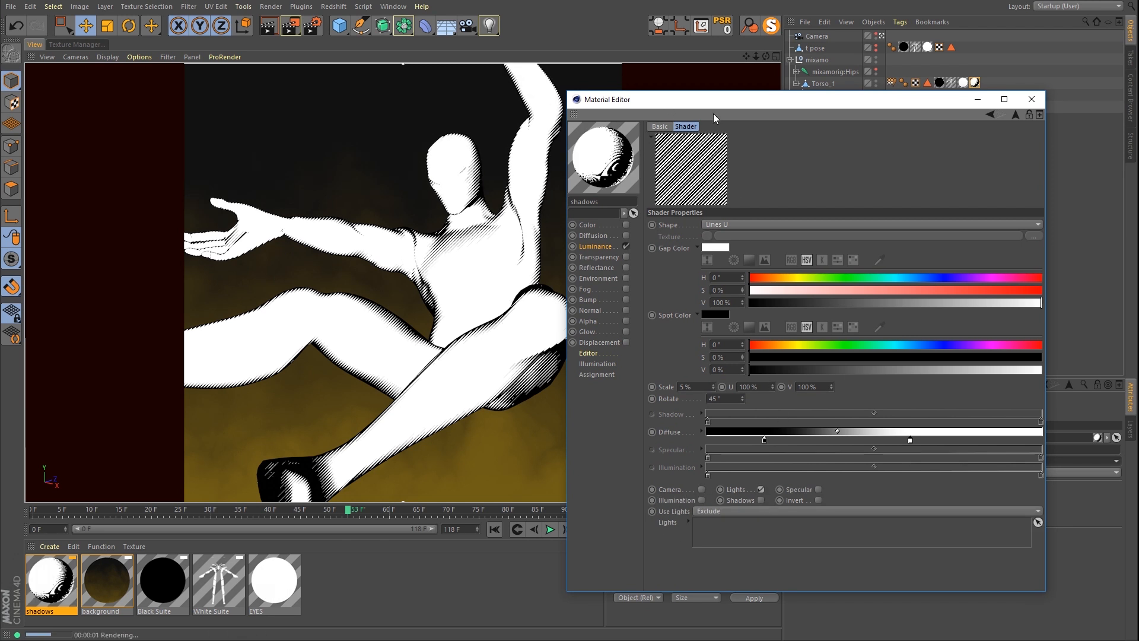
left_click_drag(656, 100, 209, 532)
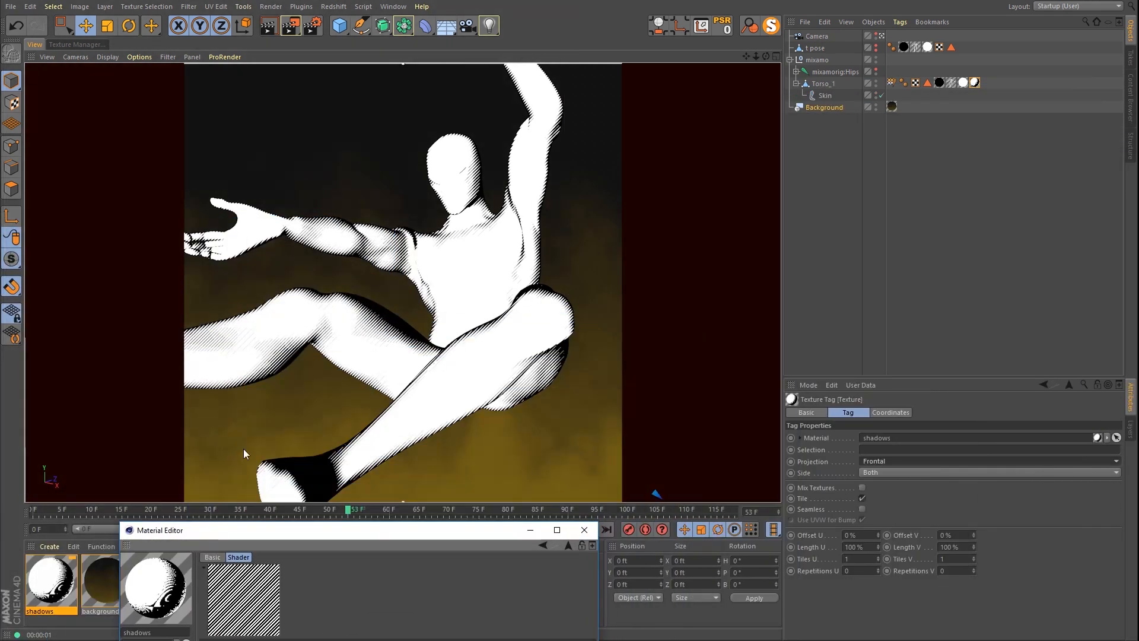
Step: Show the four-view layout with evenly sized panes and add a Light object to the scene
middle_click(334, 247)
left_click(491, 26)
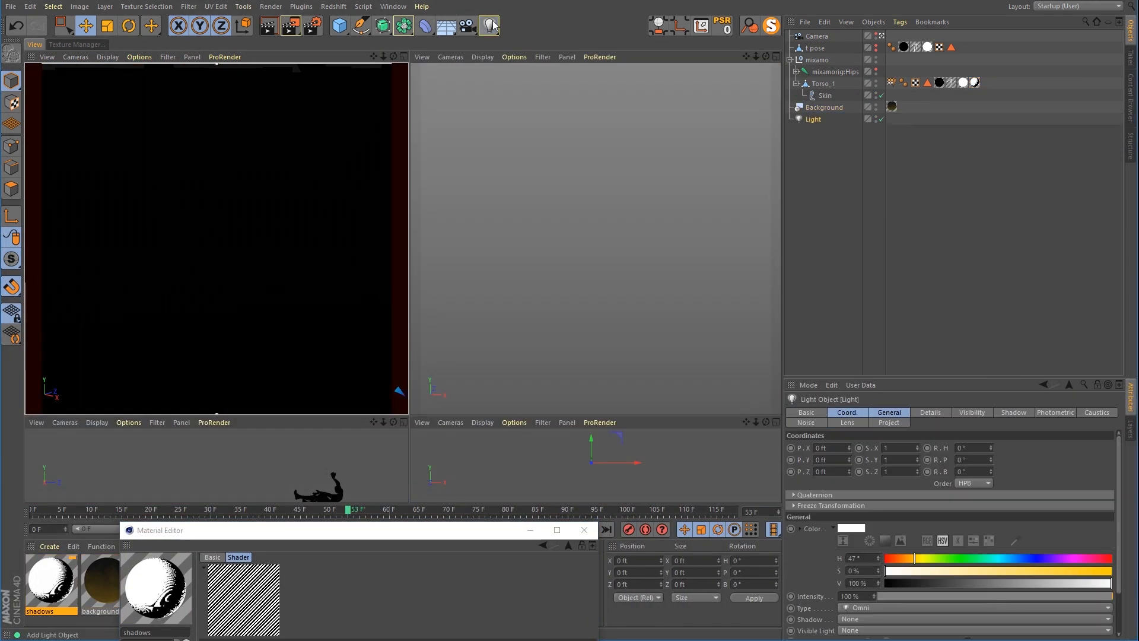
mouse_move(602, 230)
right_mouse_down("alt")
mouse_move(518, 269)
mouse_move(601, 229)
right_mouse_up("alt")
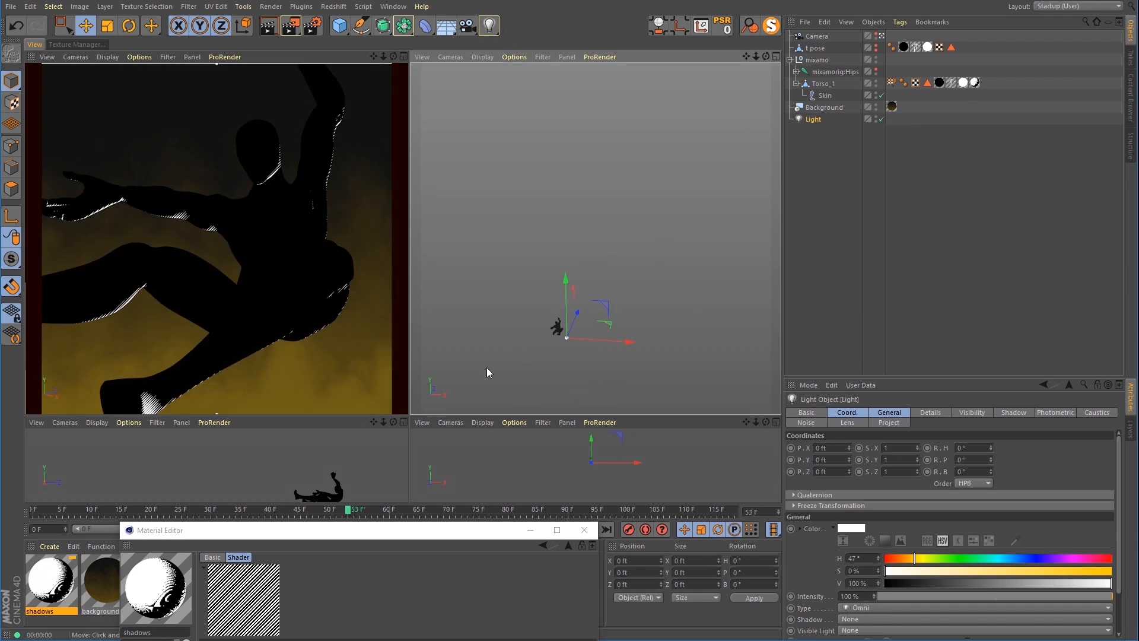
left_click_drag(408, 413, 395, 291)
Step: Move the light in front of the character and up to its height, at about X 3.8, Y 16.3, Z -17.9 ft
scroll(571, 232, "up", 6)
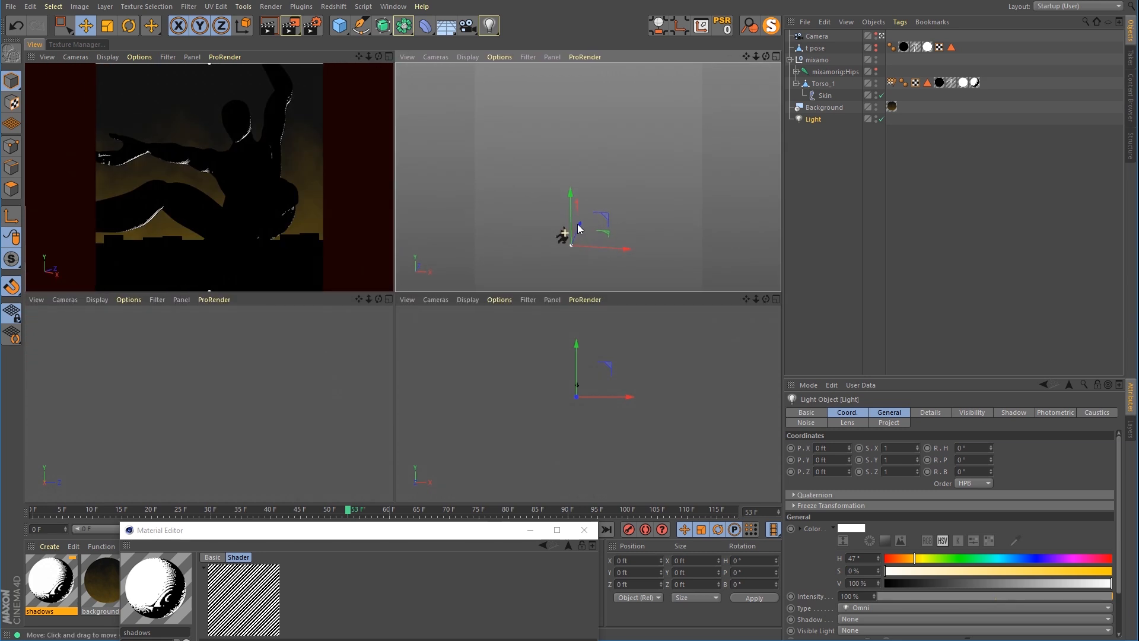
middle_click_drag(574, 233, 567, 190, "alt")
mouse_move(588, 177)
left_mouse_down("alt")
mouse_move(489, 239)
mouse_move(439, 243)
left_mouse_up("alt")
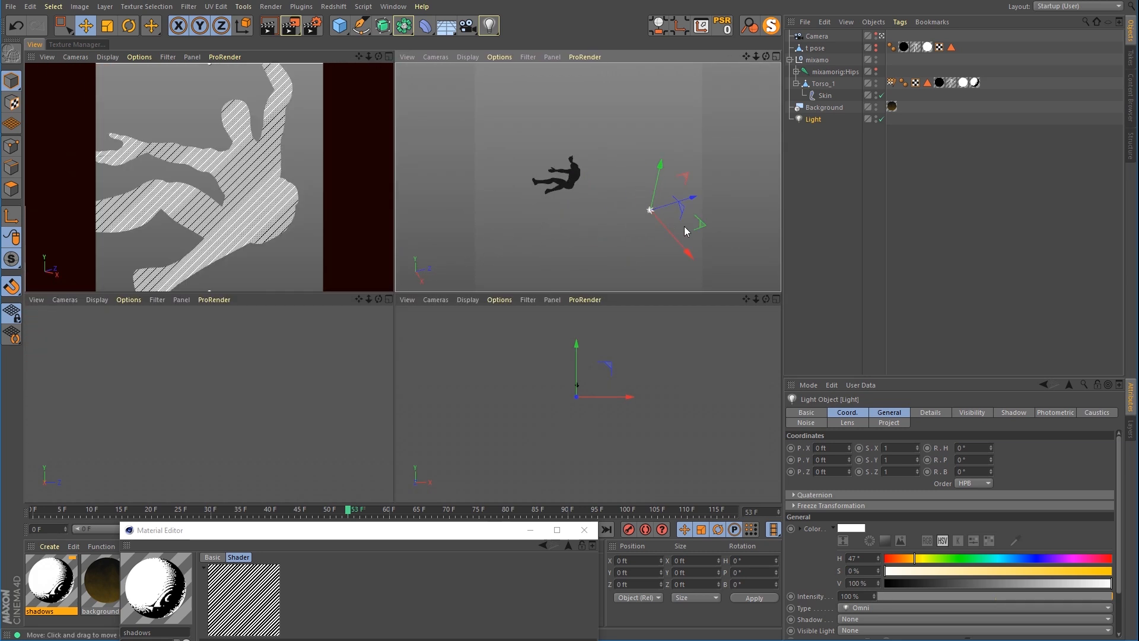
left_click_drag(704, 224, 599, 281)
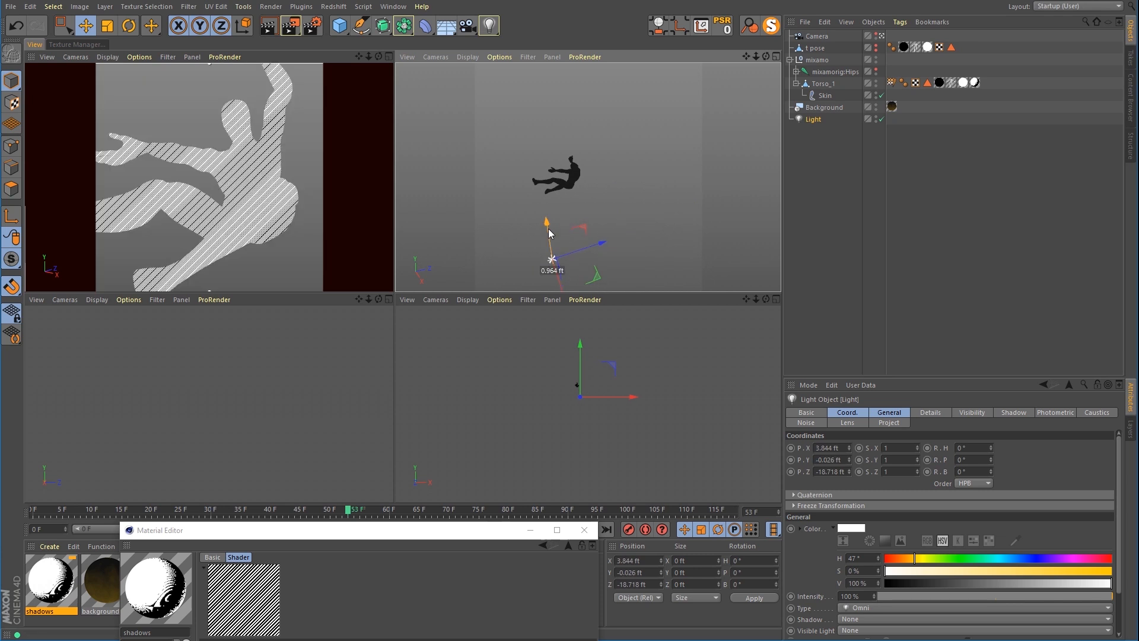
left_click_drag(548, 229, 581, 148)
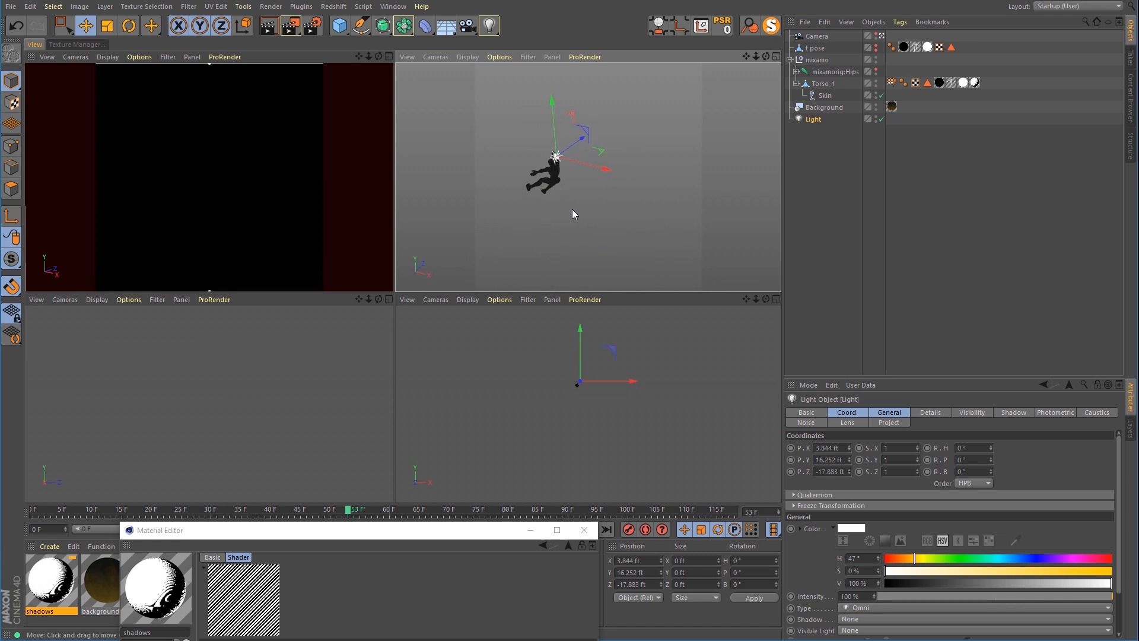
Step: Move the light beside the character to about X 6.9, Y 15.7, Z -16.2 ft and maximize the camera view
left_click_drag(572, 209, 617, 208, "alt")
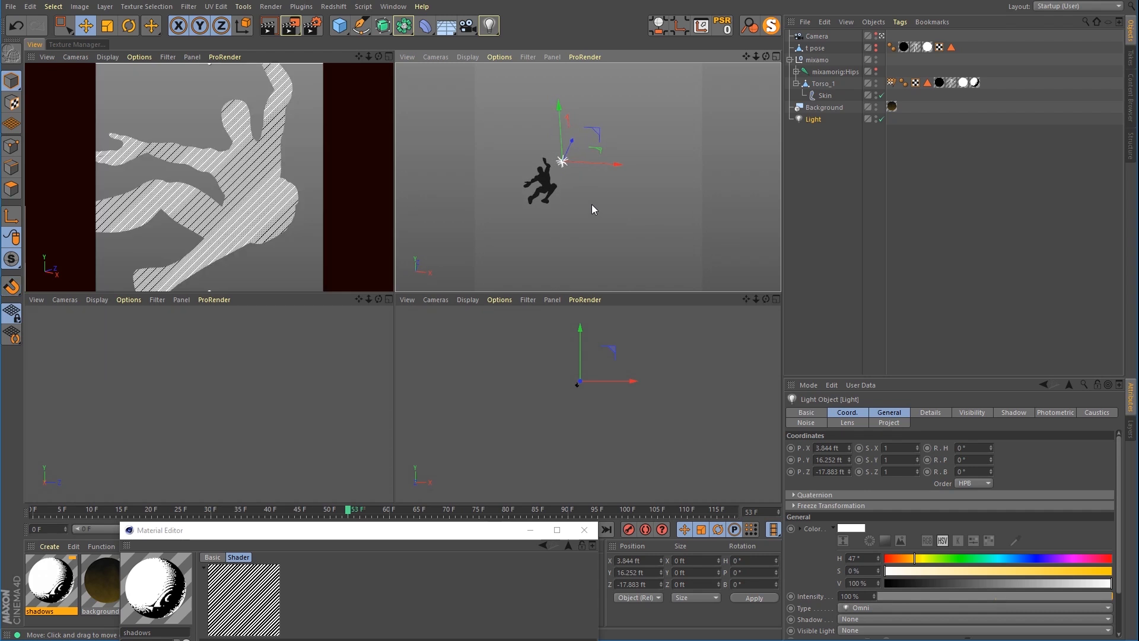
left_click_drag(585, 162, 589, 163)
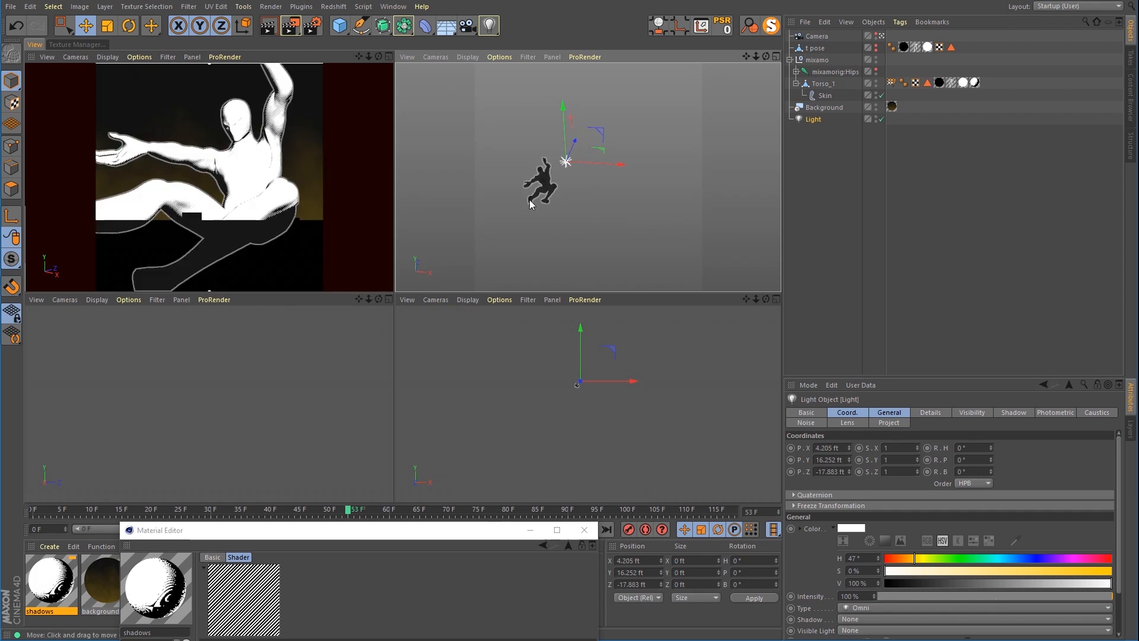
left_click_drag(569, 116, 568, 123)
left_click_drag(589, 167, 599, 169)
left_click_drag(553, 203, 614, 176, "alt")
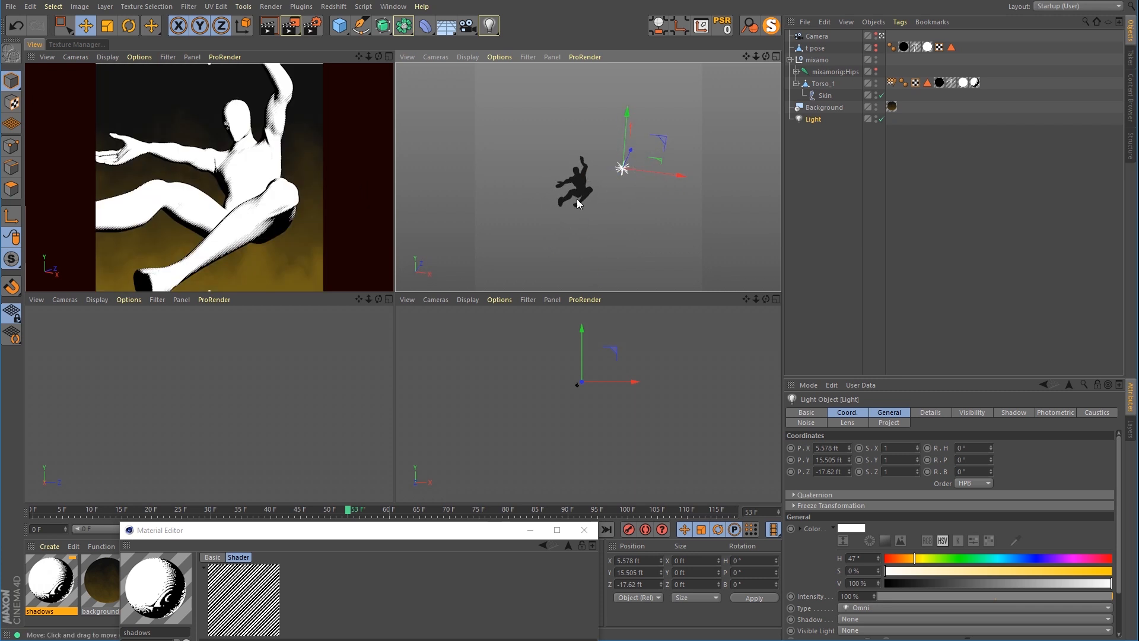
left_click_drag(658, 173, 648, 150)
left_click_drag(600, 190, 536, 227, "alt")
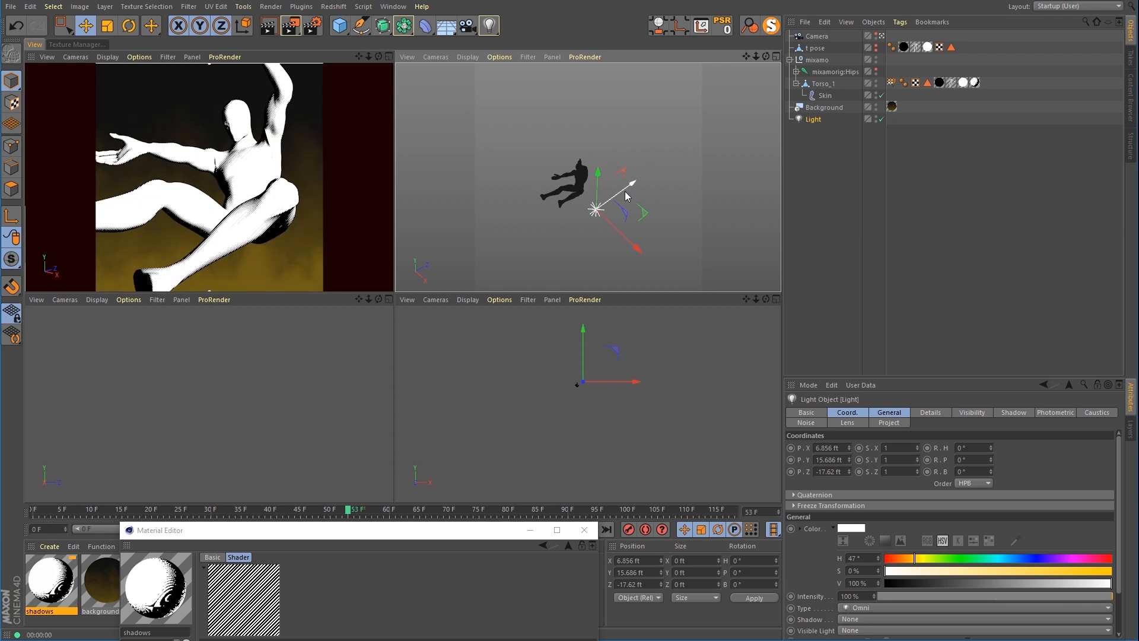
left_click_drag(626, 195, 632, 189)
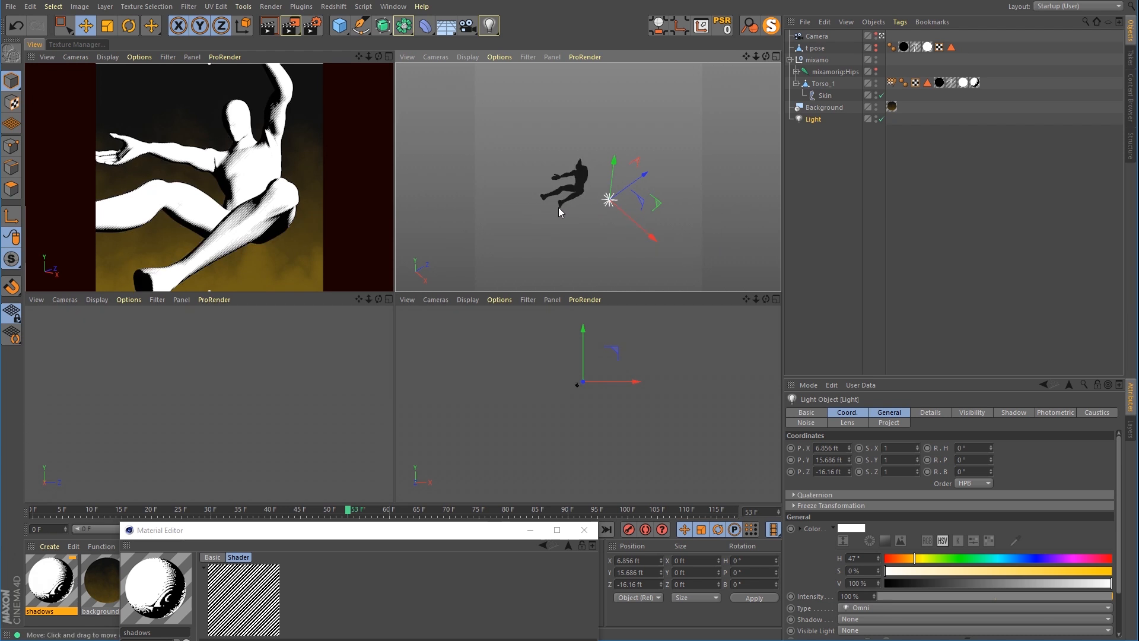
left_click_drag(562, 200, 586, 199, "alt")
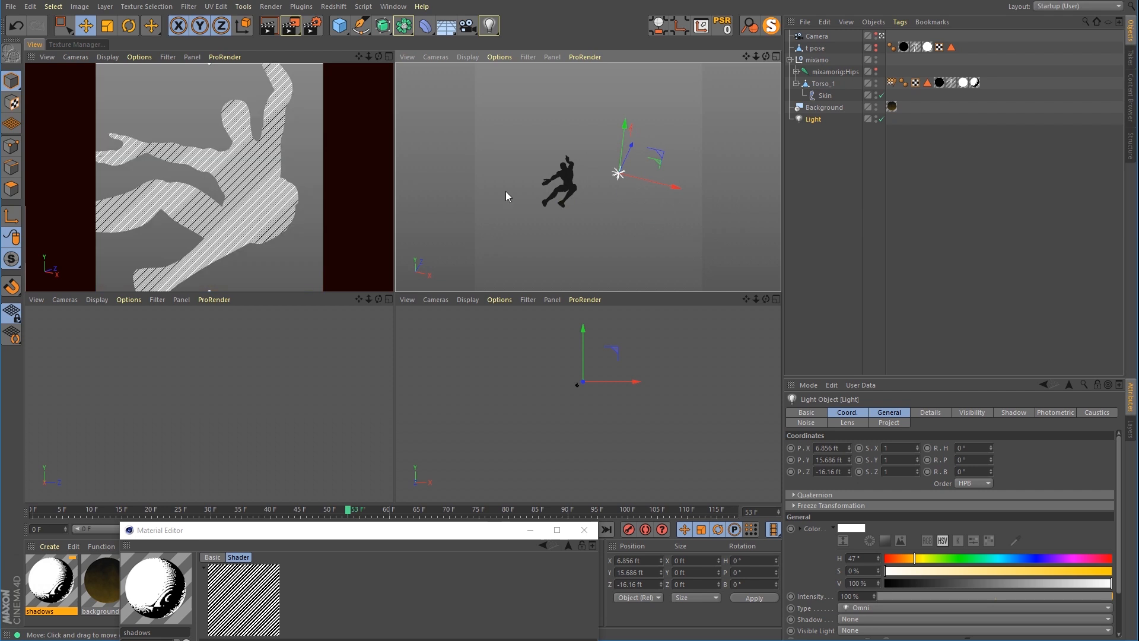
middle_click(222, 141)
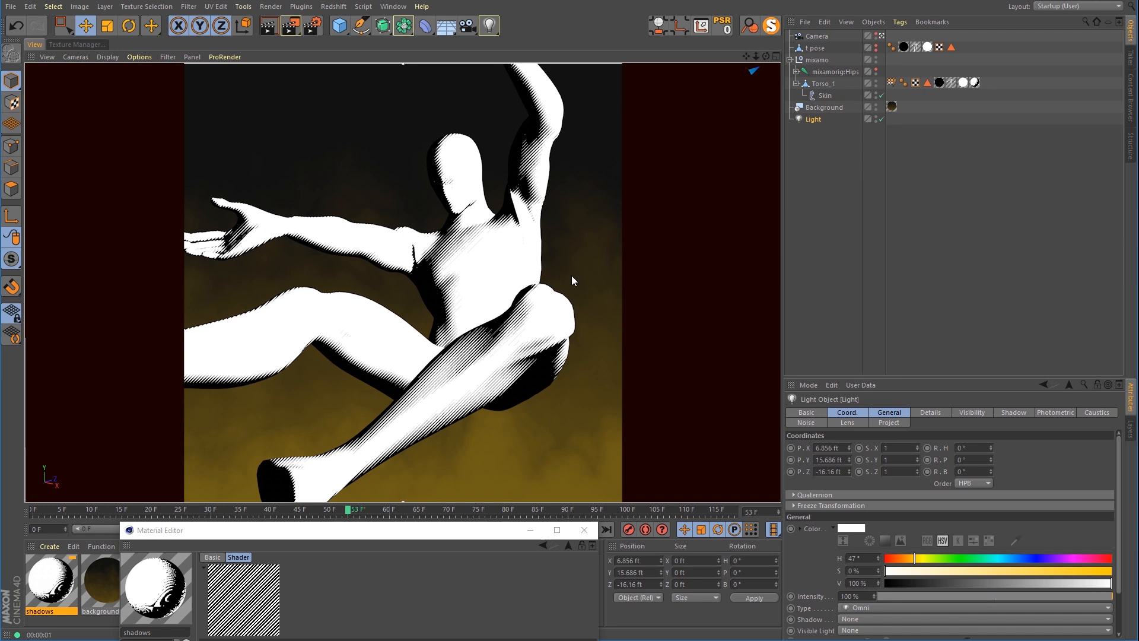
Step: Brighten the dark knot of the shadows material's Diffuse gradient to a value of 10%
left_click_drag(467, 537, 923, 102)
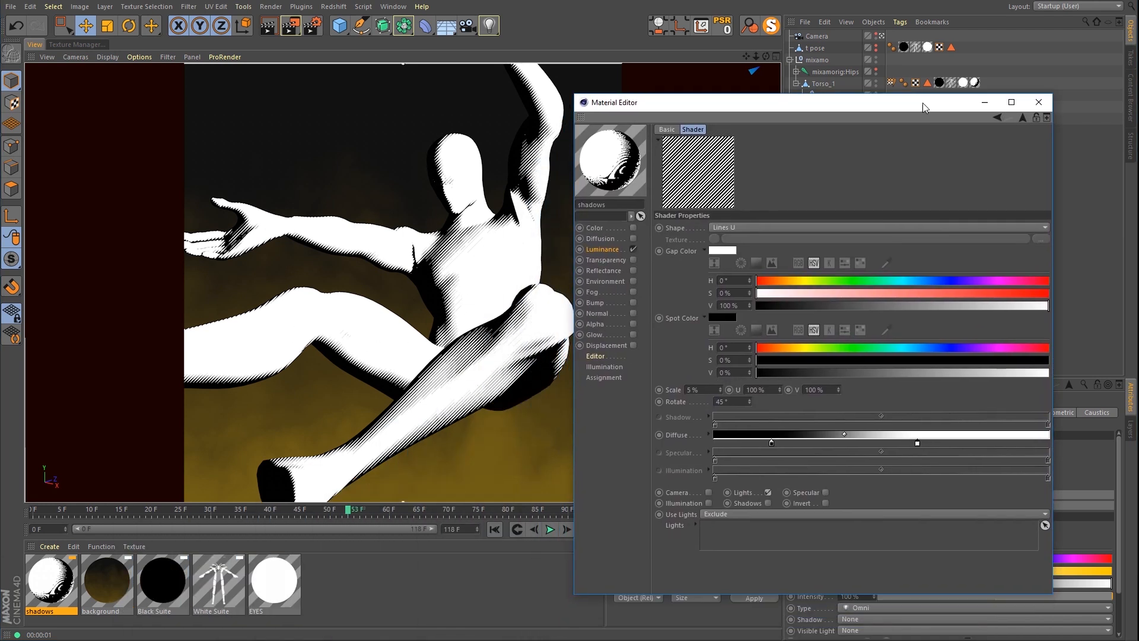
double_click(770, 443)
left_click_drag(731, 467, 742, 467)
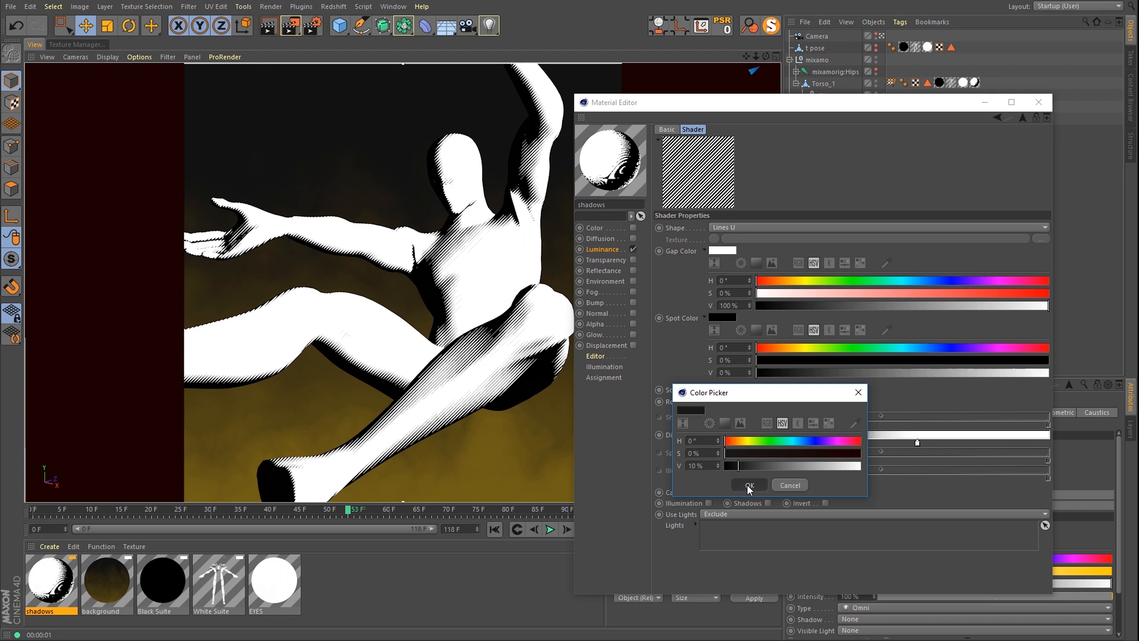
left_click(749, 485)
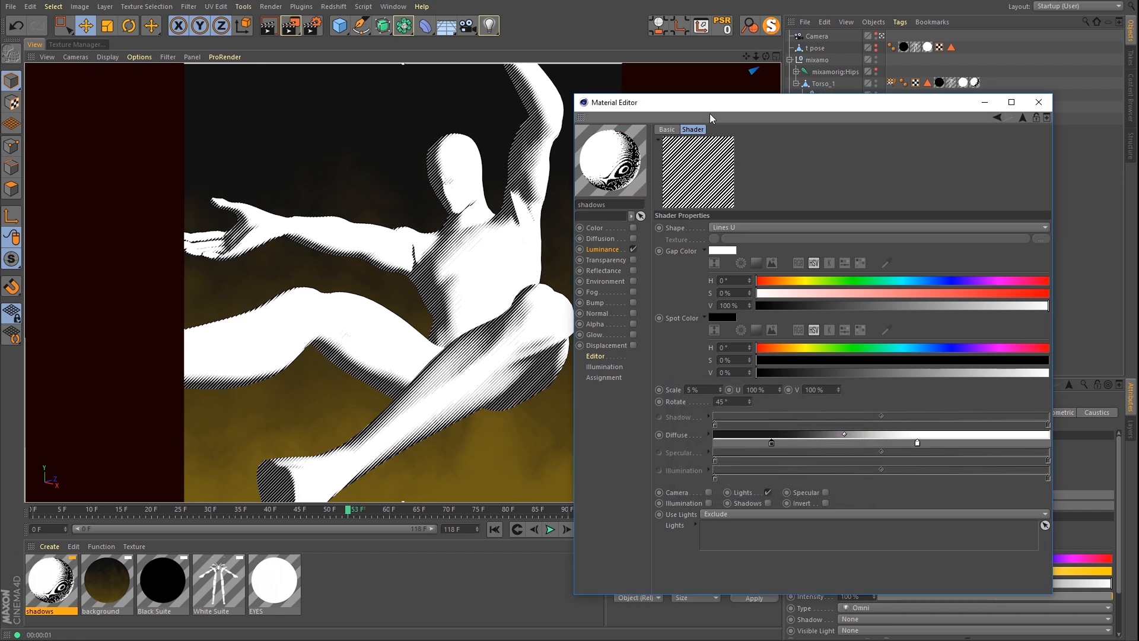
Step: Set the Spots texture of the shadows material's Luminance channel as an XPressions driver
left_click_drag(711, 110, 691, 370)
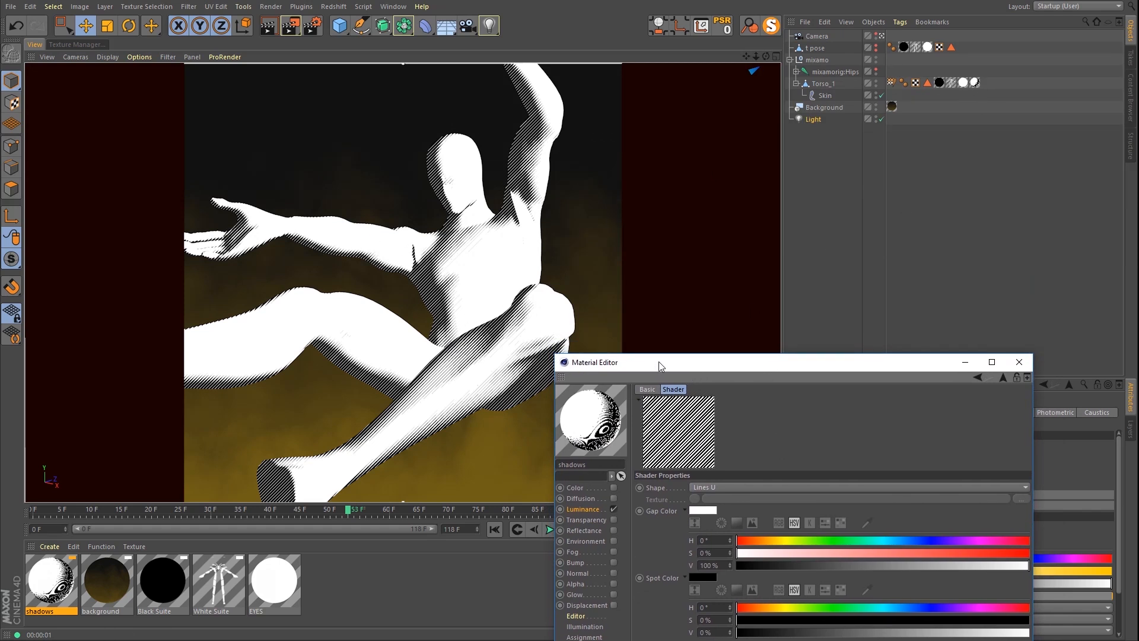
left_click_drag(659, 361, 621, 159)
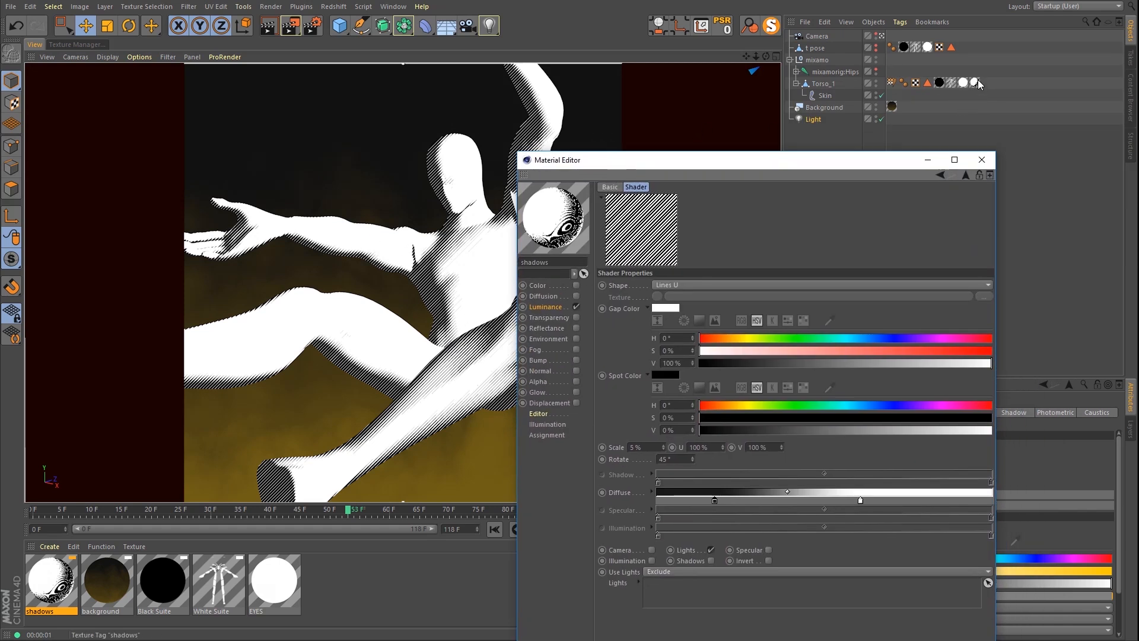
left_click(556, 306)
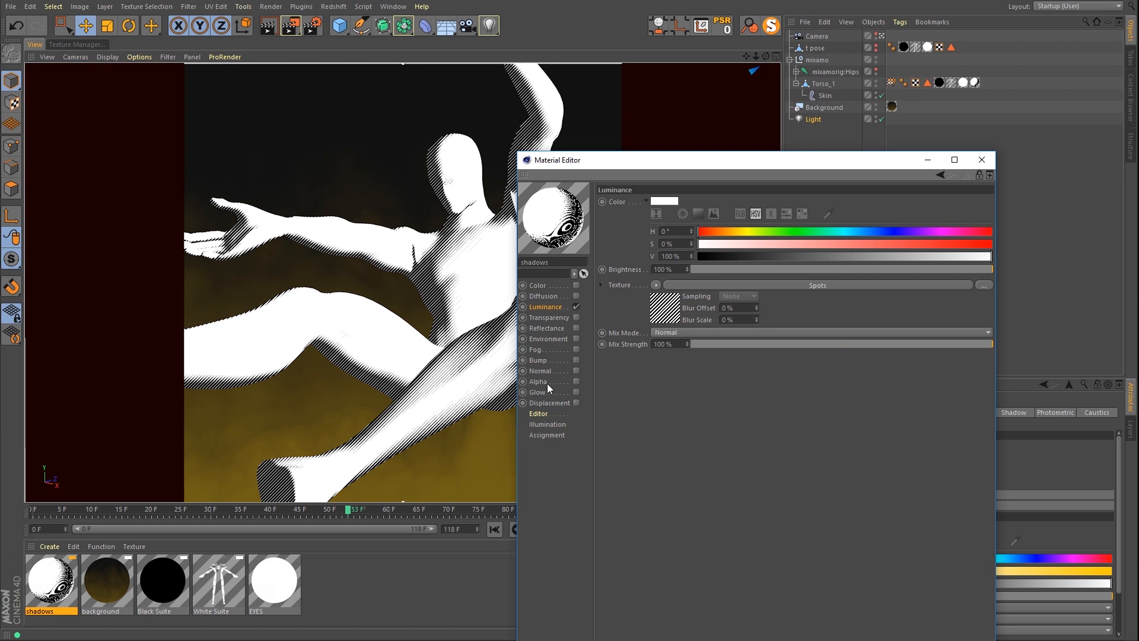
right_click(625, 285)
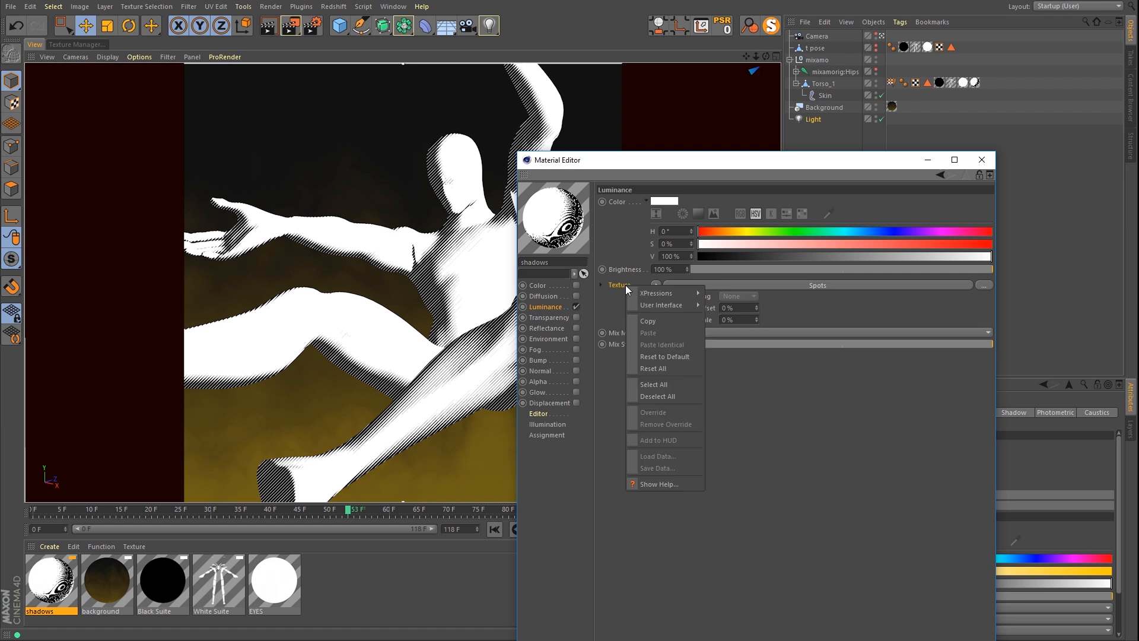
mouse_move(648, 293)
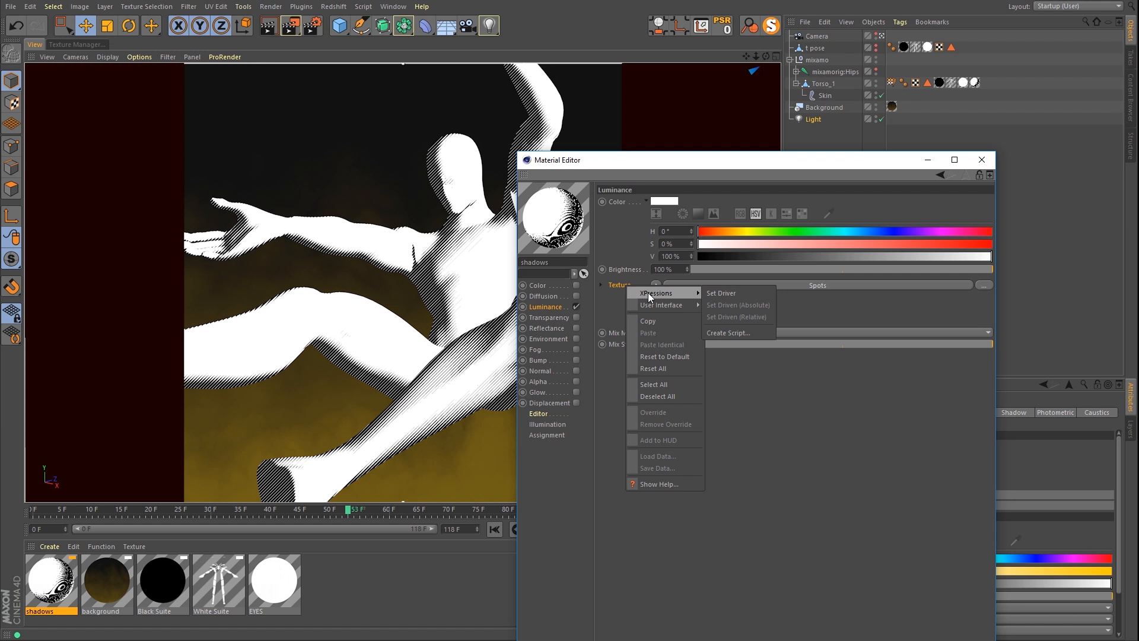
left_click(730, 295)
Step: Make the Alpha channel's texture driven (absolute) by the Luminance texture and enable Alpha on the shadows material
left_click(538, 381)
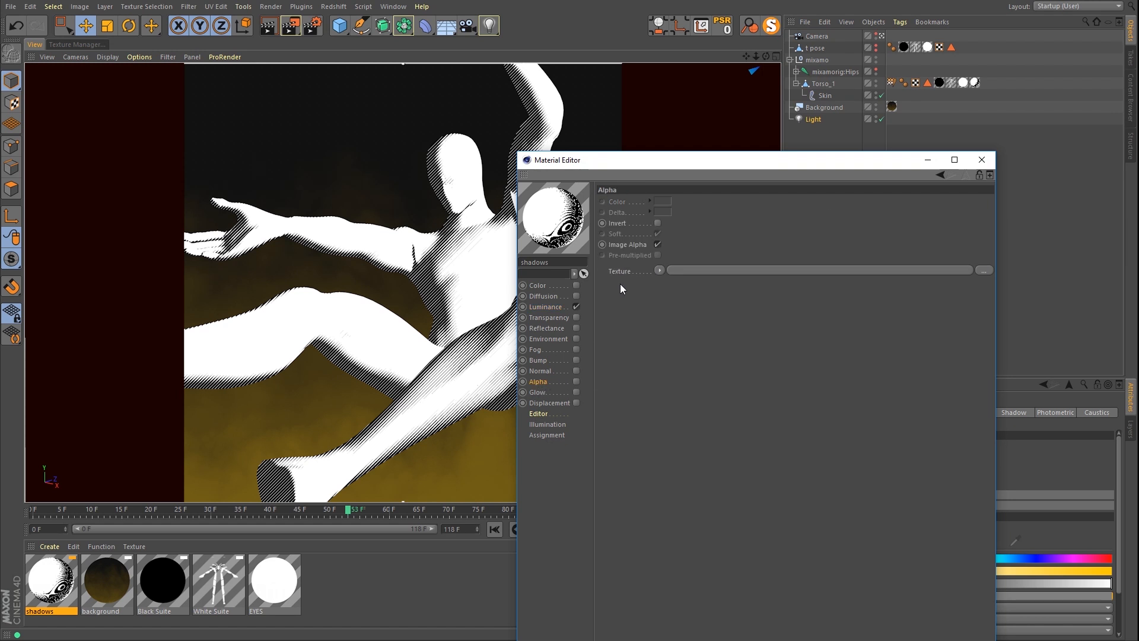
left_click(659, 270)
mouse_move(655, 276)
left_click(720, 291)
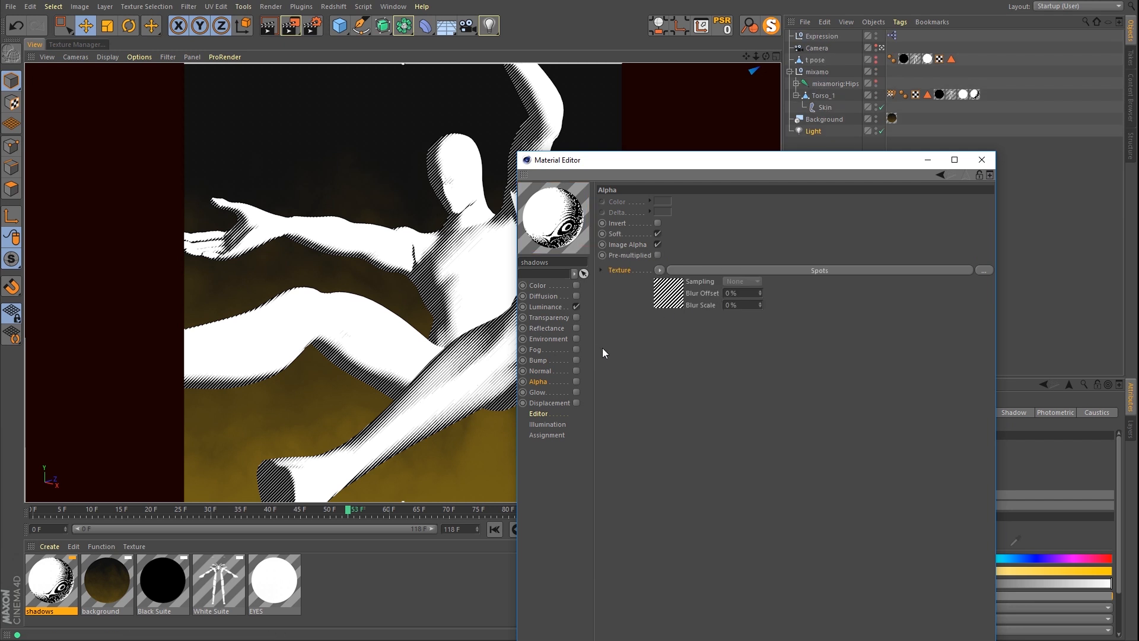
left_click(576, 381)
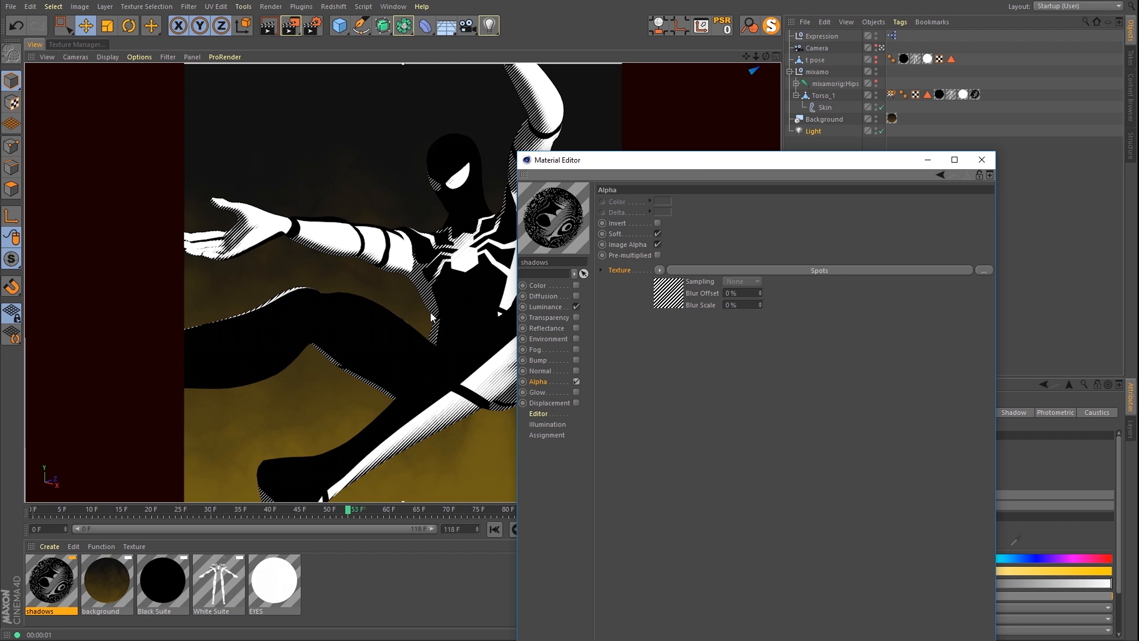
Step: Rename the Expression object as "Shadows alpha"
double_click(822, 37)
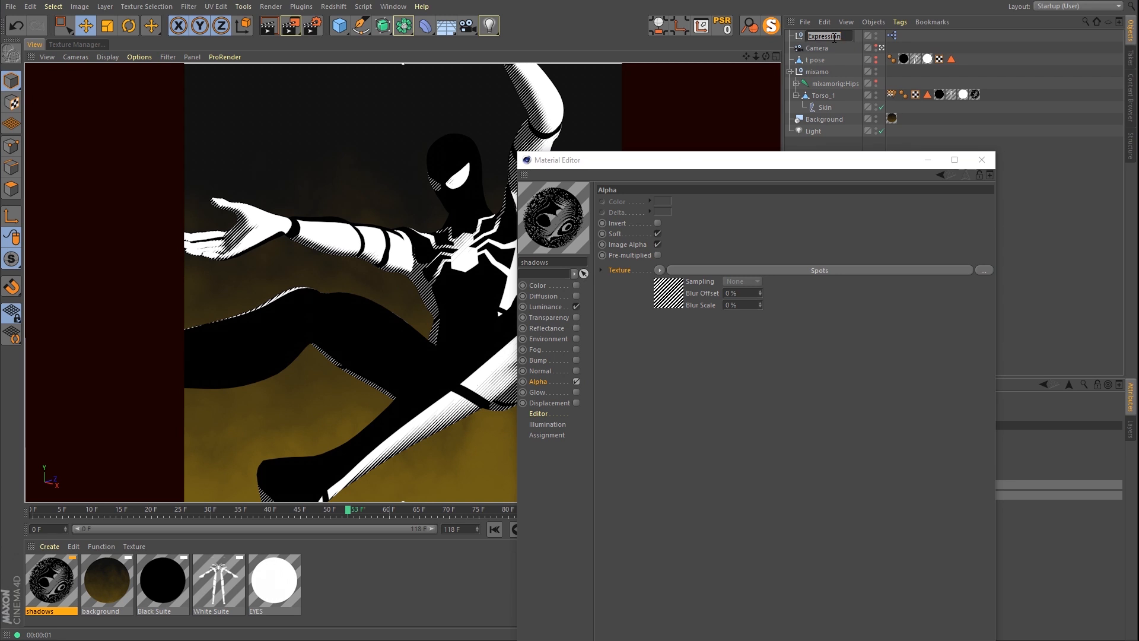
type("Sha")
key("BackSpace")
key("BackSpace")
type("dows alpha")
key("Return")
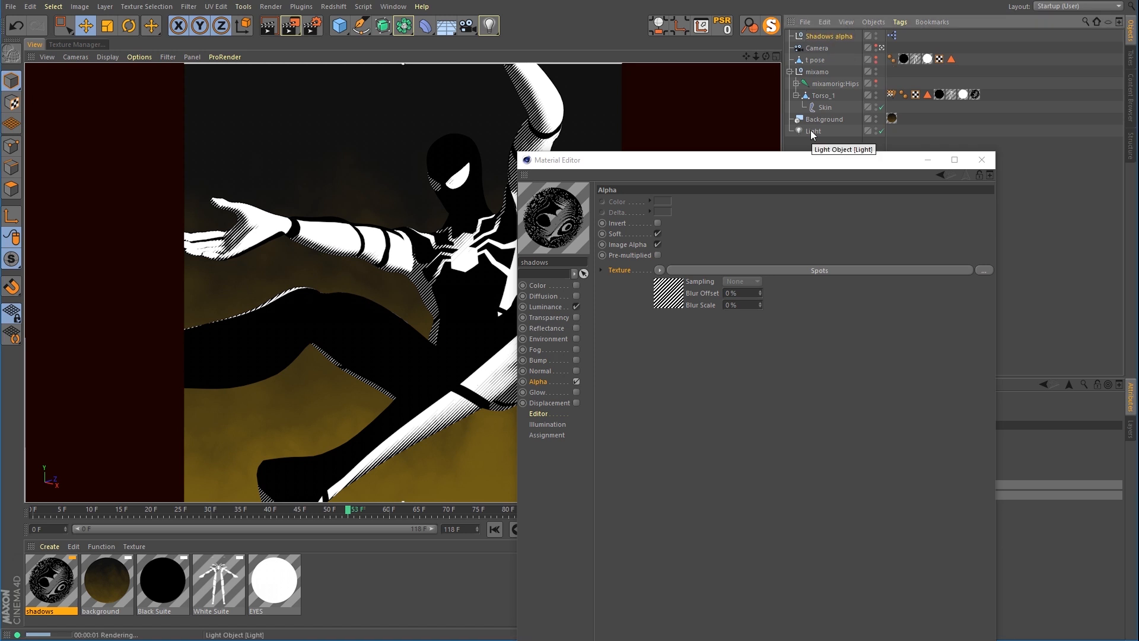
Step: Duplicate the shadows material and name the copy "highlights"
left_click(795, 161)
left_click_drag(796, 161, 774, 119)
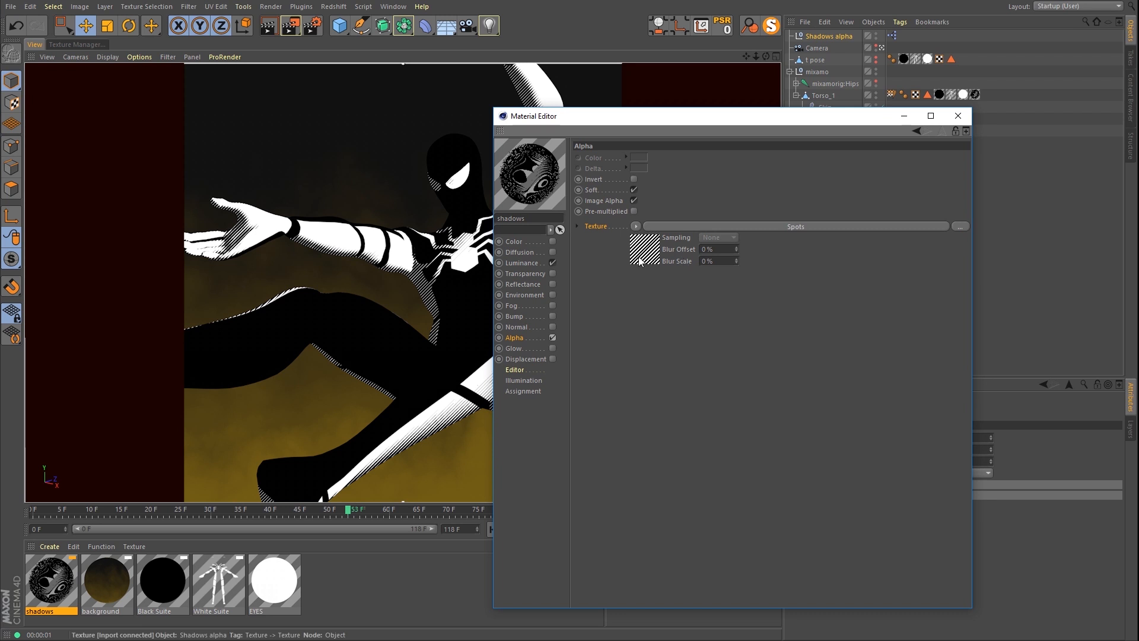
left_click(537, 265)
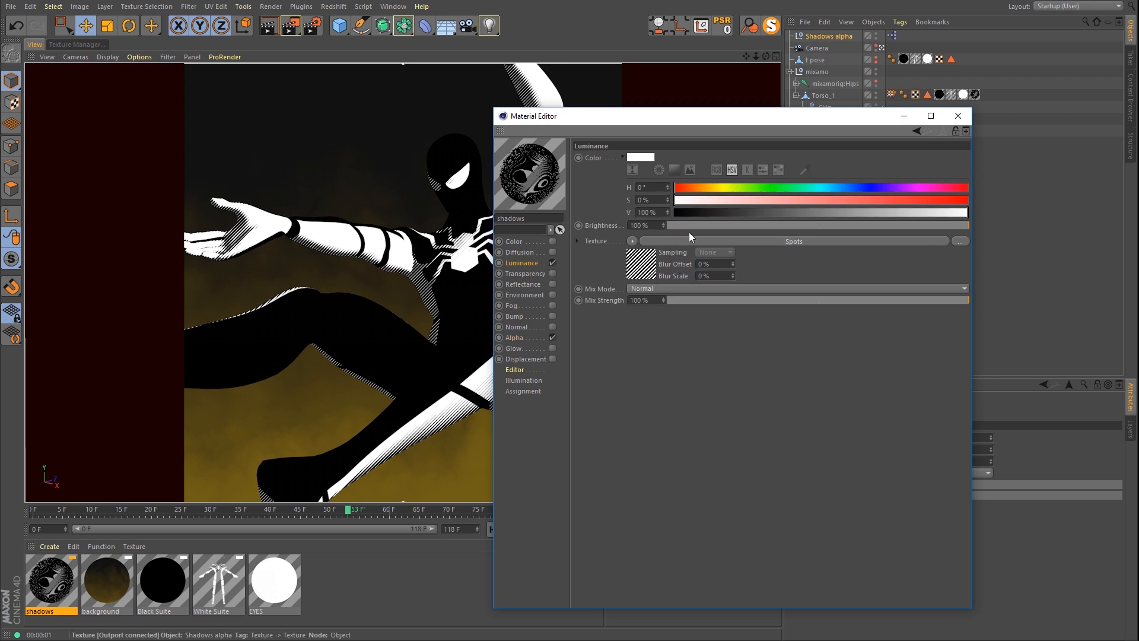
left_click_drag(753, 122, 861, 270)
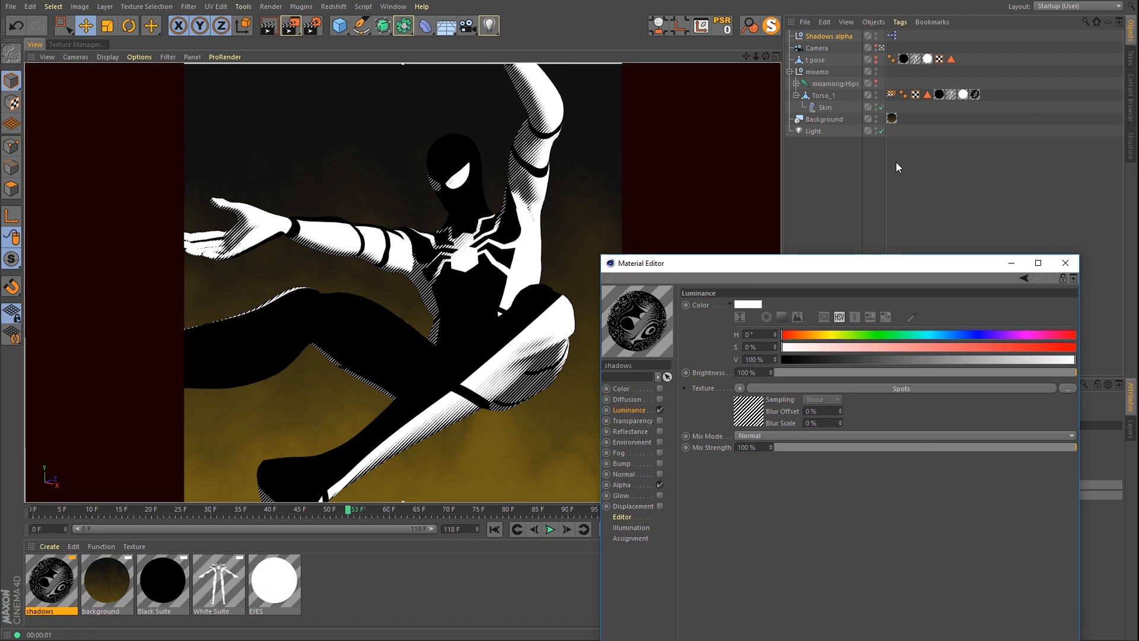
left_click(951, 96)
left_click_drag(866, 267, 917, 162)
left_click_drag(39, 601, 87, 593)
double_click(111, 588)
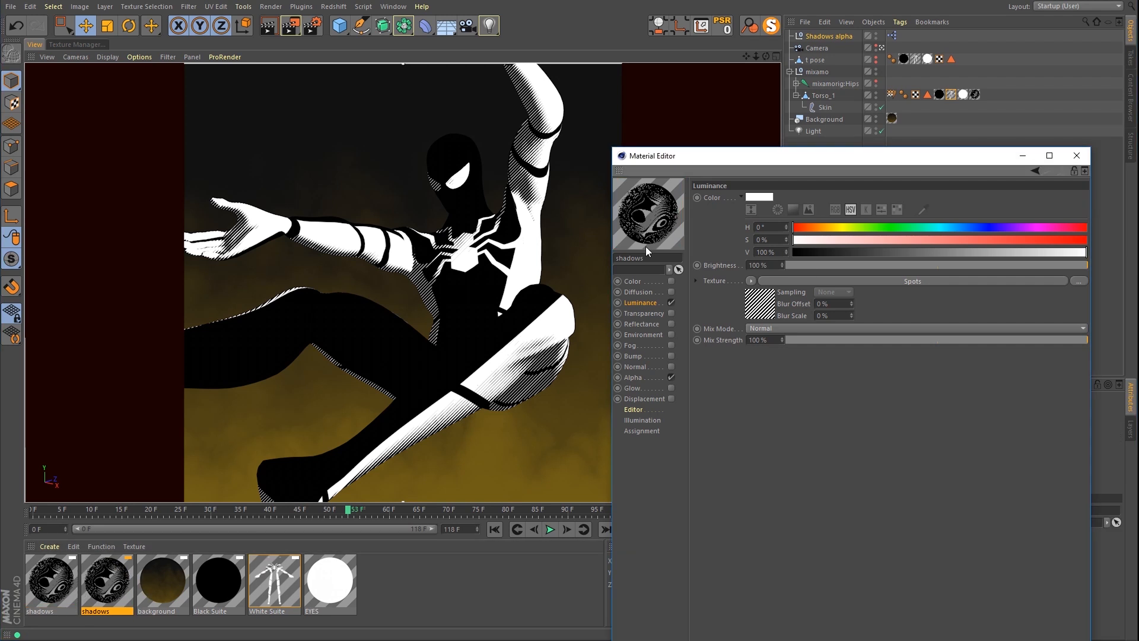
left_click_drag(646, 258, 585, 265)
type("highlights")
Step: Change the Spots shape in the highlights material's Luminance channel to Circle
left_click(647, 305)
left_click(763, 307)
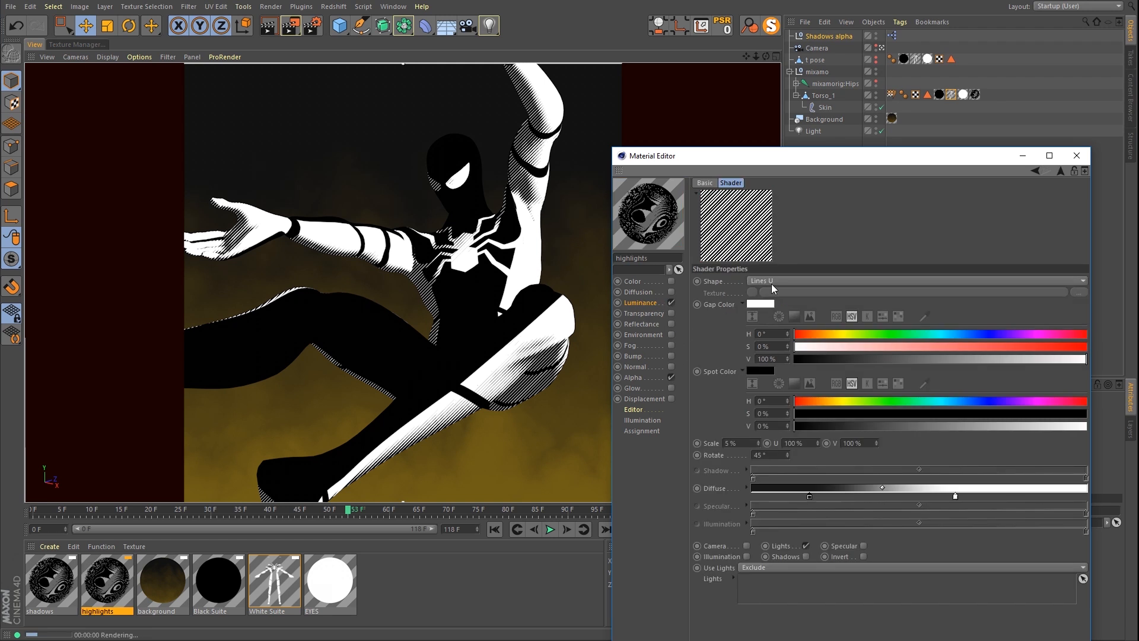
left_click(771, 283)
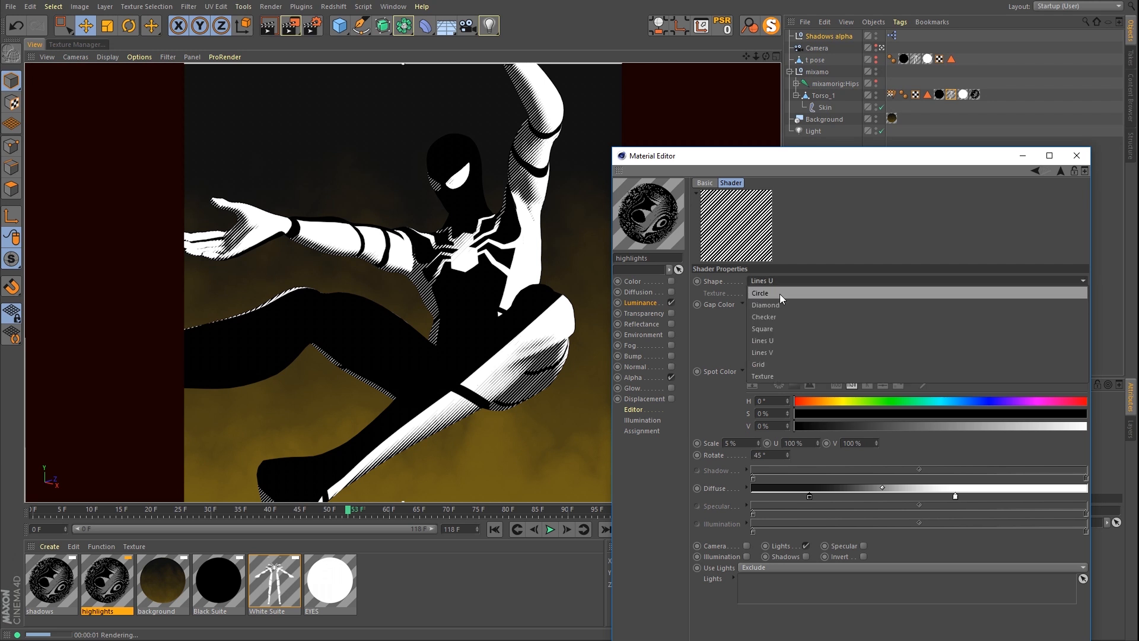
left_click(779, 294)
left_click_drag(801, 157, 766, 85)
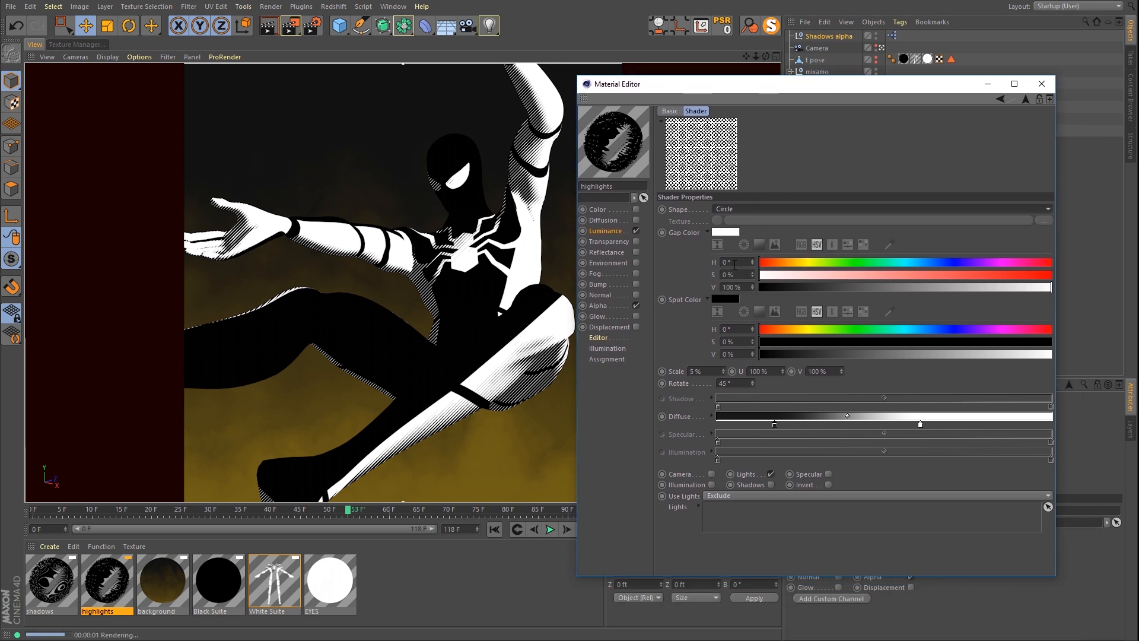
Step: Set the highlights Spots shader's gap color to black and its spot color to white
left_click(743, 245)
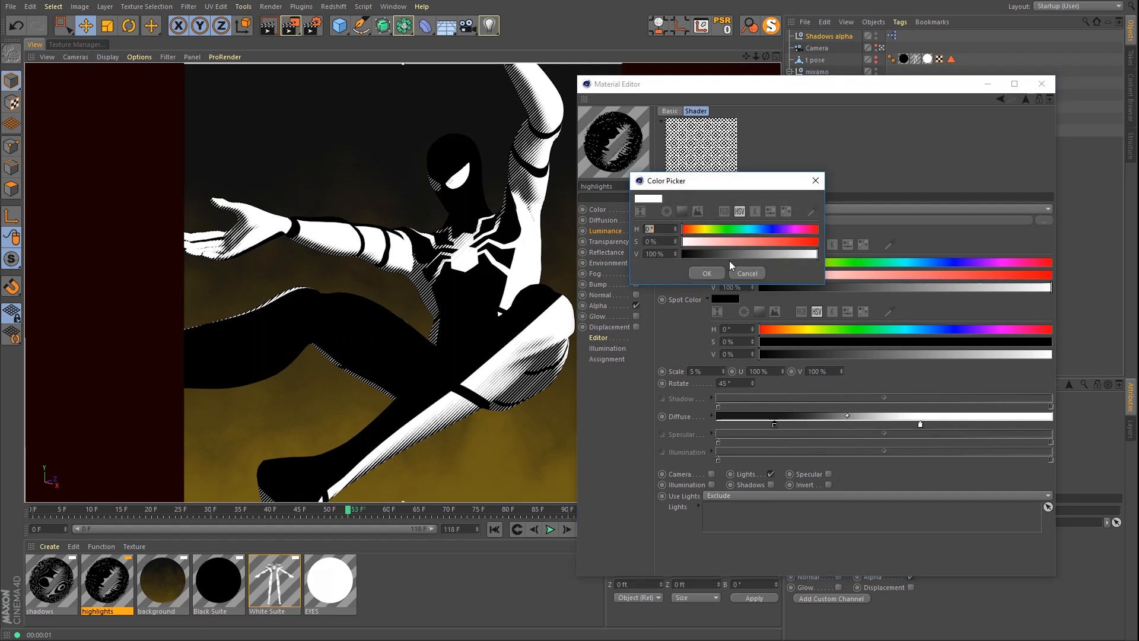
left_click(699, 274)
left_click(724, 298)
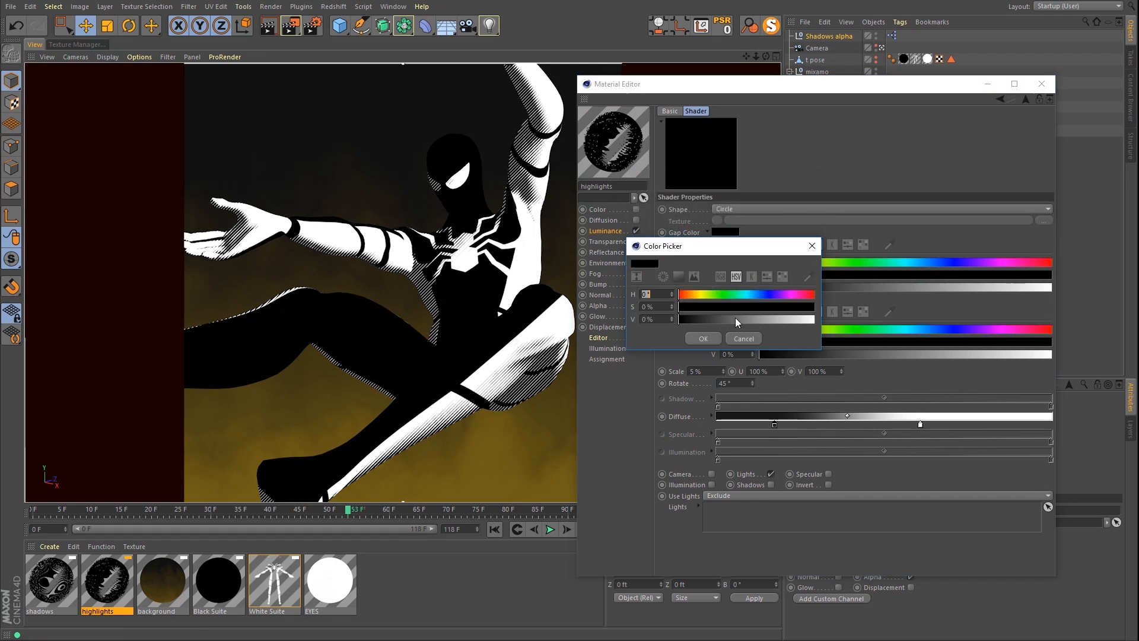
left_click_drag(735, 319, 949, 348)
left_click(703, 338)
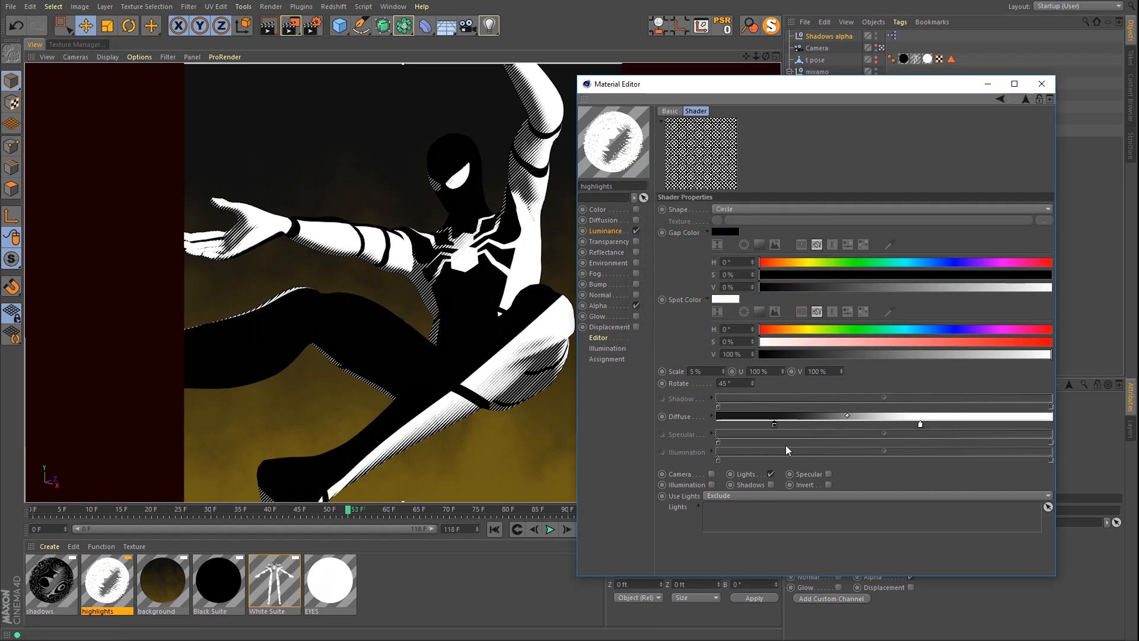
Step: Reverse the highlights Diffuse gradient, moving the dark knot to about 95% and the white knot to about 72%
left_click_drag(774, 423, 1038, 424)
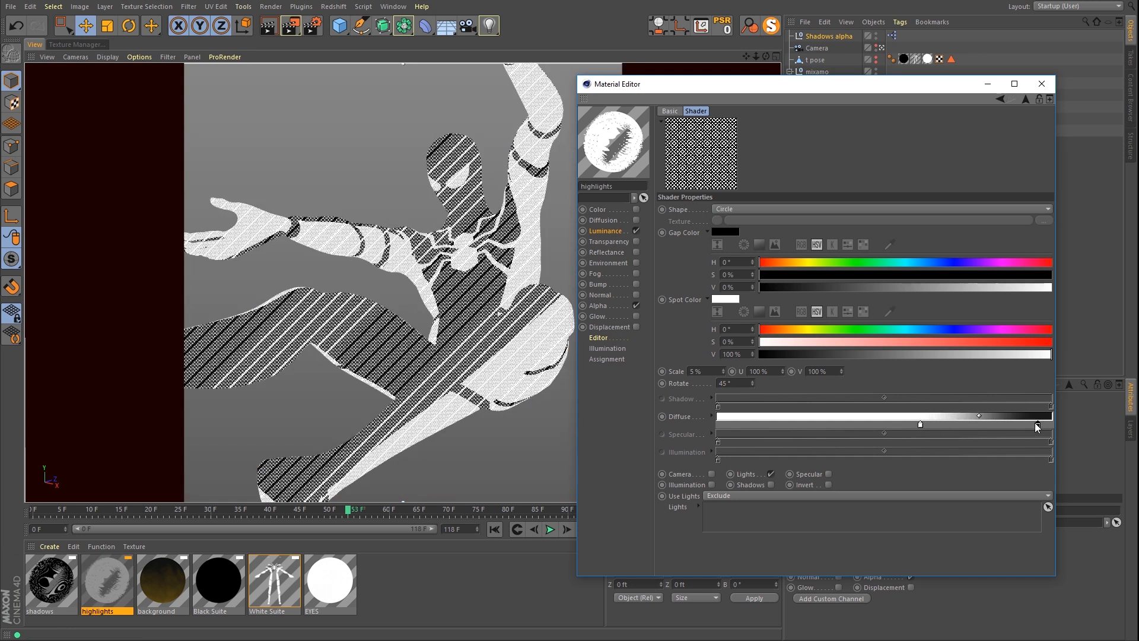
left_click_drag(925, 426, 956, 425)
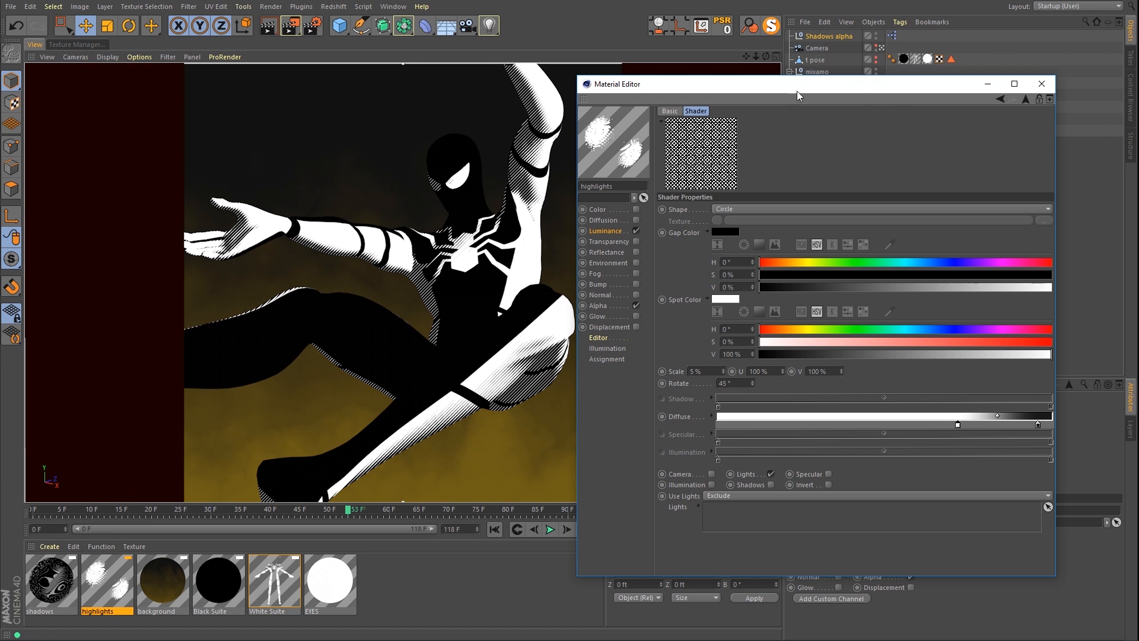
left_click_drag(817, 84, 763, 191)
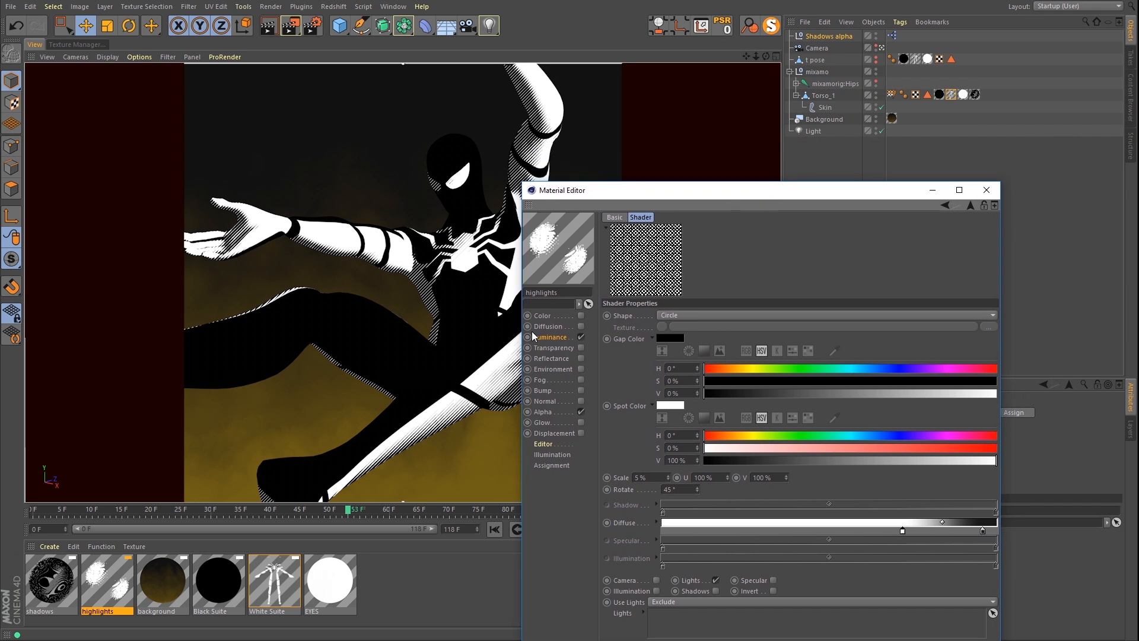
Step: Apply the highlights material to the Torso_1 object with Frontal projection and render a preview of the camera view
left_click_drag(108, 605, 831, 99)
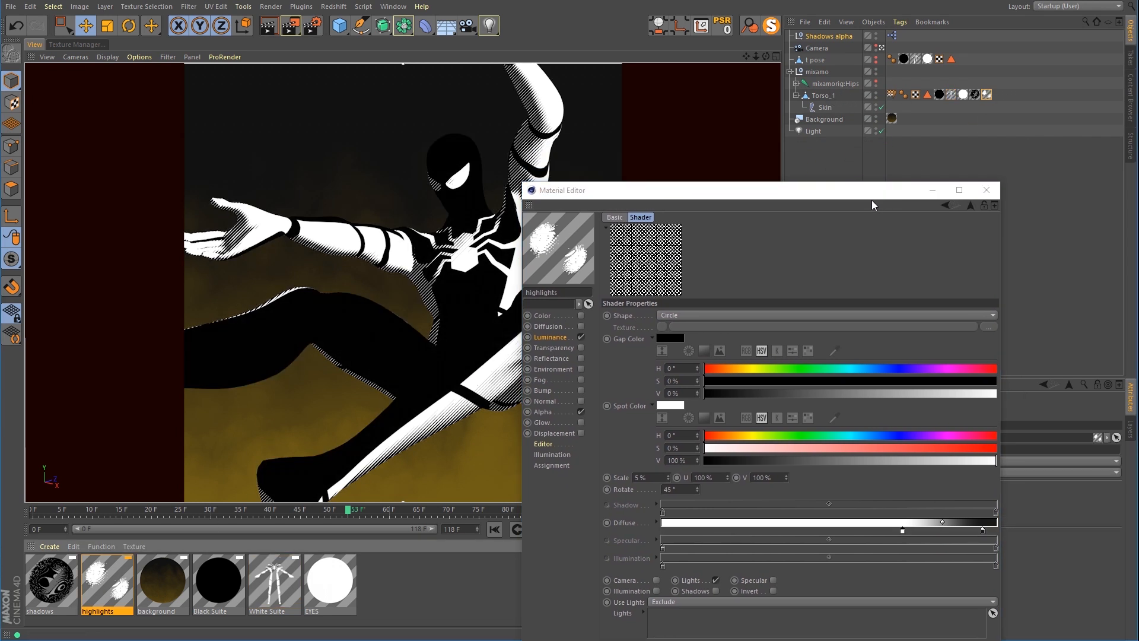
left_click_drag(863, 195, 610, 144)
left_click(883, 462)
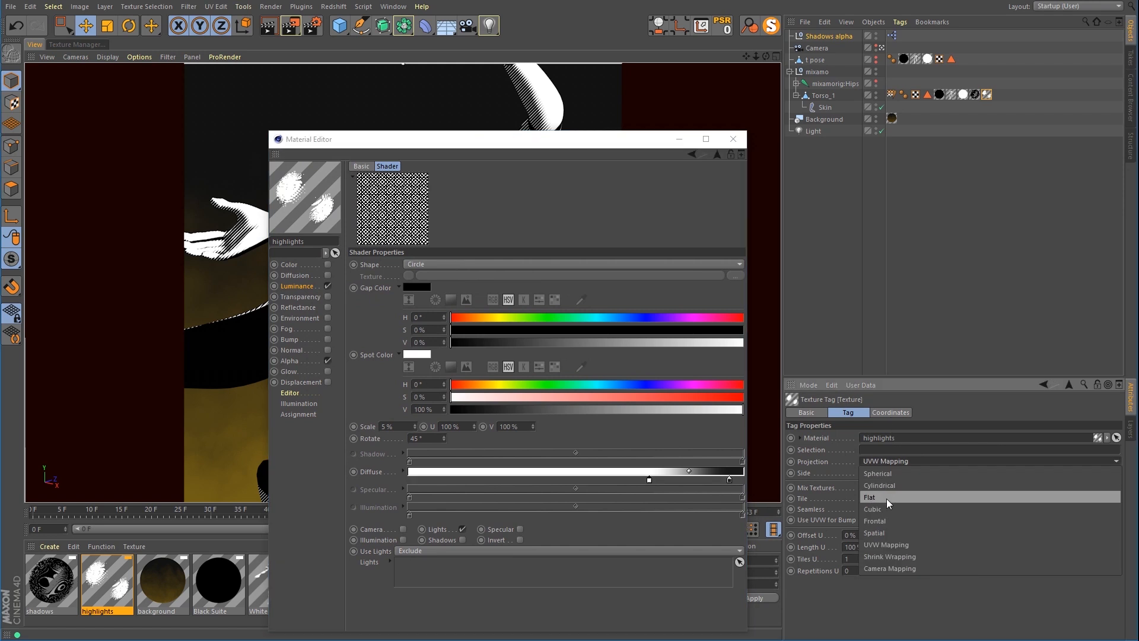
left_click(884, 522)
left_click_drag(601, 147, 907, 142)
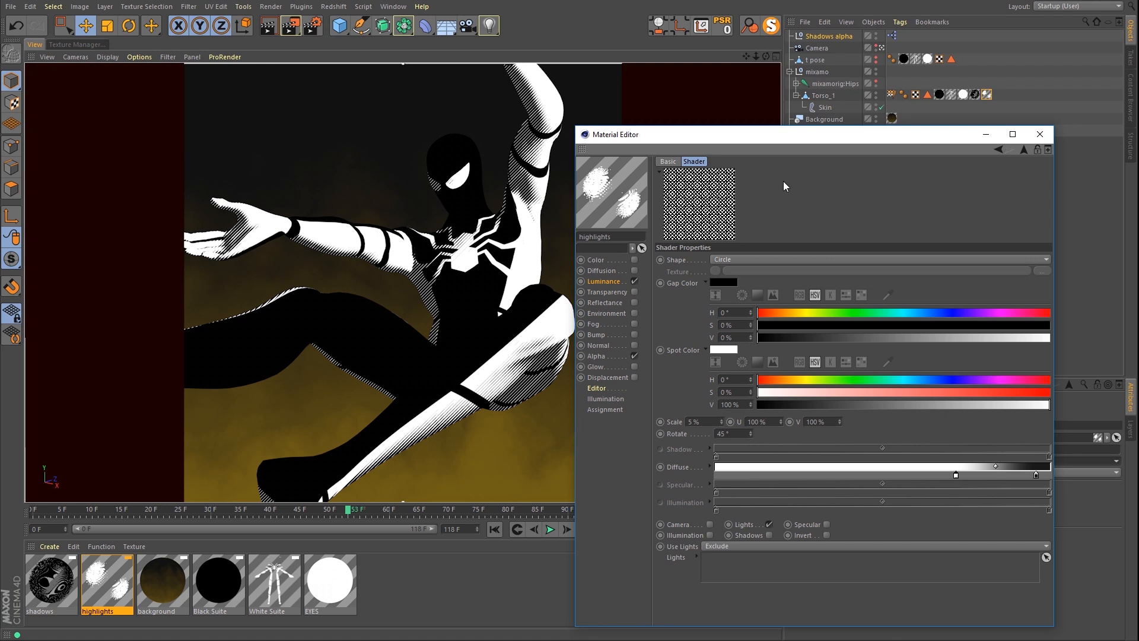
left_click(756, 55)
key("ctrl+r")
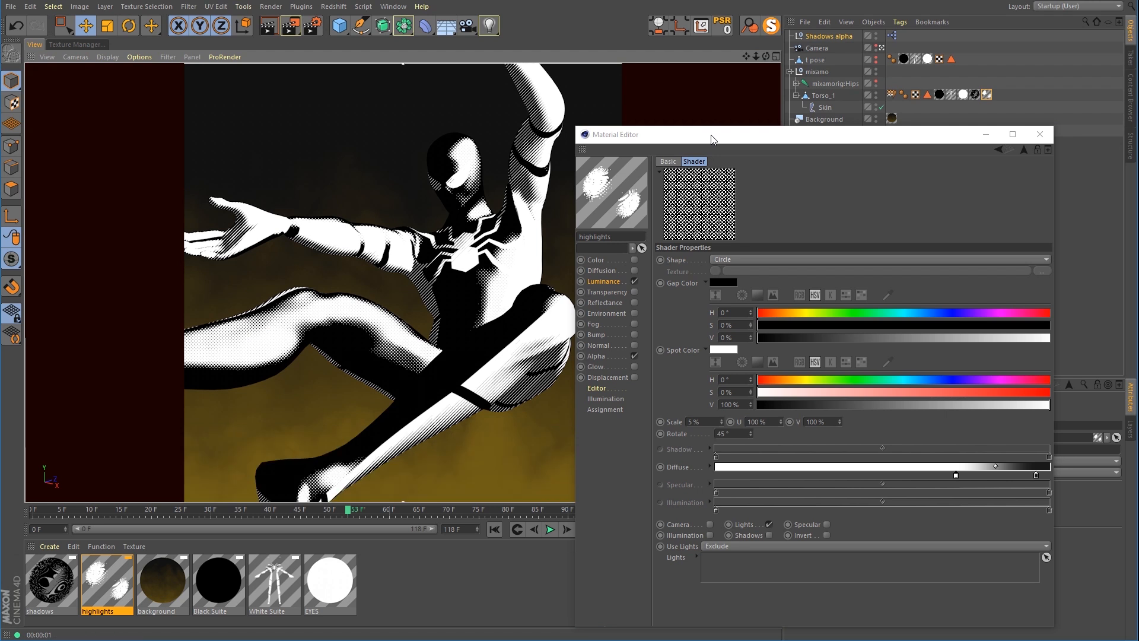
Step: Lighten the highlights' dark Diffuse knot to about 30% brightness, moving it to the gradient's end and the white knot to about 78%
double_click(1036, 475)
left_click_drag(1035, 433, 830, 211)
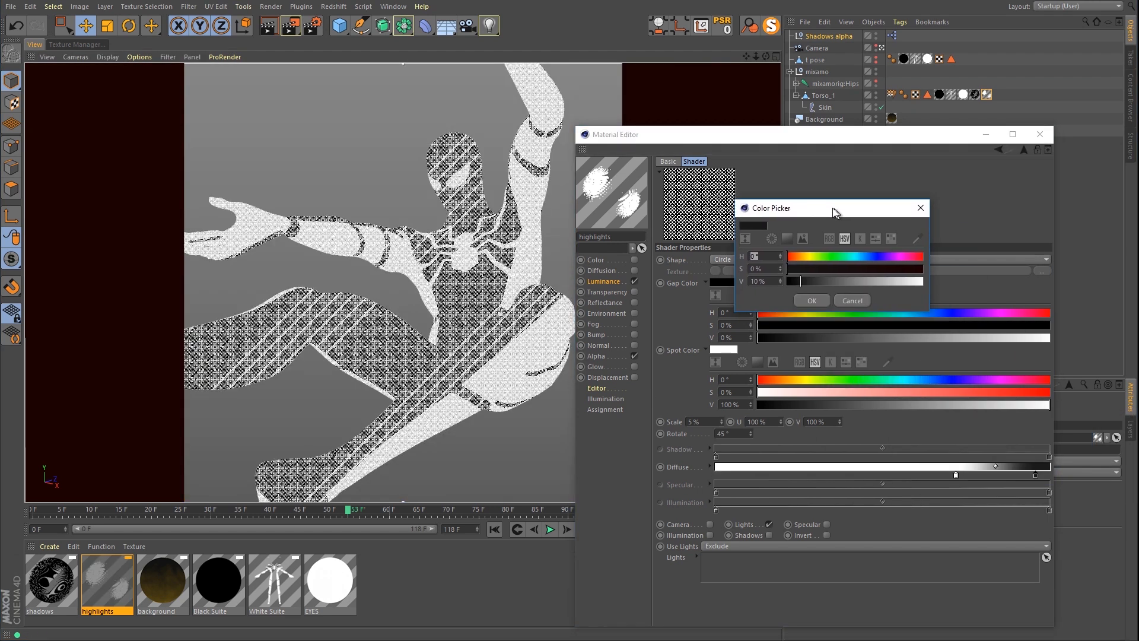
left_click(816, 280)
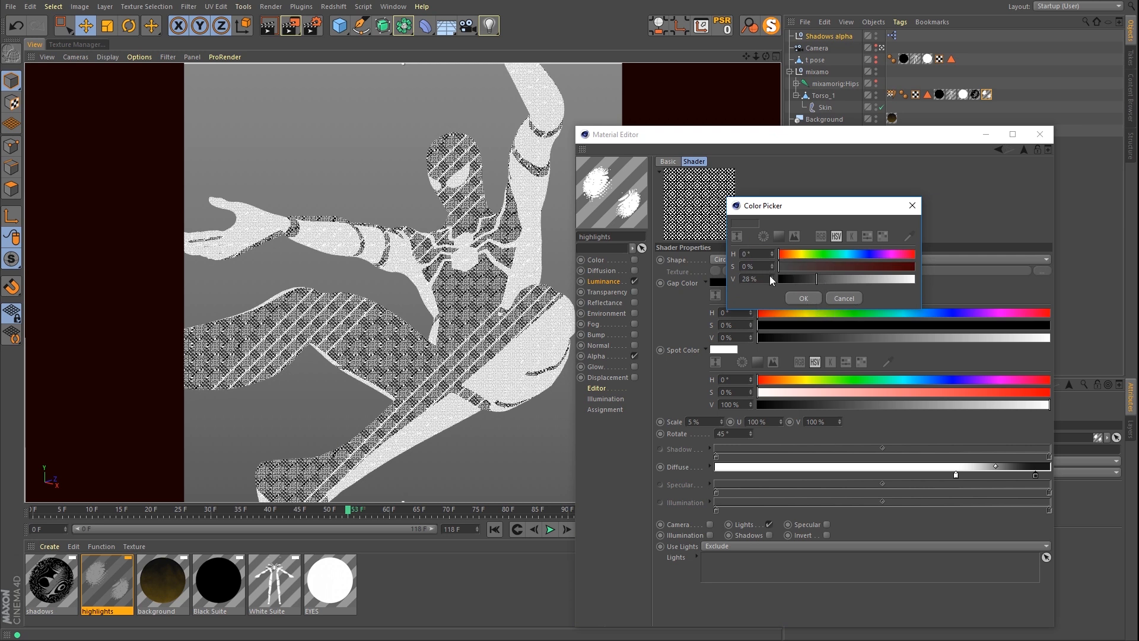
left_click(803, 298)
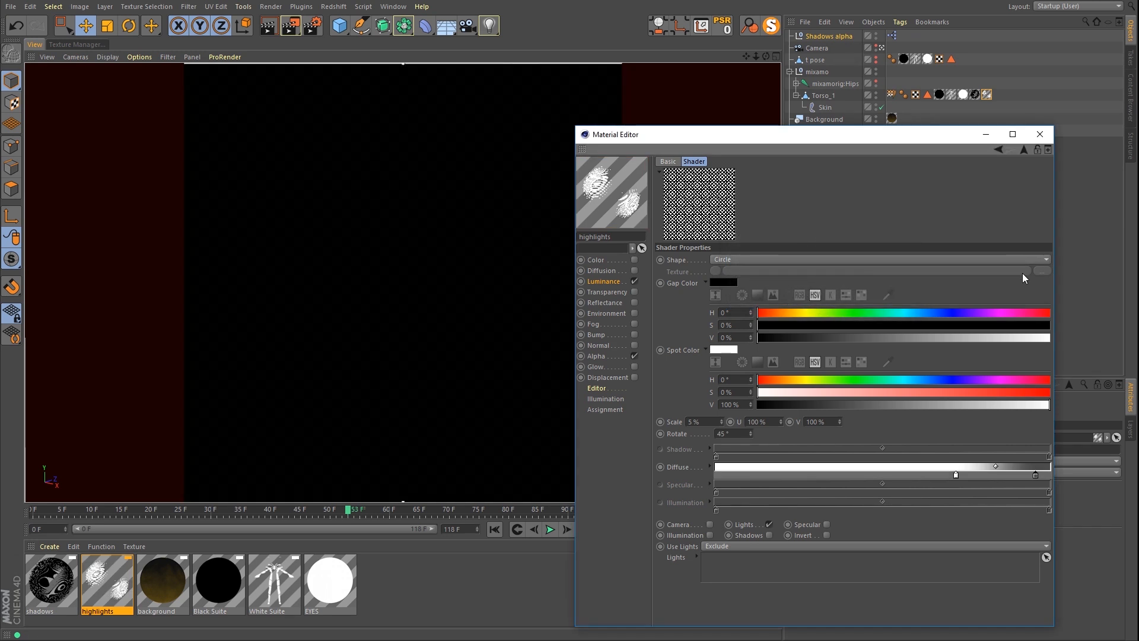
left_click_drag(956, 475, 1049, 475)
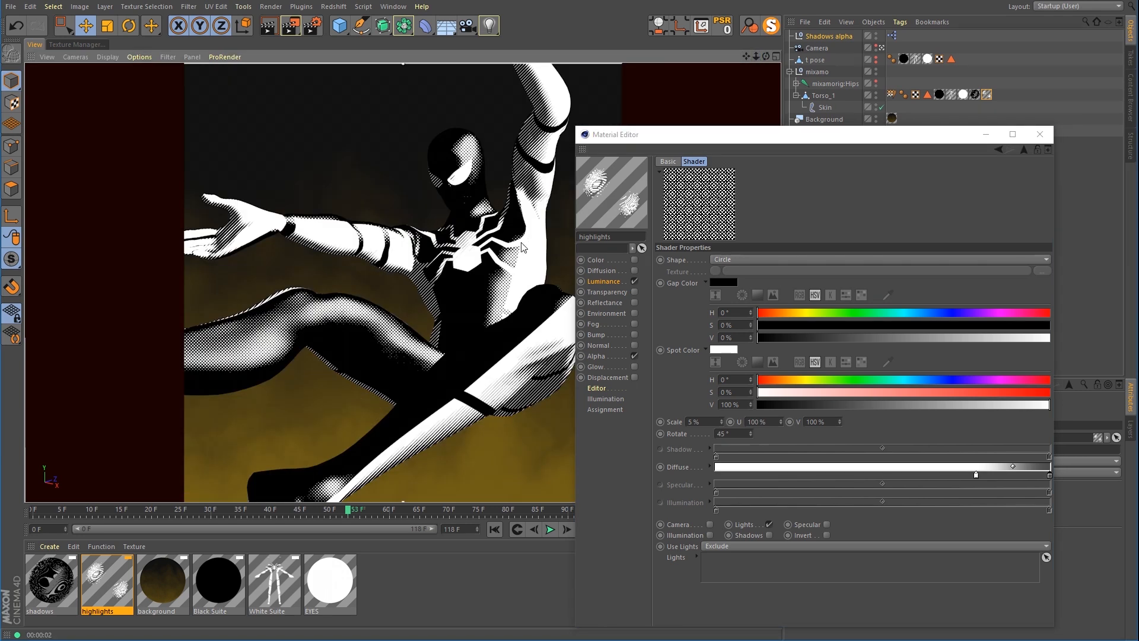
Step: Set the brightness value of the highlights' dark Diffuse knot to 50% and render the view again
double_click(1050, 474)
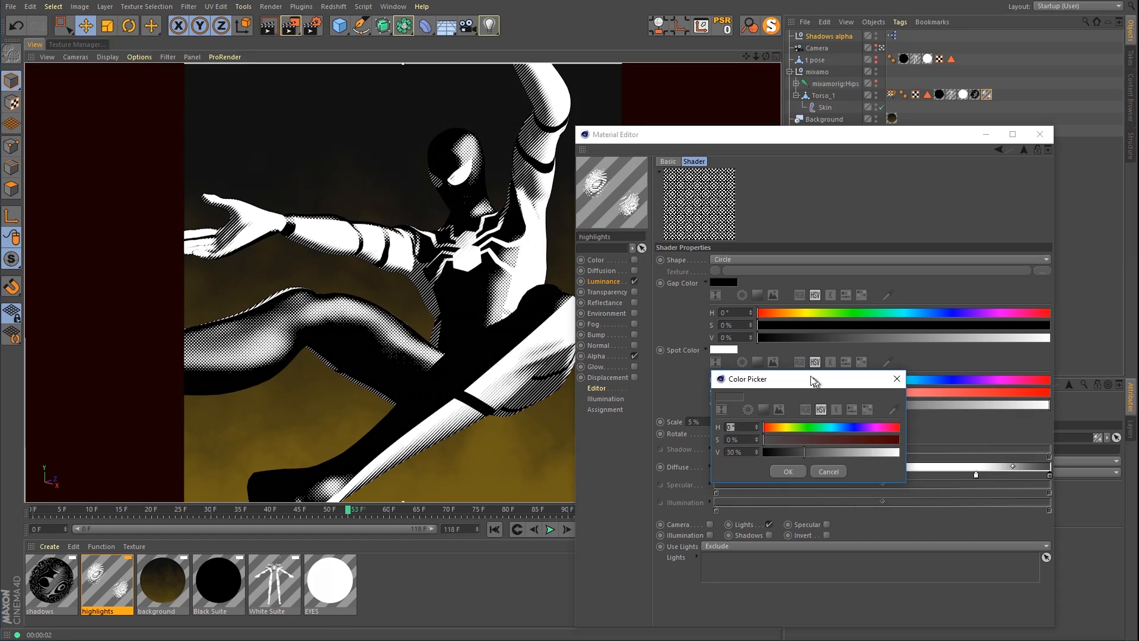
left_click_drag(815, 382, 781, 352)
double_click(712, 422)
type("50")
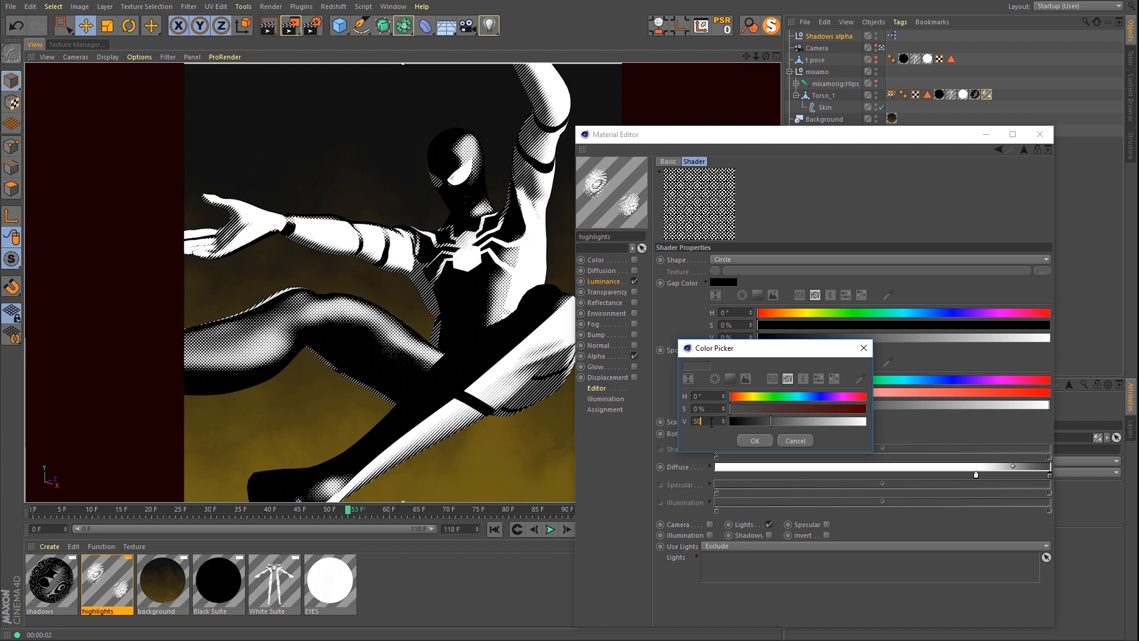
key("Return")
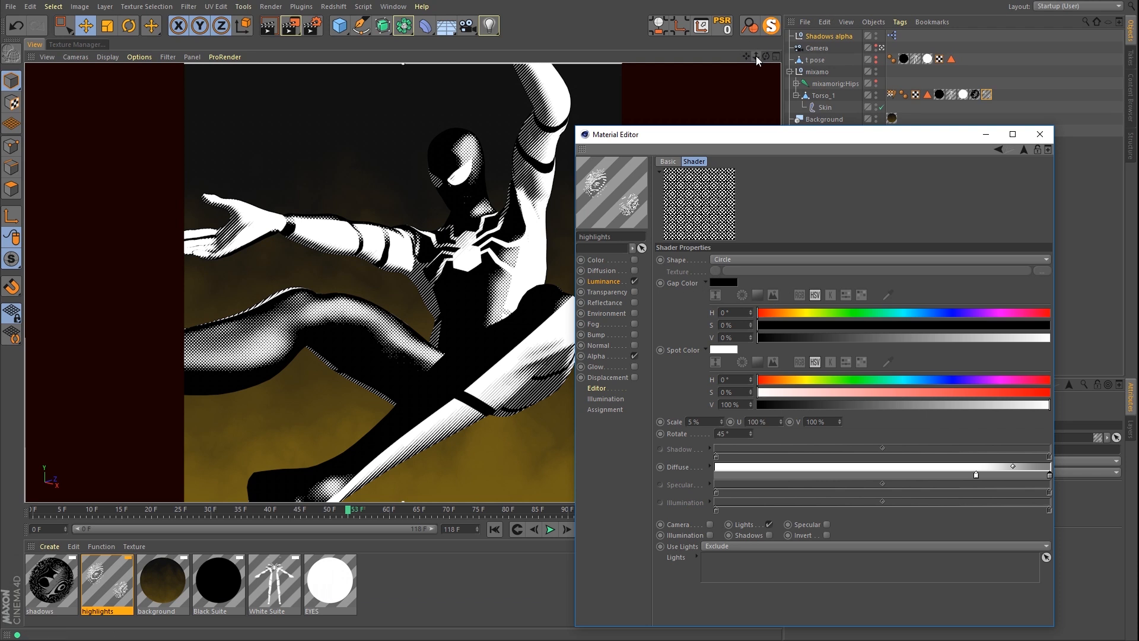
key("ctrl+r")
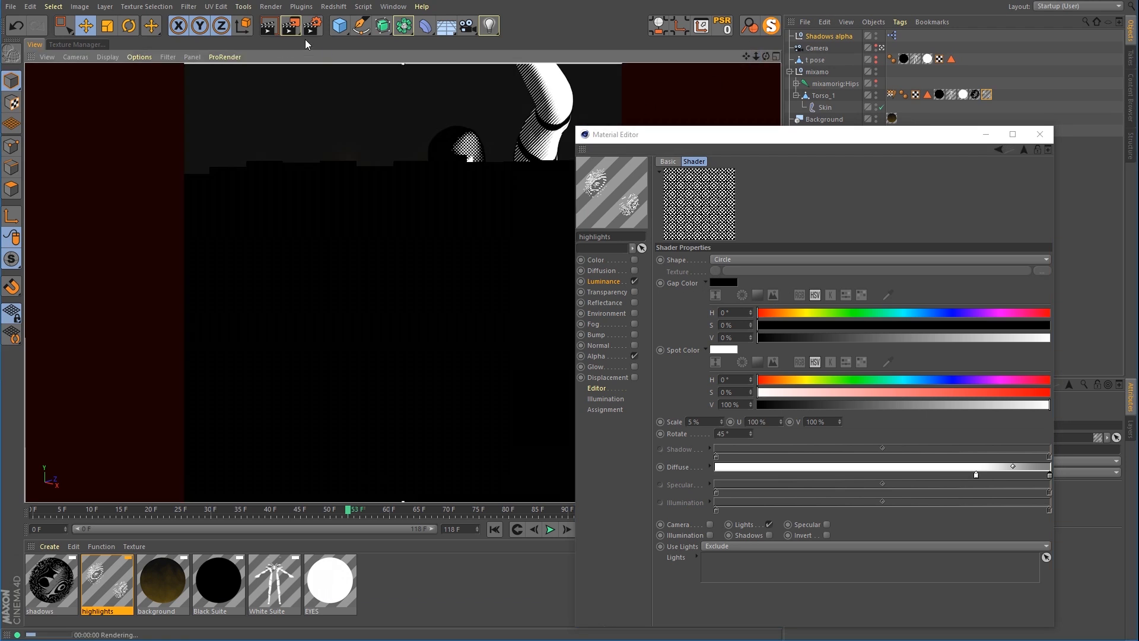
left_click_drag(660, 137, 713, 136)
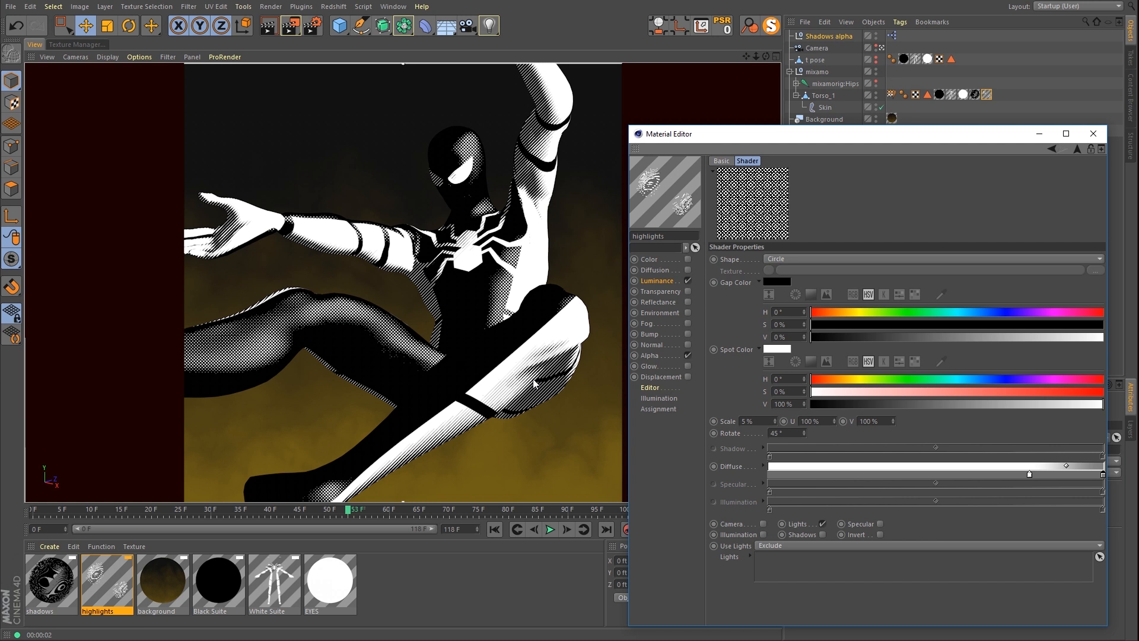
Step: Try a scale of 10% for the highlights material's Spots shader
left_click_drag(810, 137, 748, 83)
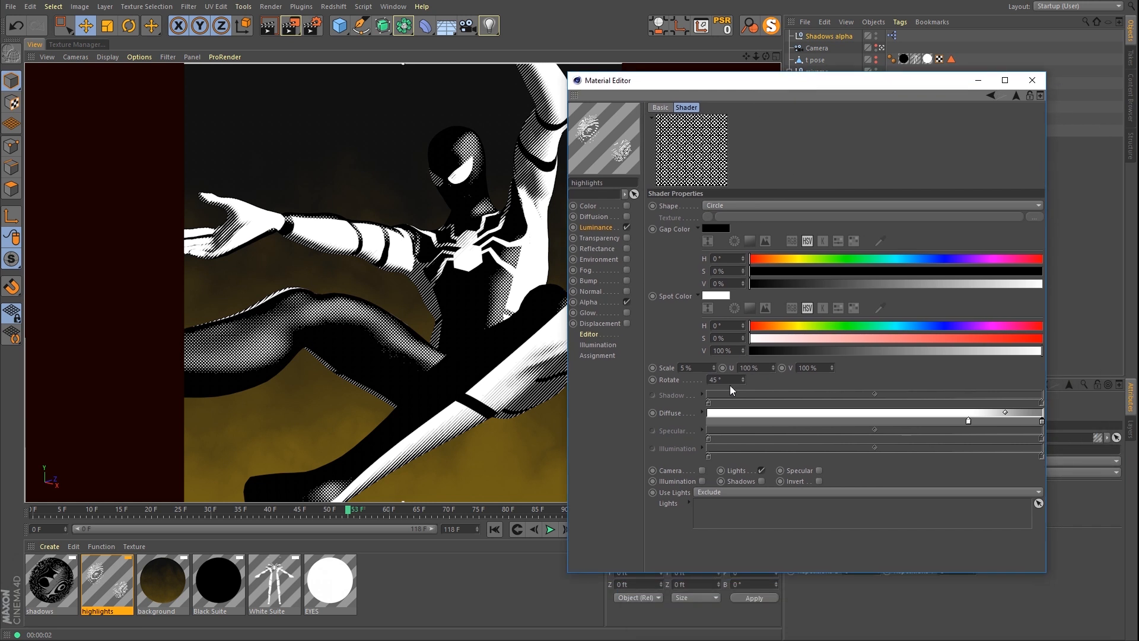
double_click(691, 368)
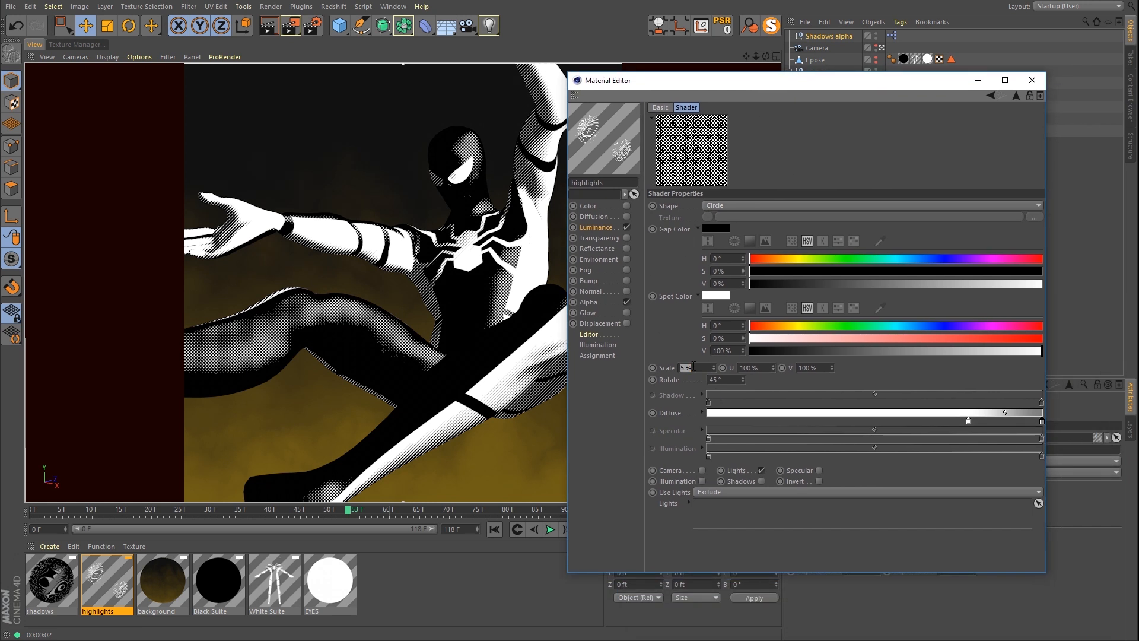
type("10")
key("Return")
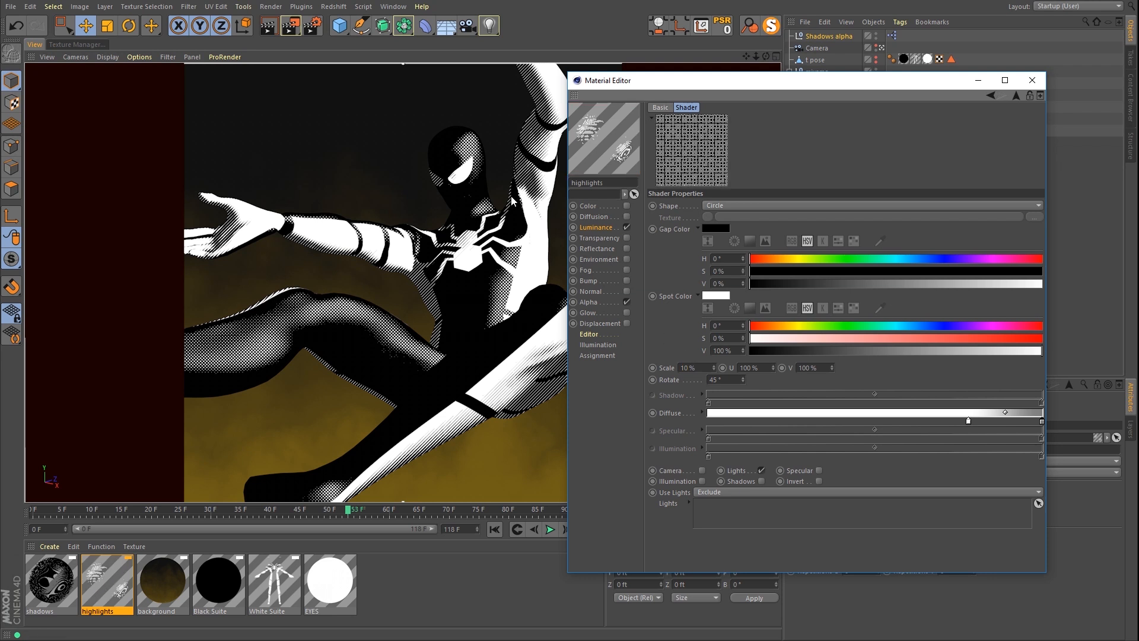
Step: Set the anti-aliasing minimum level to 4x4 in the render settings
left_click(324, 34)
left_click_drag(765, 124, 683, 112)
left_click(709, 165)
left_click(718, 199)
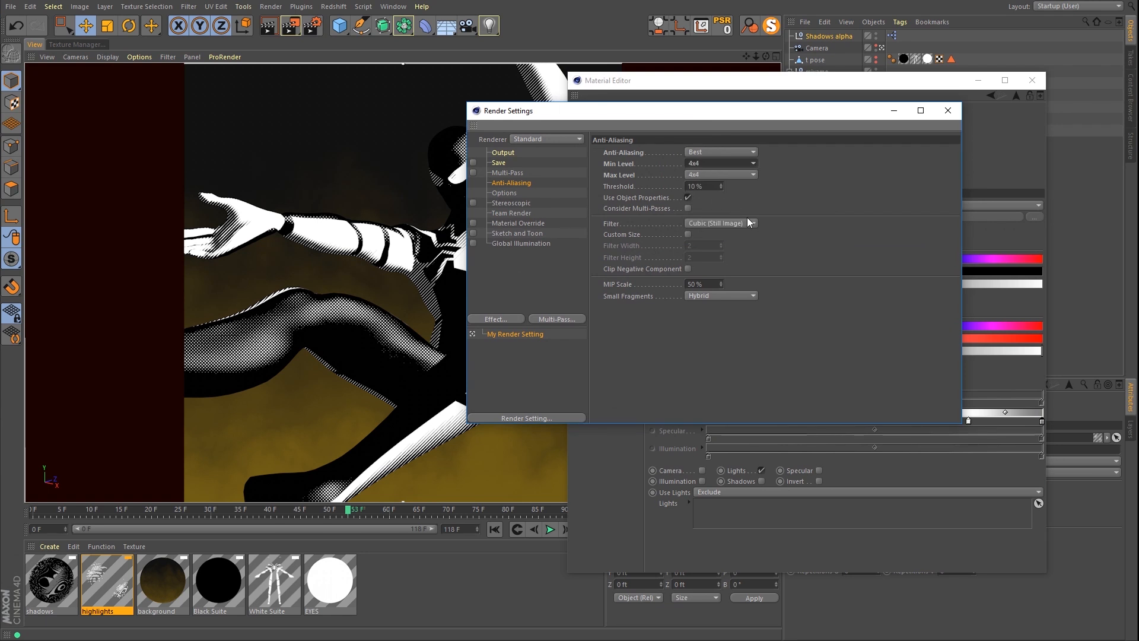
left_click(949, 111)
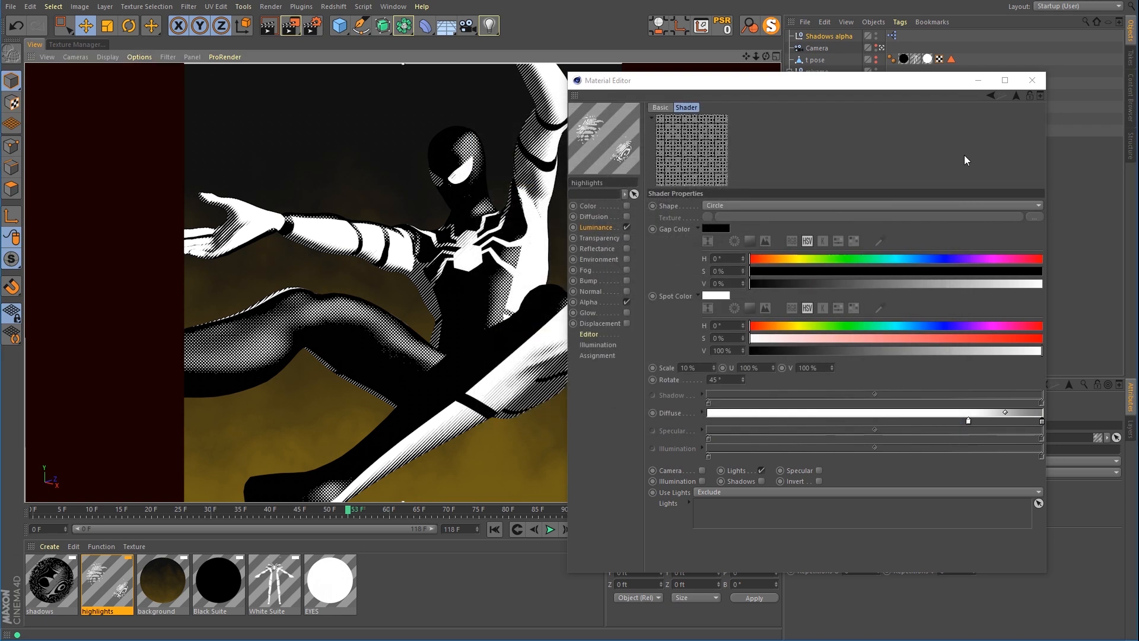
Step: Return the highlights Spots scale to 5% and render a closer preview of the character
left_click_drag(802, 85, 829, 73)
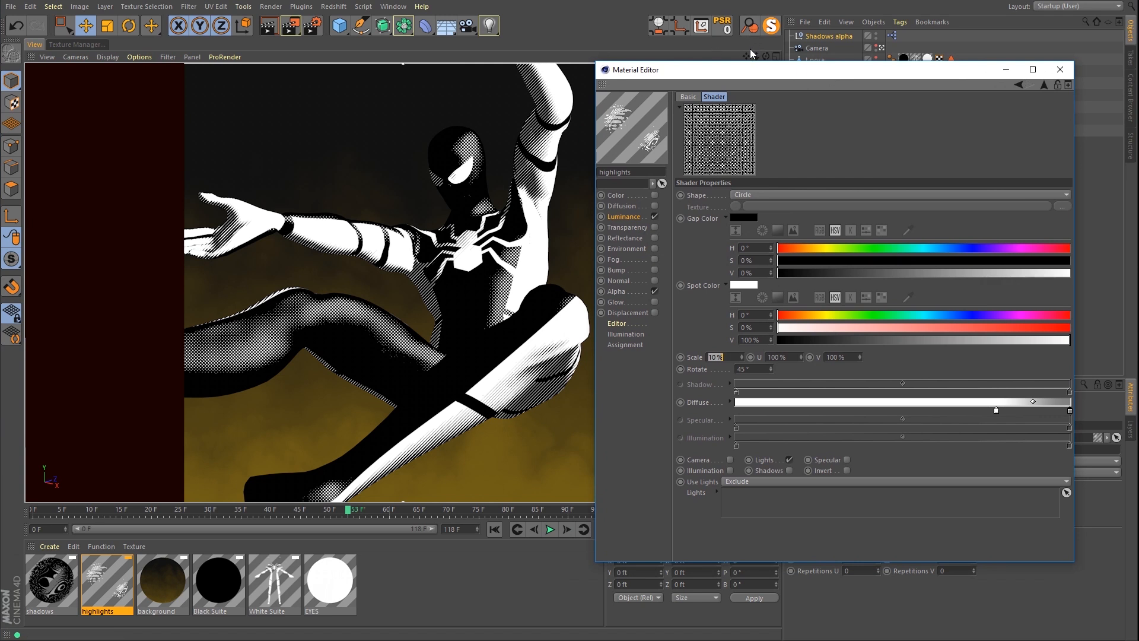
left_click_drag(756, 56, 717, 60)
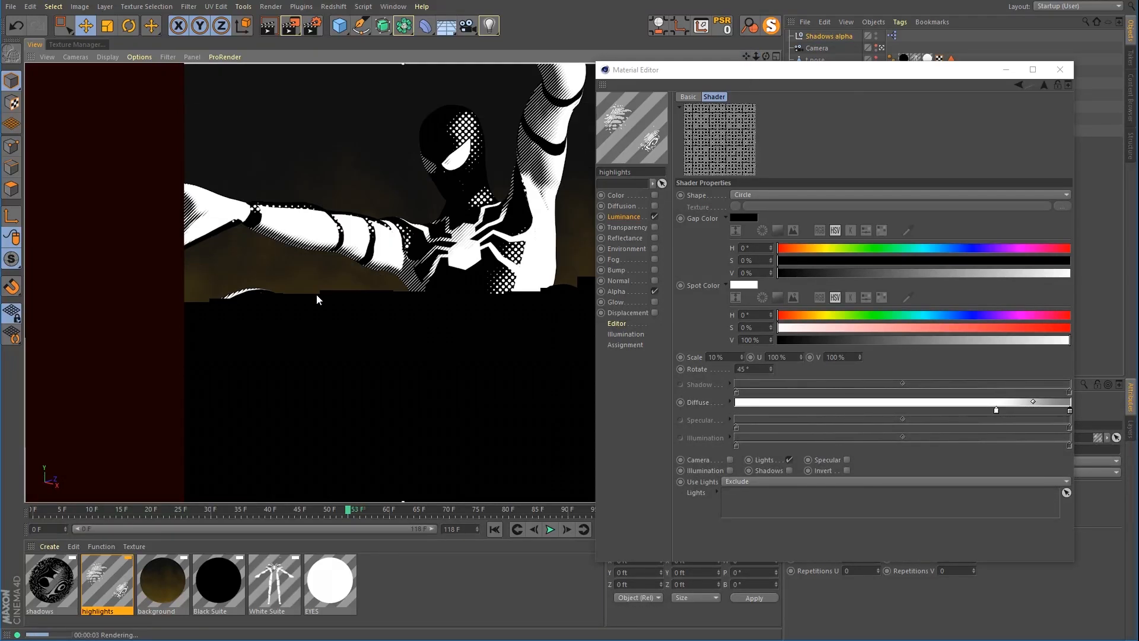
double_click(731, 354)
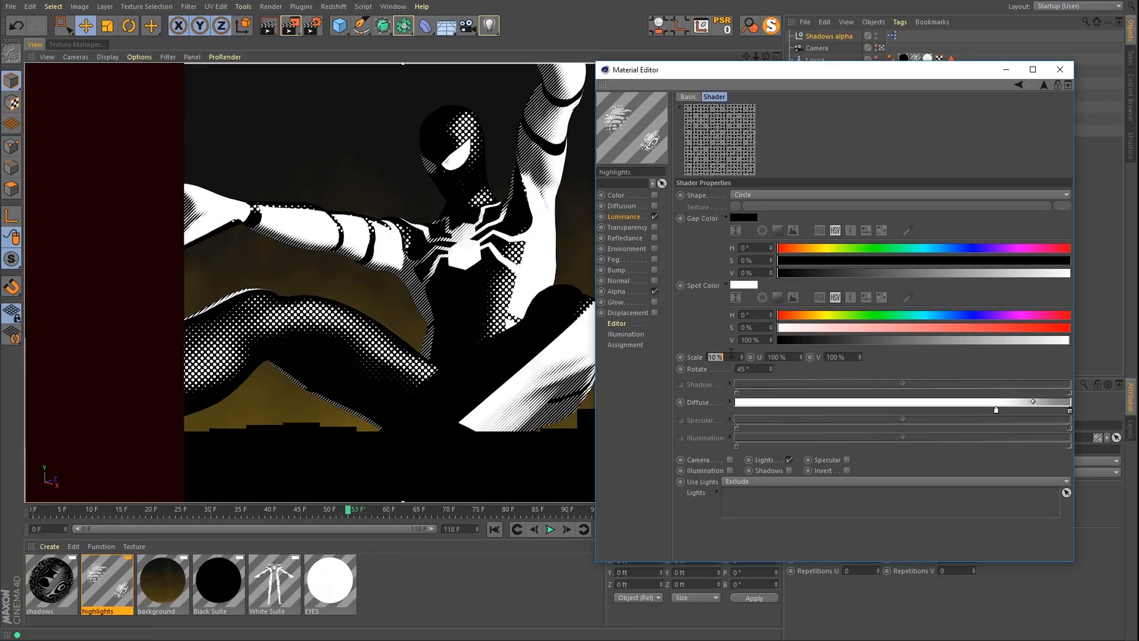
type("5")
key("Return")
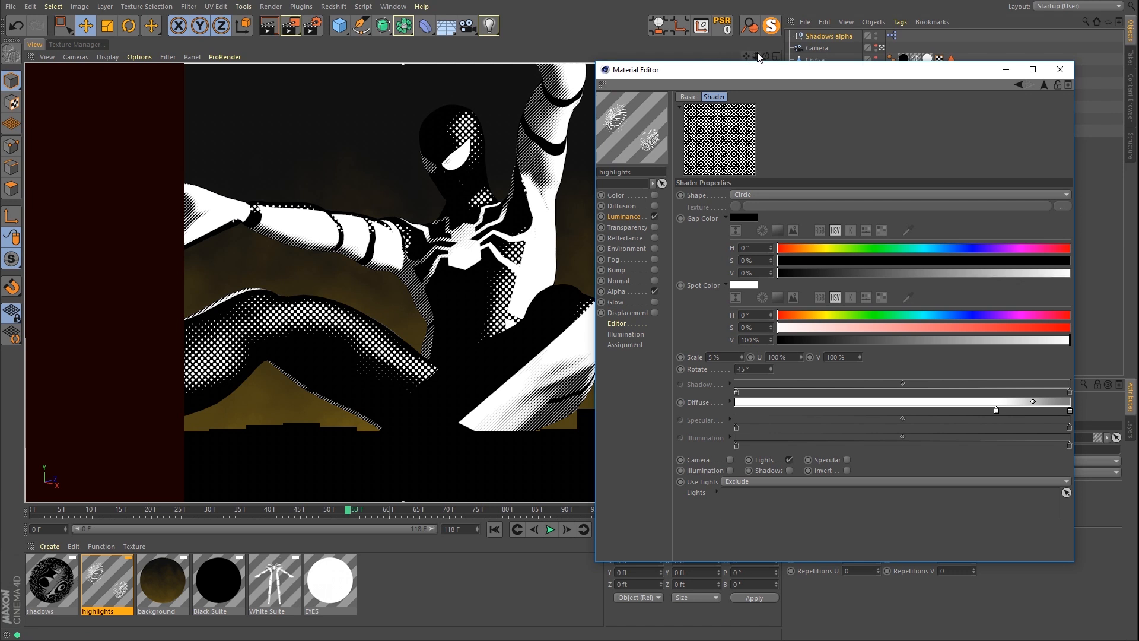
left_click(403, 283)
key("ctrl+r")
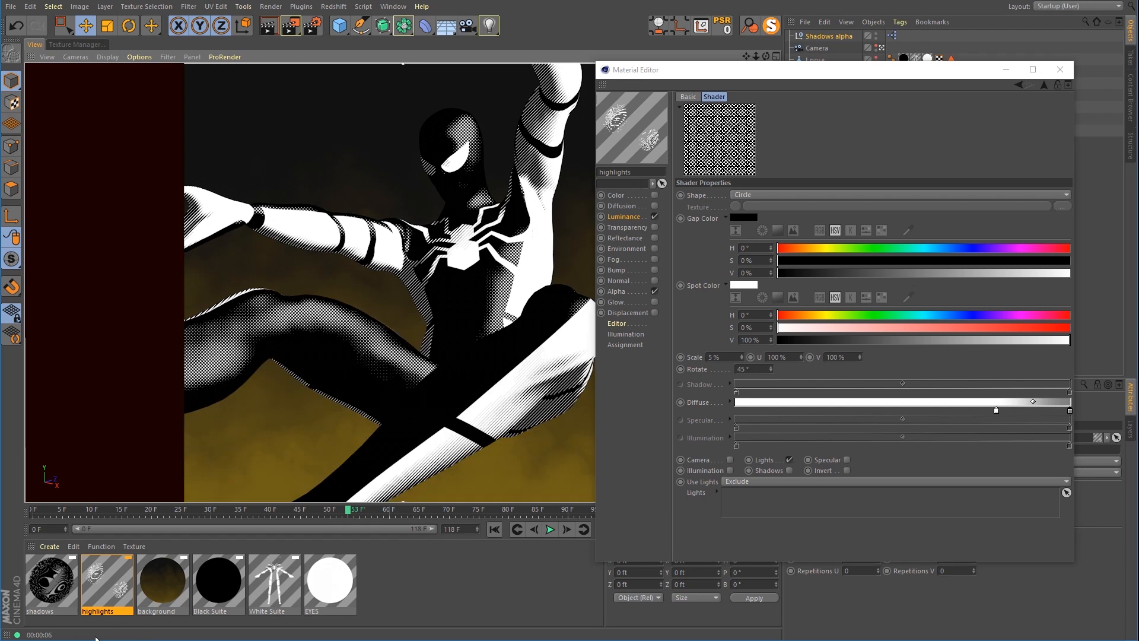
Step: Darken the dark Diffuse knot in the shadows material's Spots shader to nearly black
left_click(70, 604)
left_click(745, 222)
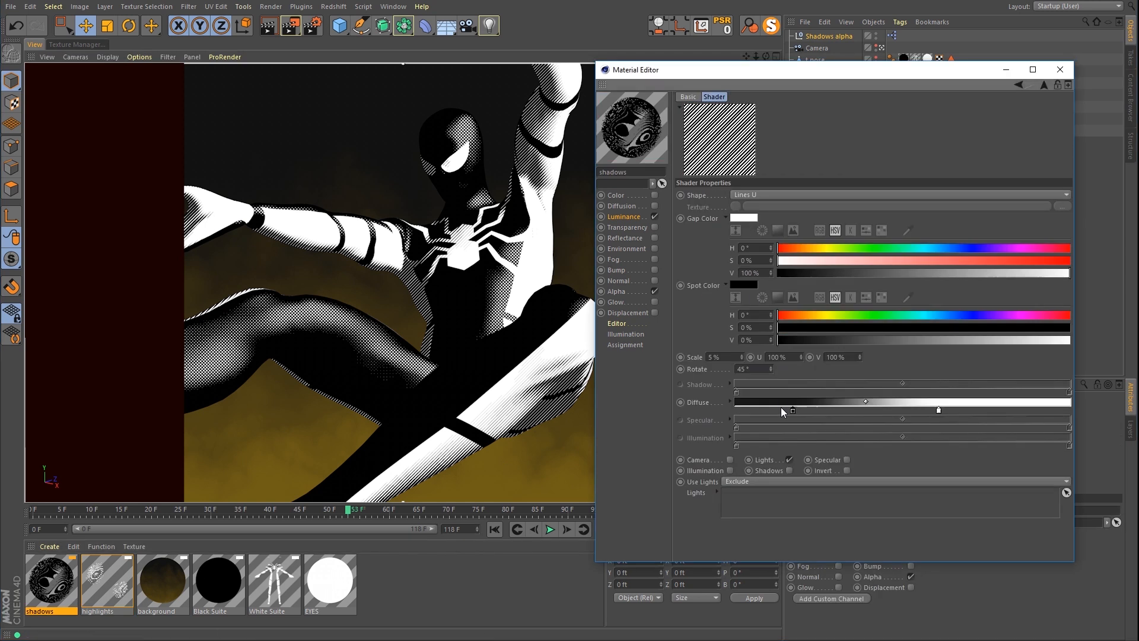
double_click(792, 411)
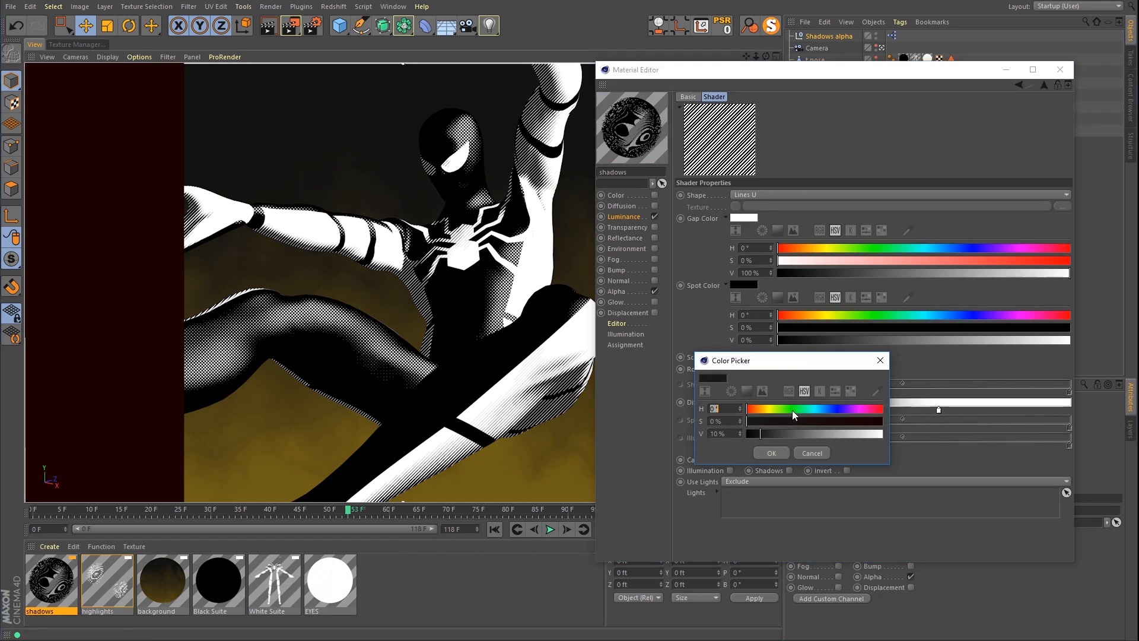
left_click(754, 434)
left_click(769, 453)
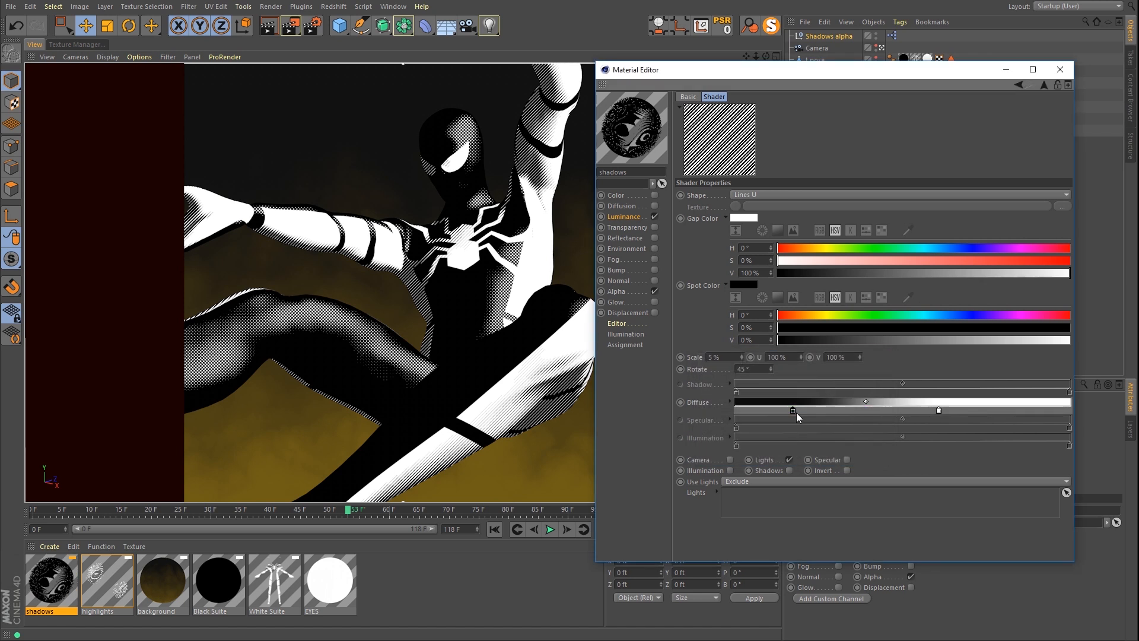
Step: Move the shadows' dark Diffuse knot to about 7% and the white knot to about 72%, rendering the view to check
left_click_drag(790, 411, 757, 417)
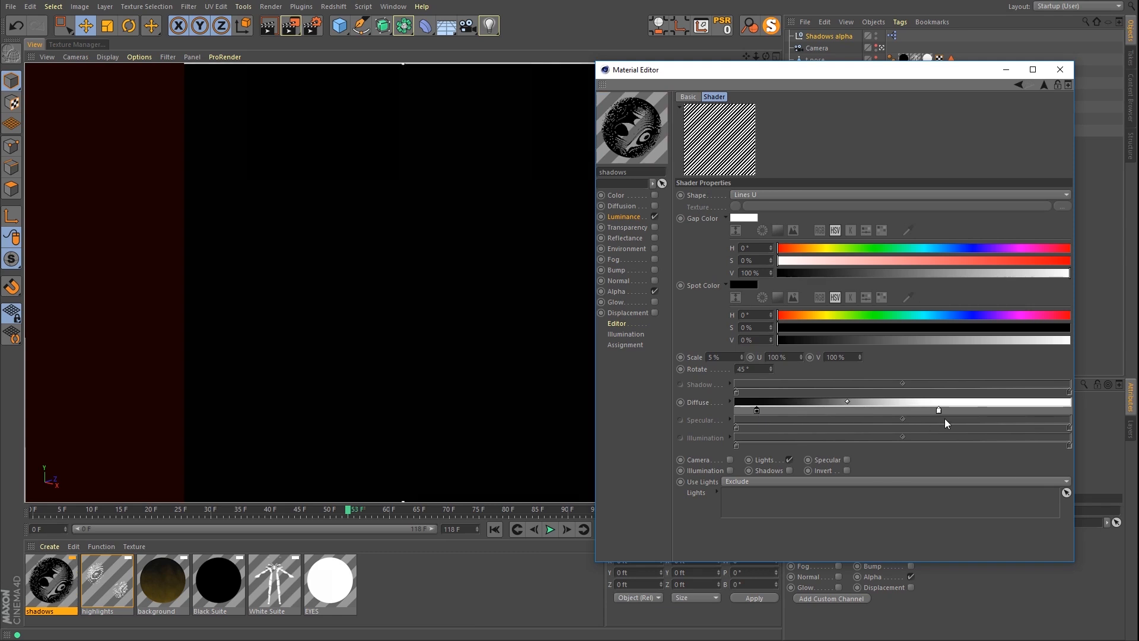
left_click_drag(939, 410, 978, 411)
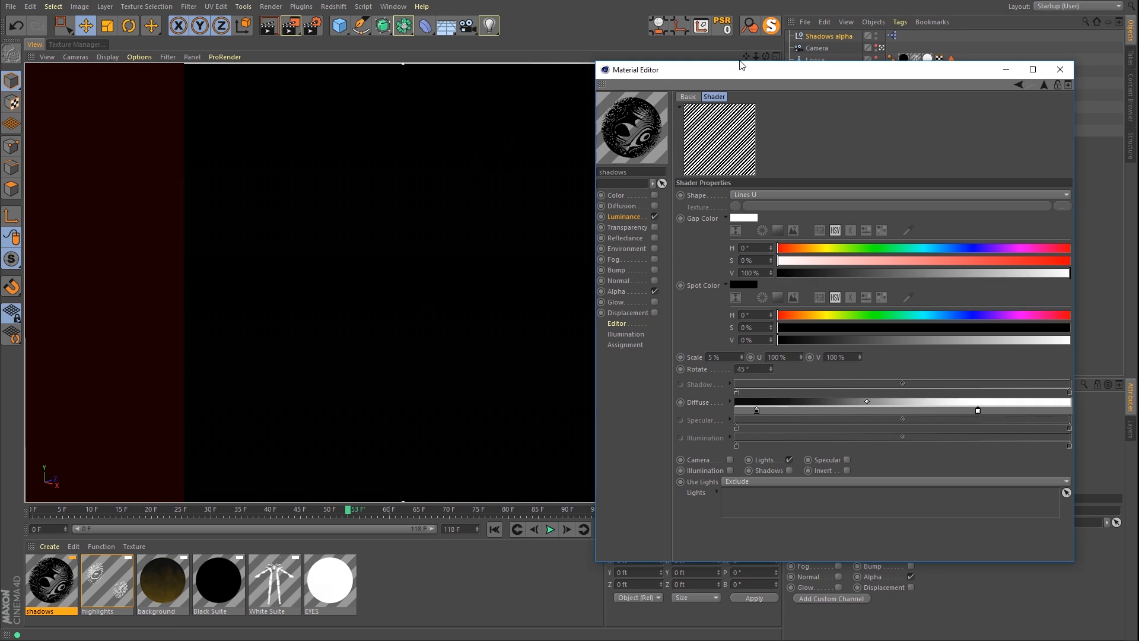
left_click(753, 52)
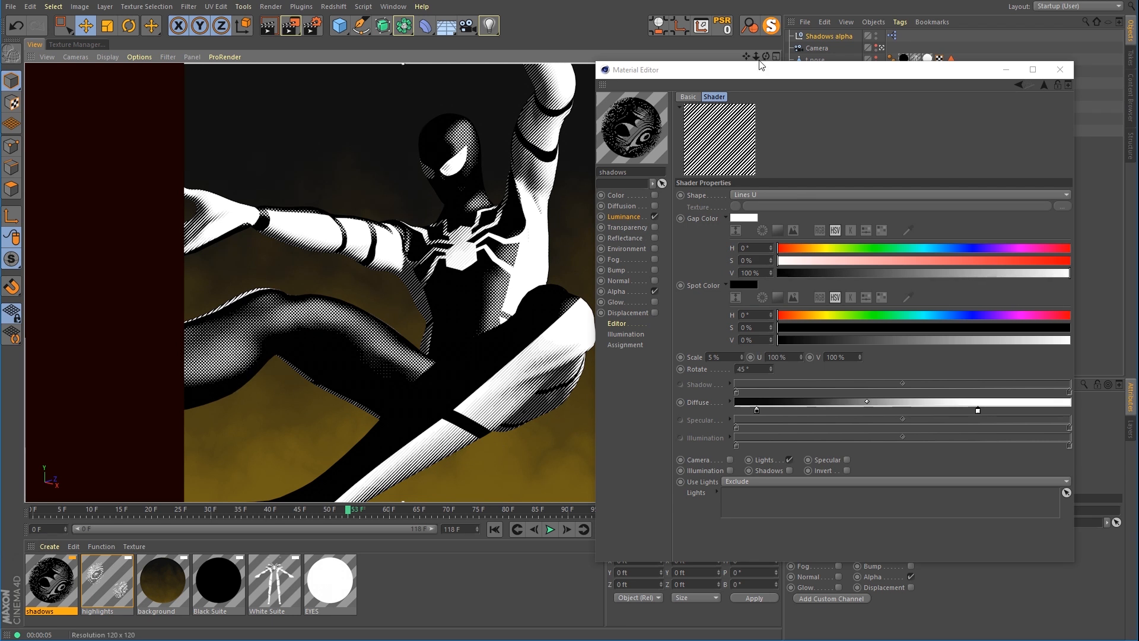
Step: Move the light in the four-view layout to about X 6.9, Y 17.4, Z -16.2 ft and preview the camera view full size
left_click_drag(765, 74, 236, 401)
middle_click(371, 211)
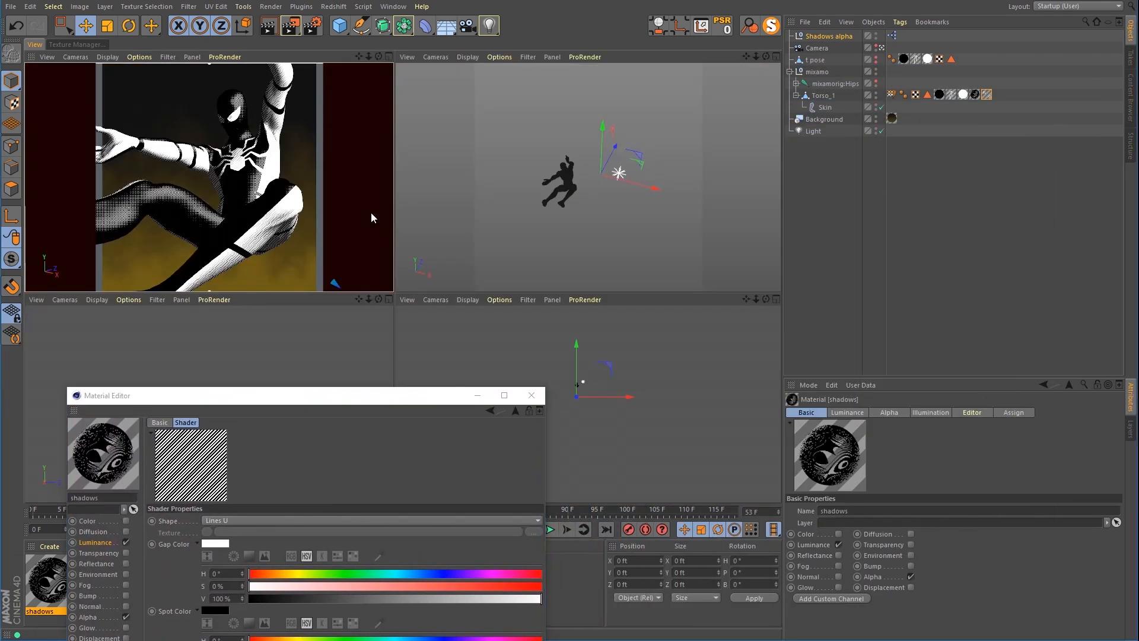
left_click(619, 173)
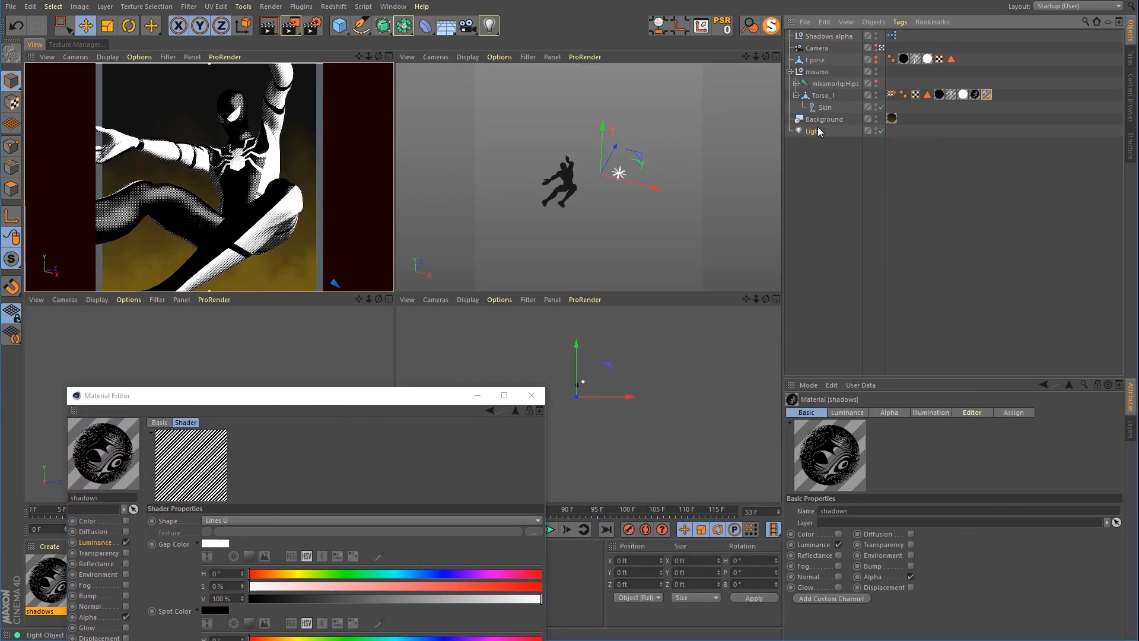
left_click_drag(624, 145, 622, 125)
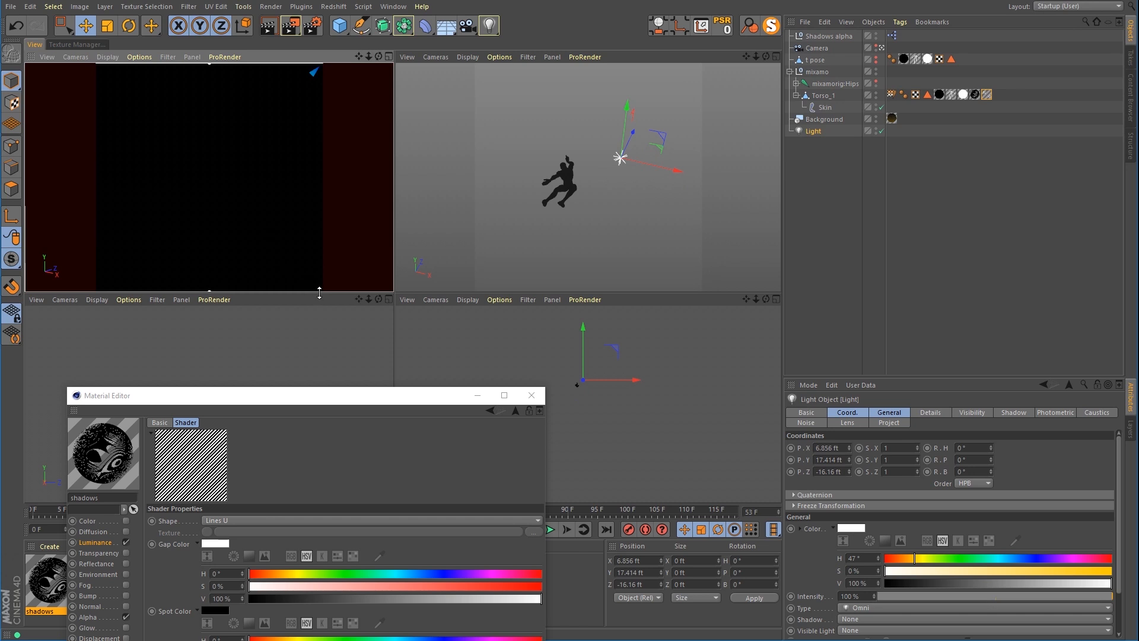
left_click_drag(319, 293, 315, 403)
left_click_drag(396, 398, 878, 296)
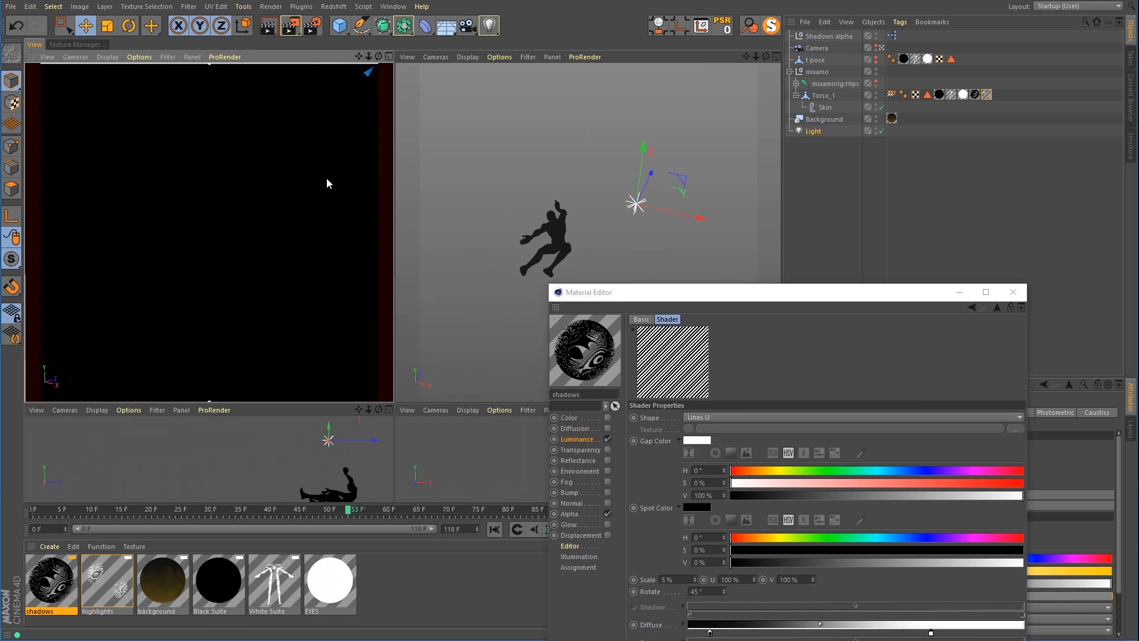
middle_click(318, 176)
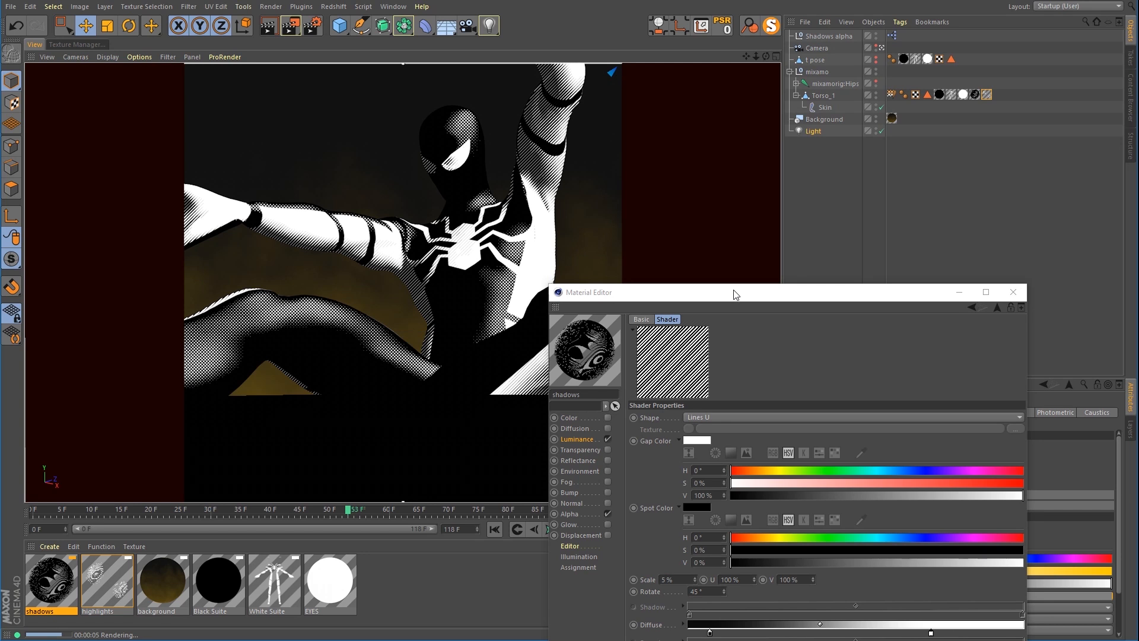
Step: Move the white Diffuse knot in the highlights material's Luminance Spots shader to about 83% and check the rendered view
double_click(124, 584)
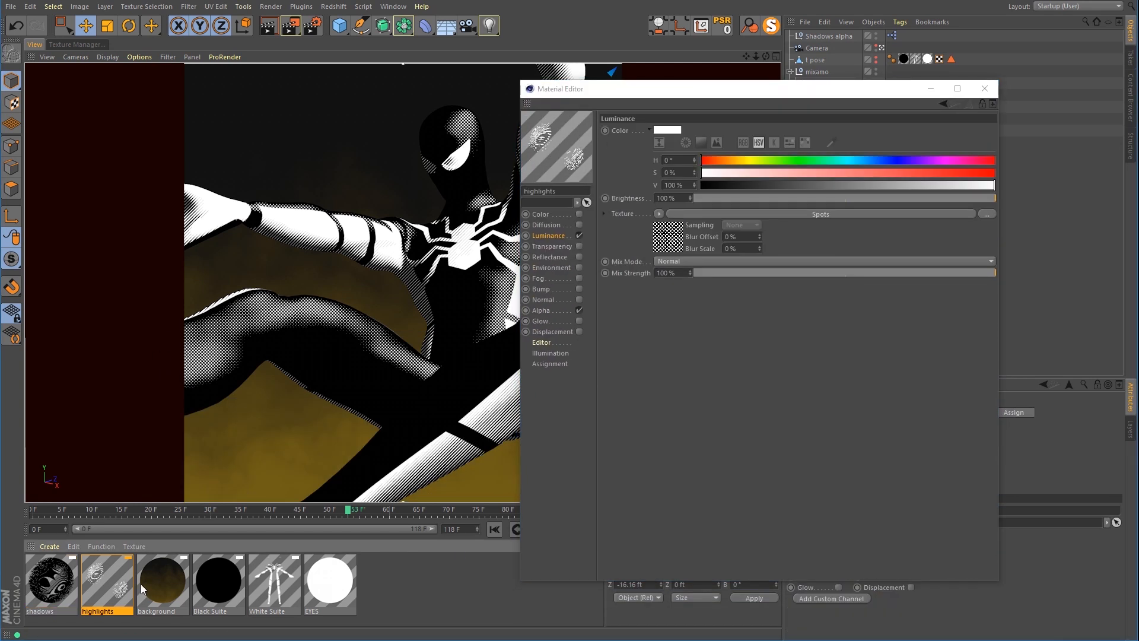
left_click(675, 238)
left_click_drag(922, 431, 938, 430)
left_click_drag(856, 94, 883, 102)
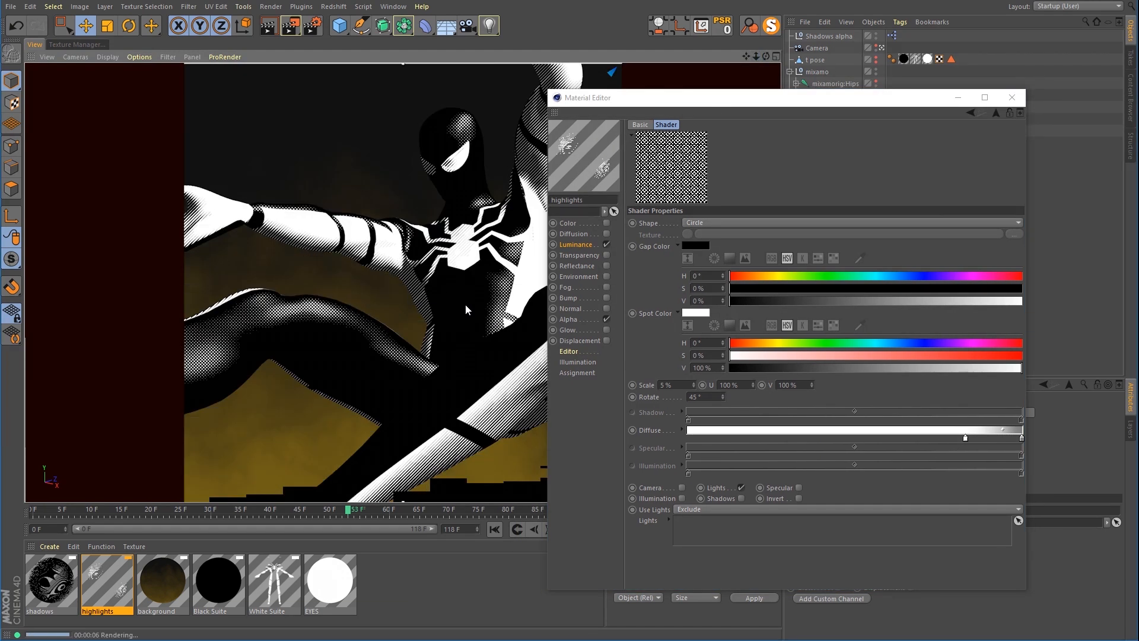
left_click_drag(638, 98, 789, 123)
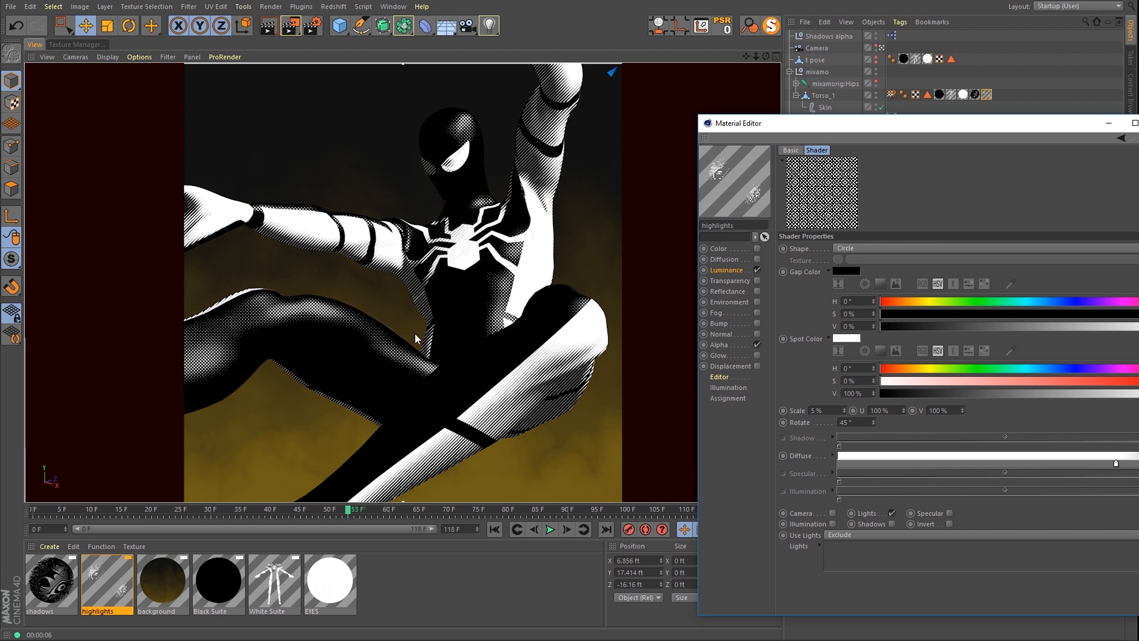
left_click_drag(814, 127, 803, 118)
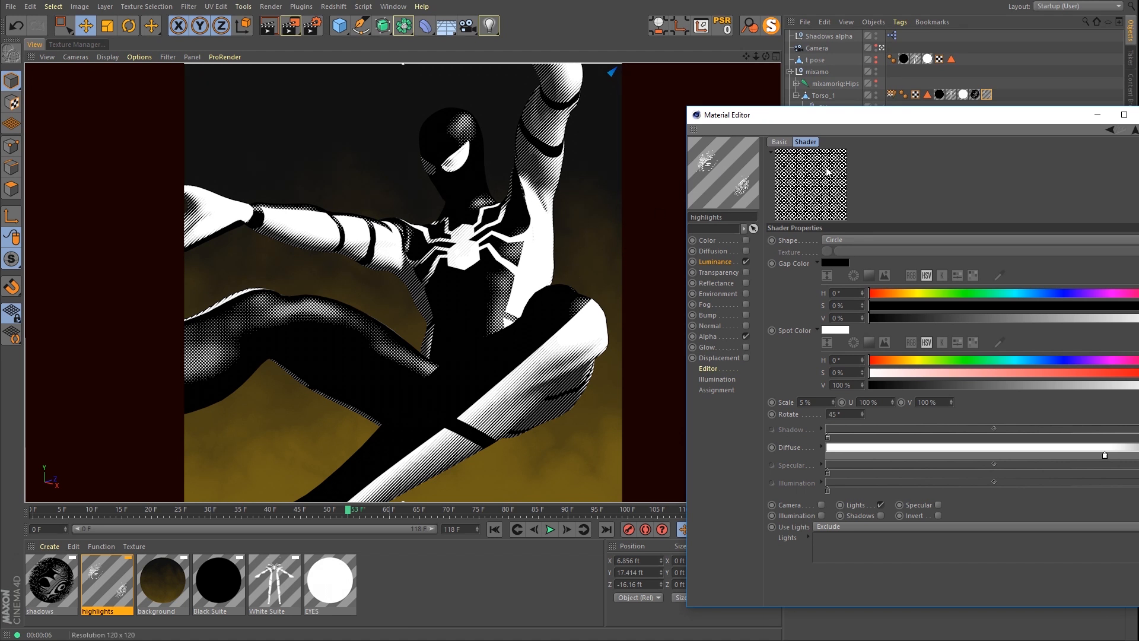
left_click_drag(856, 123, 782, 101)
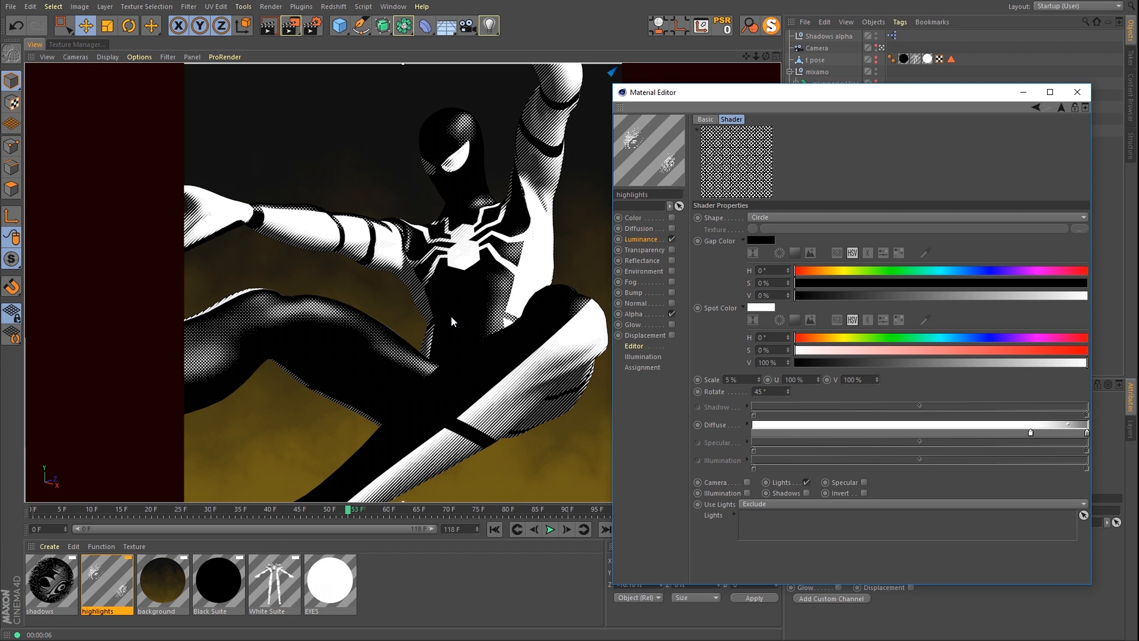
Step: Enable the Reflectance channel on Torso_1's Black Suite material and render the view to check its specular shine
left_click(228, 593)
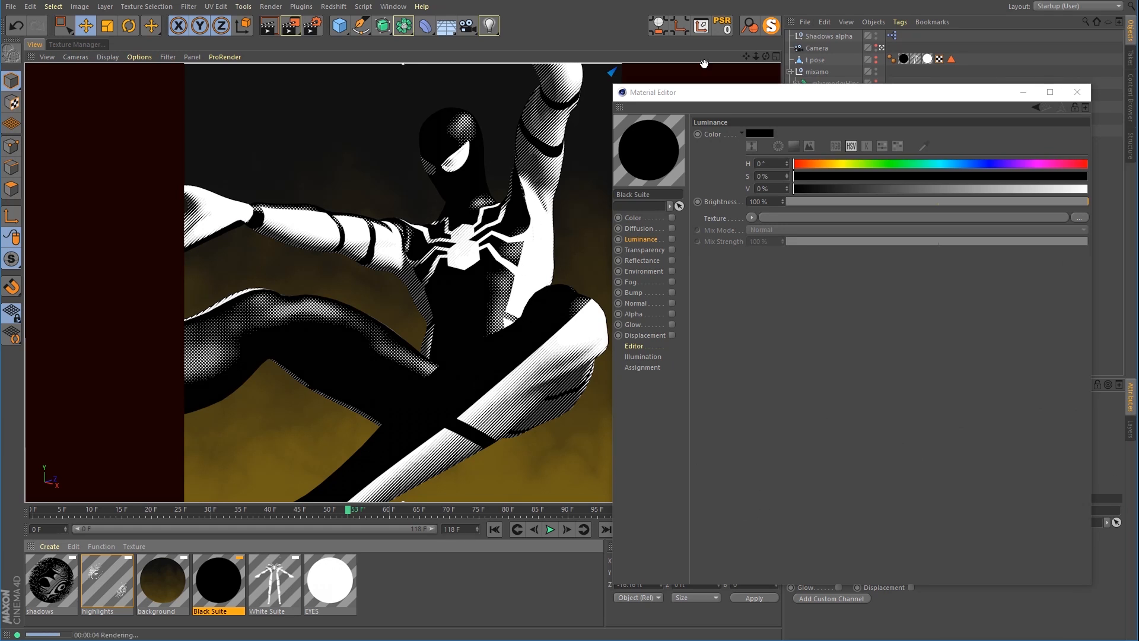
left_click_drag(740, 94, 688, 299)
left_click(940, 94)
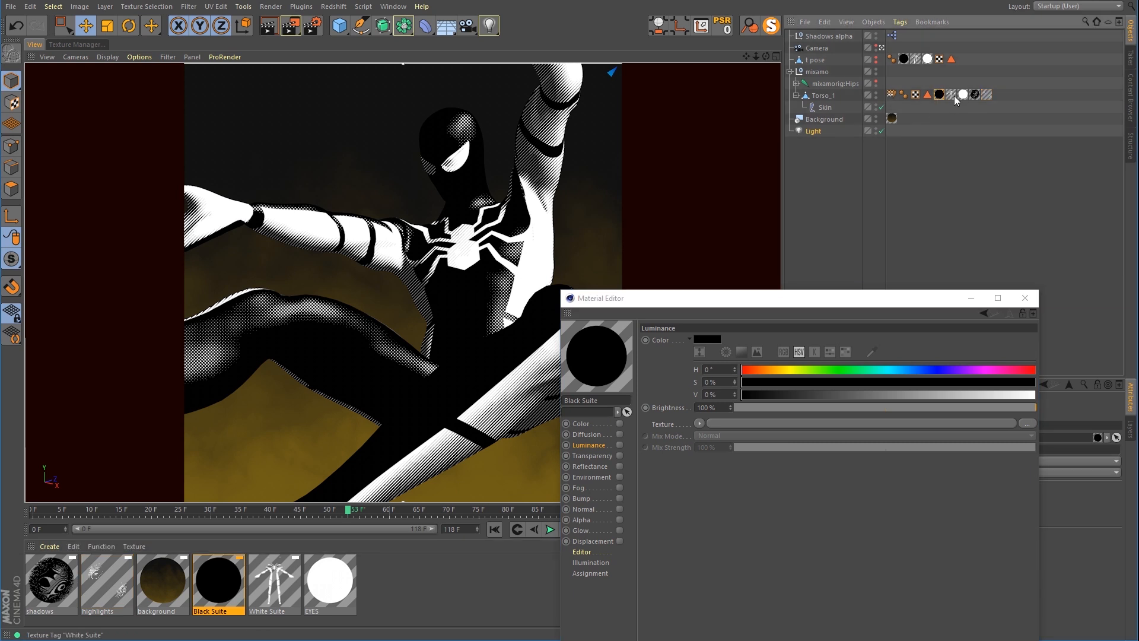
left_click_drag(880, 302, 599, 275)
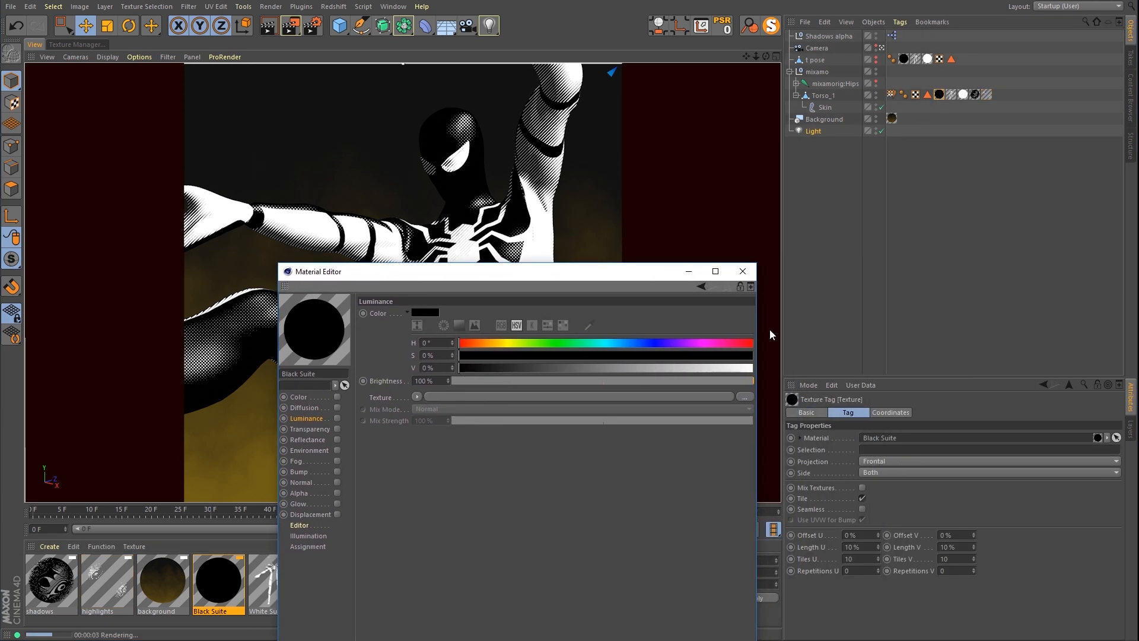
left_click_drag(606, 272, 941, 102)
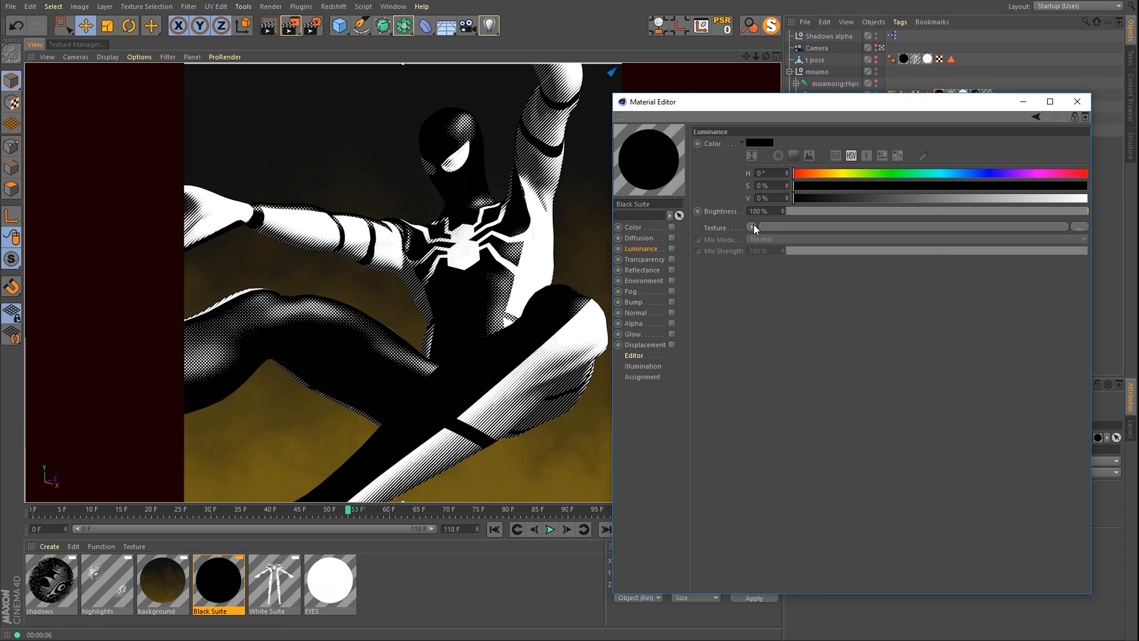
left_click(644, 271)
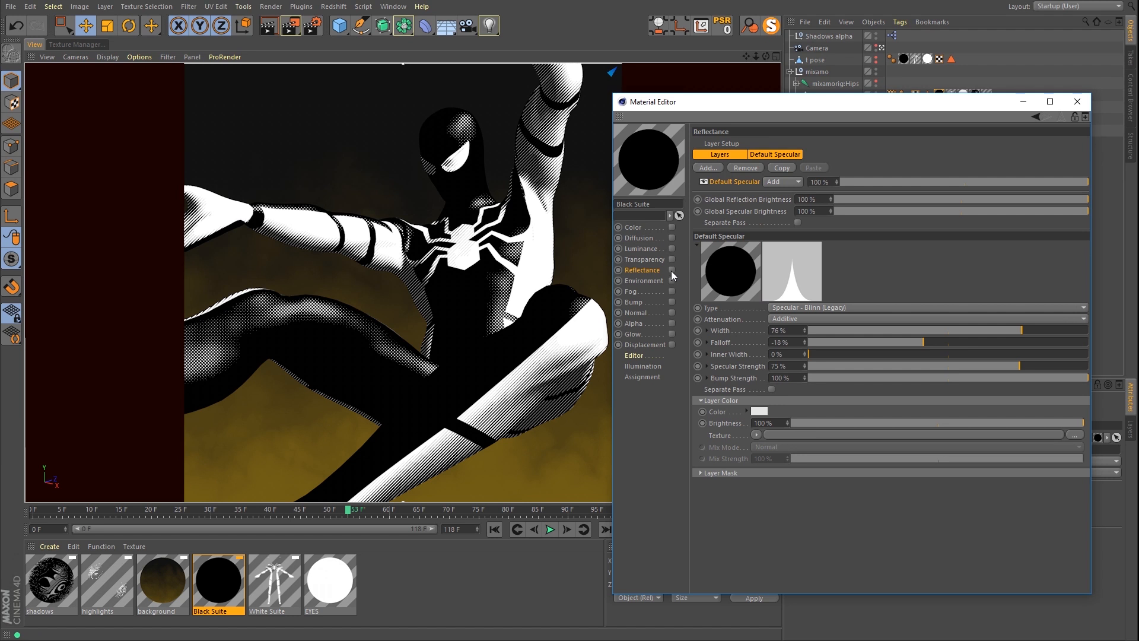
left_click(671, 270)
left_click_drag(796, 106, 796, 91)
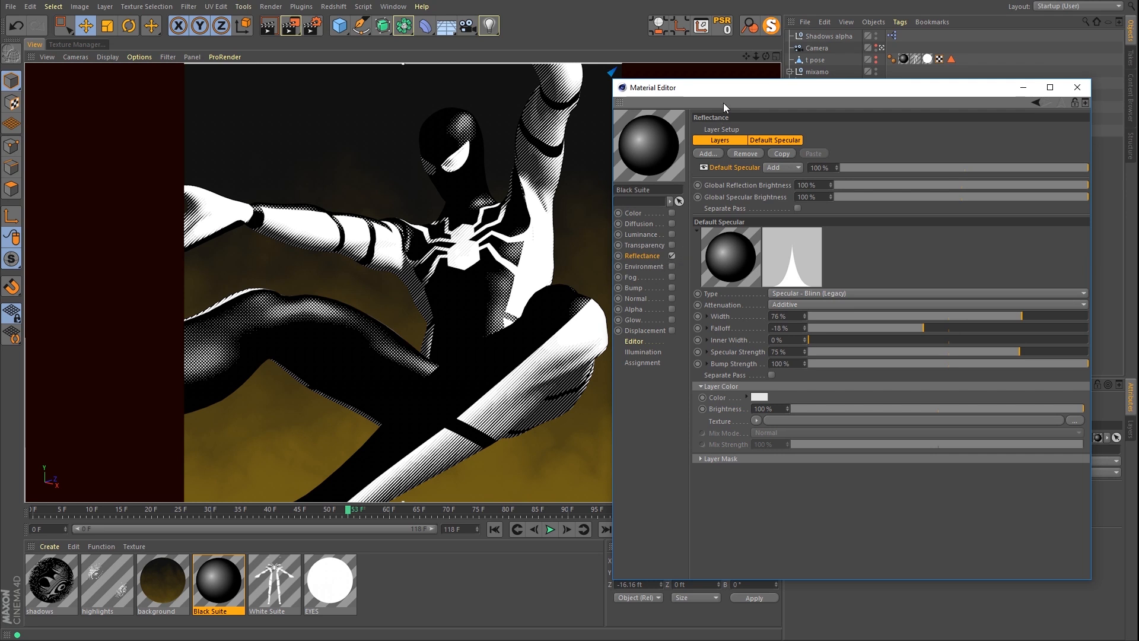
left_click(749, 58)
key("ctrl+r")
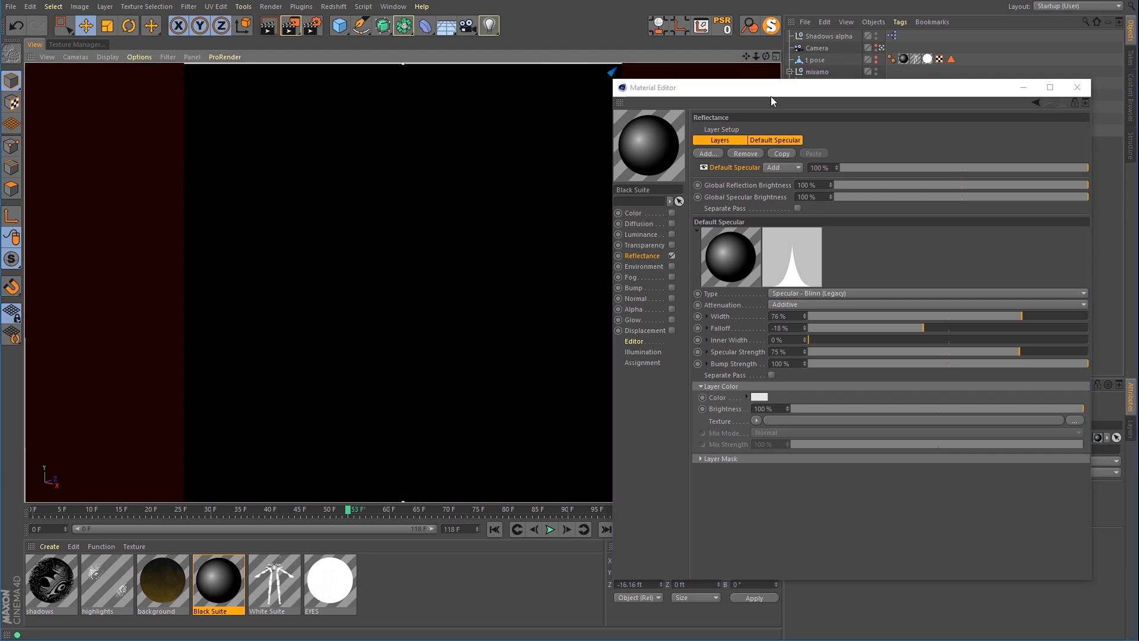
left_click_drag(771, 96, 774, 110)
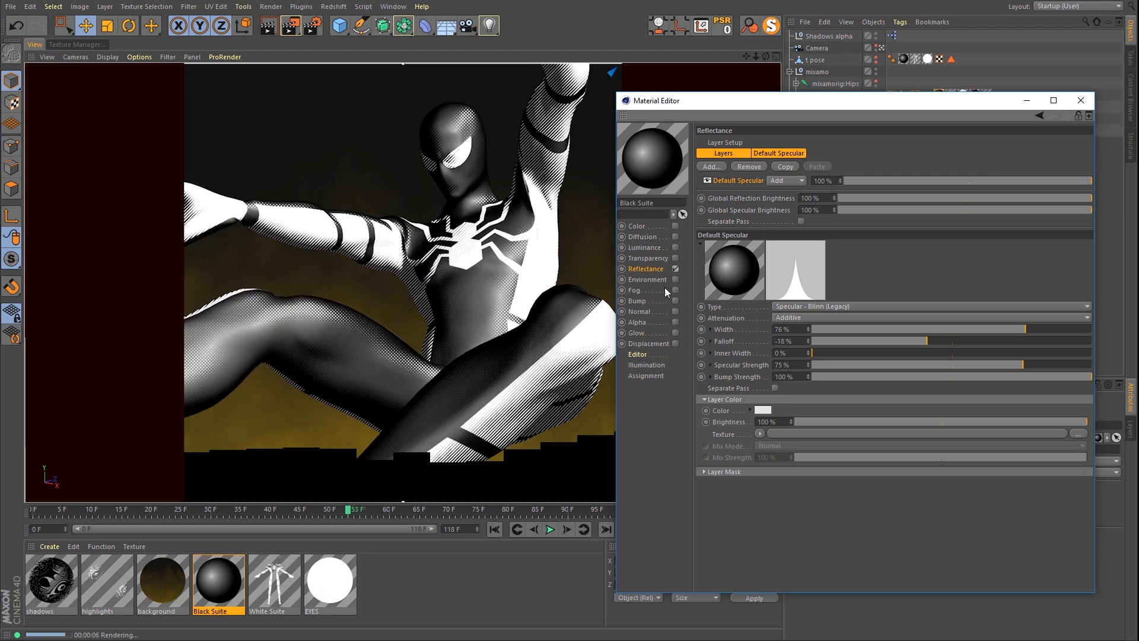
left_click(728, 474)
left_click(1078, 510)
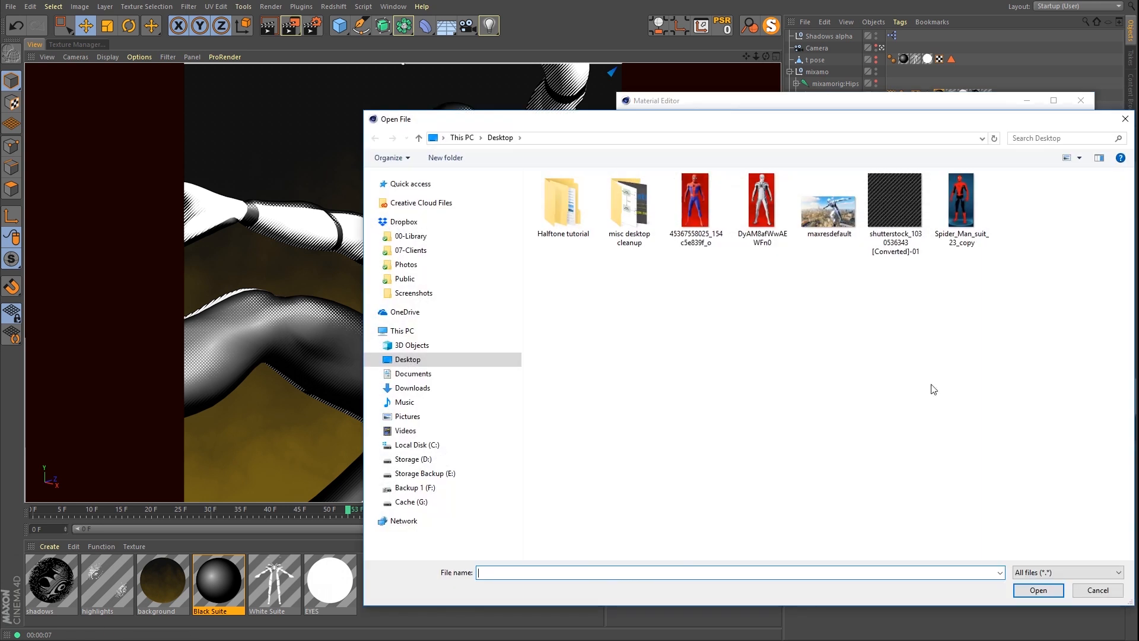
left_click_drag(875, 122, 680, 102)
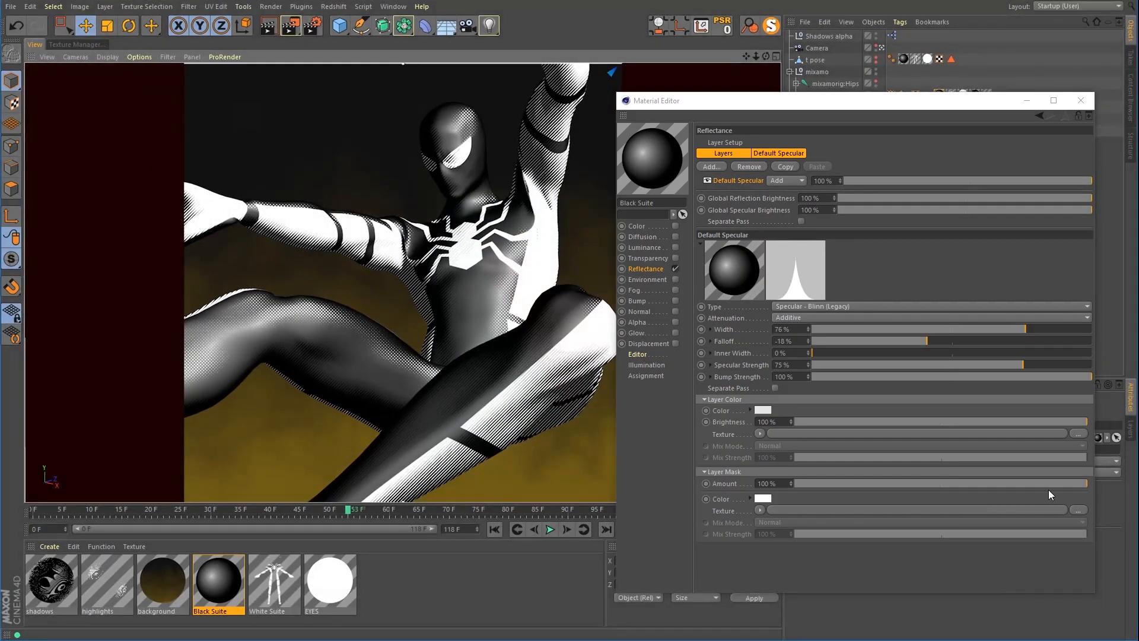
left_click(1078, 510)
double_click(670, 191)
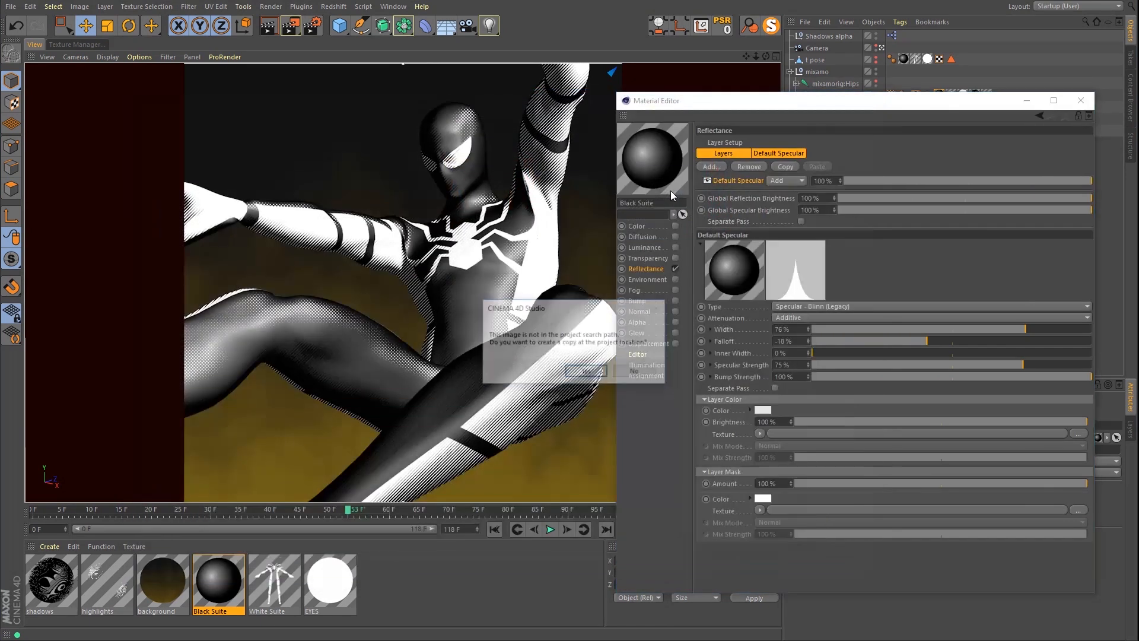
left_click(587, 372)
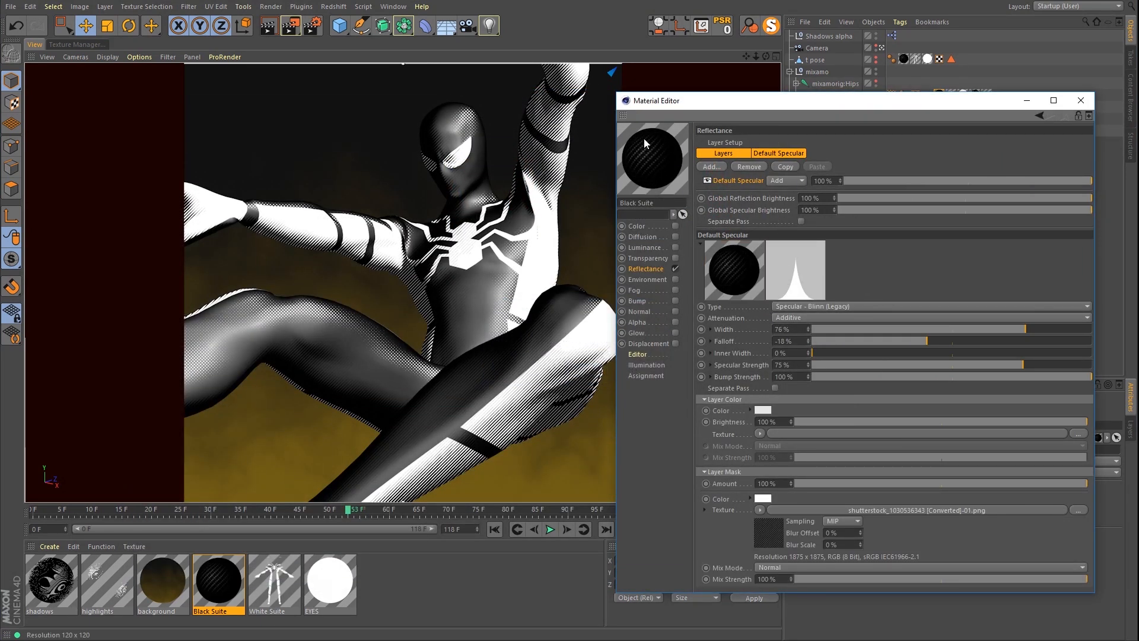
left_click(749, 29)
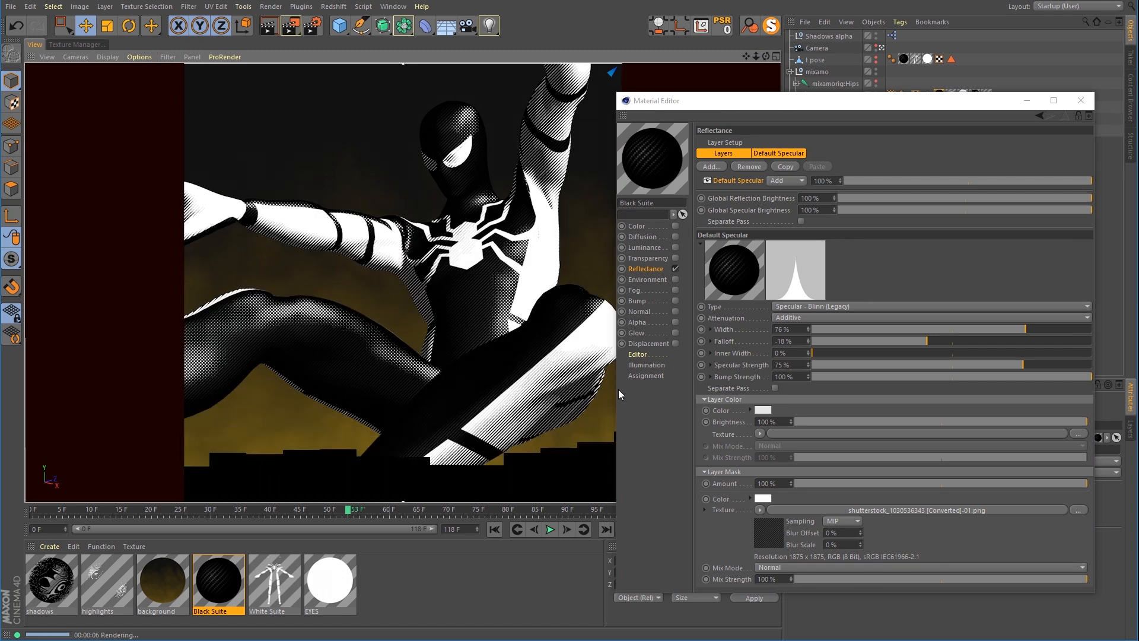
Step: Try a broader, stronger Black Suite specular with Falloff at 12% and Specular Strength at 100%
left_click_drag(868, 108, 807, 57)
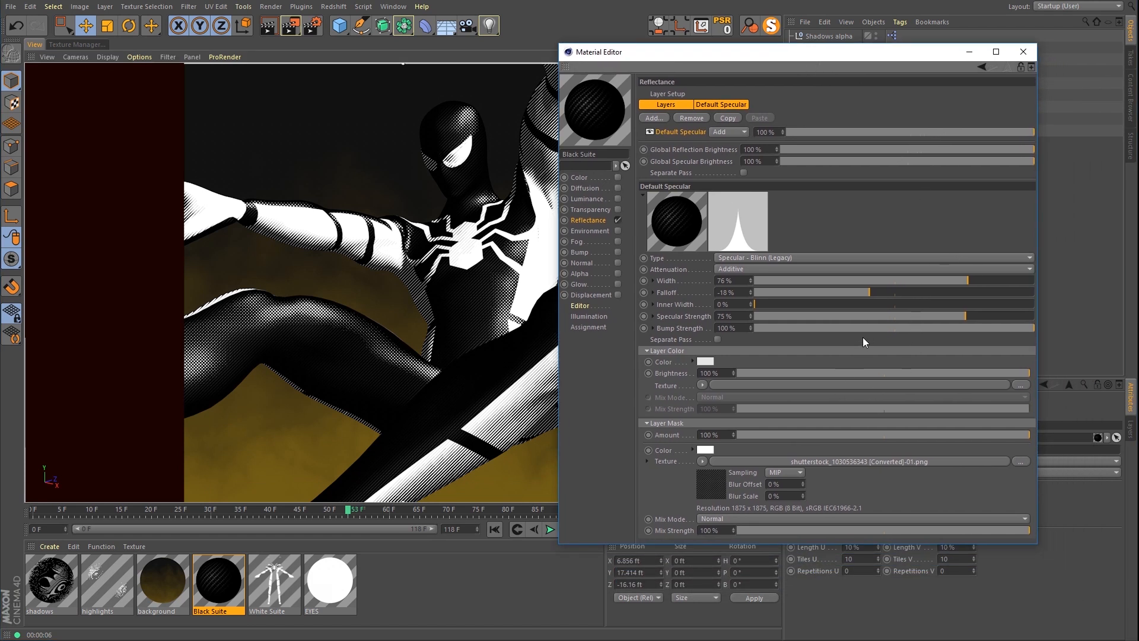
left_click_drag(870, 292, 890, 292)
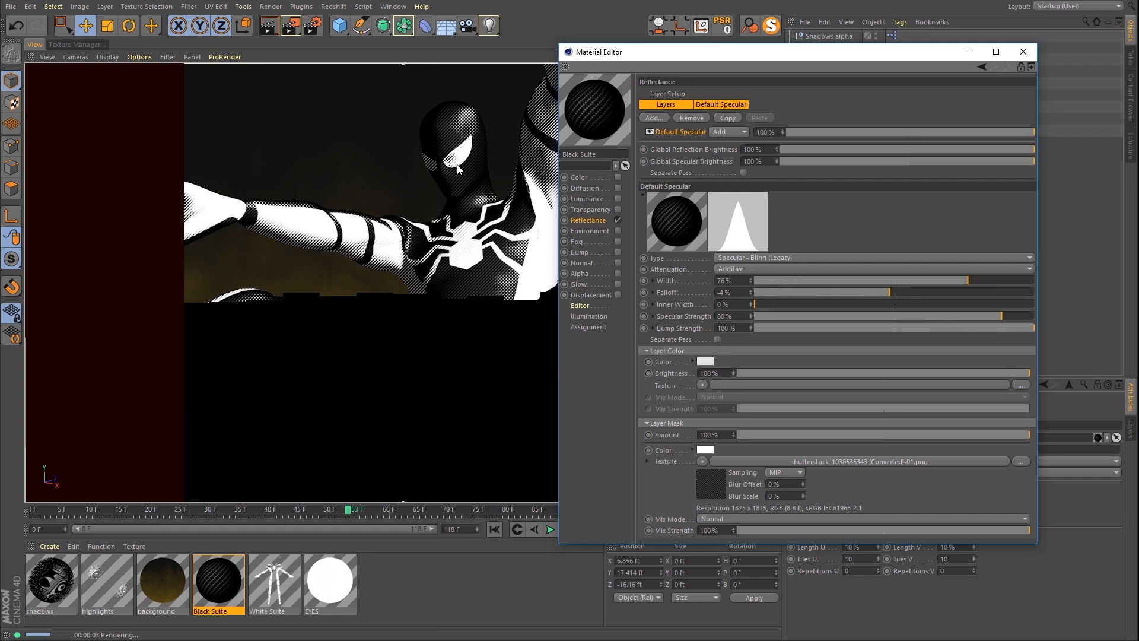
left_click_drag(1010, 316, 1080, 321)
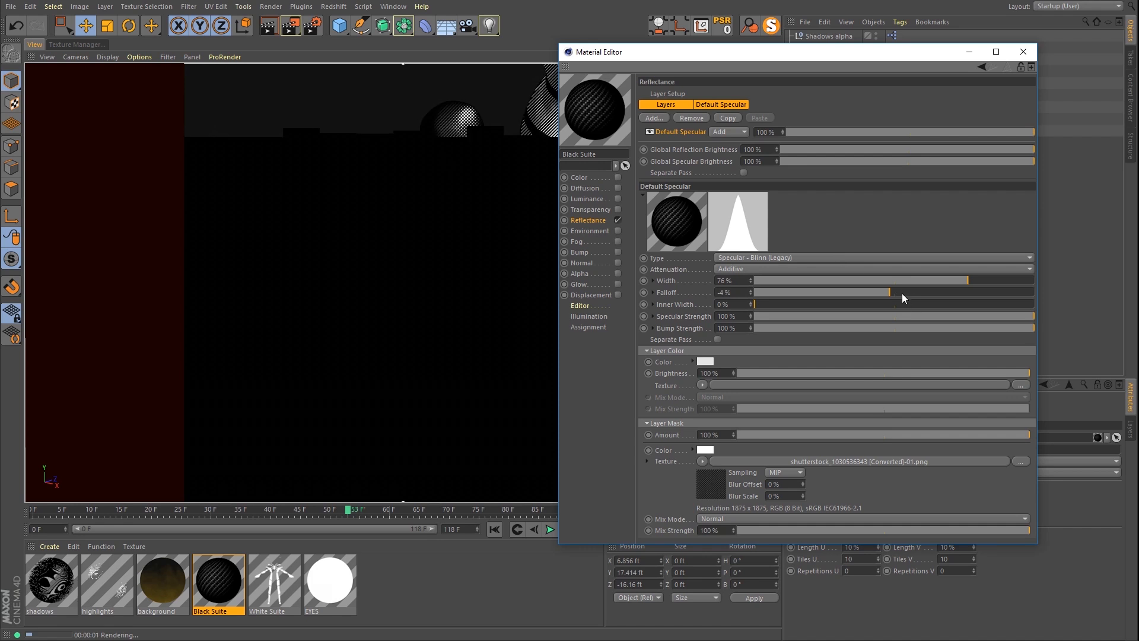
left_click_drag(897, 294, 913, 294)
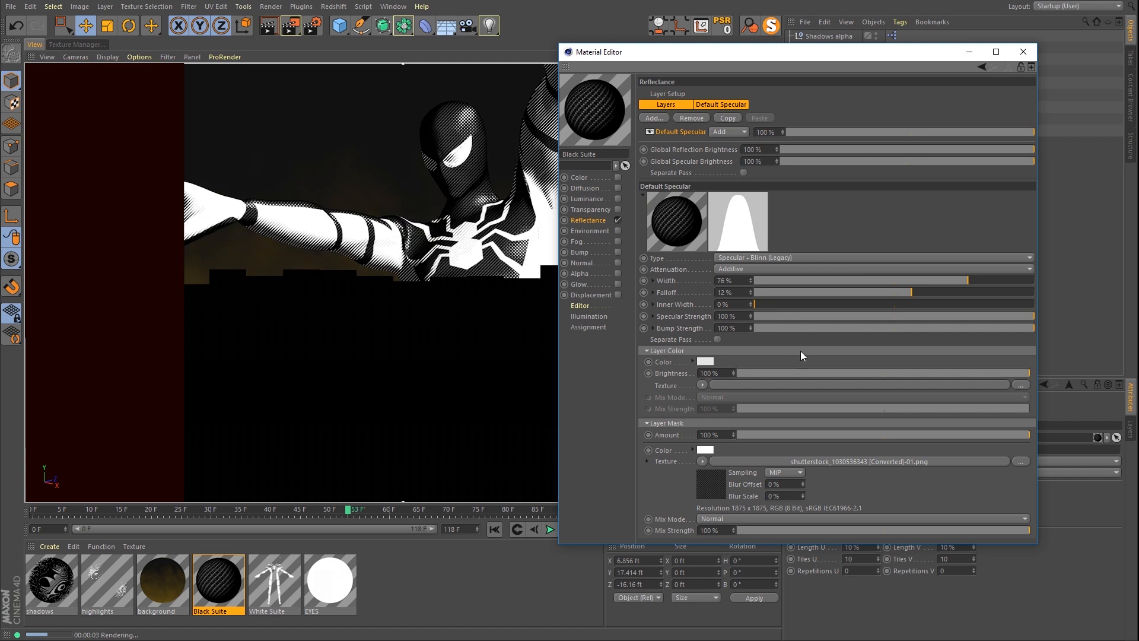
Step: Set Black Suite's specular Width to 79%, Falloff to -17% and Specular Strength to 54%, then close the material
mouse_move(892, 294)
left_mouse_down()
mouse_move(881, 308)
mouse_move(896, 319)
mouse_move(926, 316)
mouse_move(857, 322)
mouse_move(894, 294)
mouse_move(867, 300)
mouse_move(898, 315)
left_mouse_up()
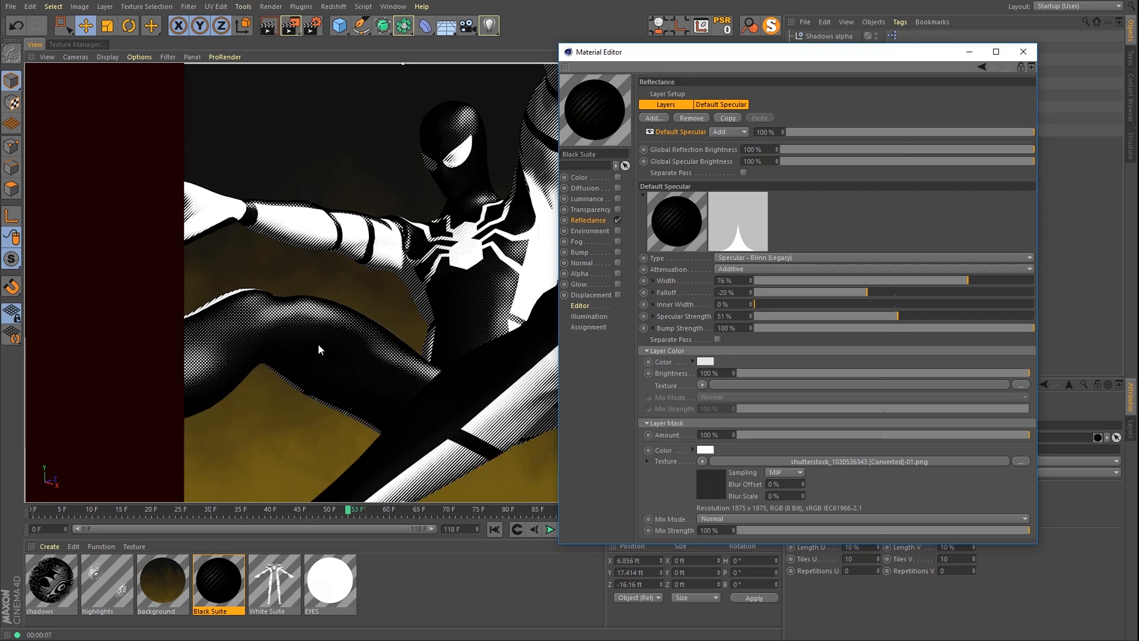
left_click_drag(899, 315, 871, 290)
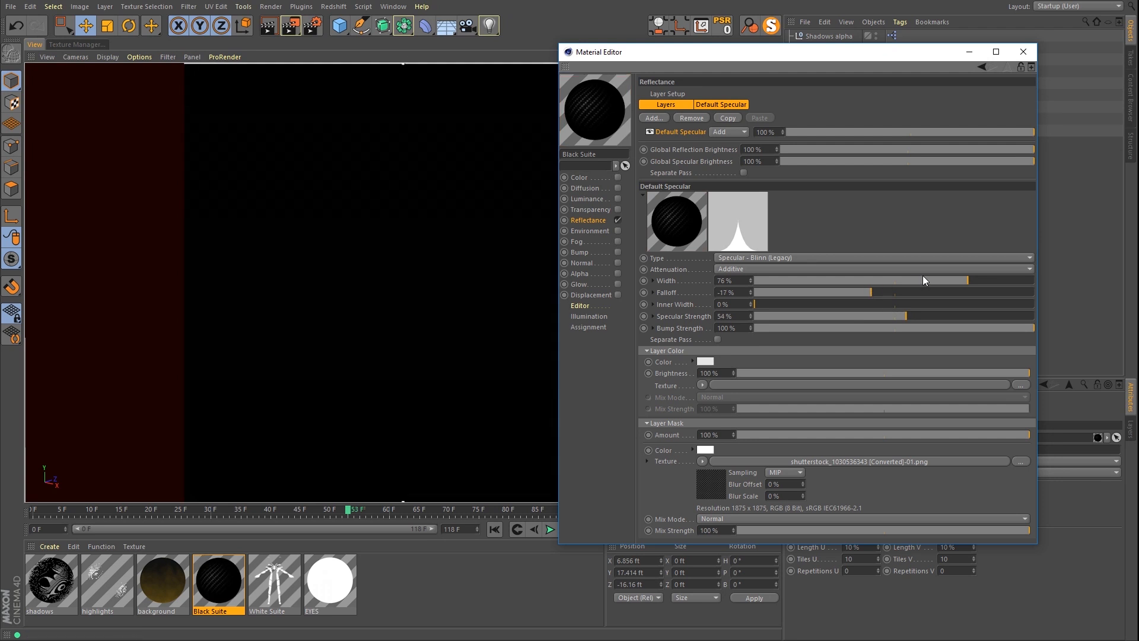
left_click_drag(975, 279, 976, 280)
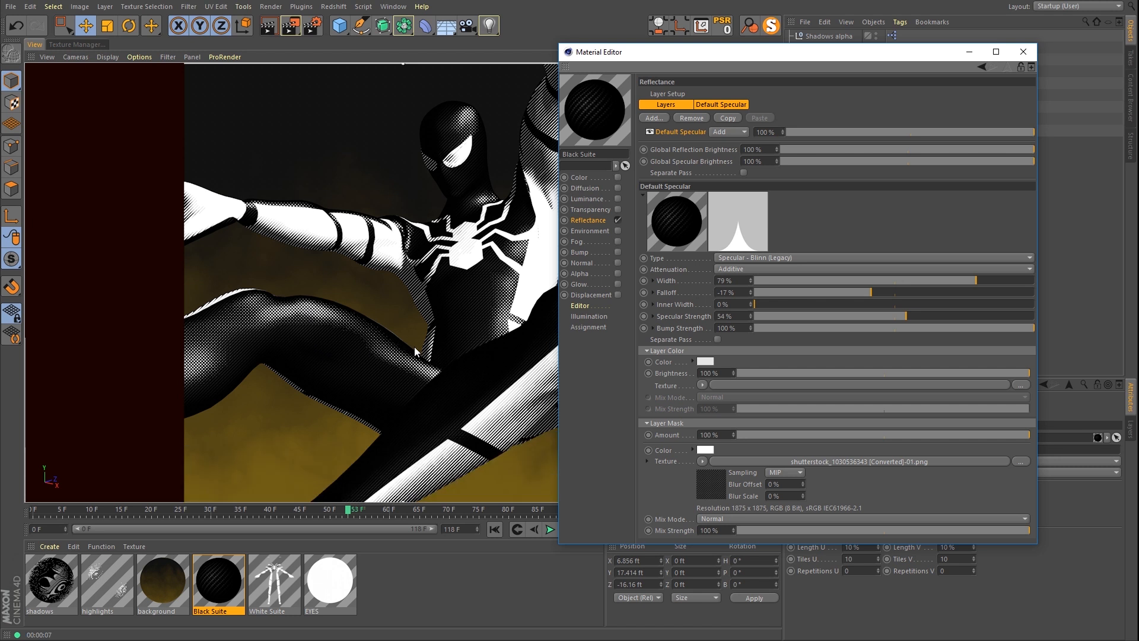
left_click_drag(688, 57, 808, 59)
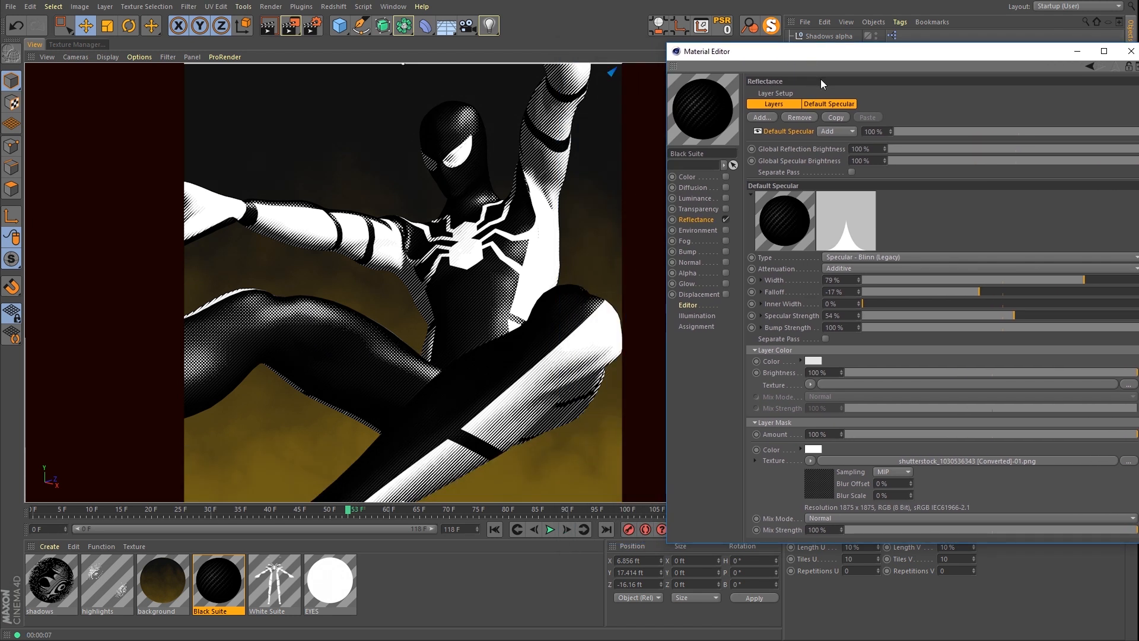
left_click(1130, 51)
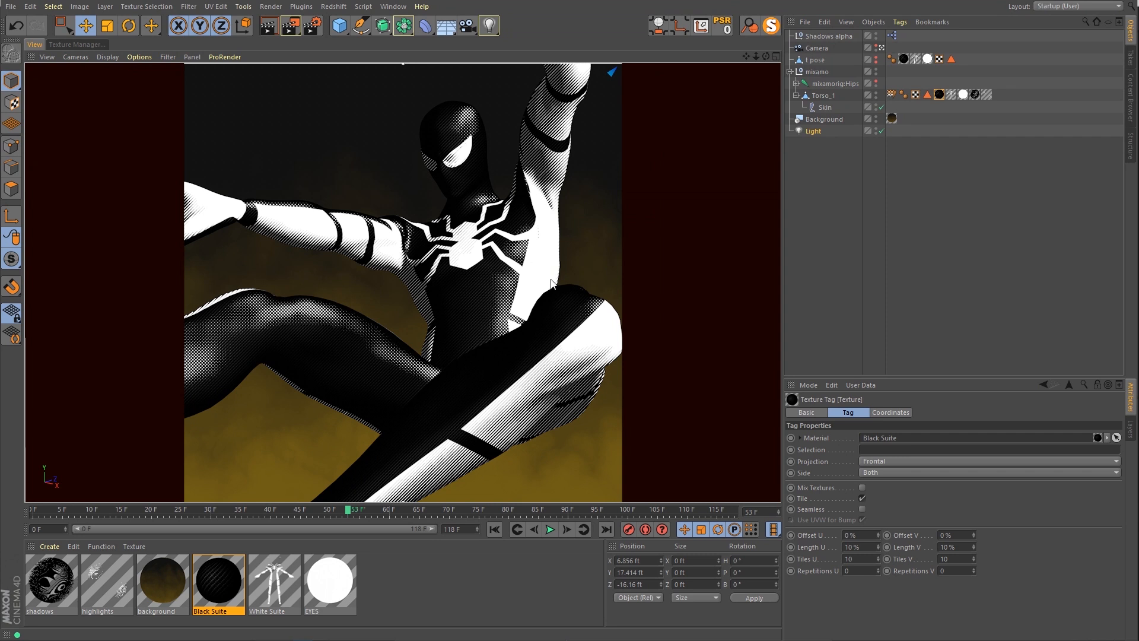
Step: Examine the Luminance settings of the EYES material
left_click(319, 582)
double_click(319, 582)
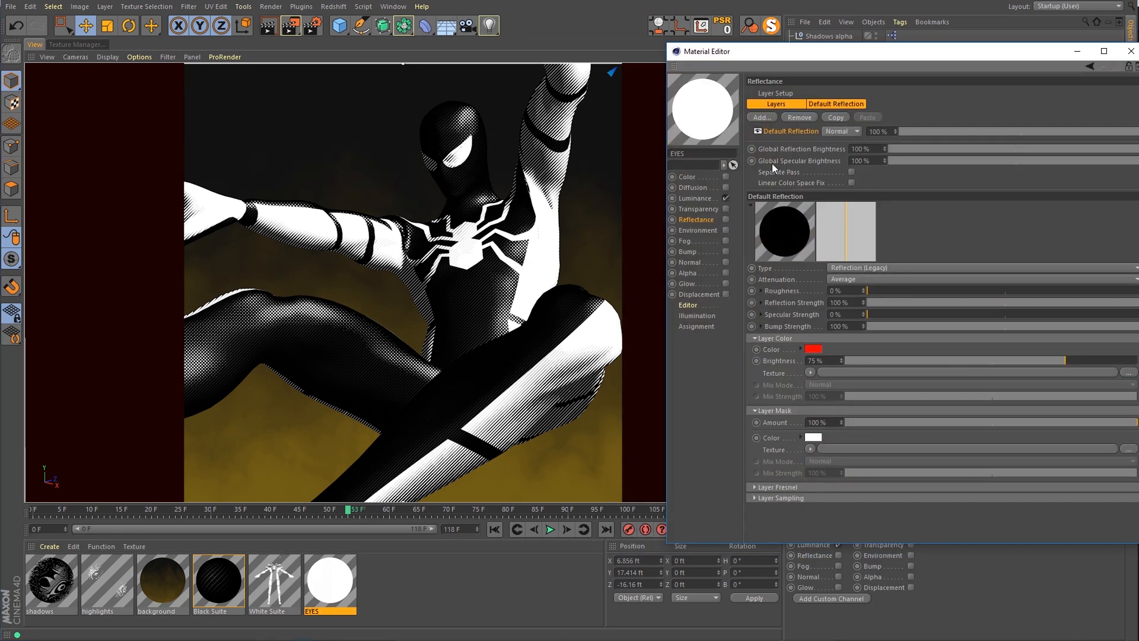
left_click(701, 198)
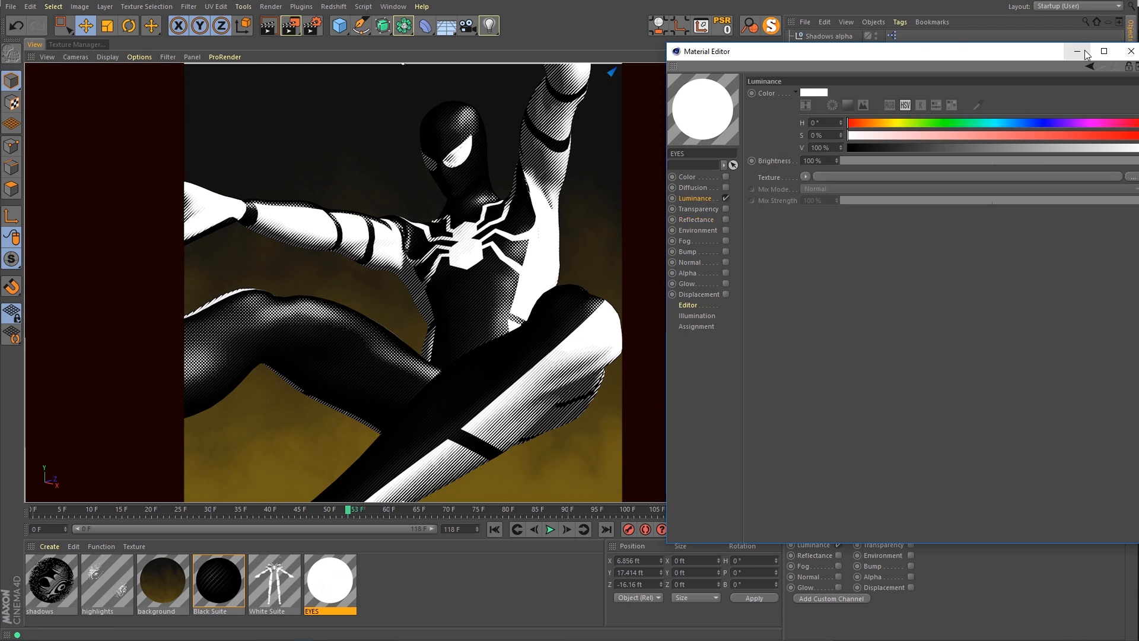
left_click(1131, 51)
Step: Try the White Suite material with Color enabled instead of Luminance and render the view to compare the shading
double_click(283, 581)
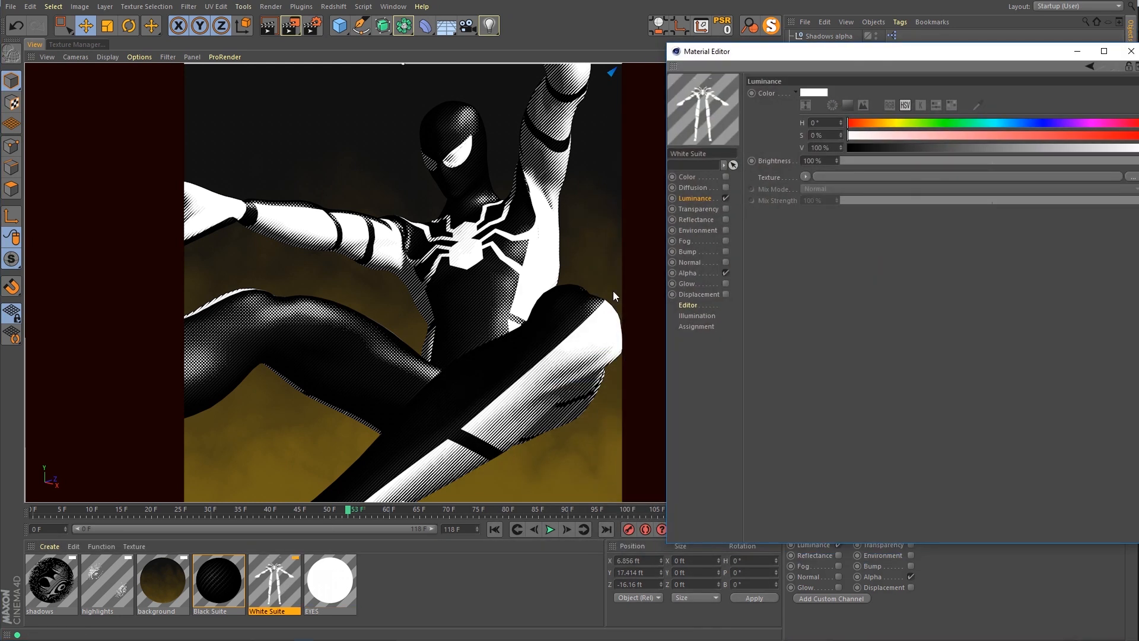
left_click_drag(869, 51, 789, 91)
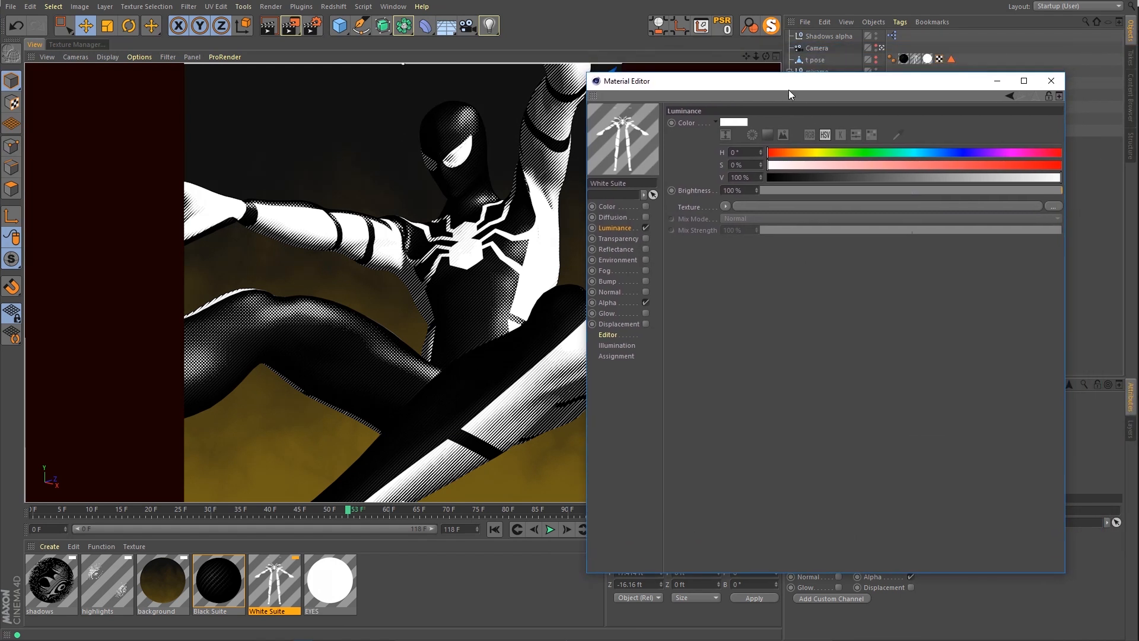
left_click(646, 228)
left_click(646, 206)
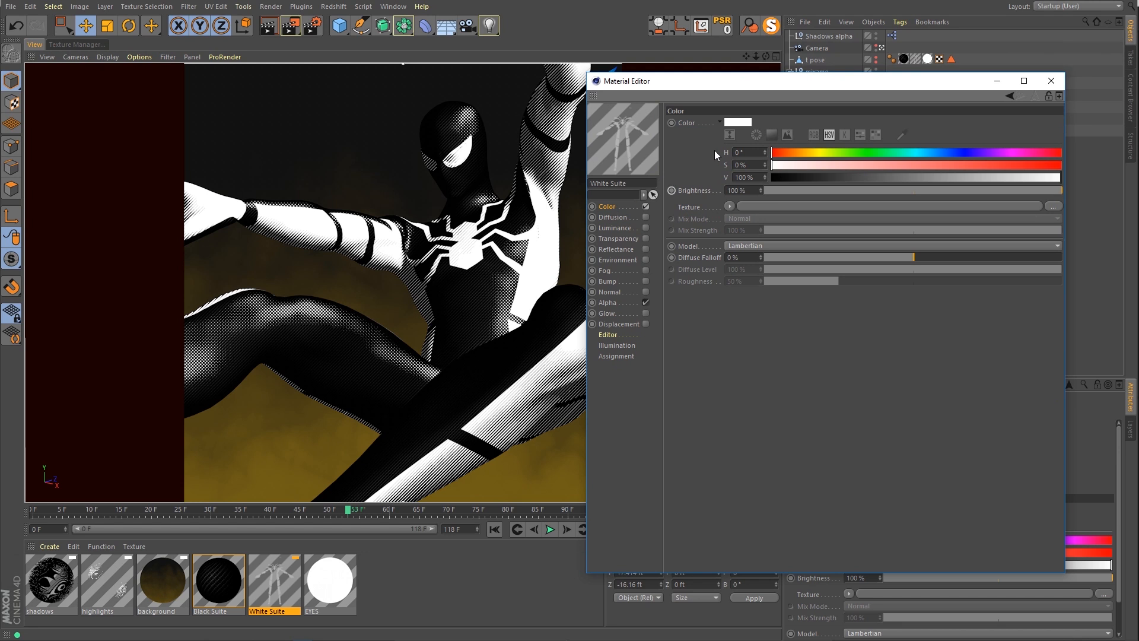
left_click_drag(695, 91, 878, 110)
key("ctrl+r")
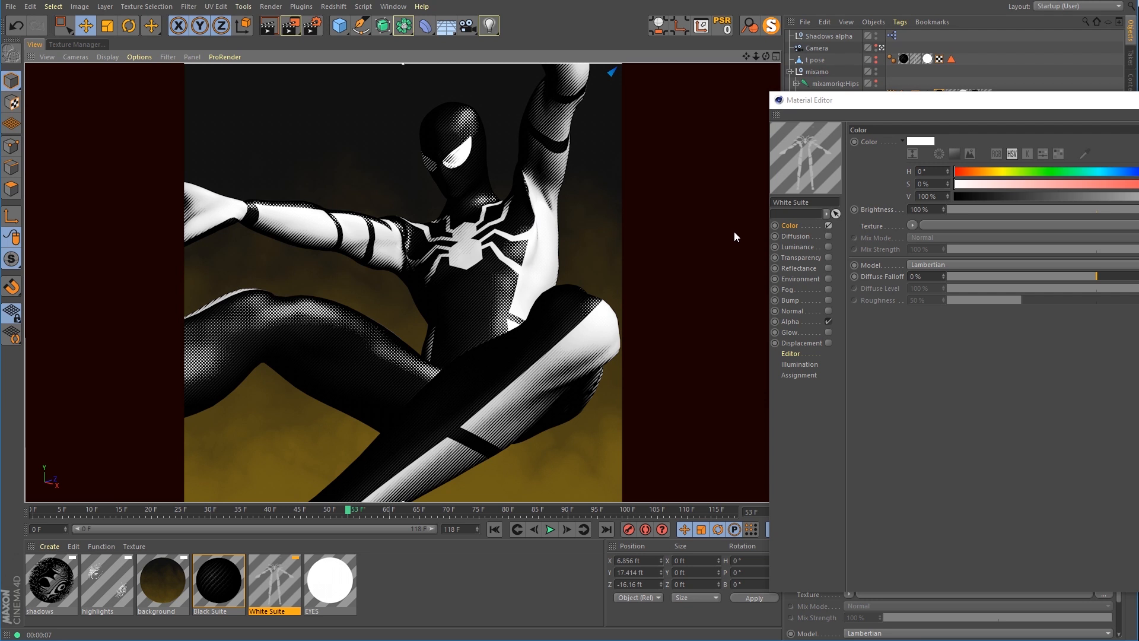
left_click_drag(852, 108, 751, 68)
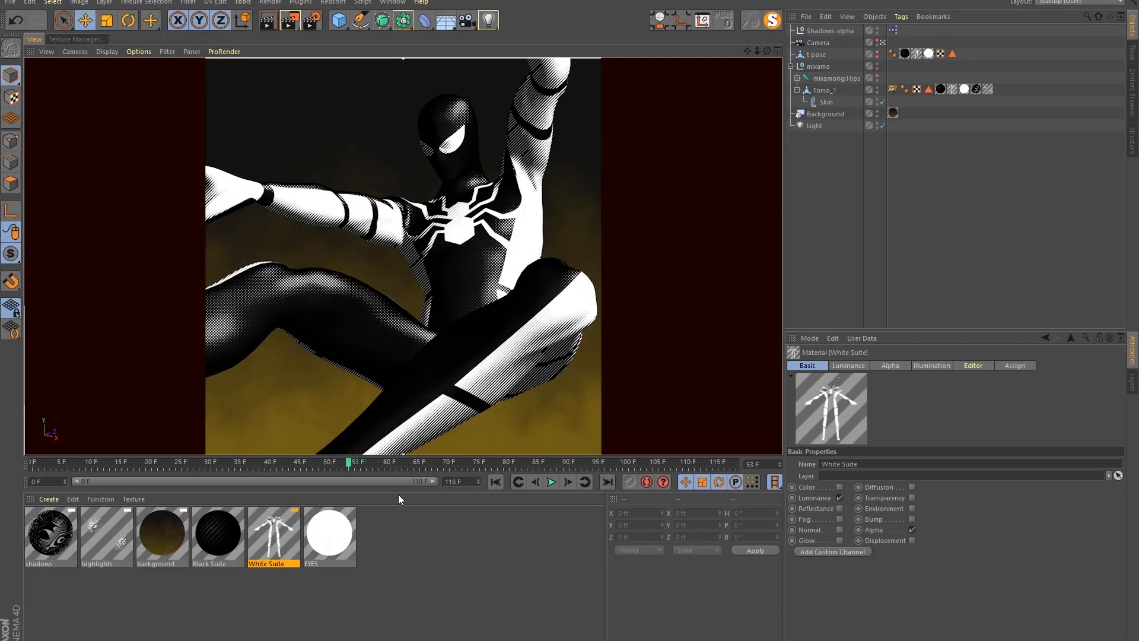
Step: Switch the White Suite material from Luminance to Color and check the suit's shading in the view
double_click(288, 536)
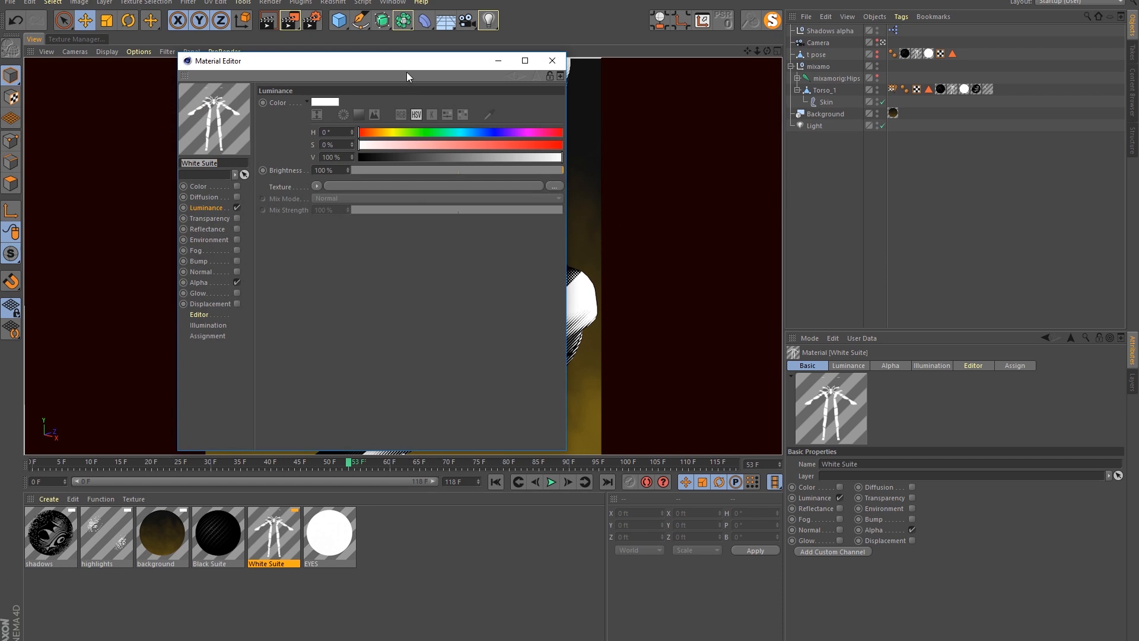
left_click_drag(407, 73, 795, 93)
left_click(635, 231)
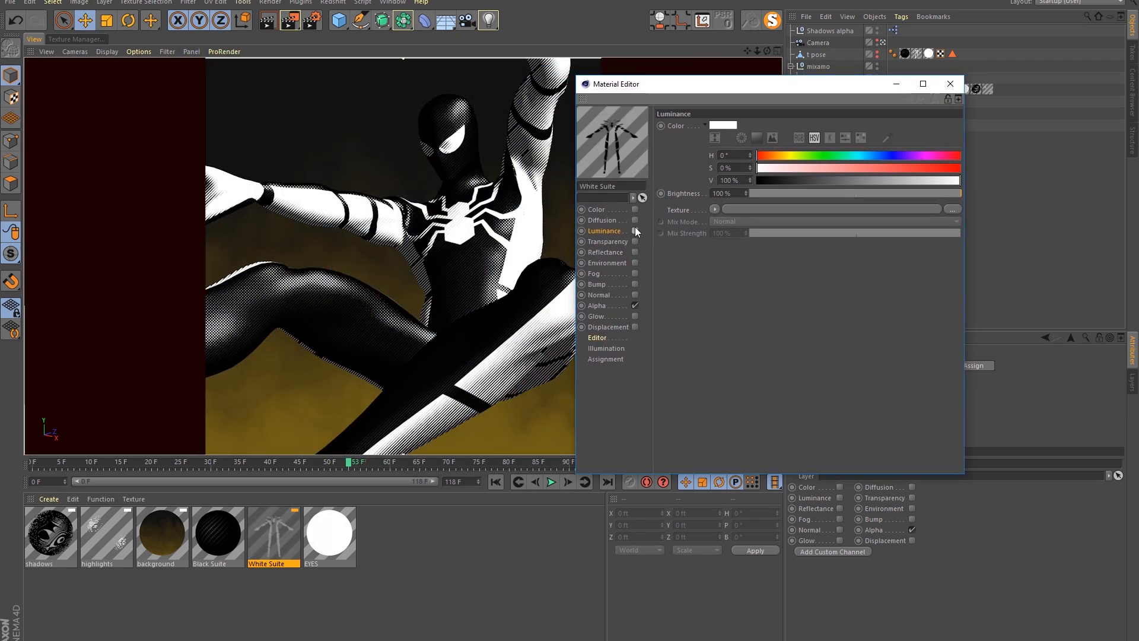
left_click(635, 210)
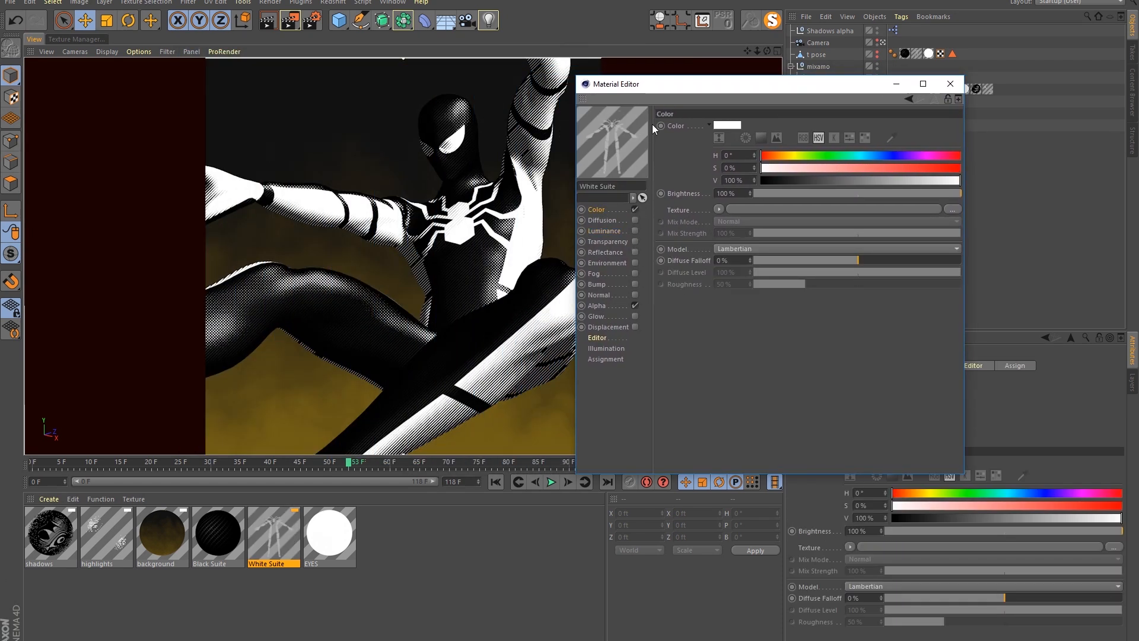
left_click_drag(667, 85, 782, 261)
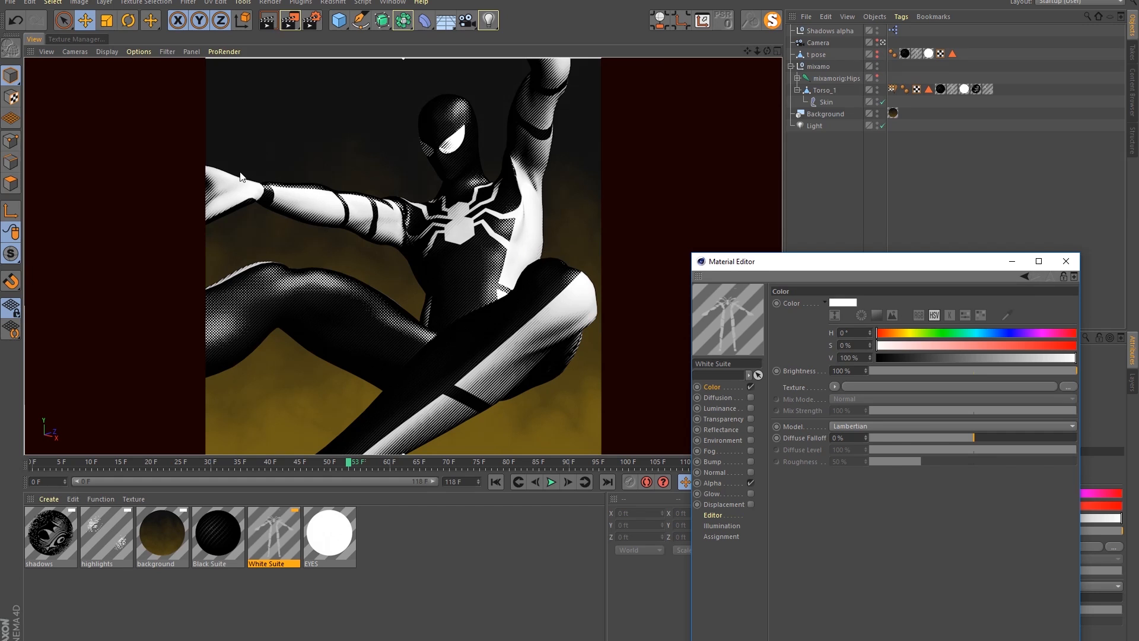
Step: Compare White Suite with Luminance against Color once more, leaving only Color and Alpha enabled, then put the material editor away
left_click_drag(792, 261, 759, 148)
left_click(717, 295)
left_click(717, 272)
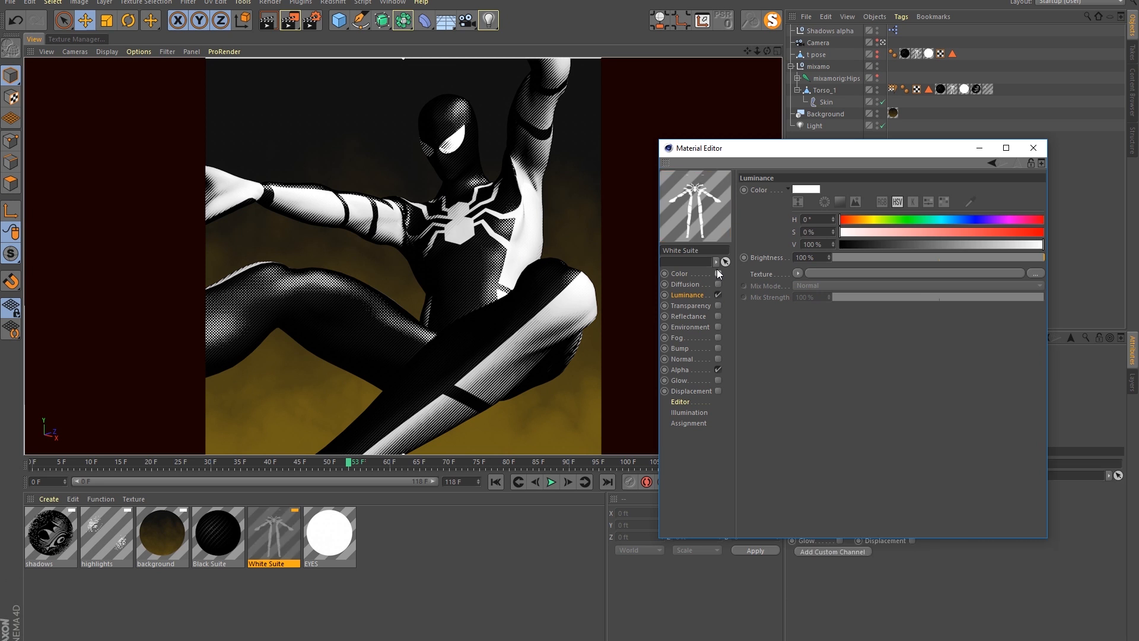
left_click(718, 274)
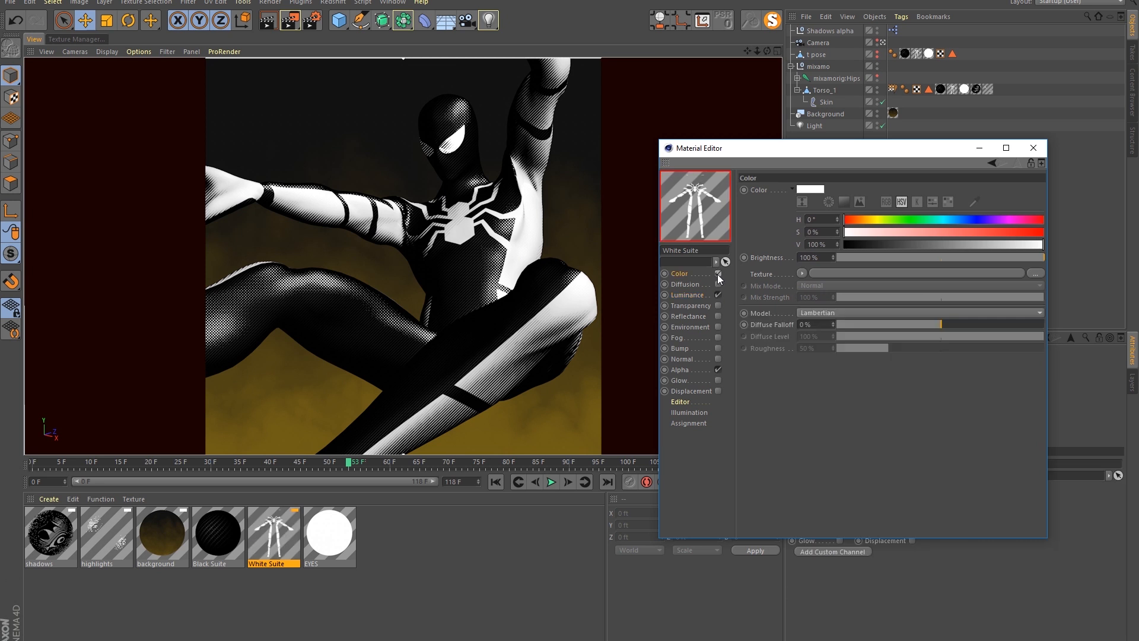
left_click(718, 293)
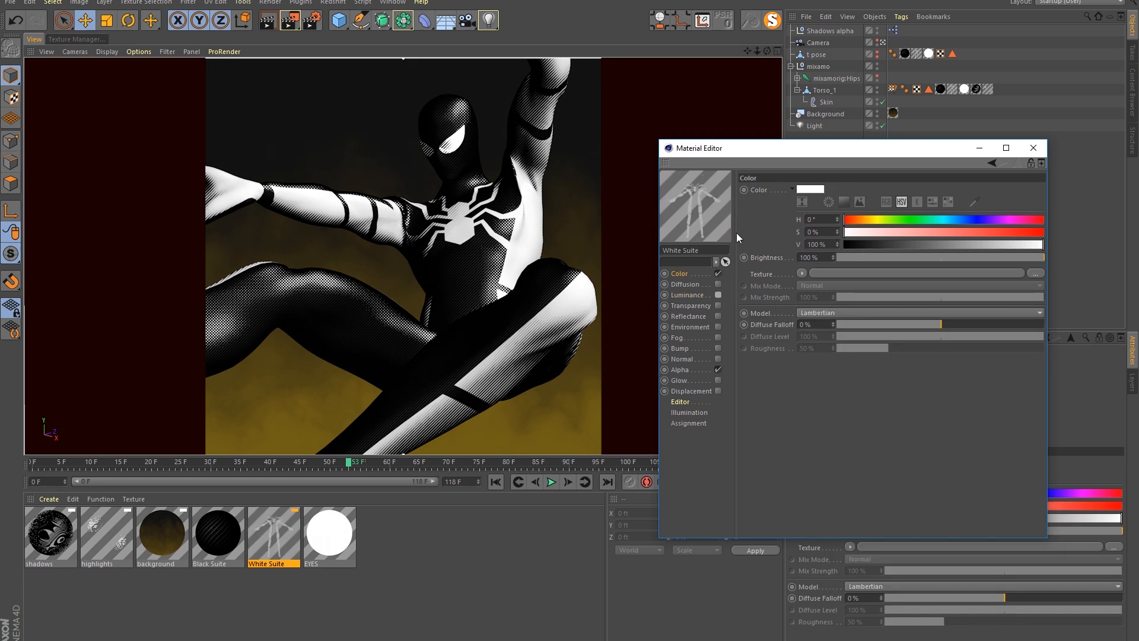
left_click_drag(792, 148, 788, 181)
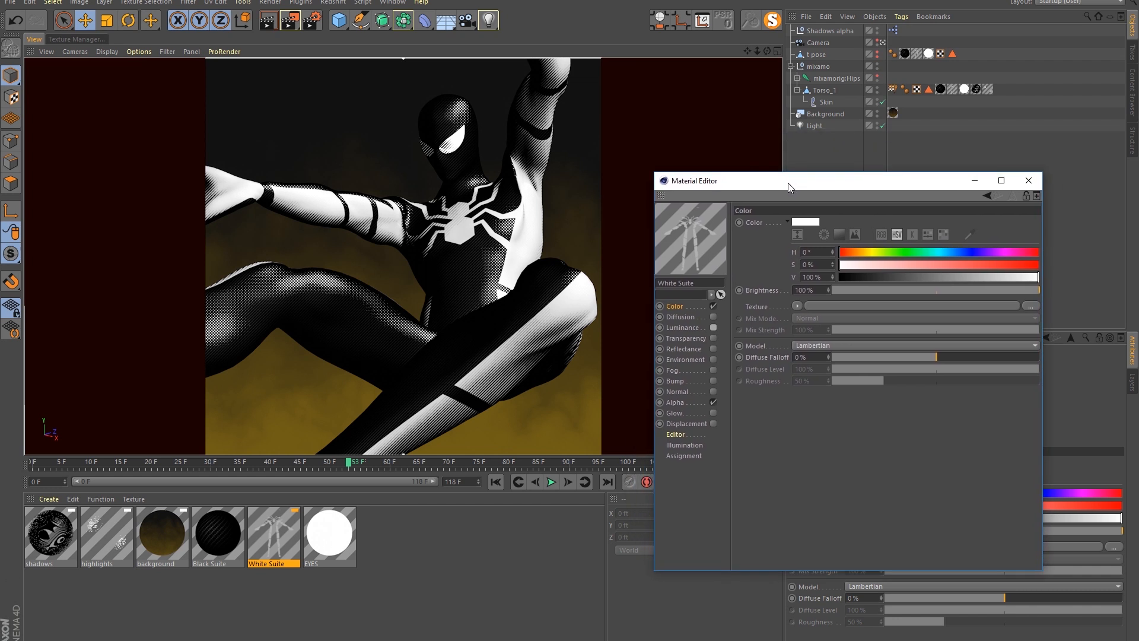
left_click(974, 183)
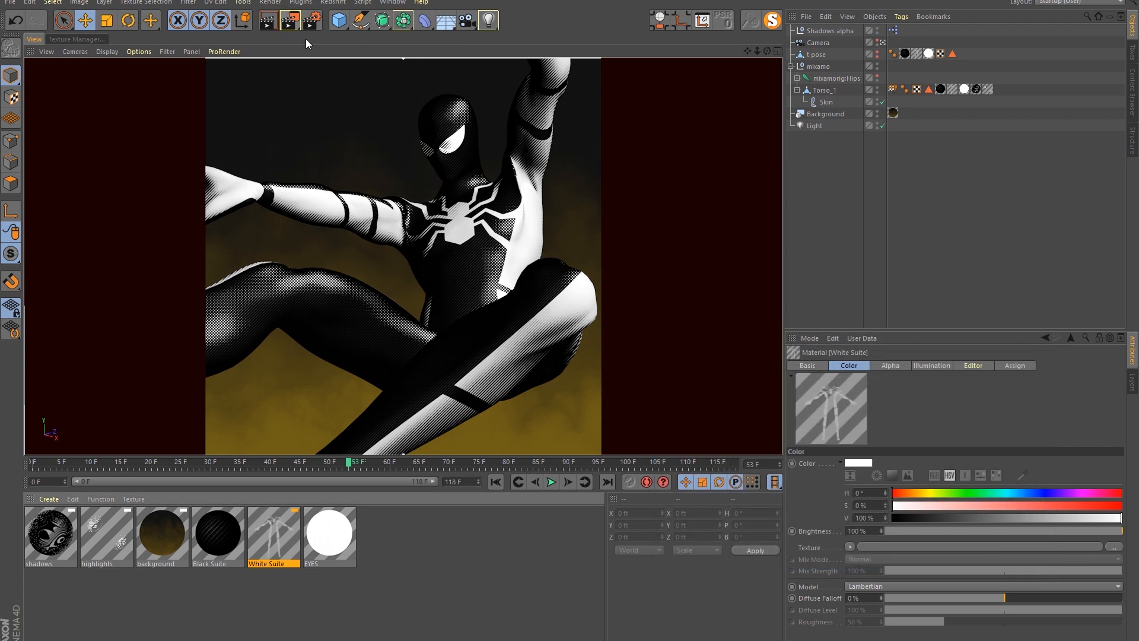
Step: Add a Sketch Style tag to the Torso_1 object and render the view
right_click(825, 93)
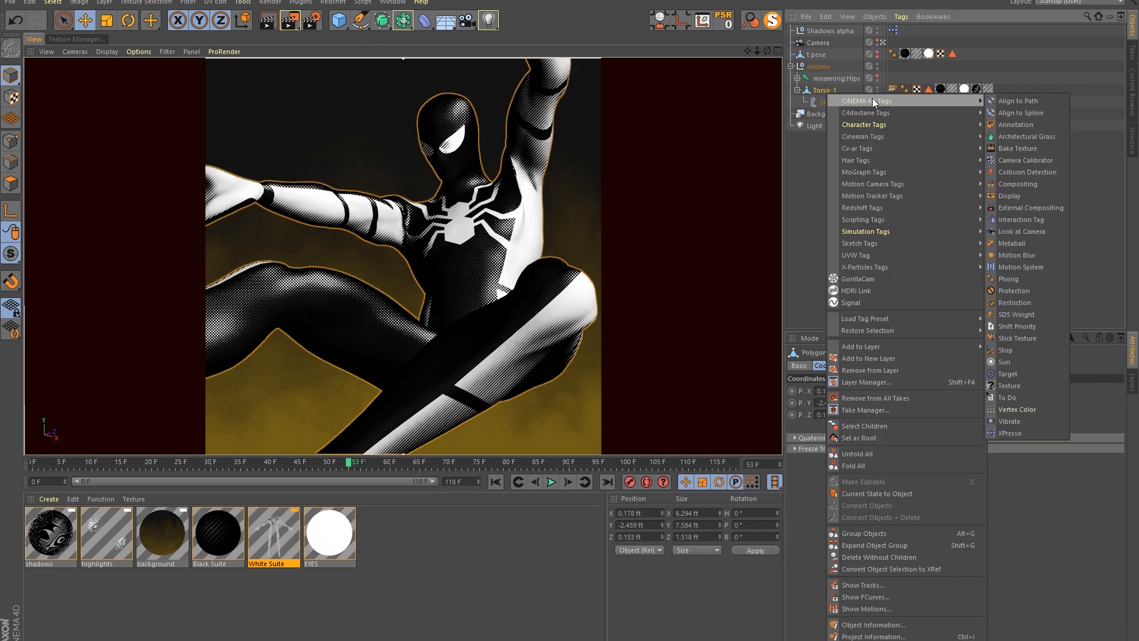
mouse_move(882, 223)
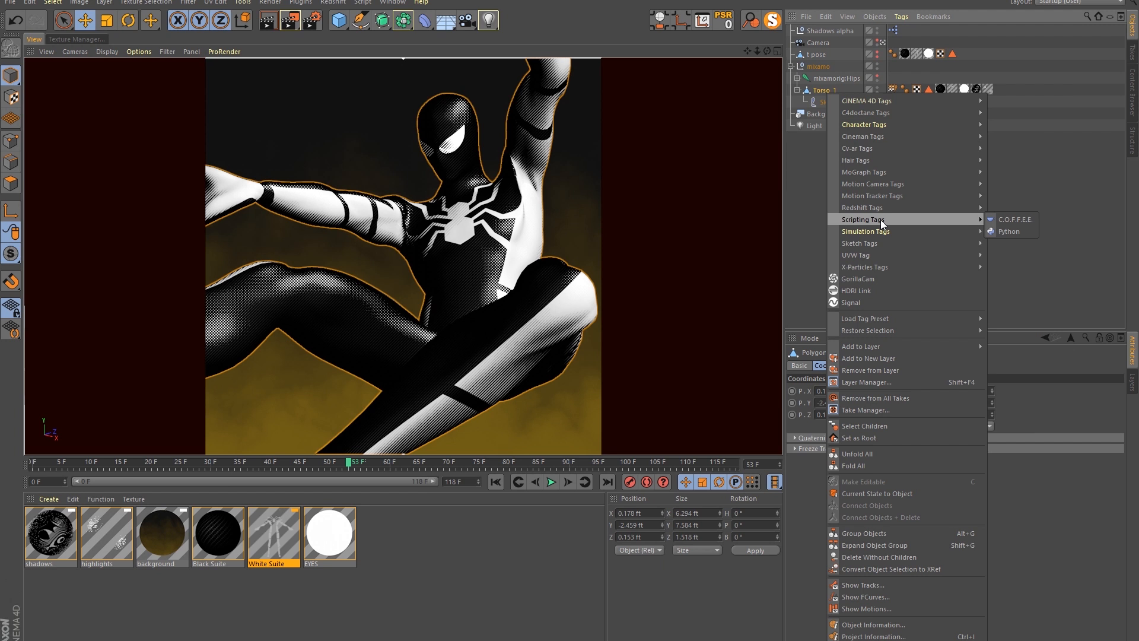
mouse_move(885, 244)
left_click(1017, 258)
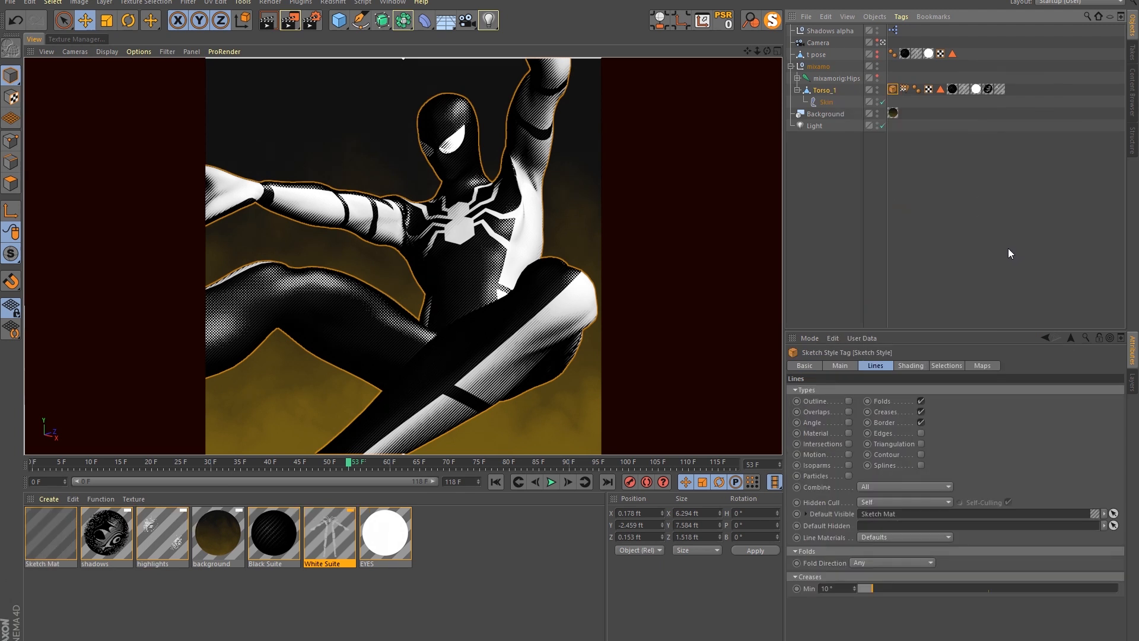
left_click(888, 193)
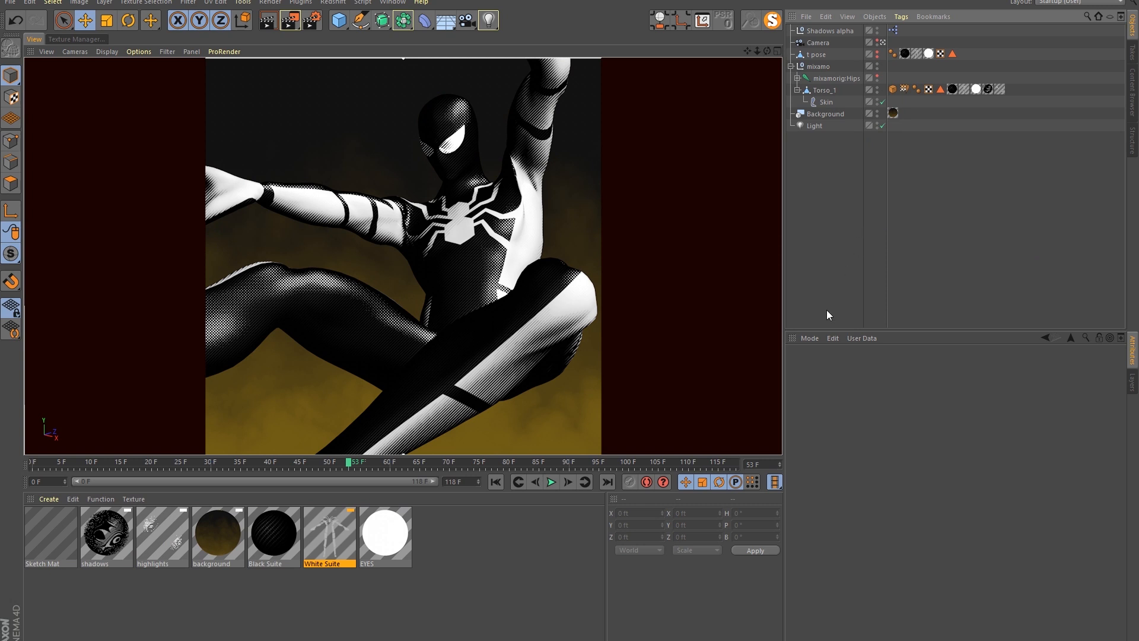
left_click(893, 89)
key("ctrl+r")
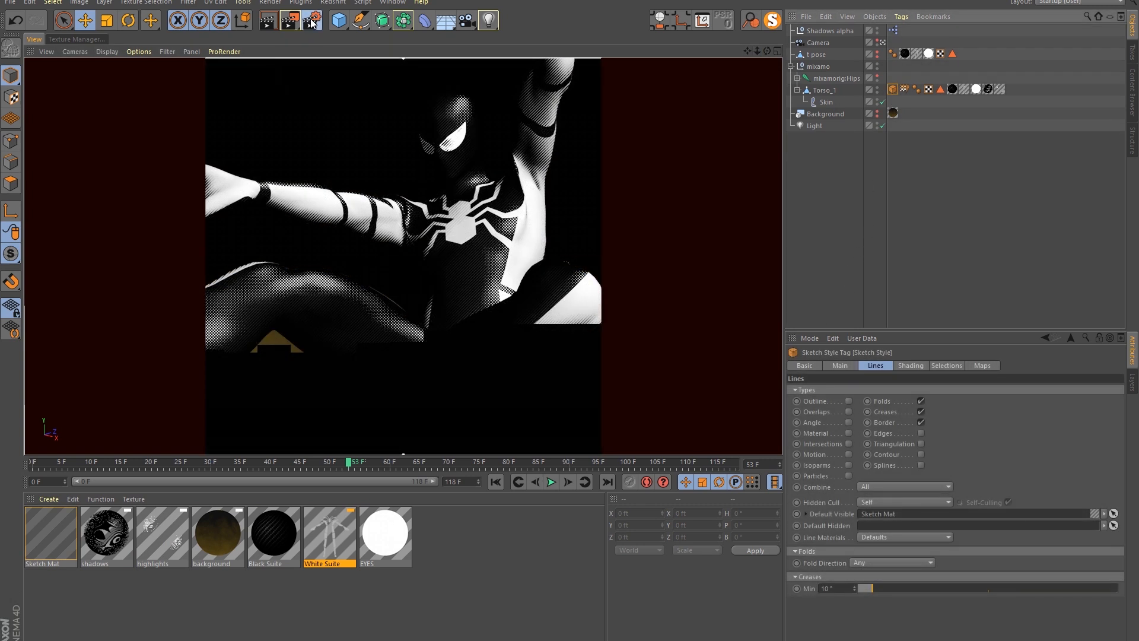
Step: Check for Sketch and Toon in the render settings, then review the Sketch Style tag's Shading and Lines options
left_click(312, 22)
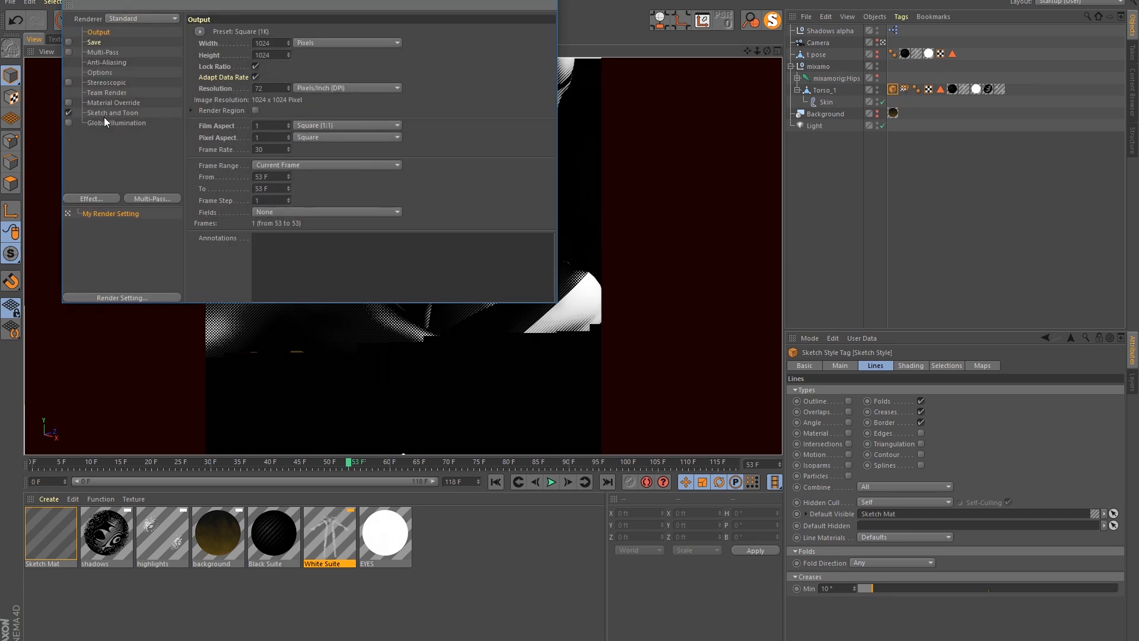
left_click(544, 1)
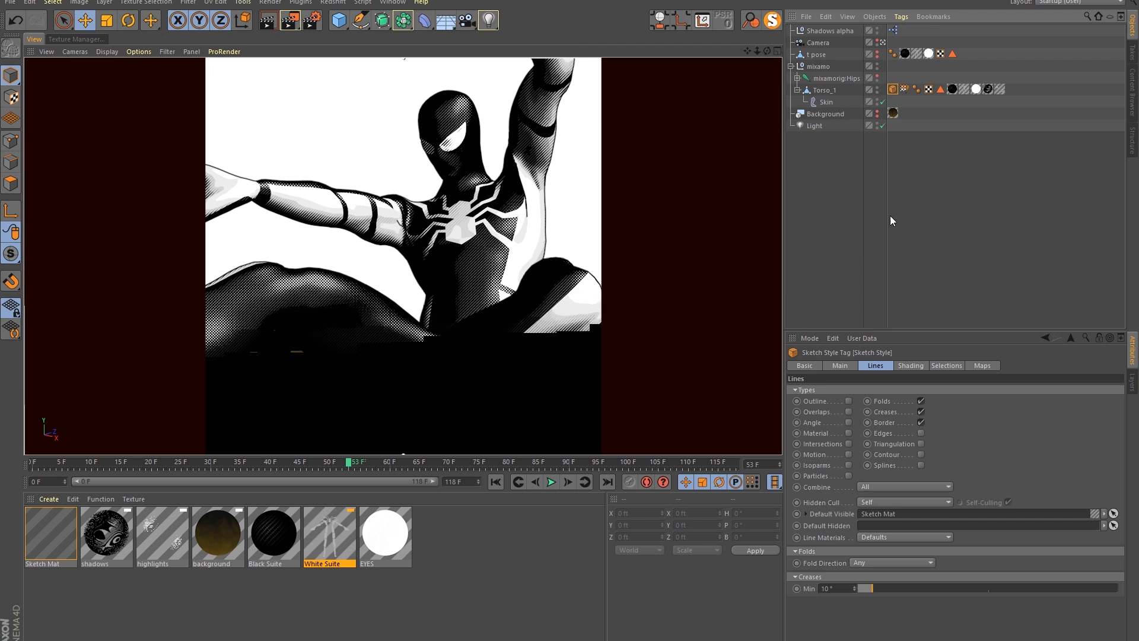
left_click_drag(929, 331, 929, 250)
left_click(922, 284)
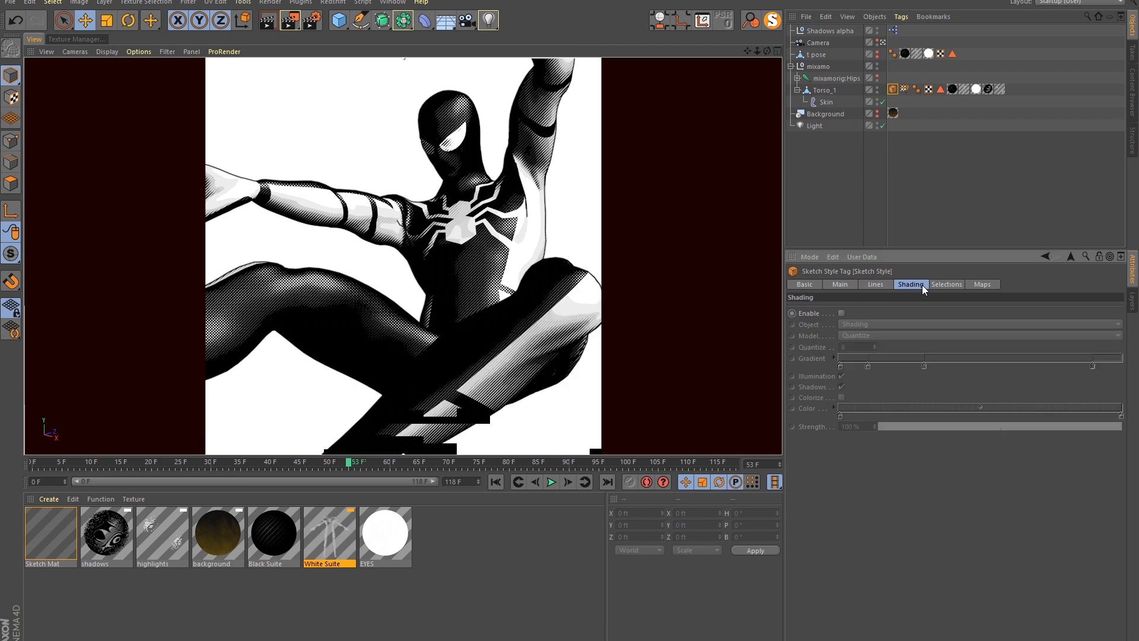
left_click(876, 284)
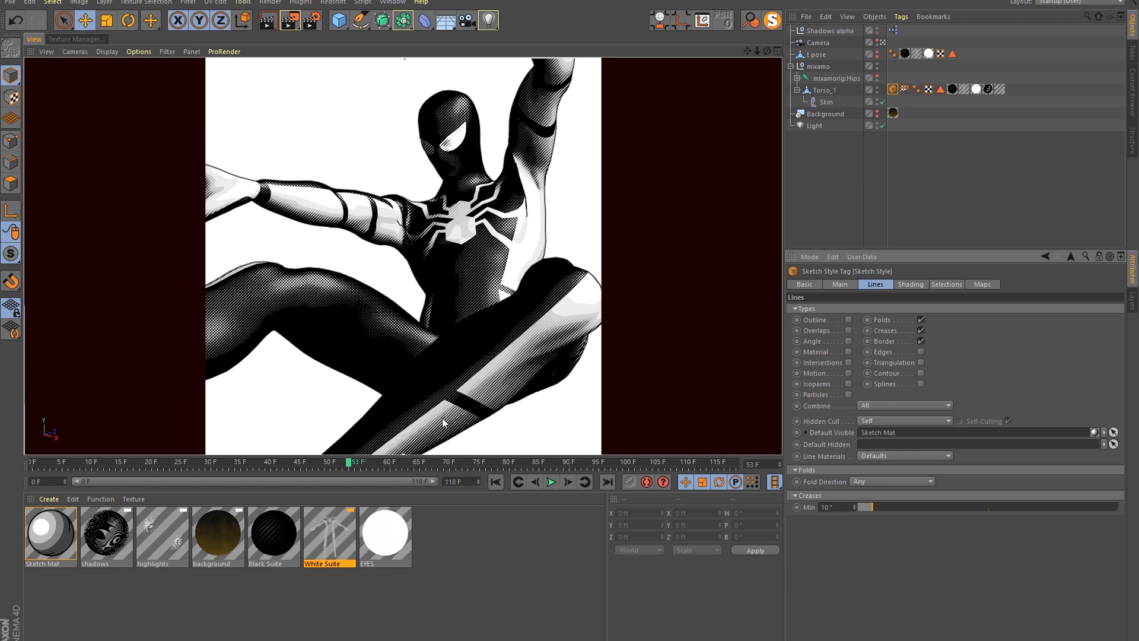
Step: Switch White Suite from Color to Luminance, render the view to check the outlined result, and close the material
double_click(330, 541)
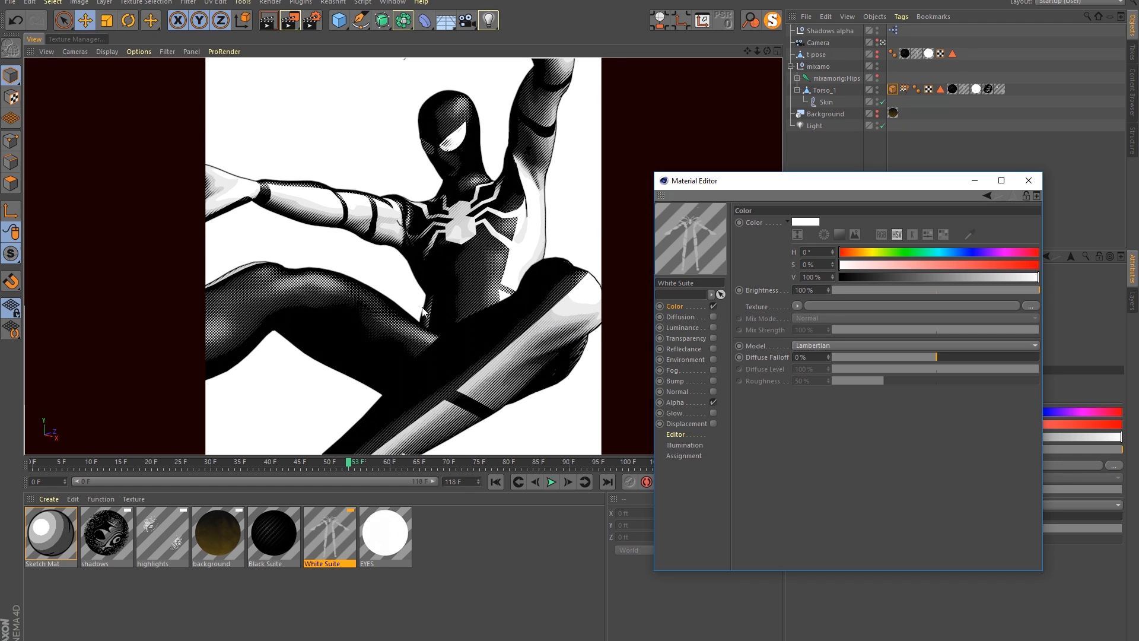
left_click(713, 306)
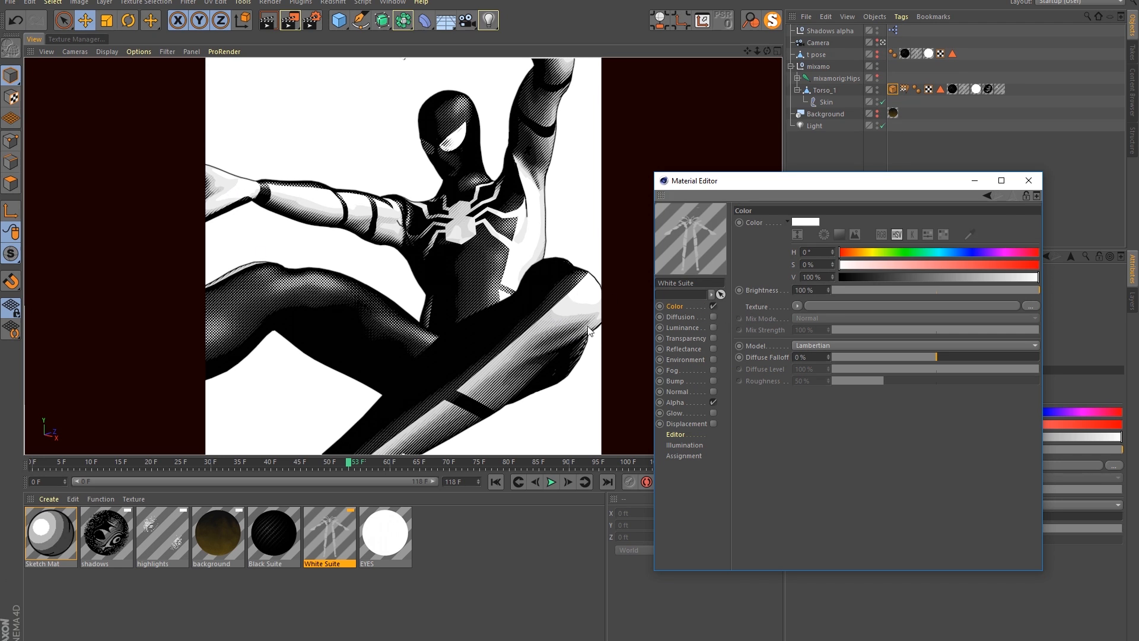
left_click(714, 307)
left_click(714, 326)
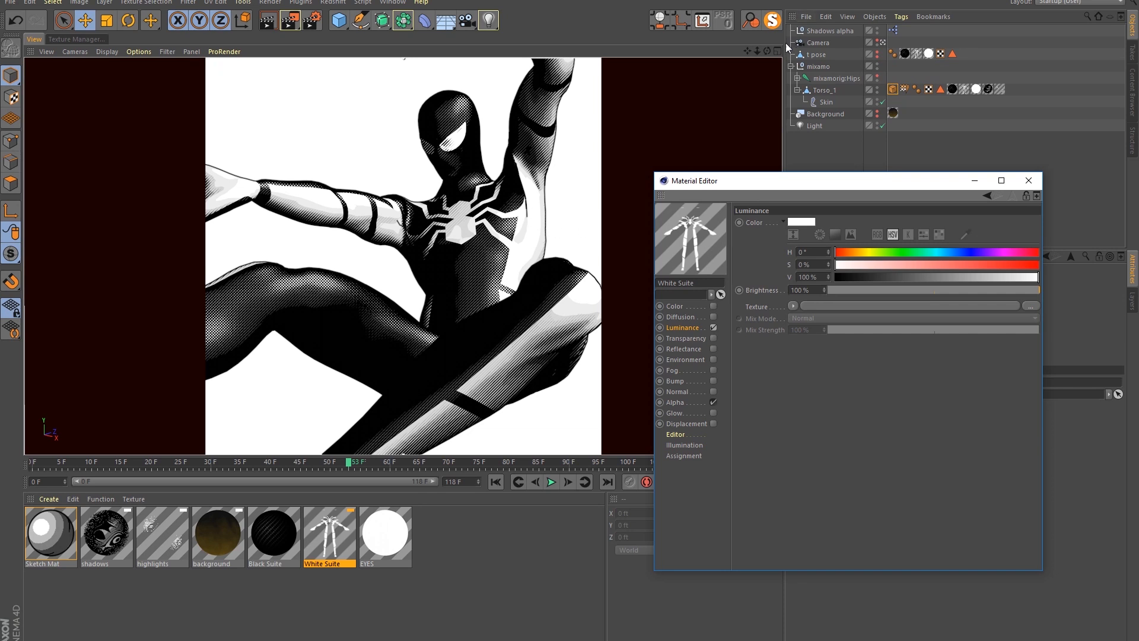
left_click(754, 56)
key("ctrl+r")
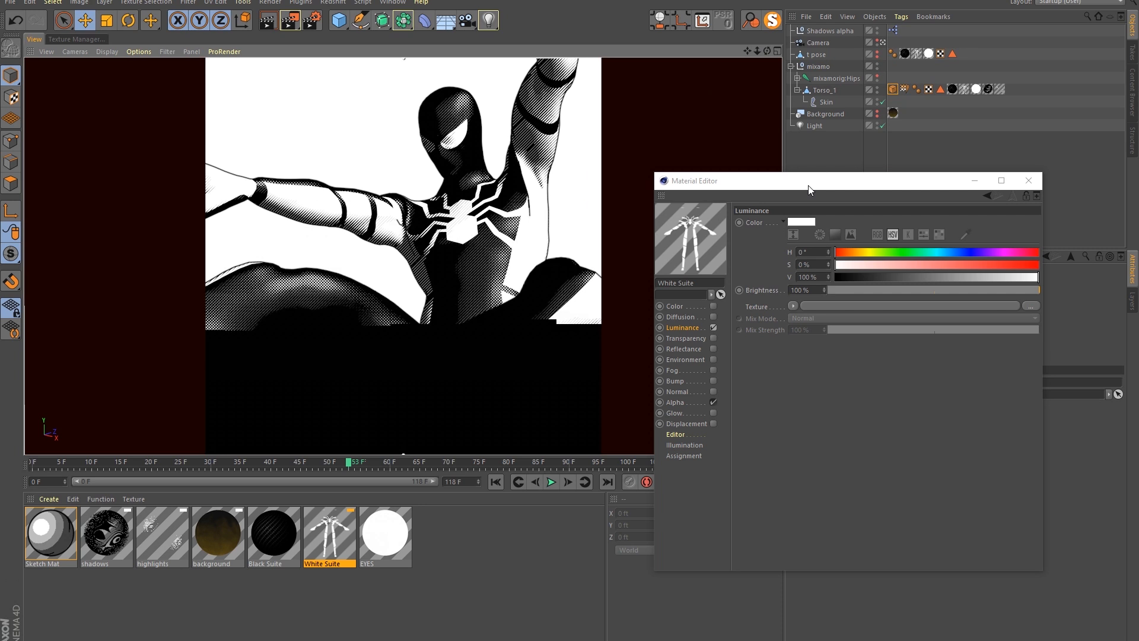
left_click_drag(808, 189, 764, 176)
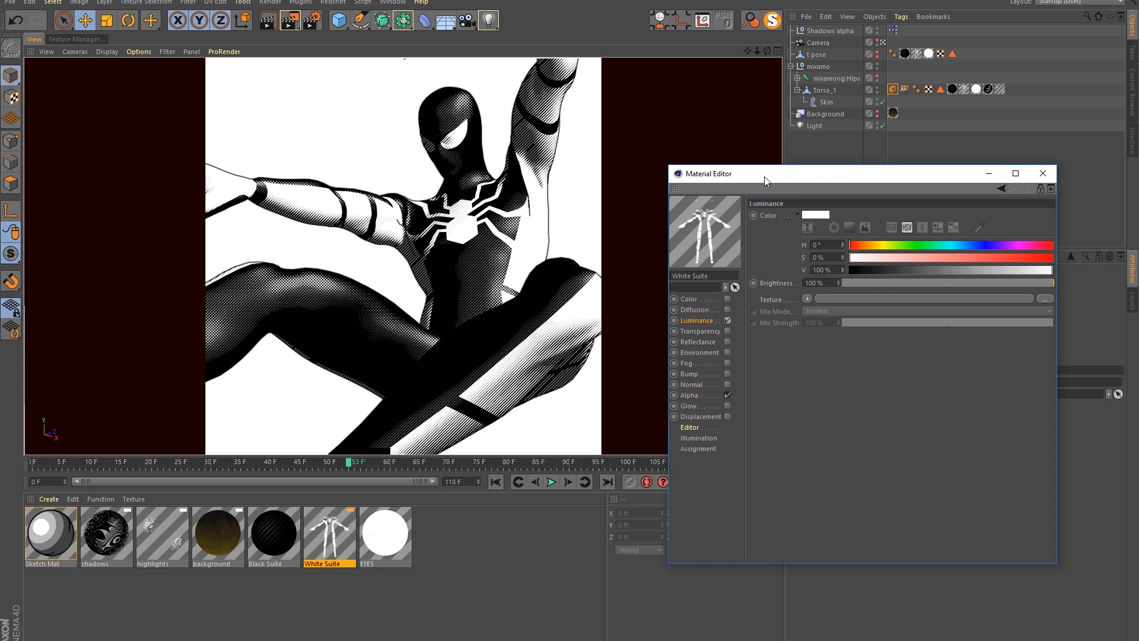
left_click(1043, 173)
Step: Unlock the render output's aspect ratio and set its resolution to 1920 x 1080 pixels, then close the render settings
left_click(311, 21)
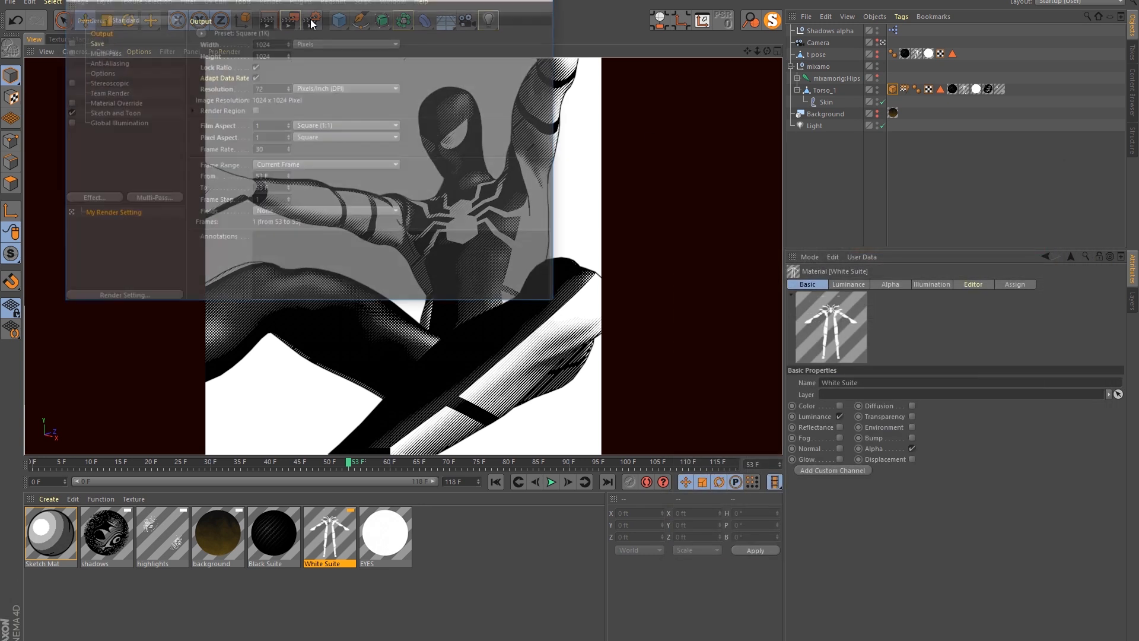
left_click_drag(308, 5, 534, 122)
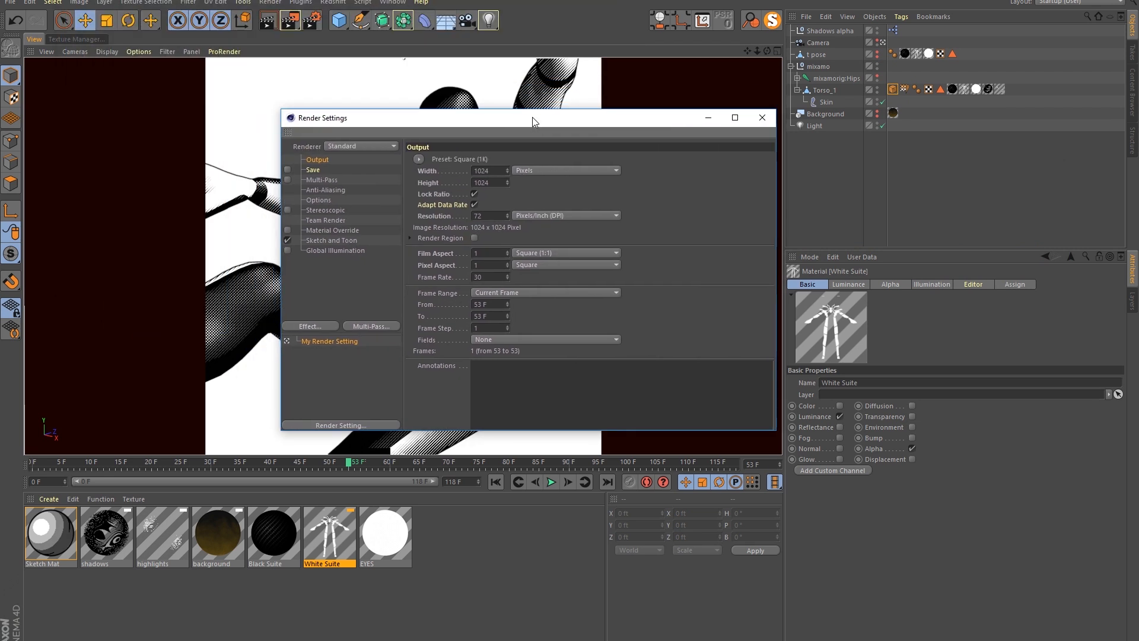
left_click(474, 194)
double_click(485, 170)
type("1920")
key("Tab")
type("10")
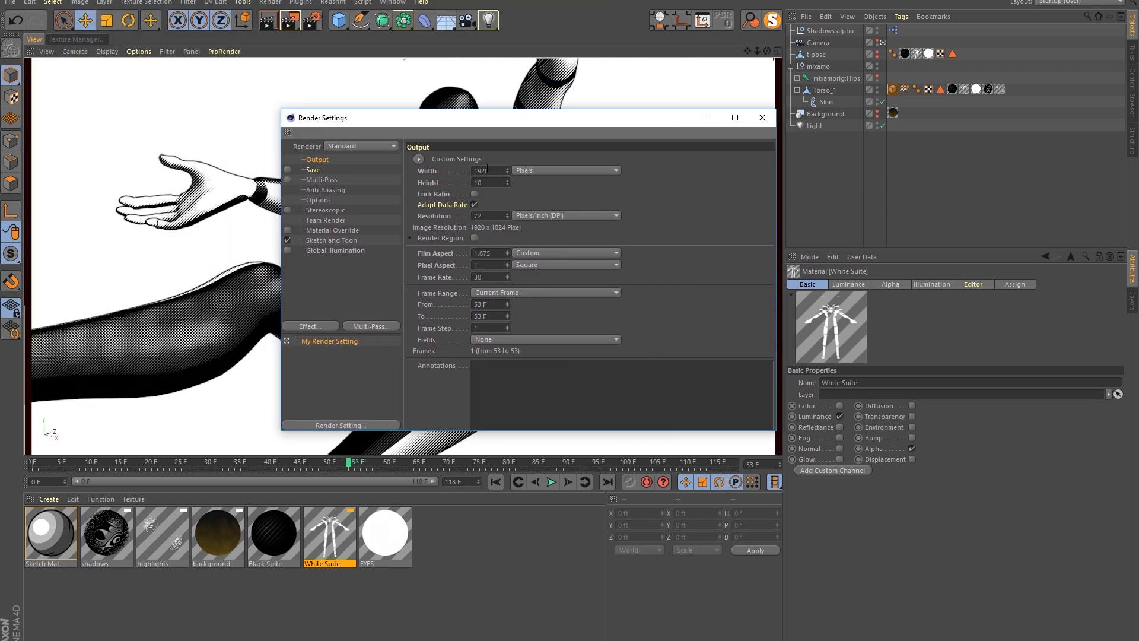
key("Return")
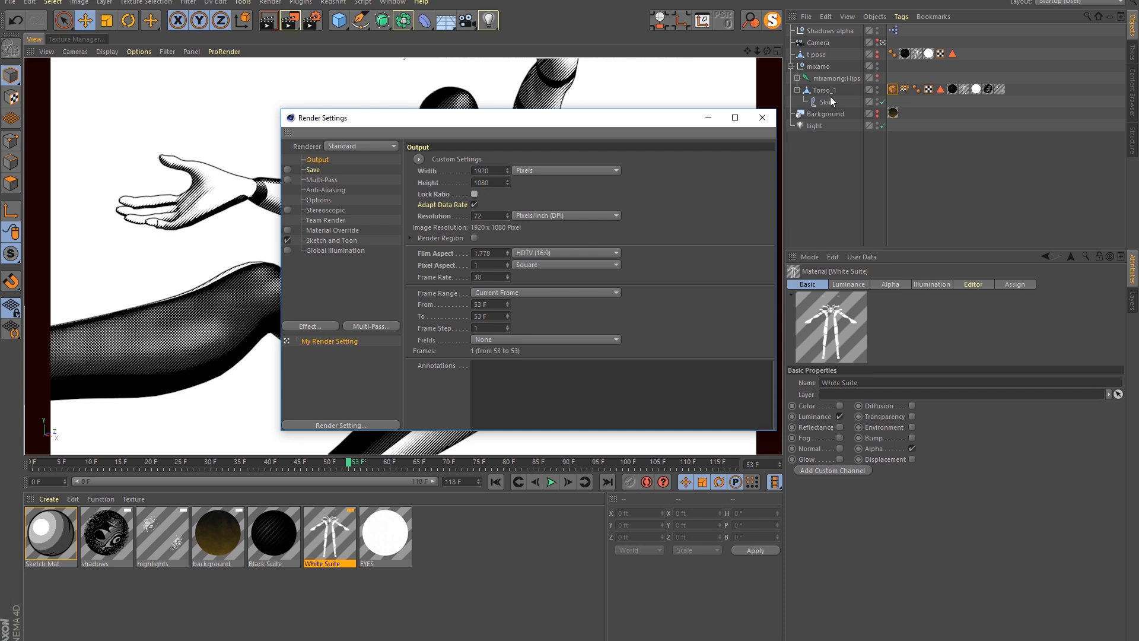
left_click(773, 119)
Step: Set the shadows material's Spots shader to Scale 35%, U 9% and V 16%
double_click(105, 533)
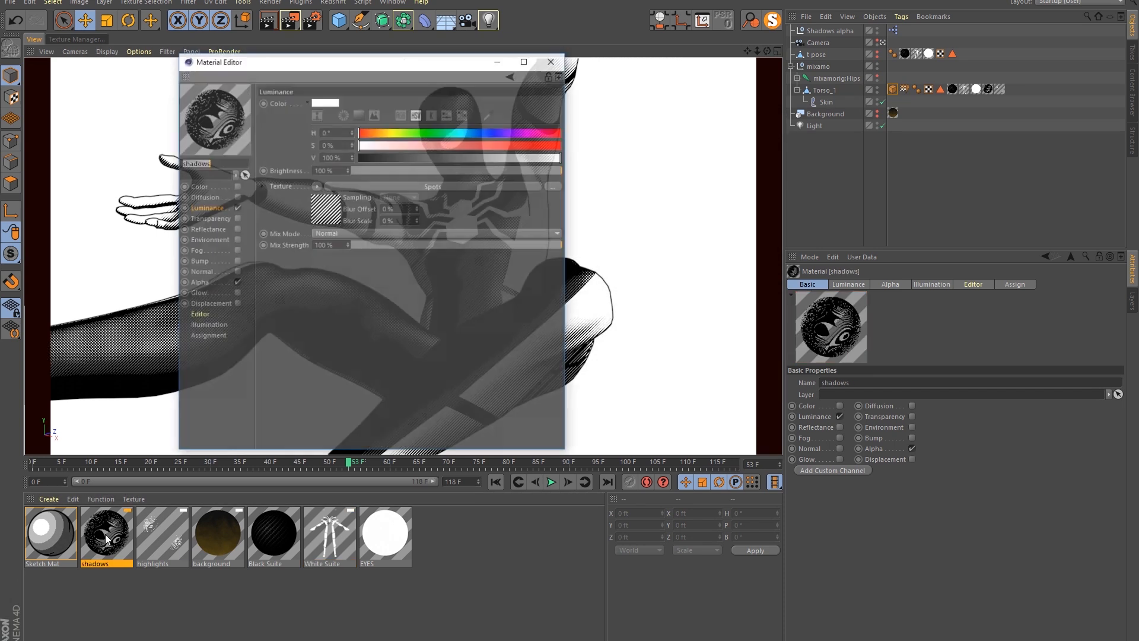
left_click(326, 208)
left_click_drag(393, 66, 833, 91)
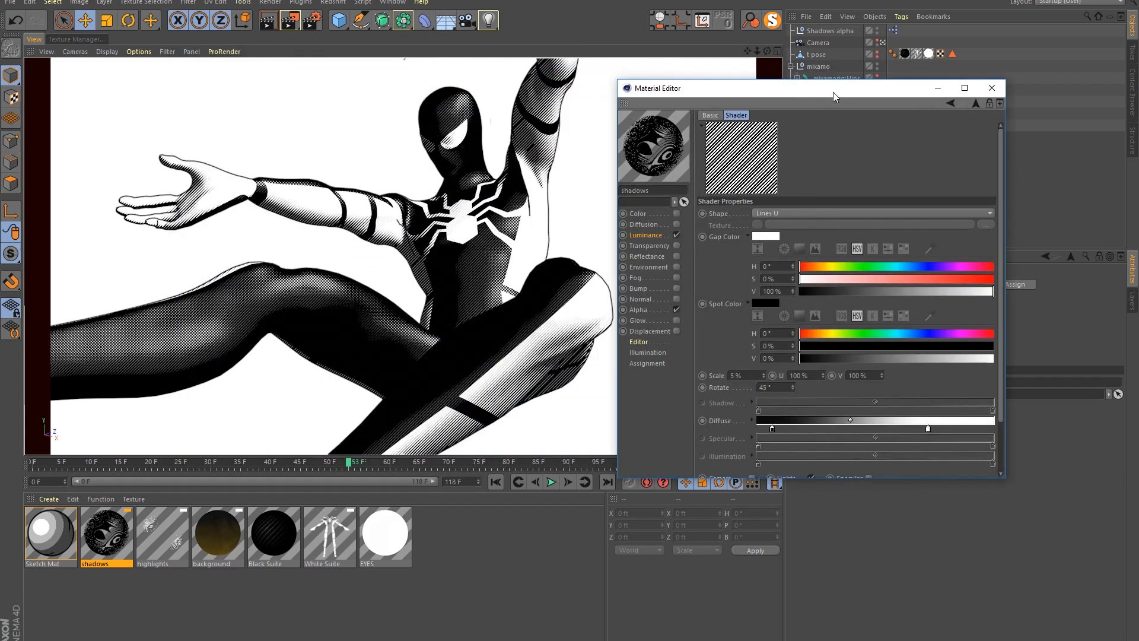
left_click(755, 376)
left_click(808, 374)
type("5")
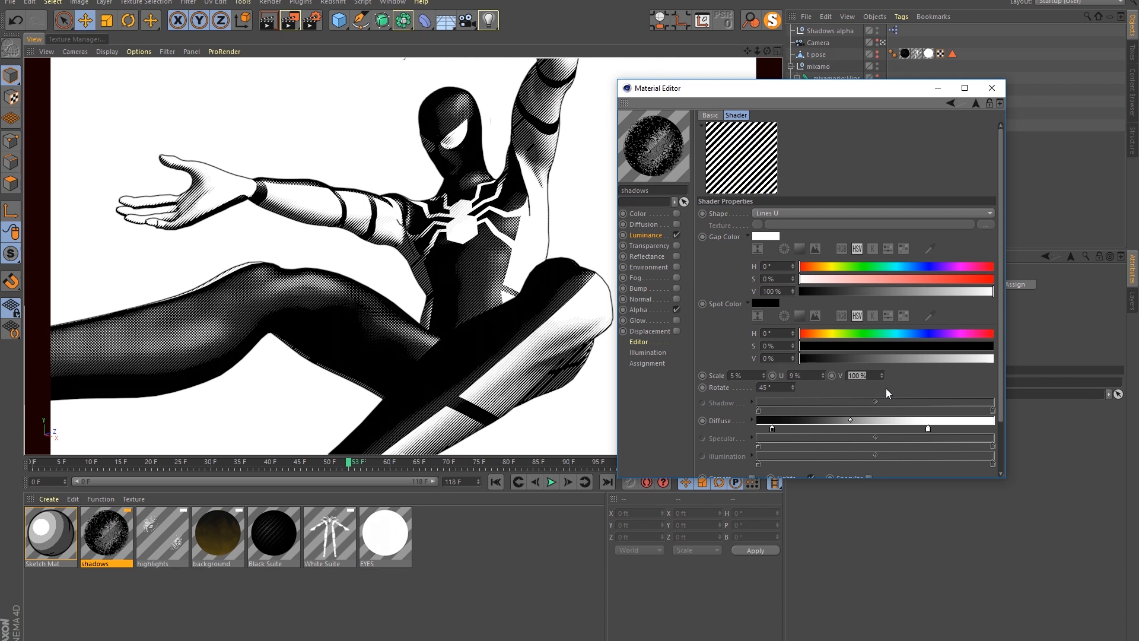
type("6")
key("Tab")
key("Tab")
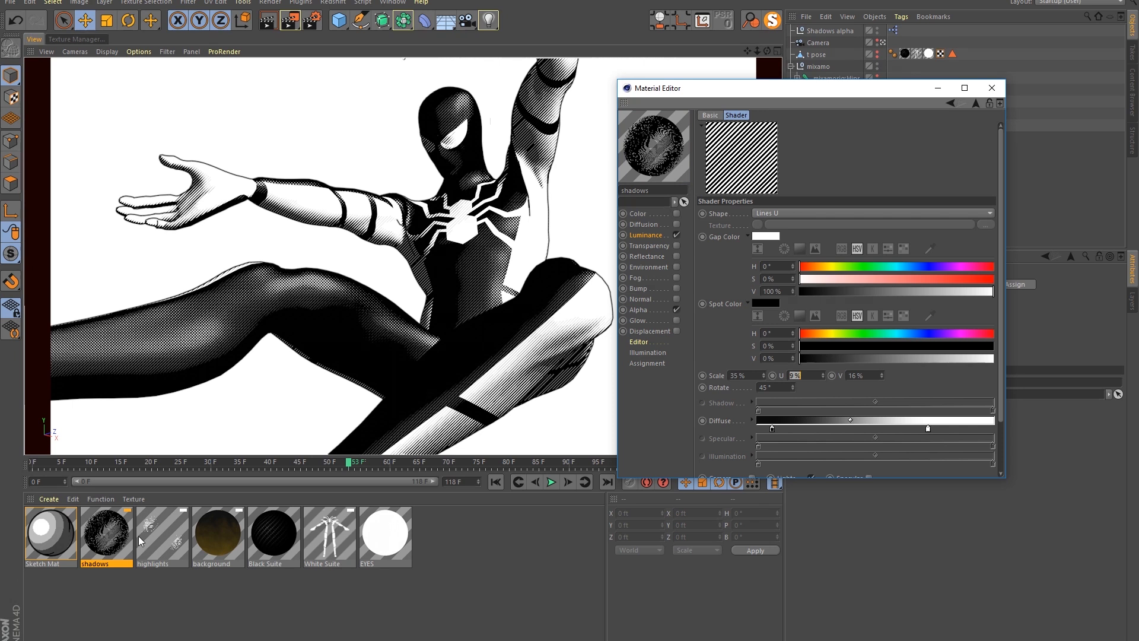
Step: Set the highlights material's Spots shader to Scale 35%, U 9% and V 16%
left_click(162, 543)
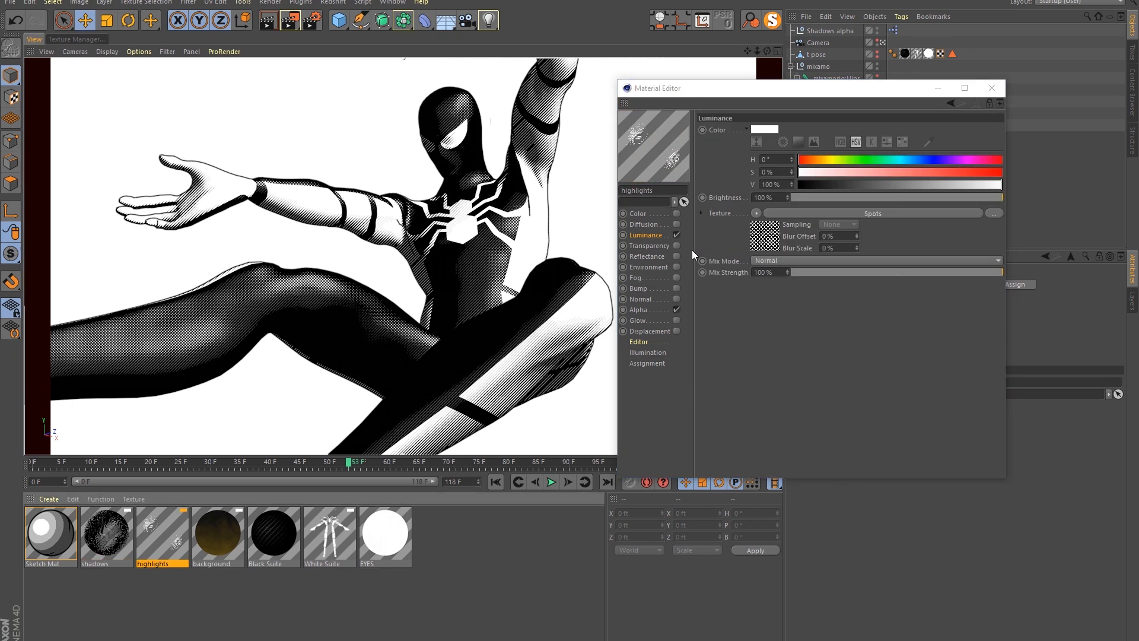
left_click(759, 236)
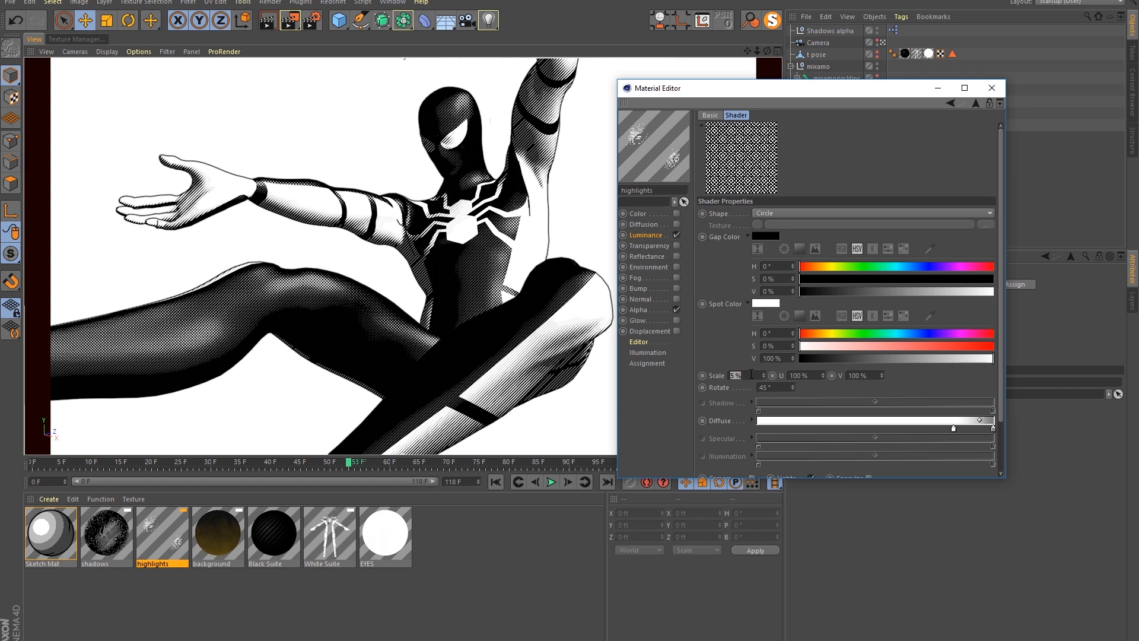
key("Tab")
type("6")
key("Tab")
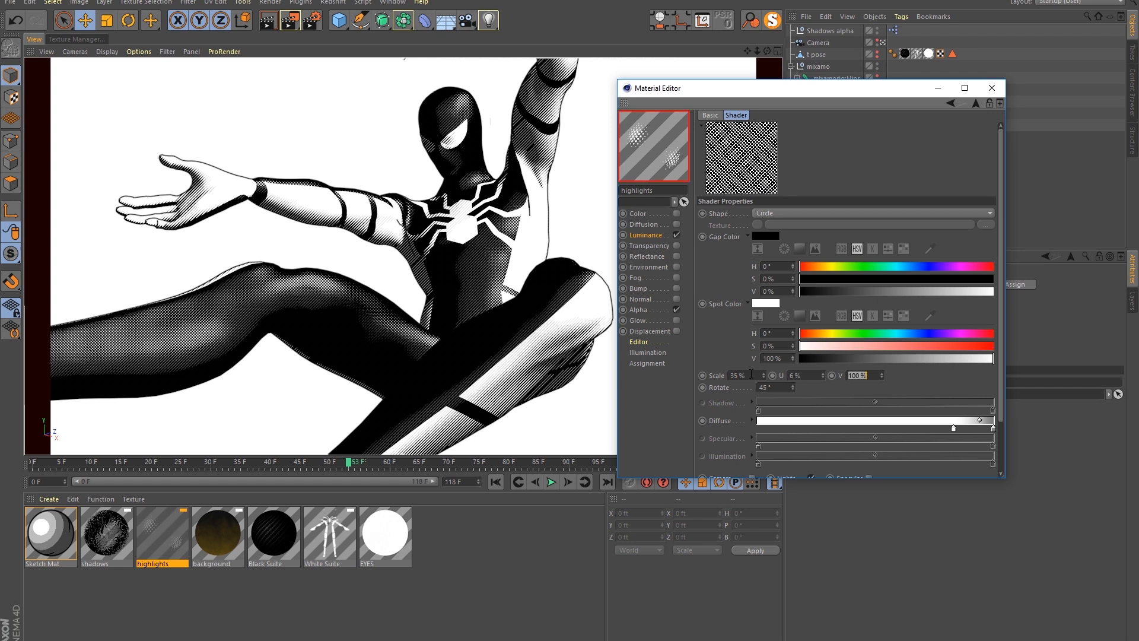
left_click(751, 390)
left_click_drag(802, 376, 774, 375)
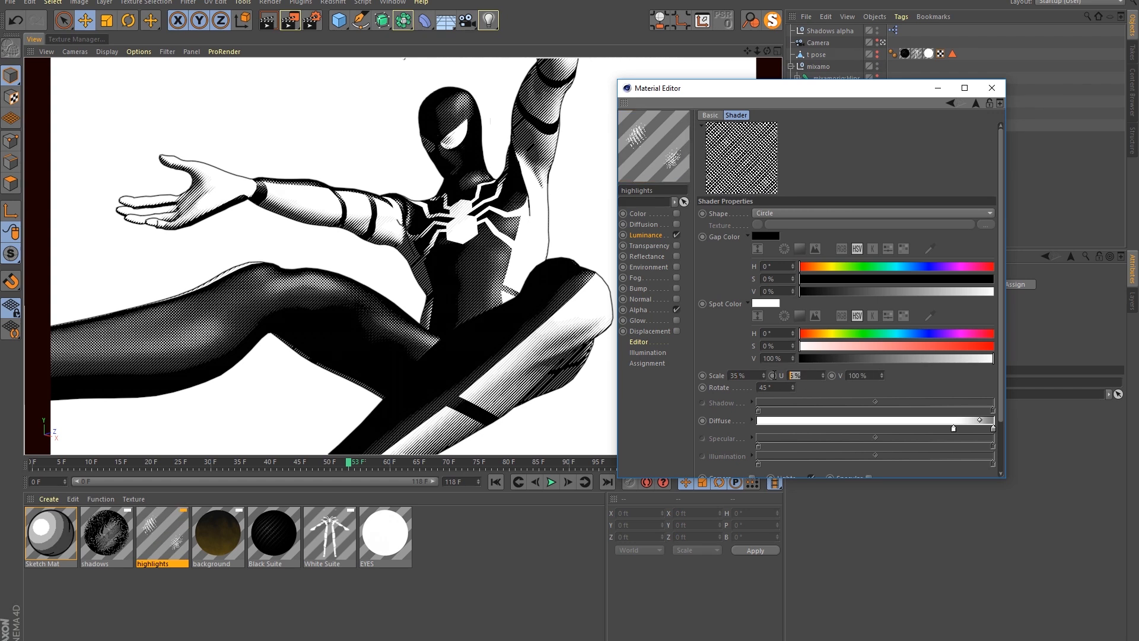
type("9")
key("Tab")
type("16")
key("Tab")
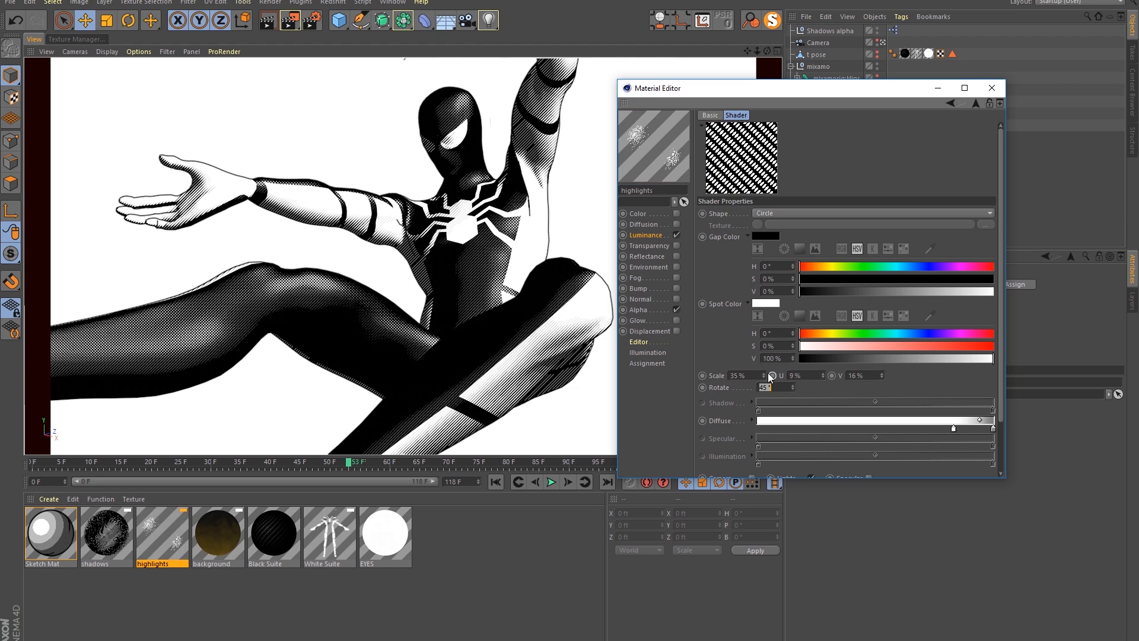
Step: Set the Spots shader's rotation to 0° and reframe the whole character to check the highlight dots in the preview render
left_click(731, 340)
type("0")
key("Return")
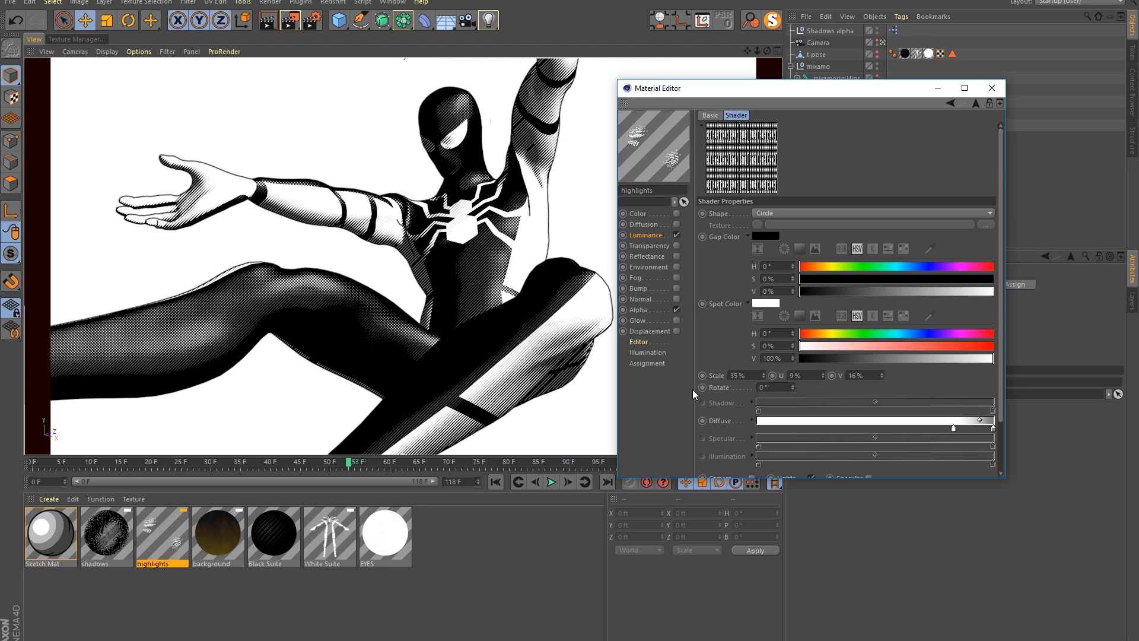
left_click_drag(793, 86, 865, 119)
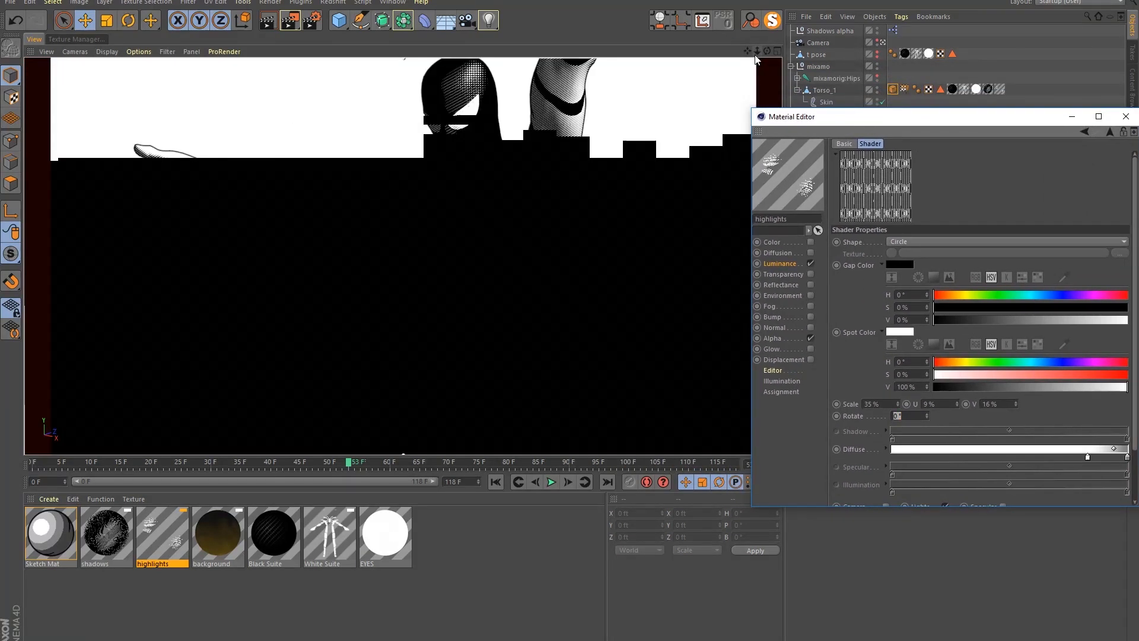
left_click_drag(747, 51, 786, 46)
left_click_drag(869, 125, 863, 203)
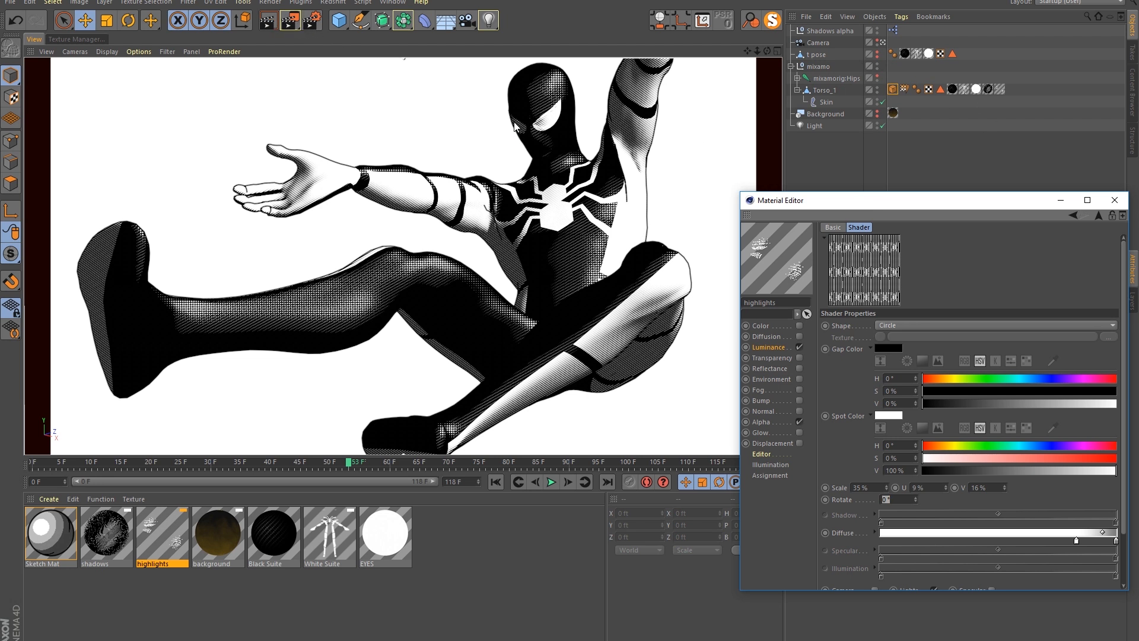
Step: Move the EYES texture tag to the end of Torso_1's tags, refresh the preview render and close the highlights material
left_click(977, 89)
left_click_drag(1016, 92, 1016, 93)
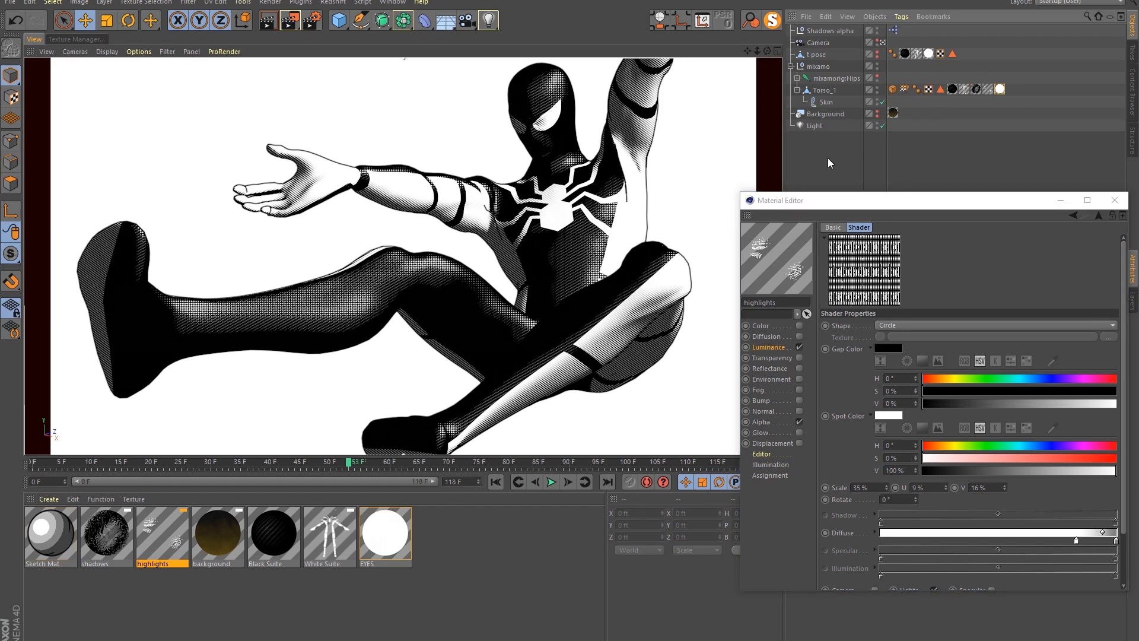
left_click_drag(757, 51, 765, 51)
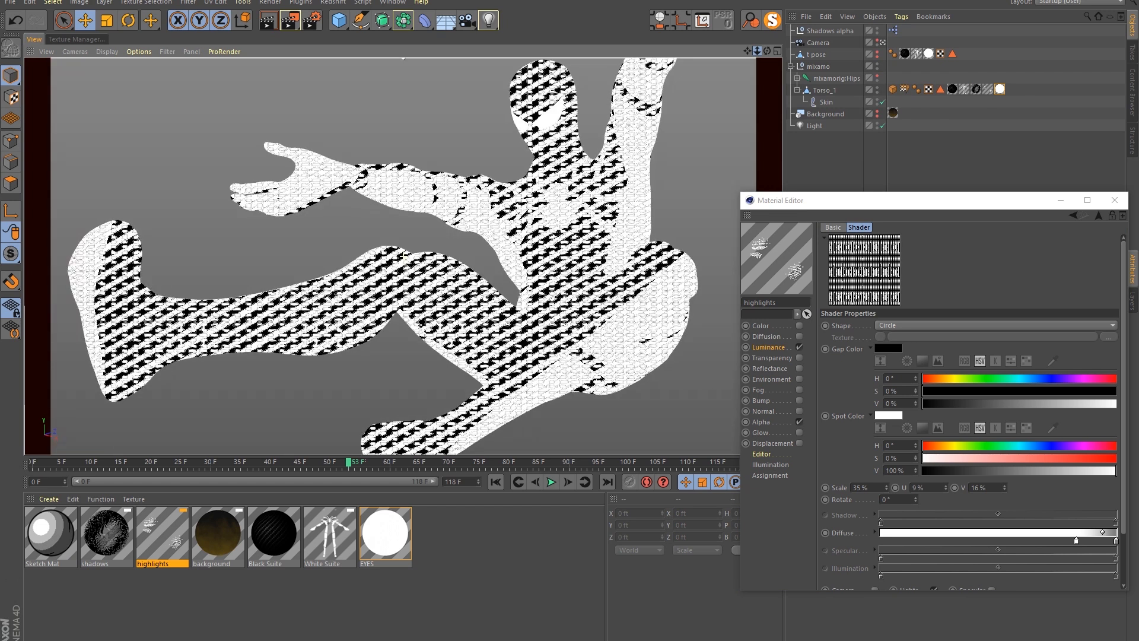
key("ctrl+r")
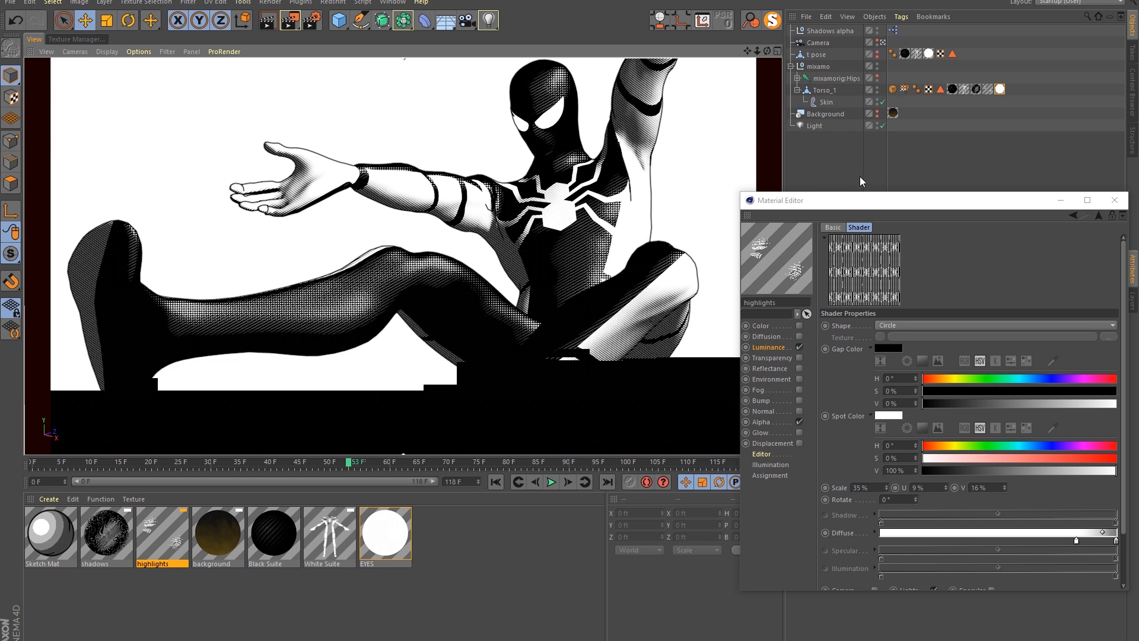
left_click_drag(887, 208, 865, 198)
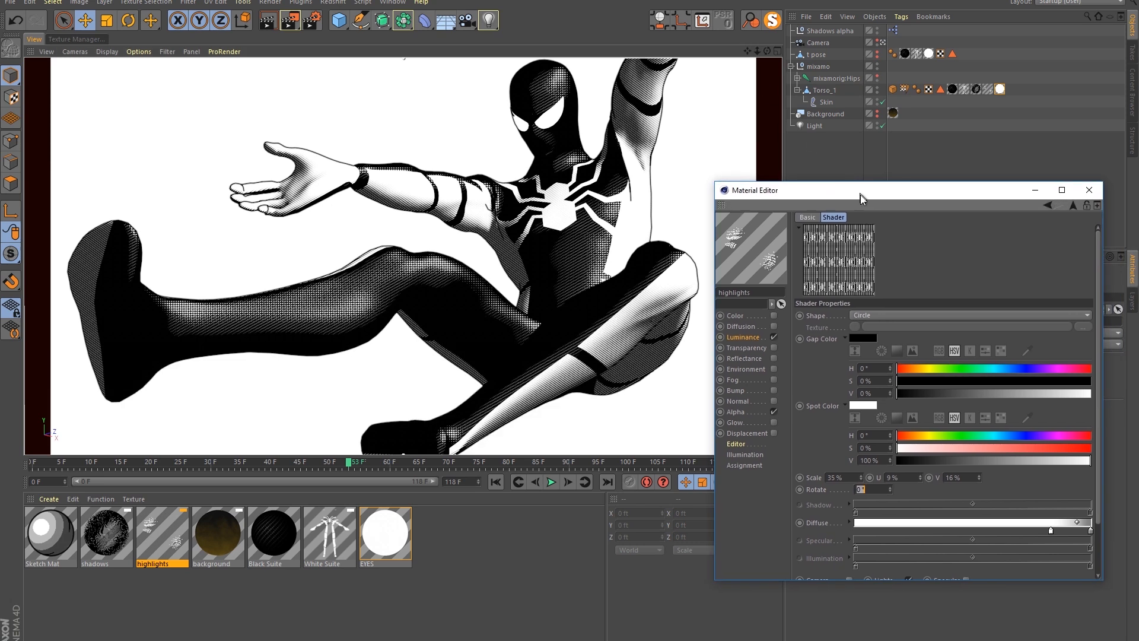
left_click(1099, 191)
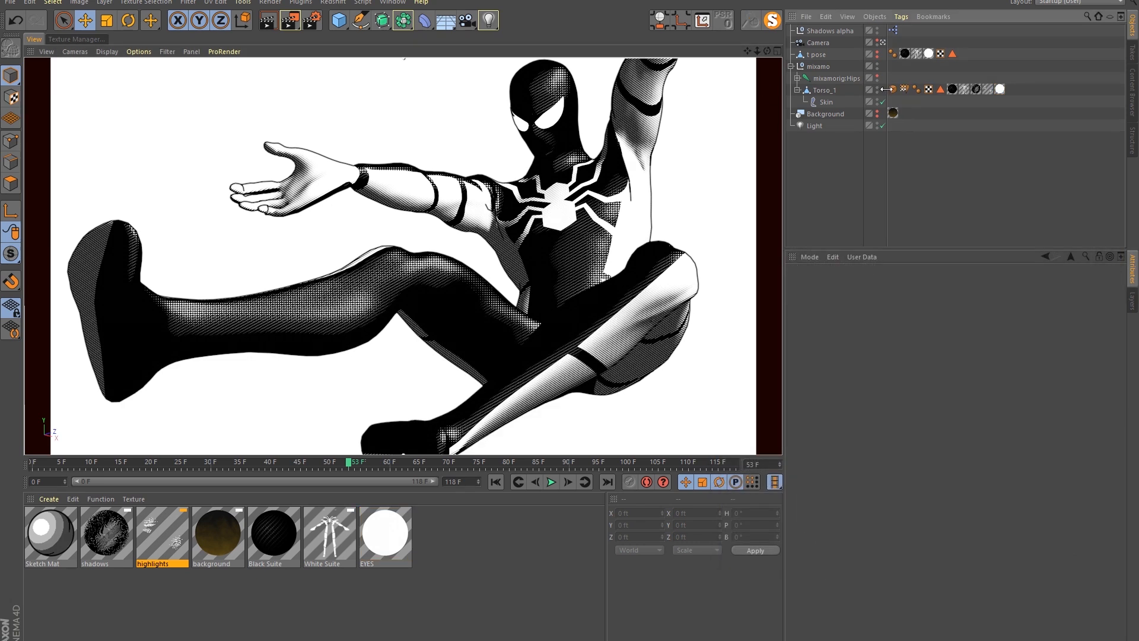
Step: Open the Sketch Mat material and set its line thickness to 4
left_click(892, 89)
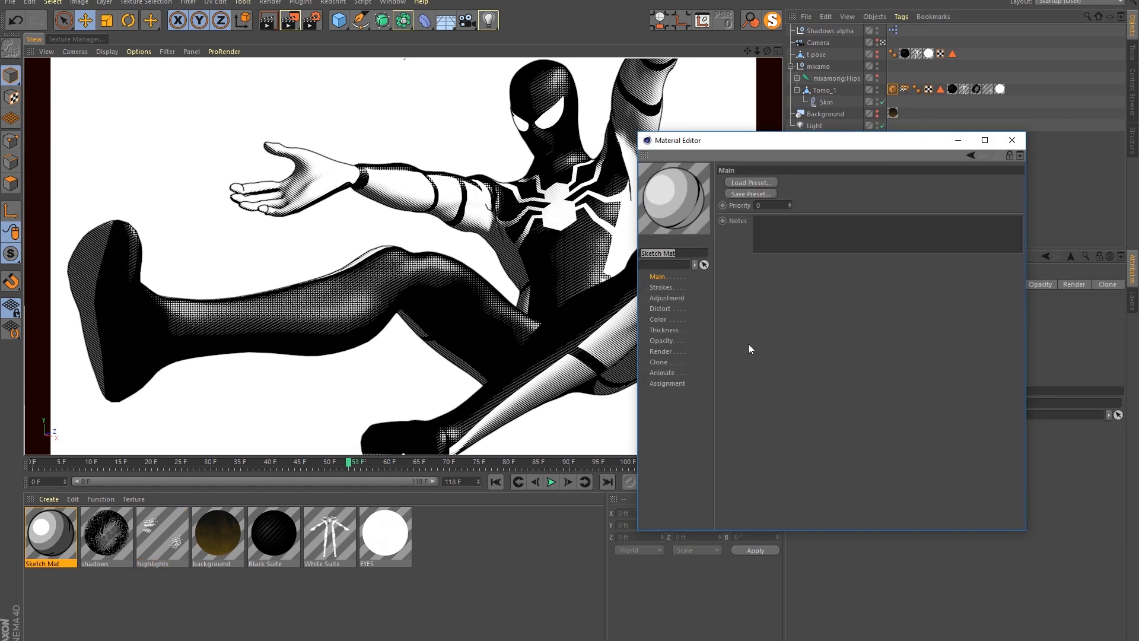
left_click(670, 290)
left_click(658, 330)
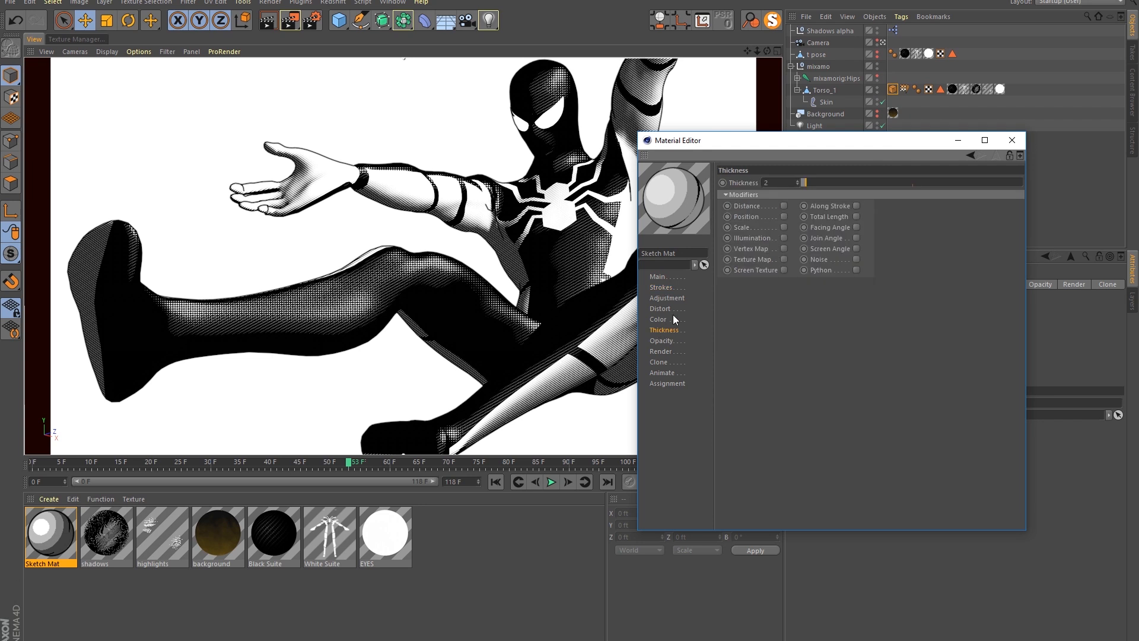
left_click(796, 180)
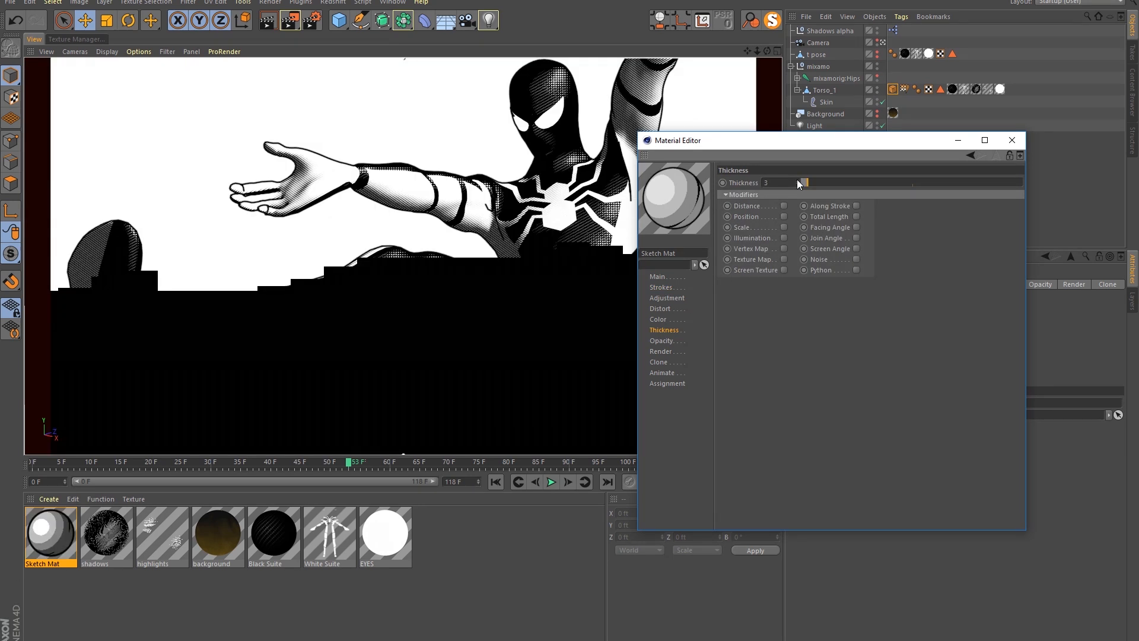
left_click(796, 181)
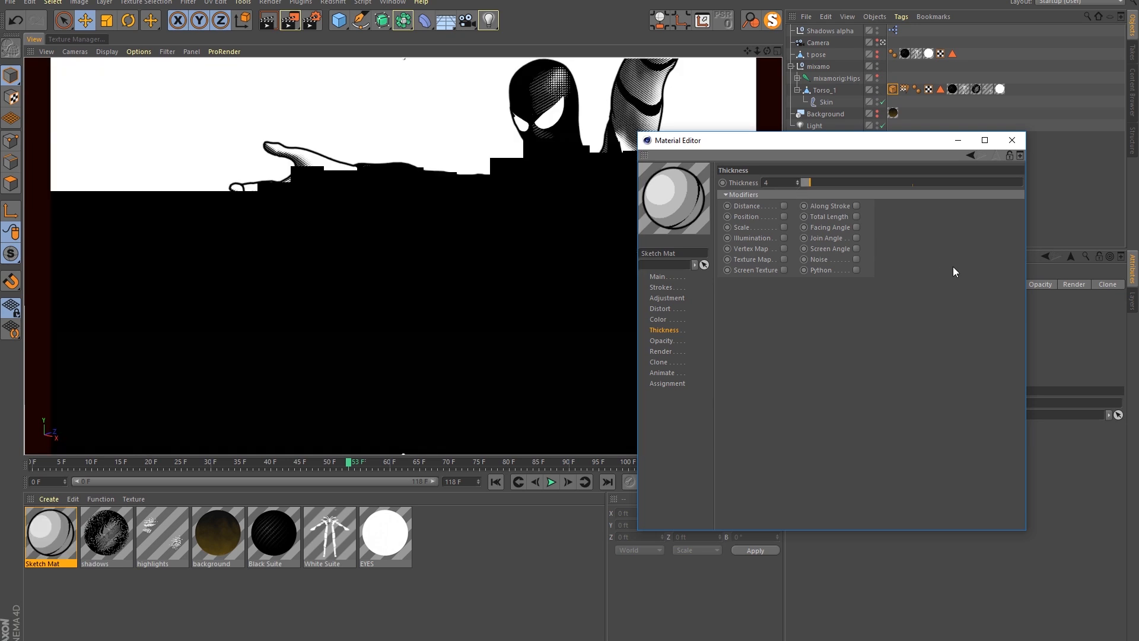
Step: Set the Sketch Mat strokes' match threshold to 0.5 ft, check the outlines in the preview render and close the material
left_click(661, 287)
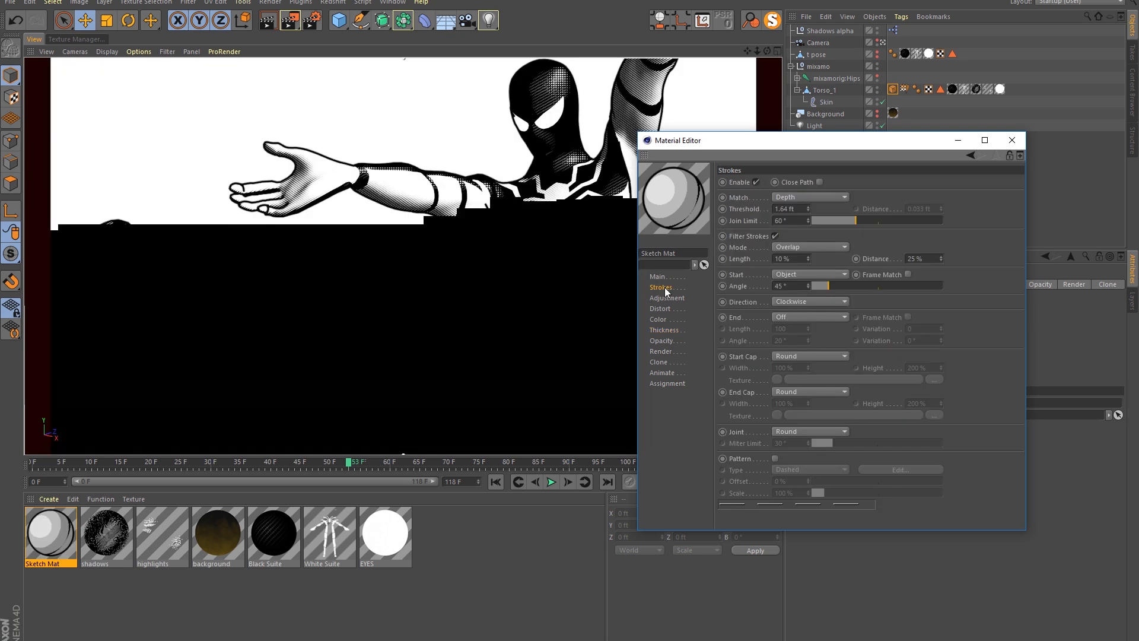
left_click(800, 209)
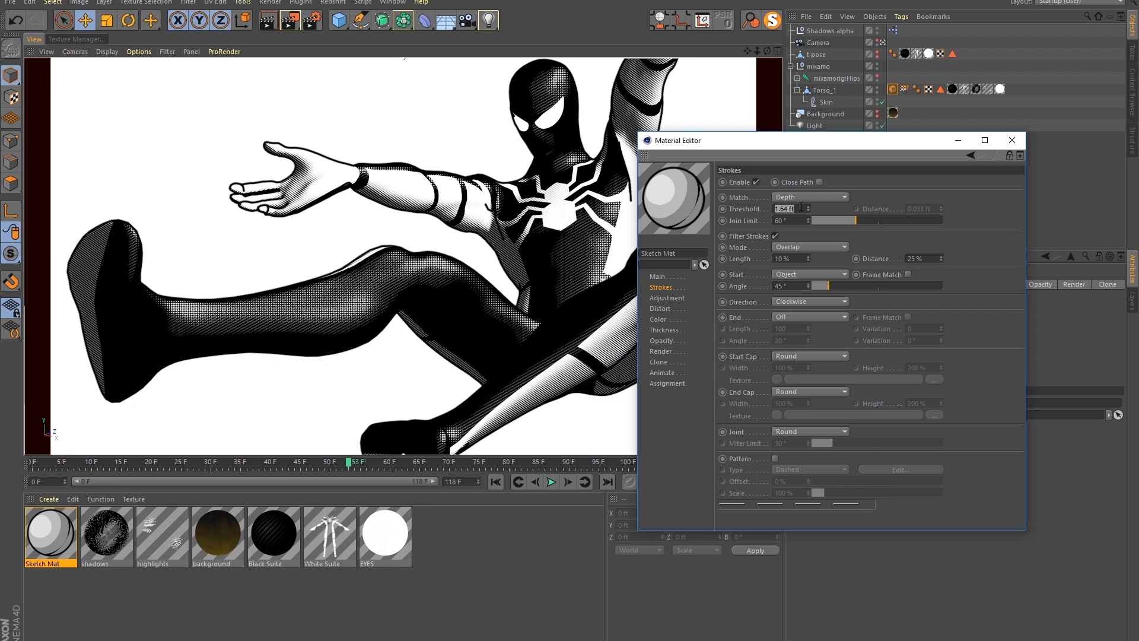
type("0.5")
key("Return")
left_click_drag(774, 143, 852, 158)
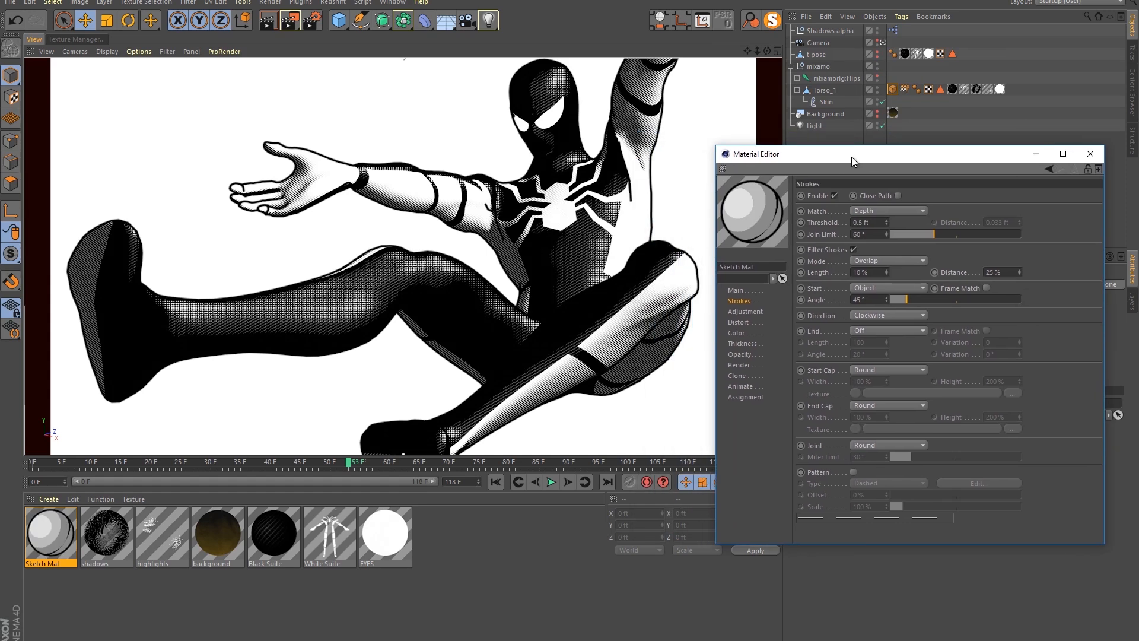
left_click(757, 51)
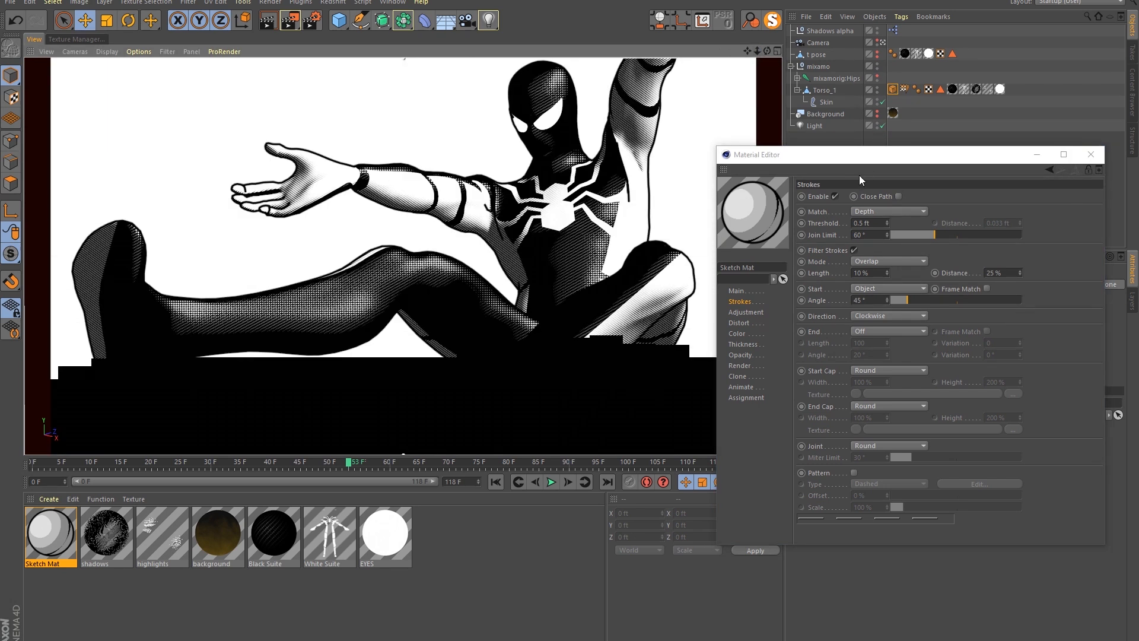
left_click(745, 292)
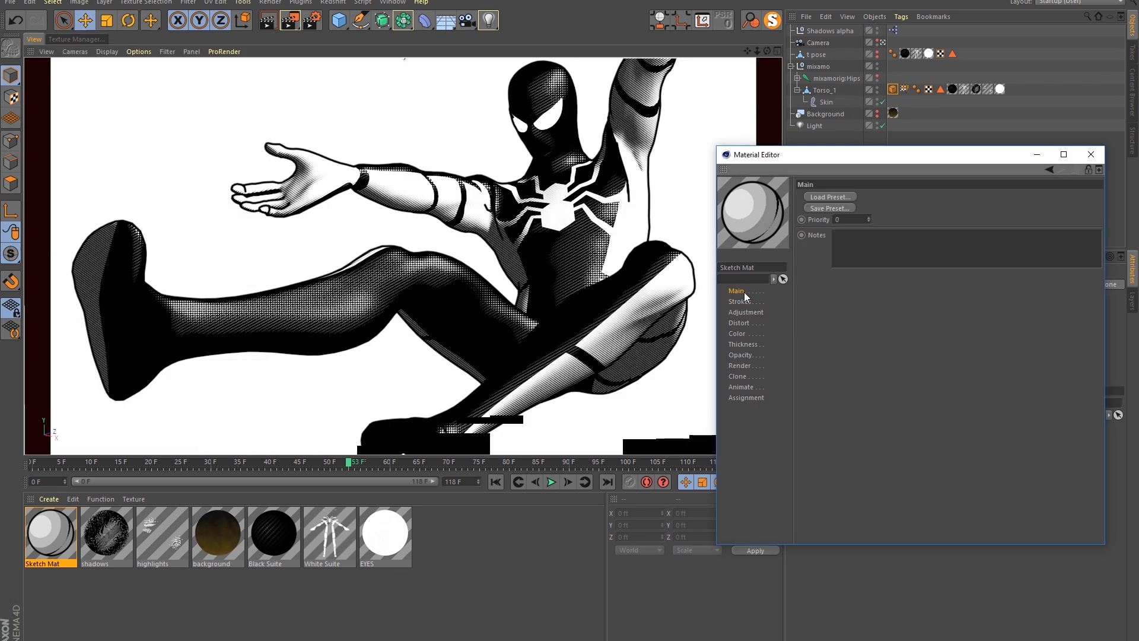
left_click(1042, 153)
left_click(892, 89)
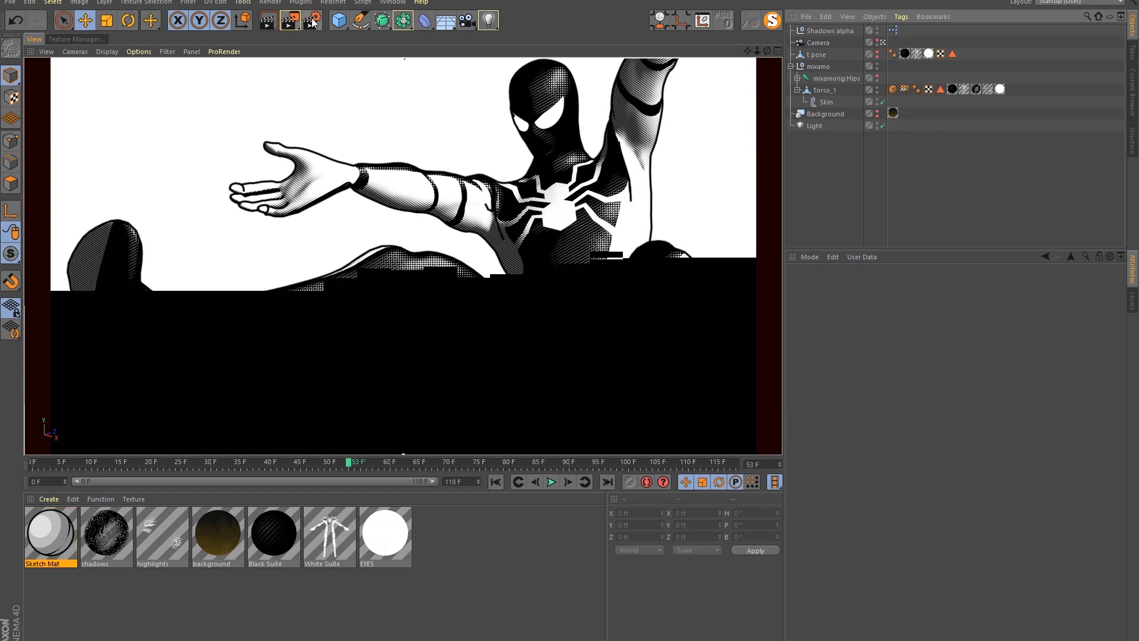
Step: Lock the render output's aspect ratio and raise its width to 3840 pixels, then close the render settings
left_click(312, 22)
left_click_drag(436, 119, 430, 135)
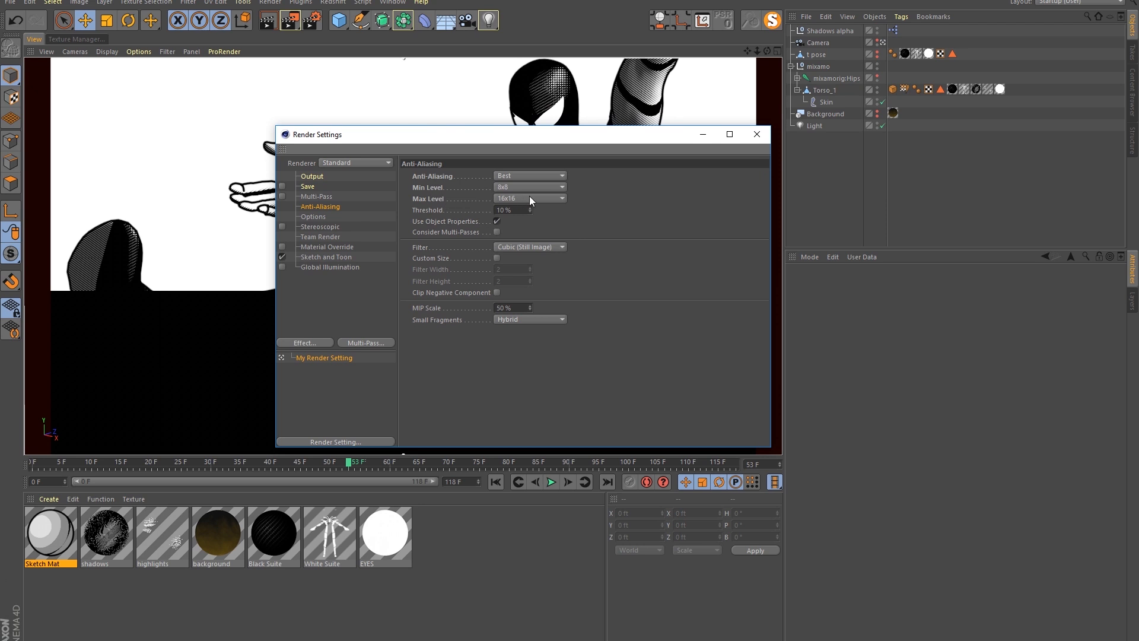
left_click(312, 177)
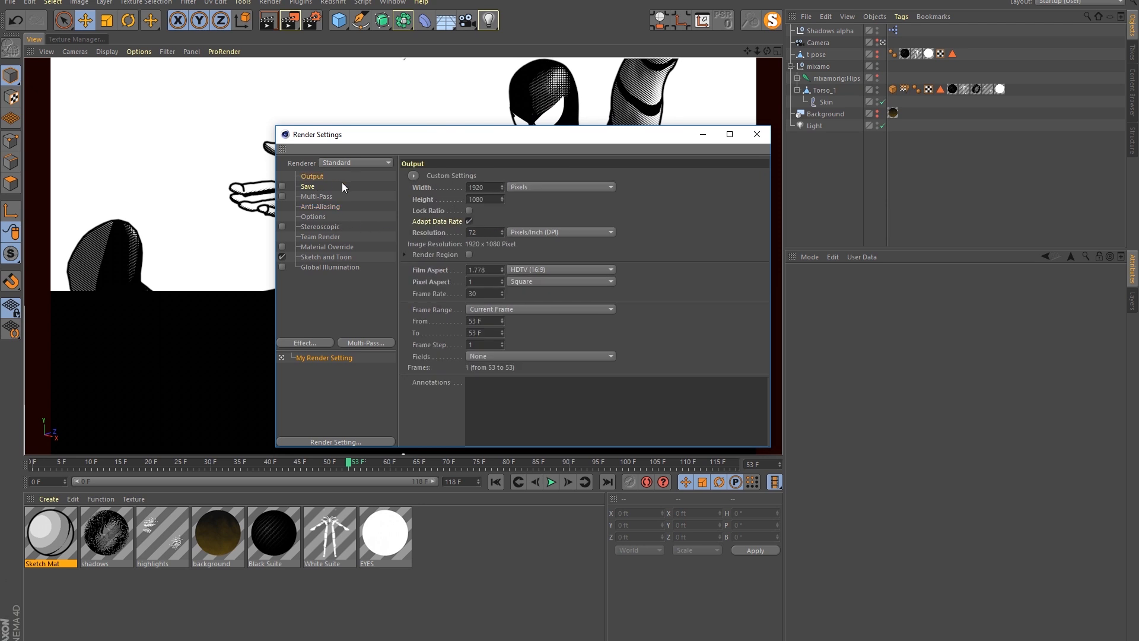
left_click(469, 211)
left_click(491, 200)
left_click(758, 135)
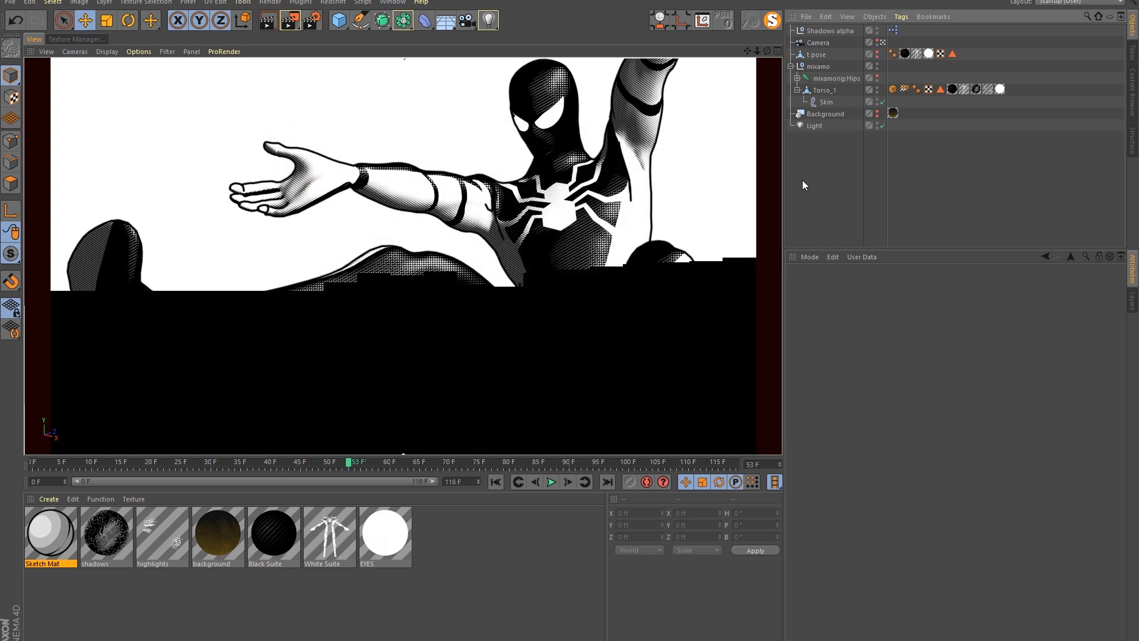
Step: Turn off the Interactive Render Region and render the current frame to the Picture Viewer, fitting the whole image
left_click(290, 24)
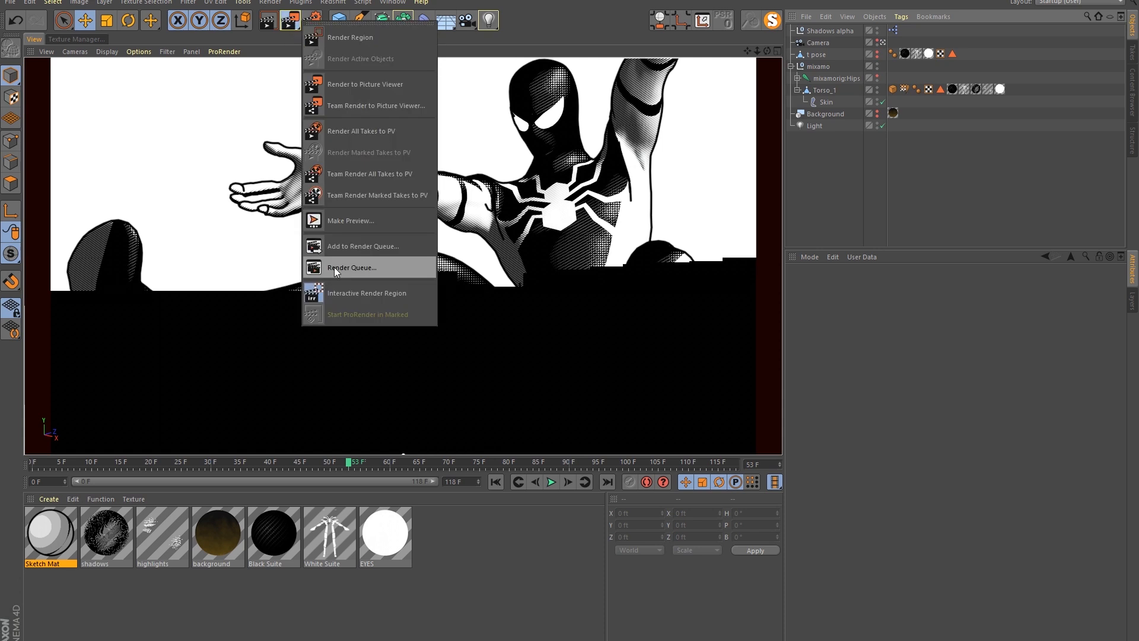
left_click(346, 300)
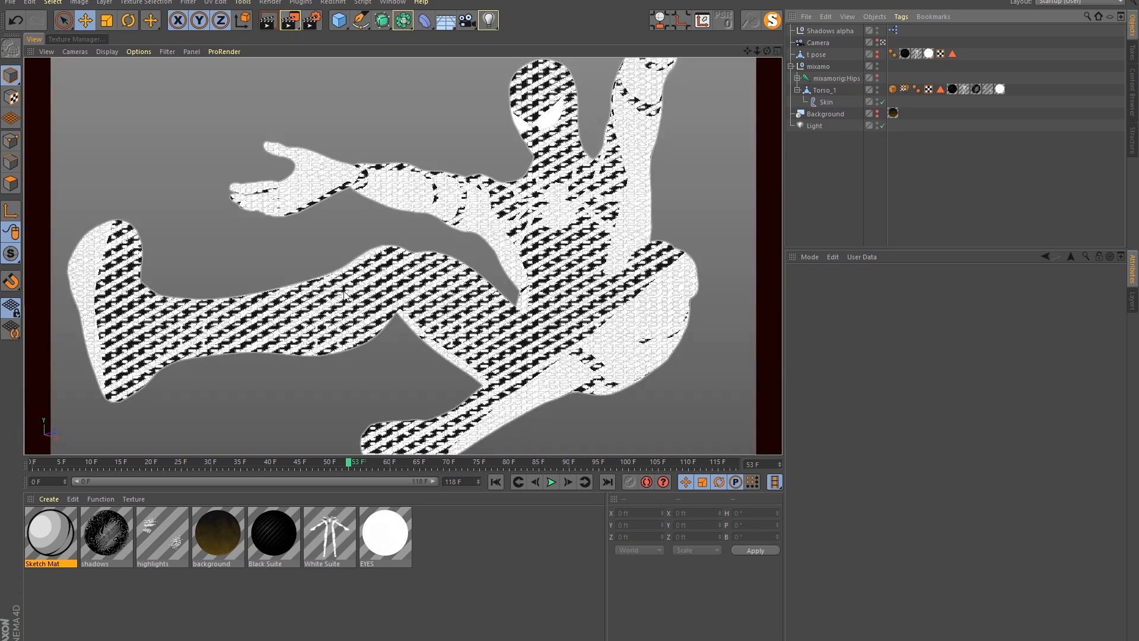
left_click(292, 26)
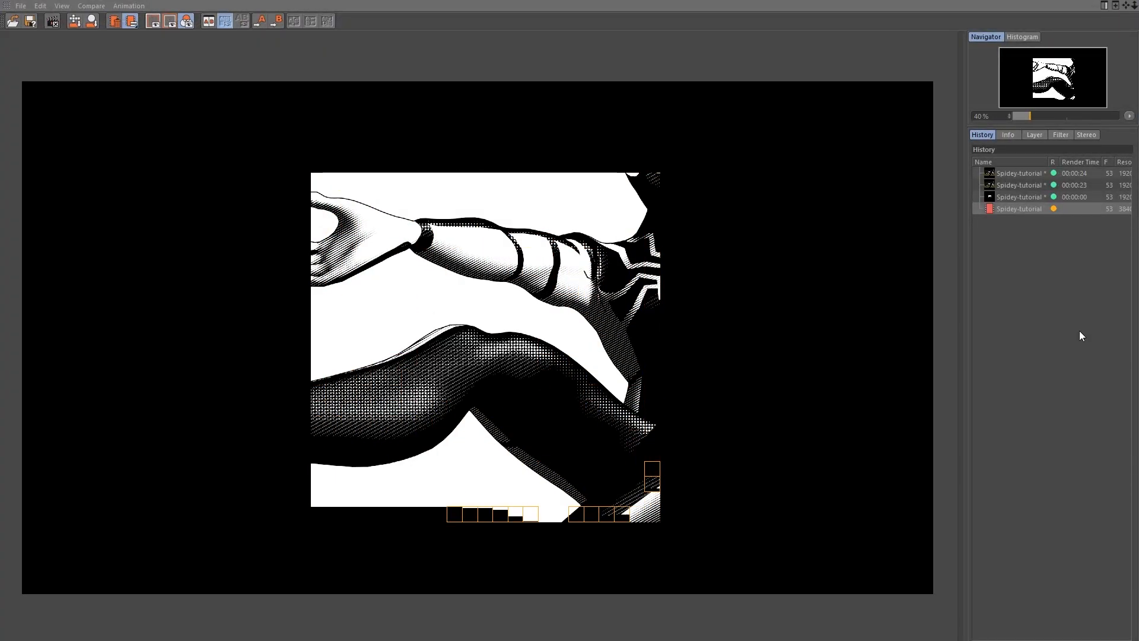
scroll(346, 280, "up", 4)
scroll(347, 280, "down", 4)
key("h")
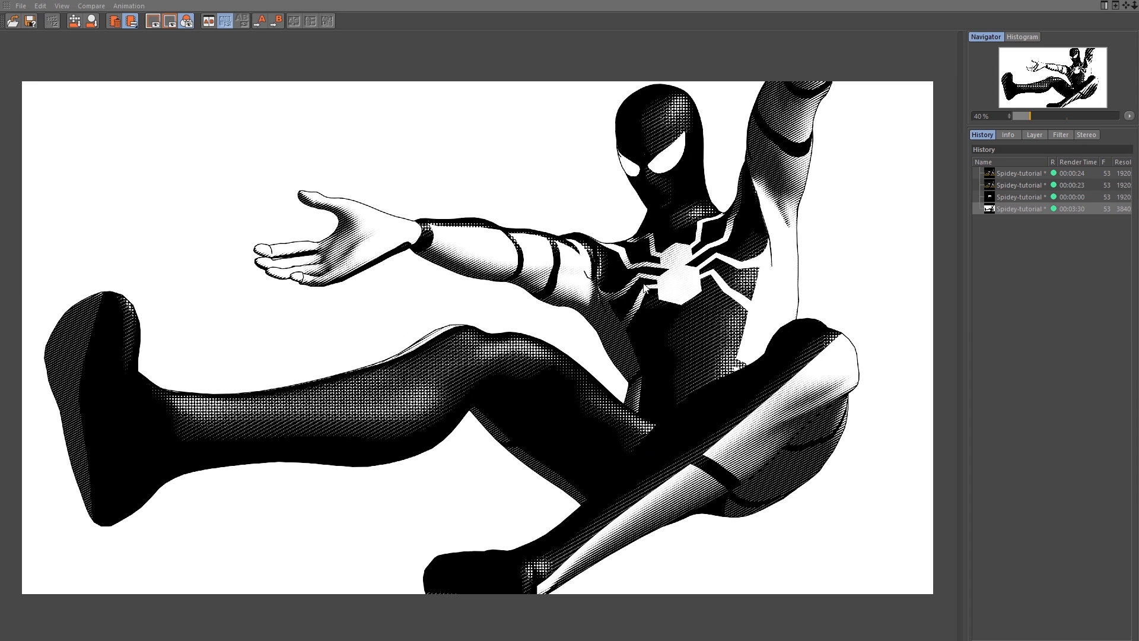
Step: Examine the hatched shadows and dotted highlights on the torso and legs of the finished render up close
scroll(692, 308, "up", 3)
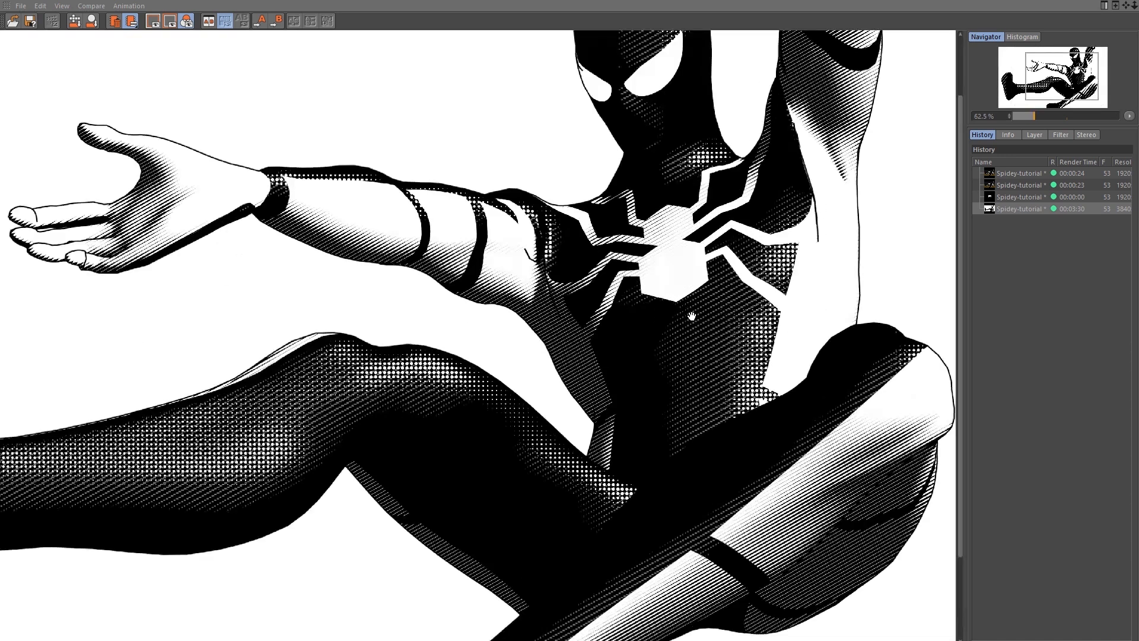
scroll(638, 369, "up", 1)
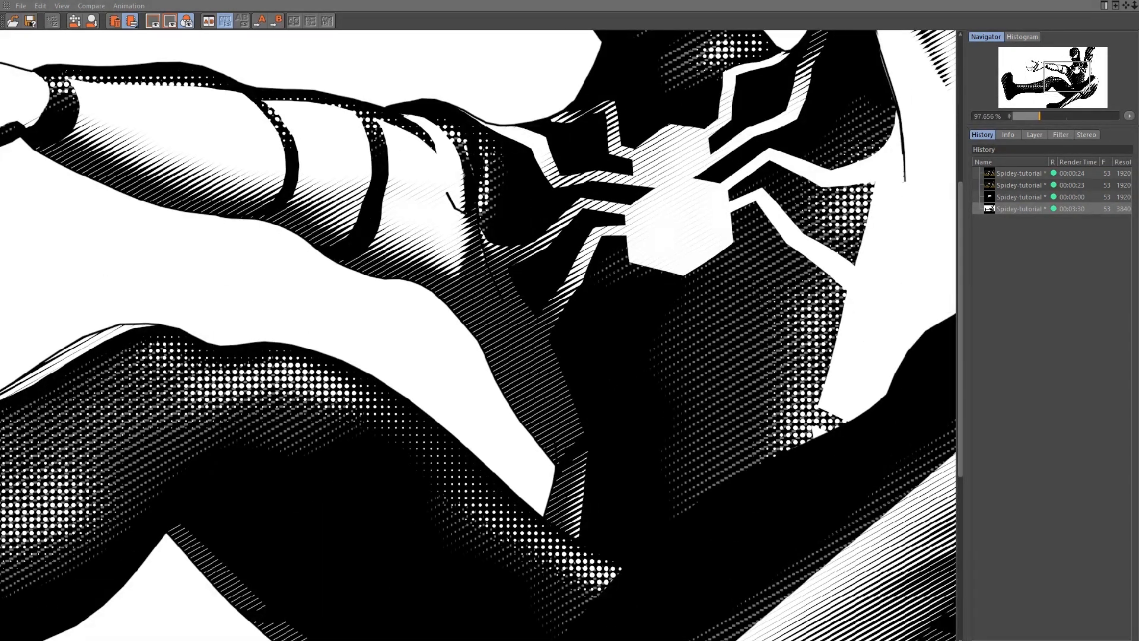
left_click_drag(402, 276, 369, 378)
left_click_drag(758, 402, 698, 316)
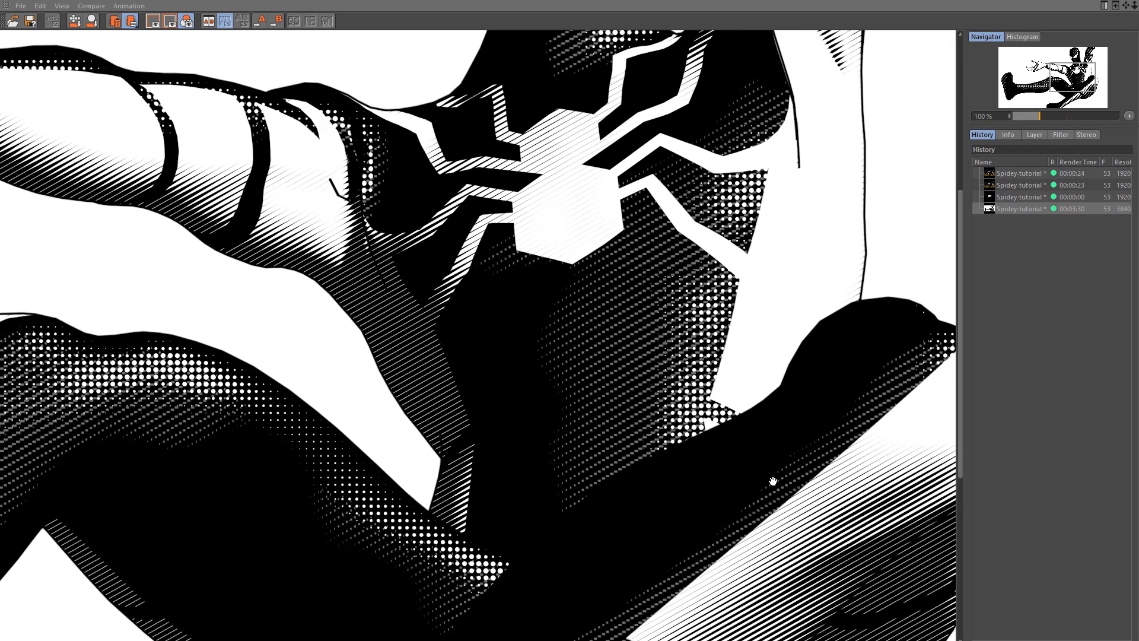
left_click_drag(771, 478, 688, 299)
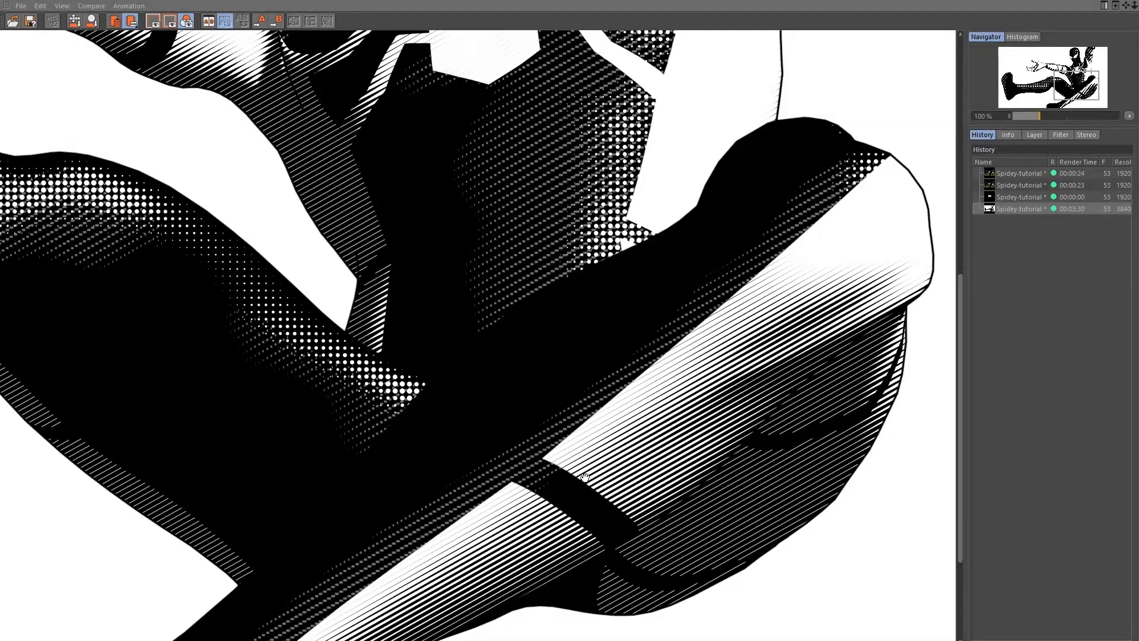
left_click_drag(586, 477, 468, 262)
left_click_drag(221, 536, 313, 473)
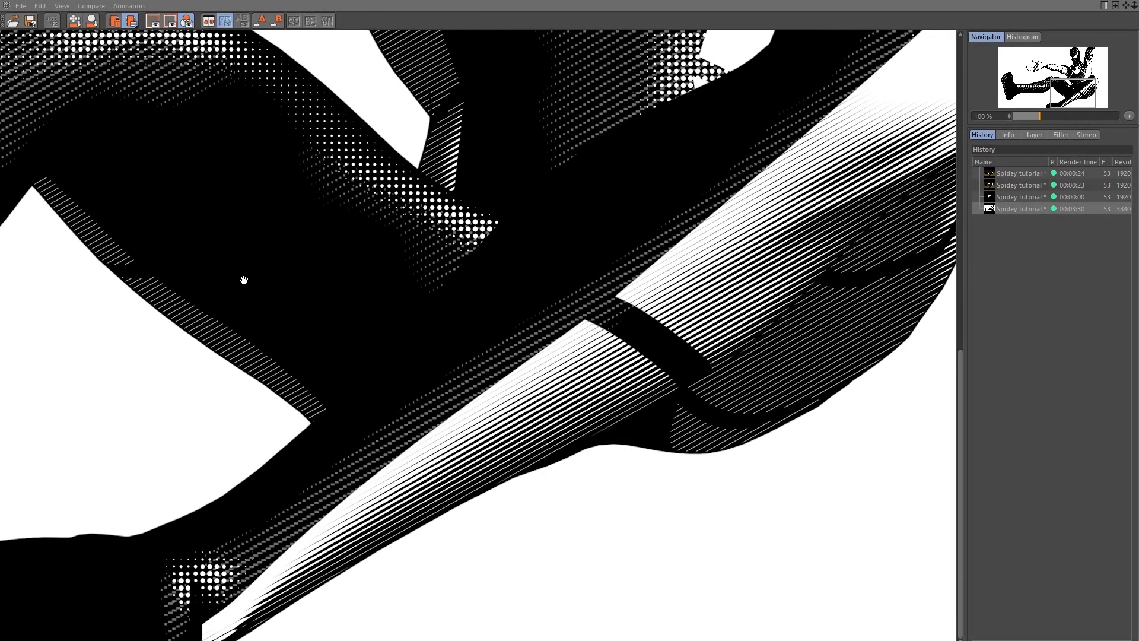
left_click_drag(244, 279, 585, 454)
left_click_drag(184, 414, 562, 402)
left_click_drag(136, 405, 492, 305)
Step: Examine the outlines and shading on the hand, arms, chest and head, and review the overall render
left_click_drag(178, 154, 76, 438)
left_click_drag(737, 171, 399, 211)
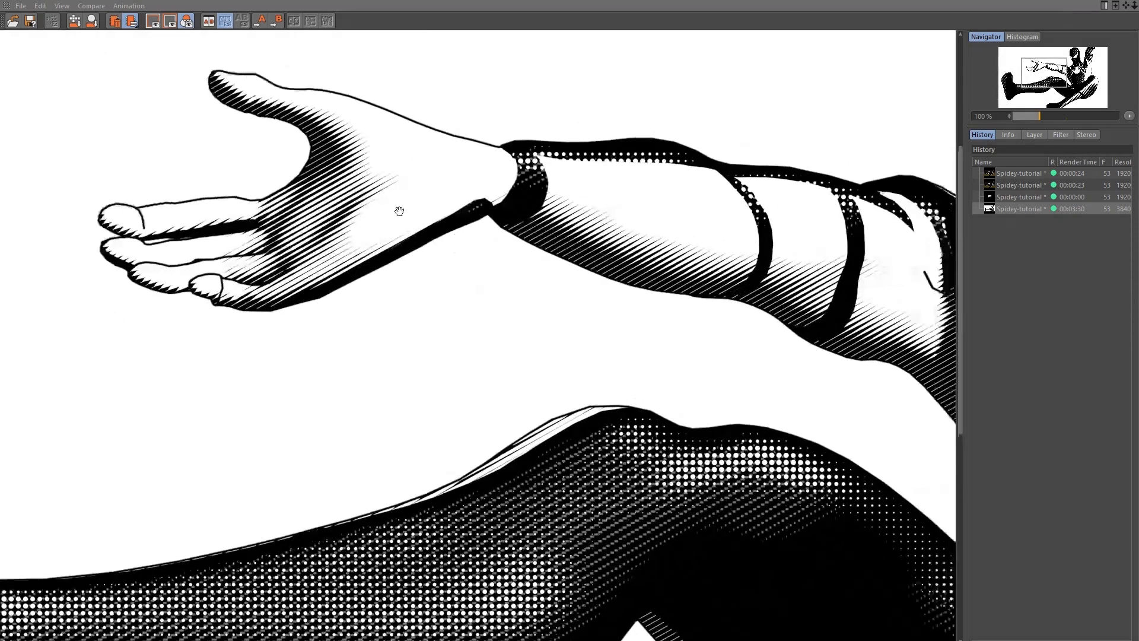
left_click_drag(705, 210, 304, 207)
left_click_drag(950, 163, 553, 216)
left_click_drag(624, 196, 662, 446)
scroll(611, 338, "down", 3)
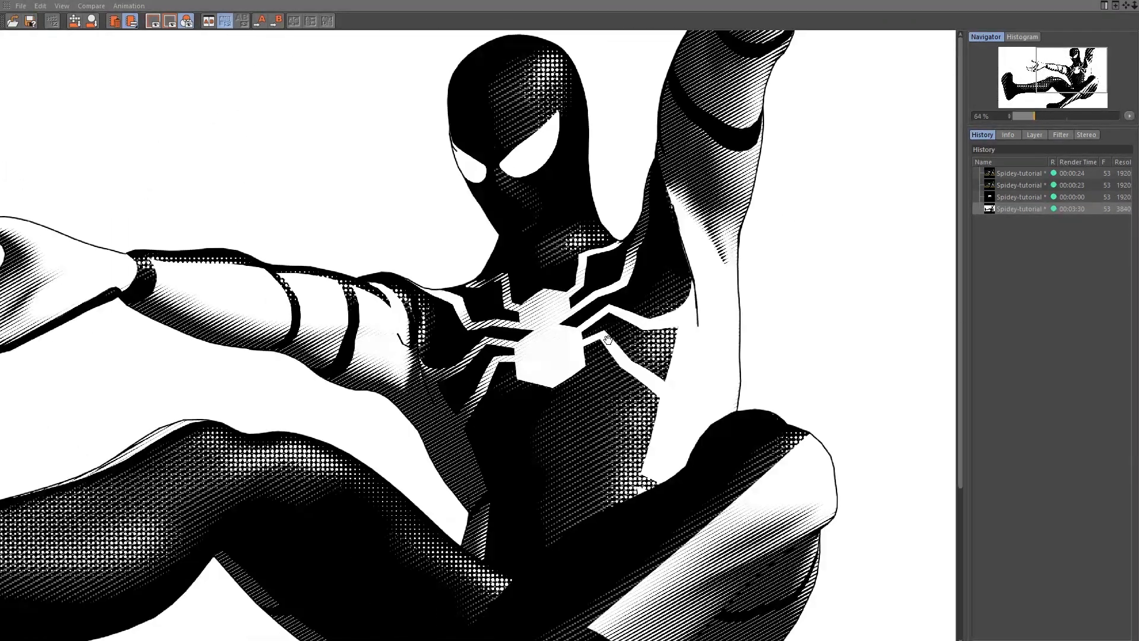
scroll(608, 340, "down", 2)
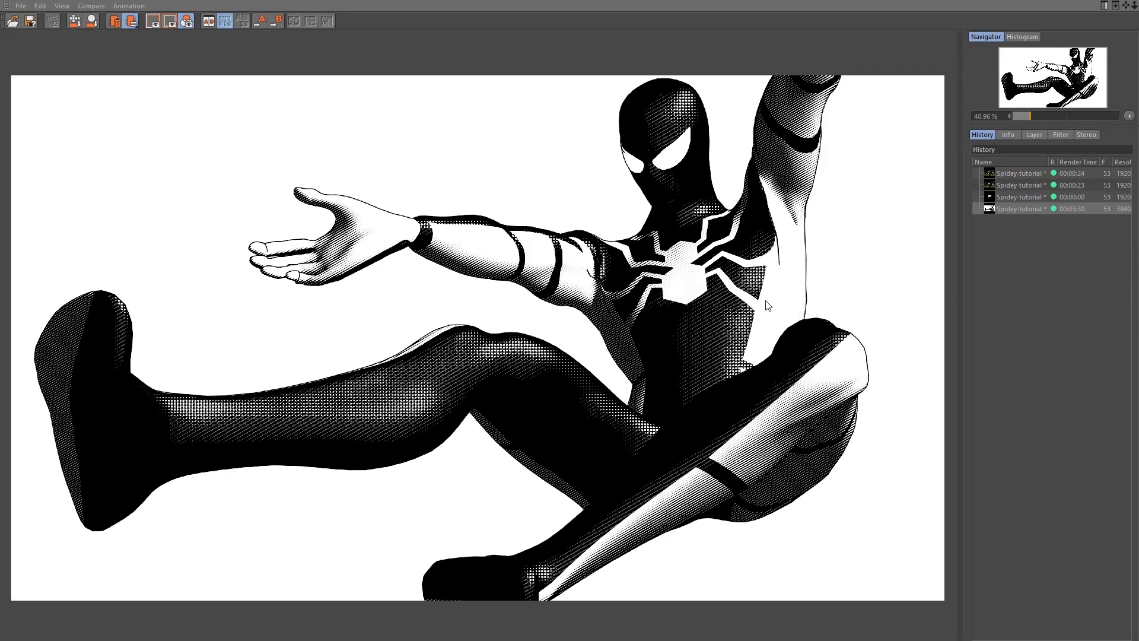
scroll(733, 279, "up", 1)
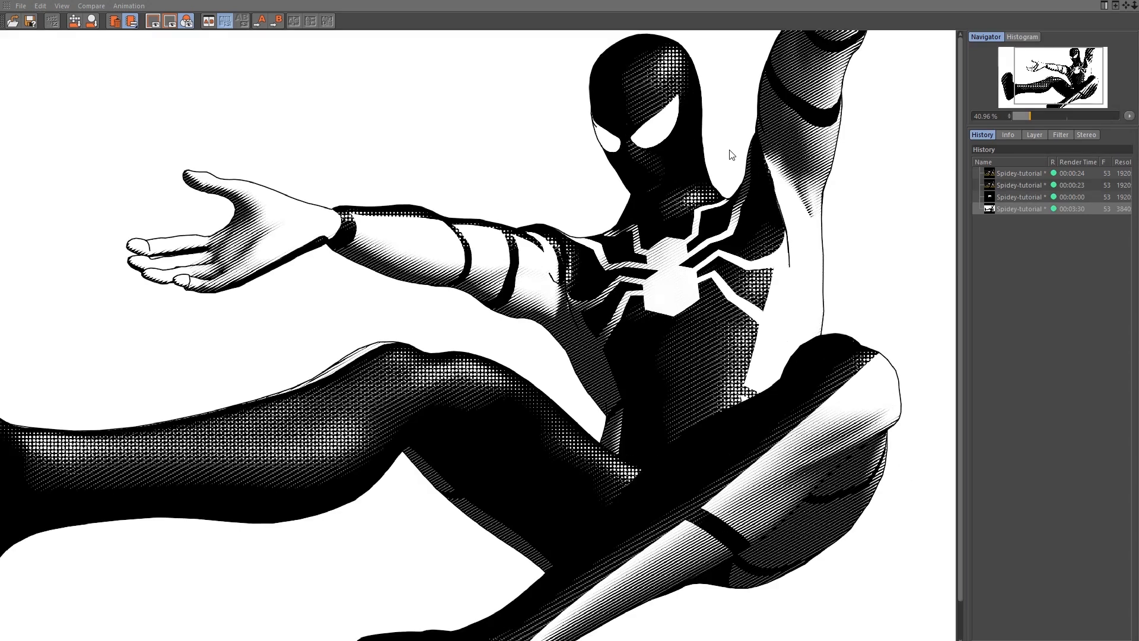
left_click_drag(636, 368, 595, 368)
scroll(741, 115, "up", 1)
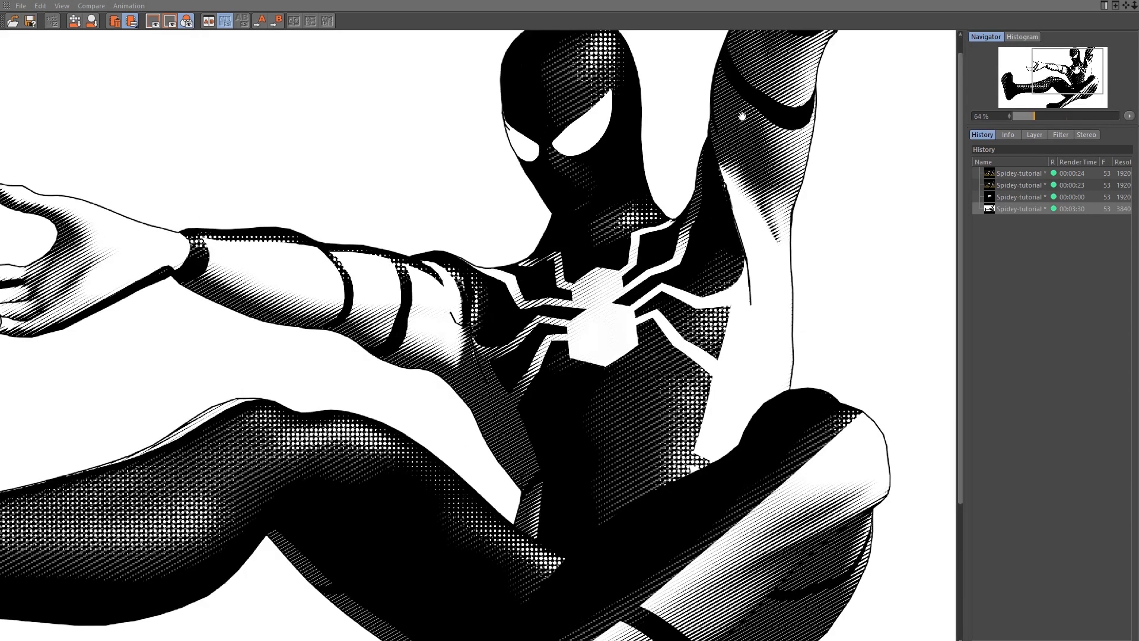